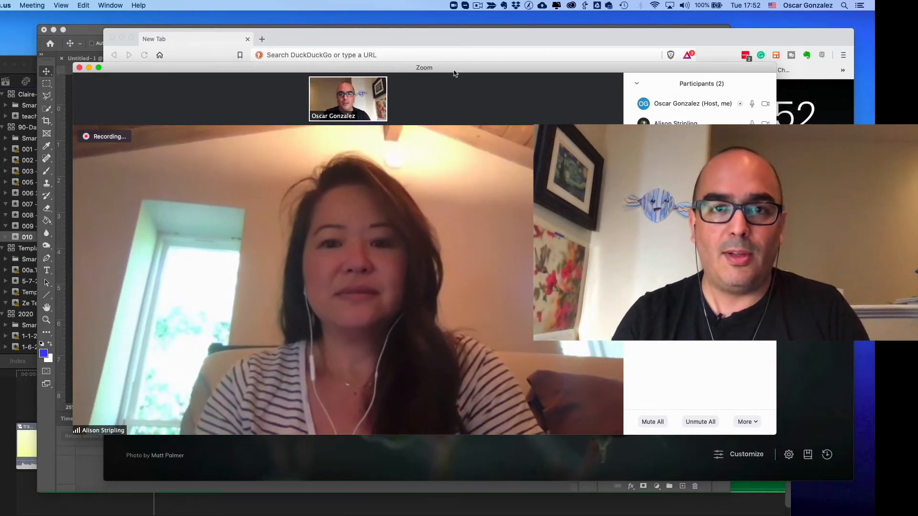
Step: Switch to the Brave browser and open the 90 Day Video Challenge Facebook group at facebook.com/groups/og90dvc
mouse_move(436, 91)
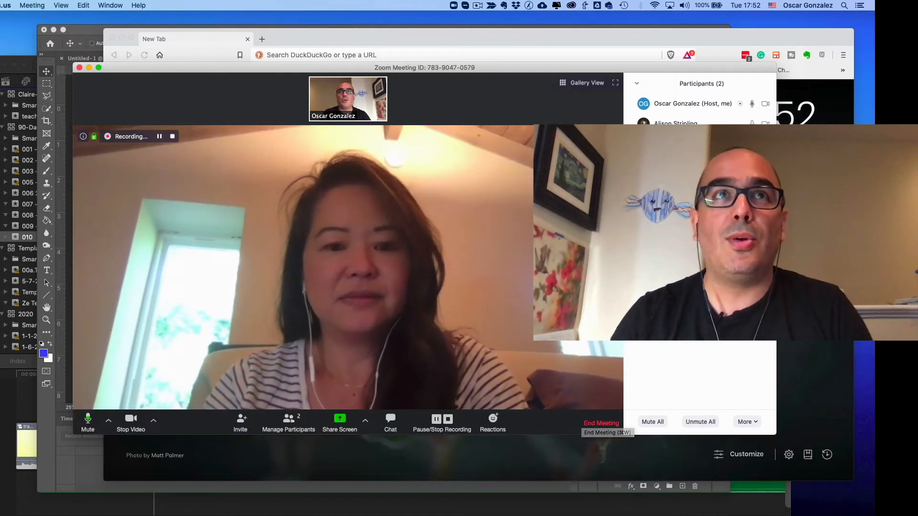
drag(475, 71, 471, 38)
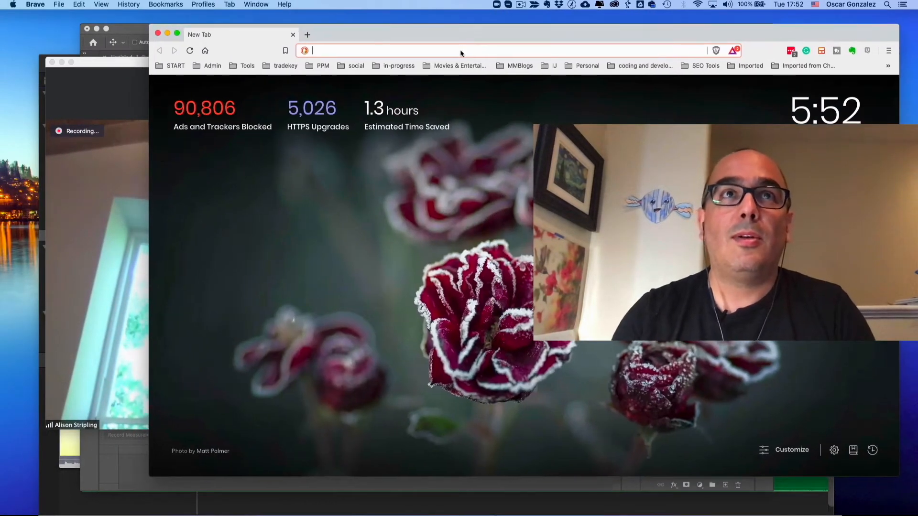
text(fac)
key(Down)
key(Down)
key(Return)
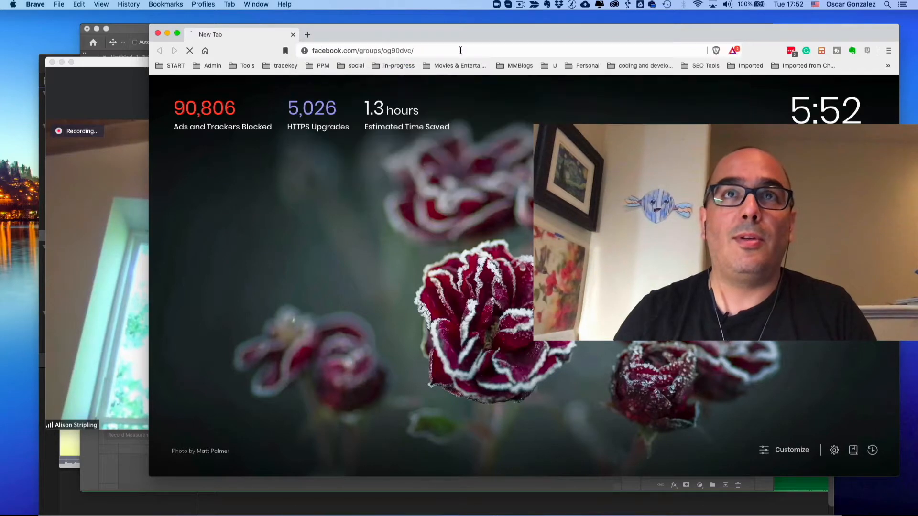
Step: Find the "Where To Find Stuff in the Group" post in the group feed and open its video
click(132, 68)
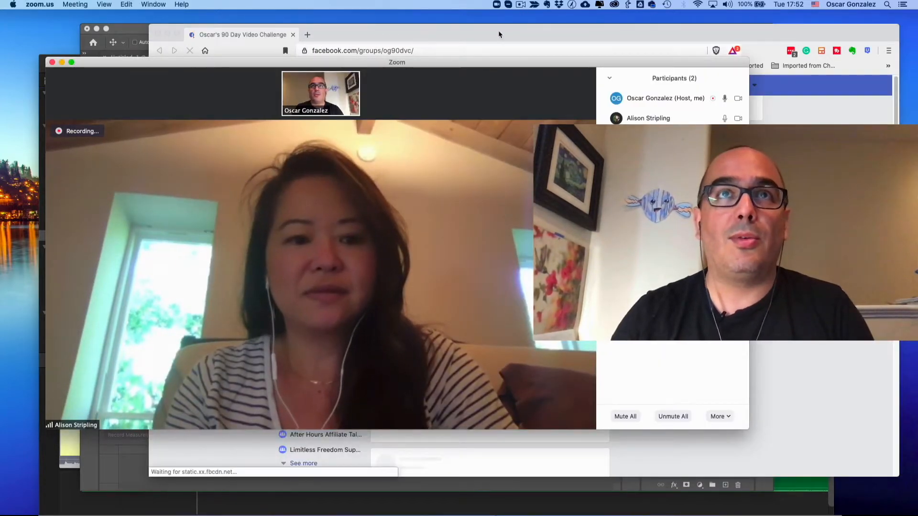
click(500, 33)
scroll(422, 301, down, 5)
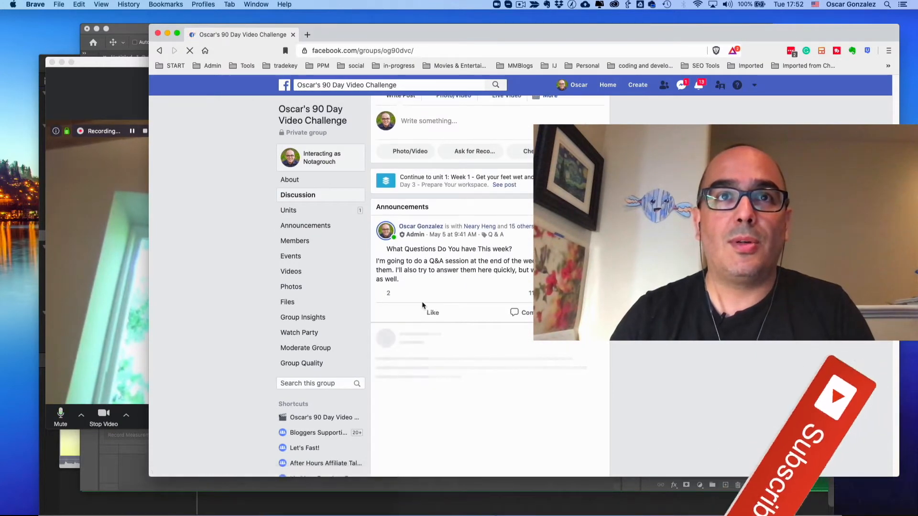
scroll(422, 303, down, 8)
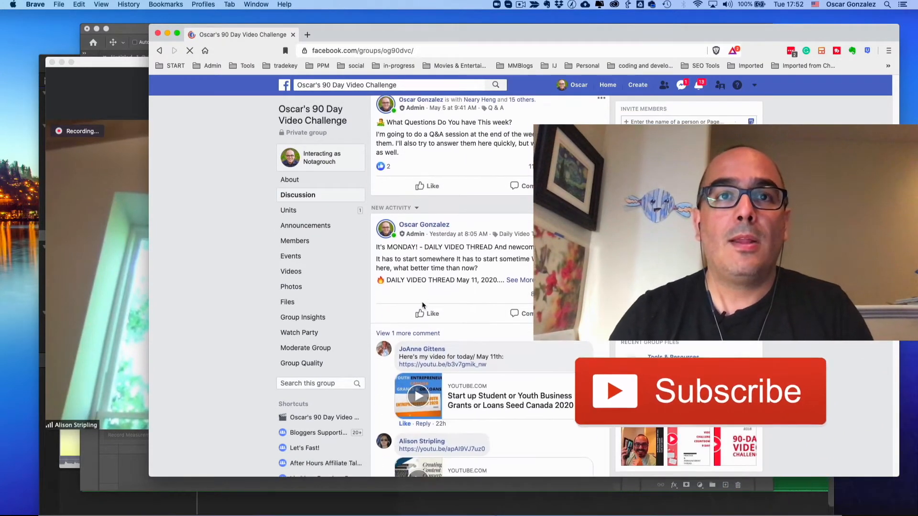
scroll(423, 305, down, 15)
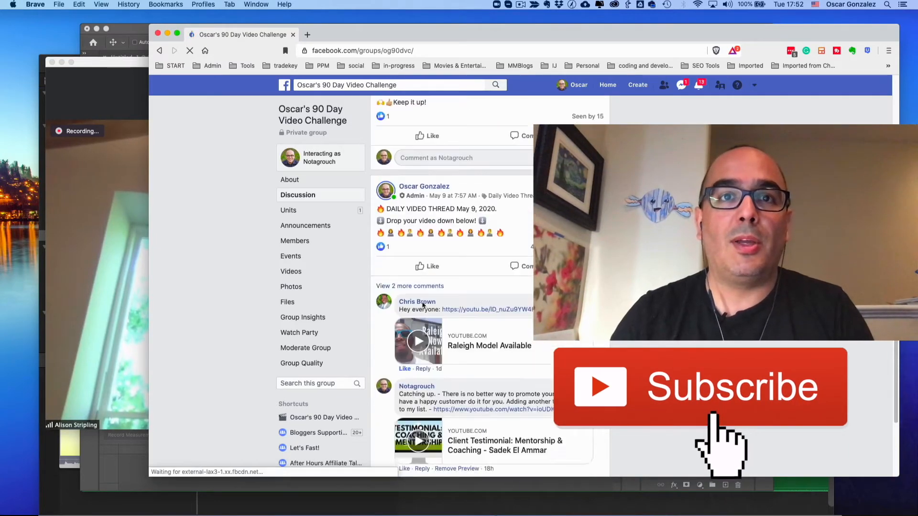
scroll(423, 305, down, 15)
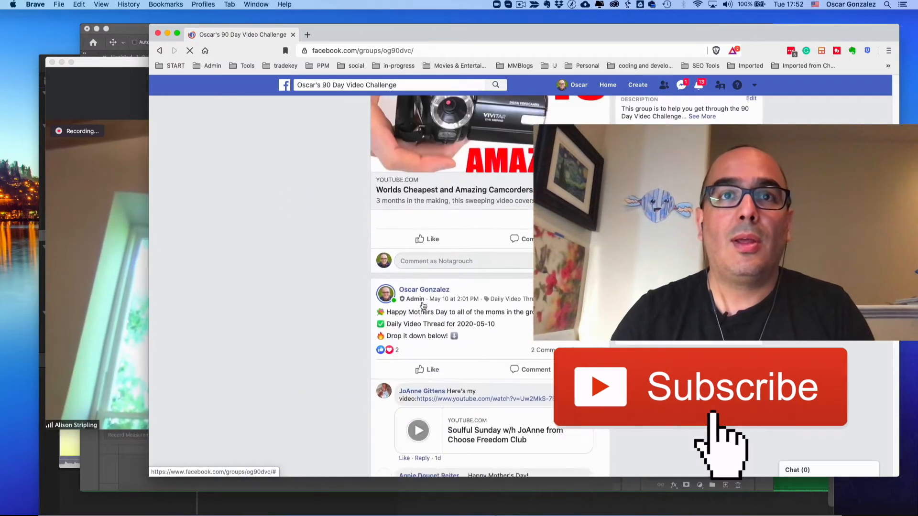
scroll(423, 306, down, 15)
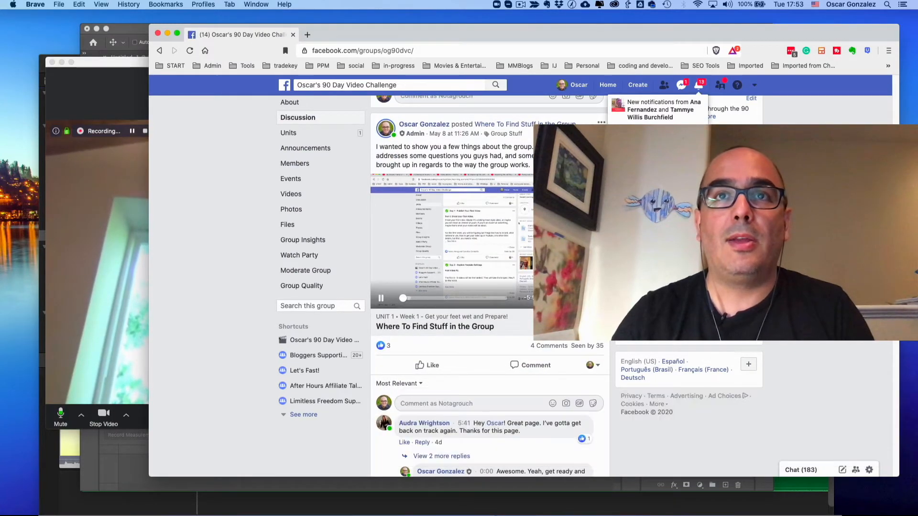
click(520, 279)
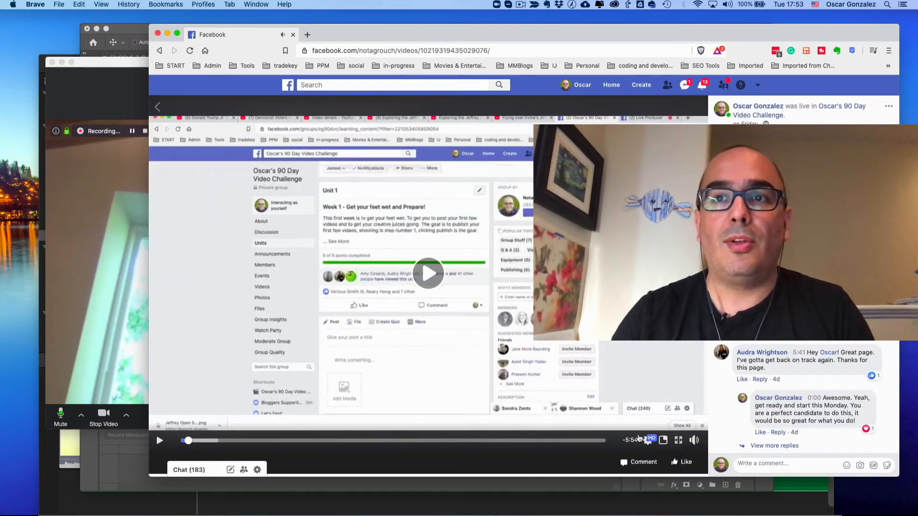
Step: Examine the video's player settings, its post options and the More Video Settings page, and return to the video
click(648, 441)
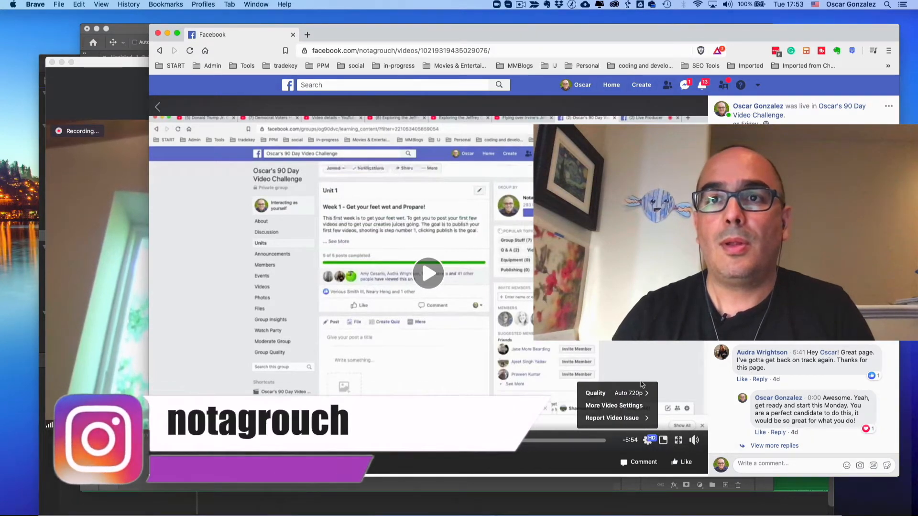
click(889, 107)
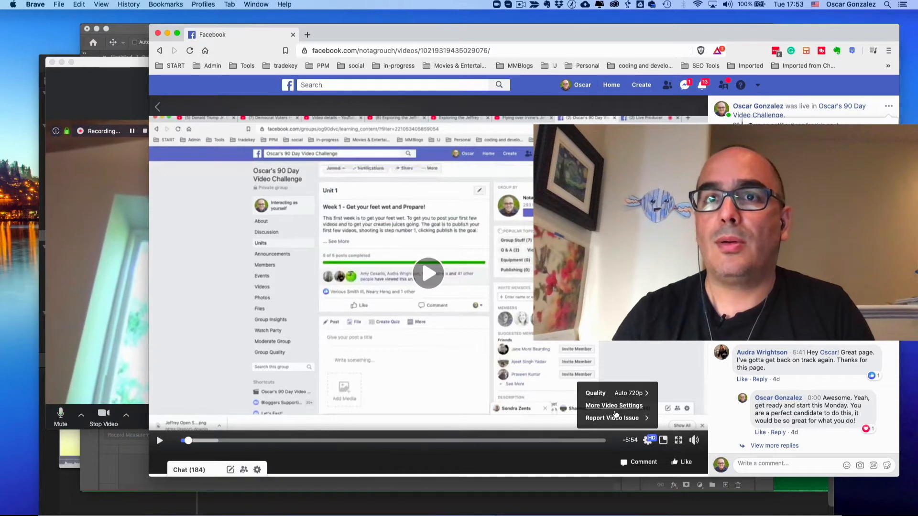
click(620, 408)
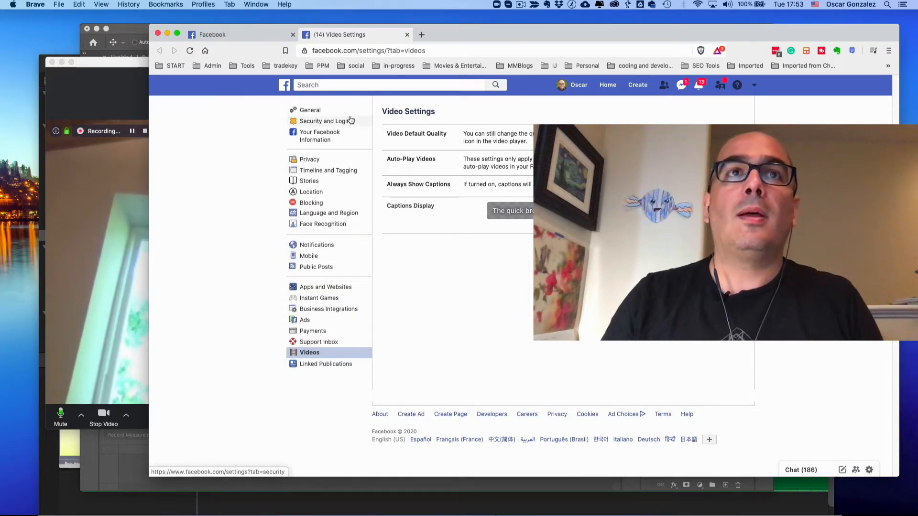
click(263, 38)
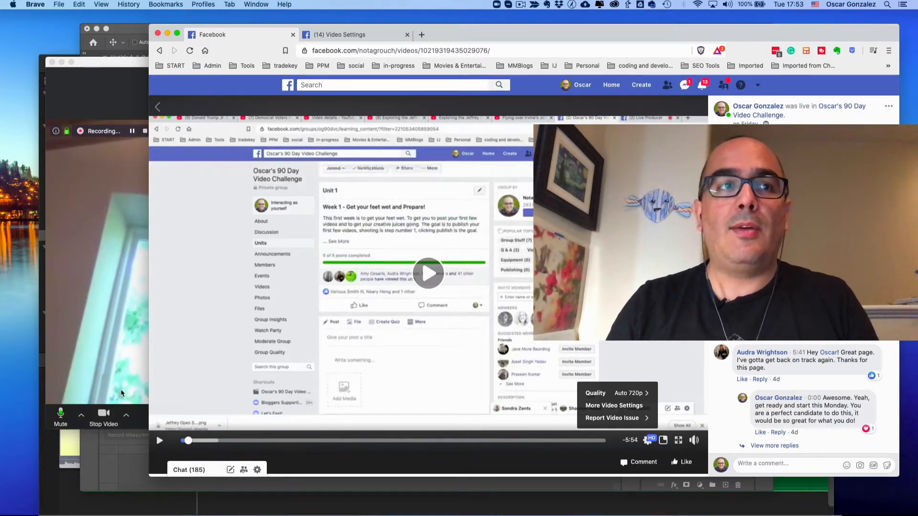
click(108, 69)
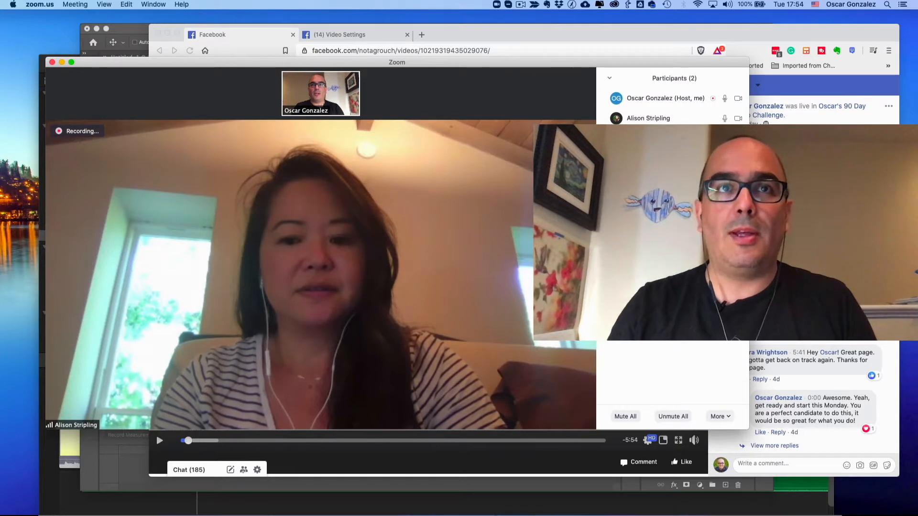
mouse_move(436, 409)
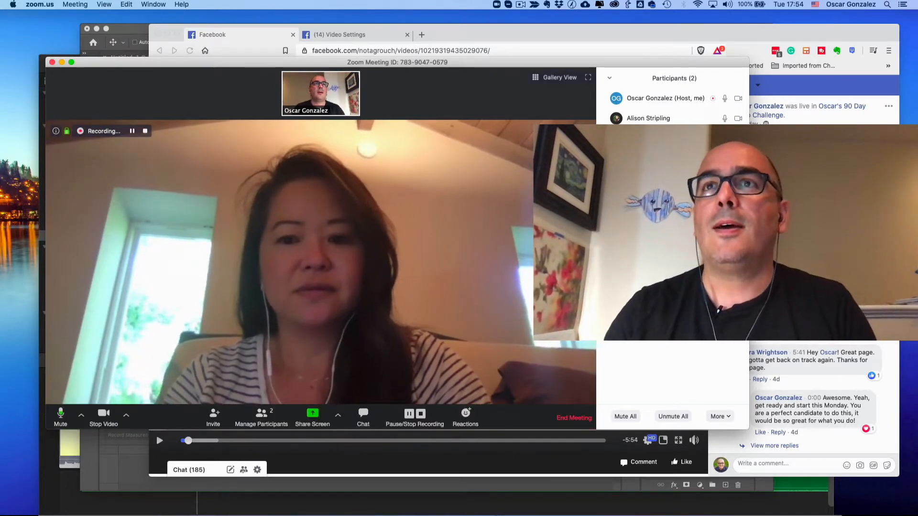
click(793, 287)
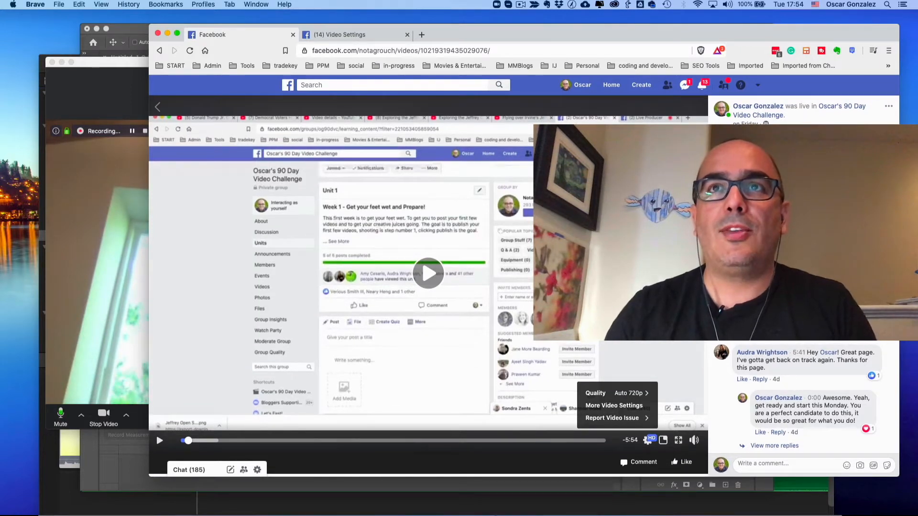
Step: Show the Facebook video's URL and select the whole address
click(392, 379)
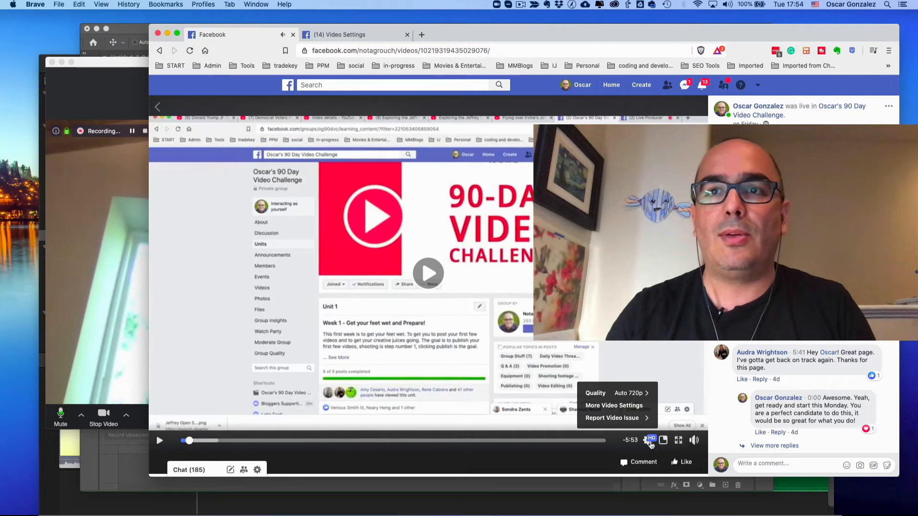
right_click(604, 333)
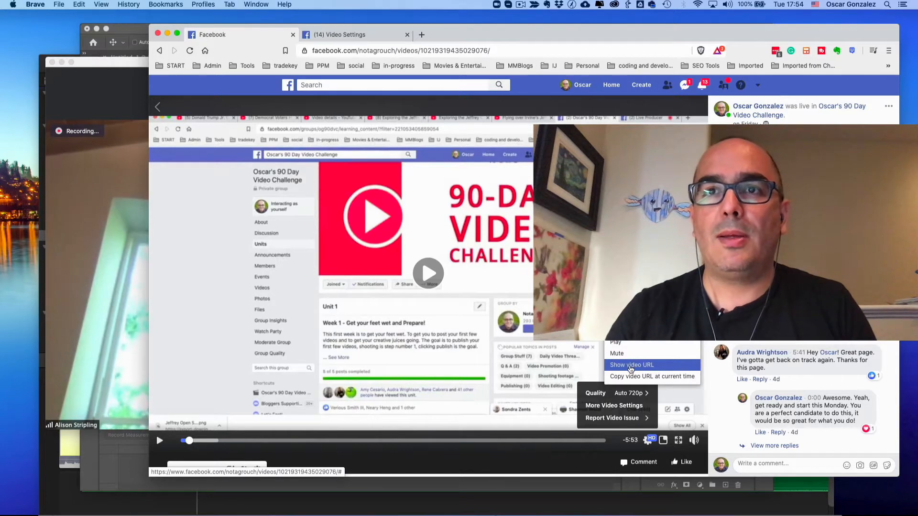
click(631, 365)
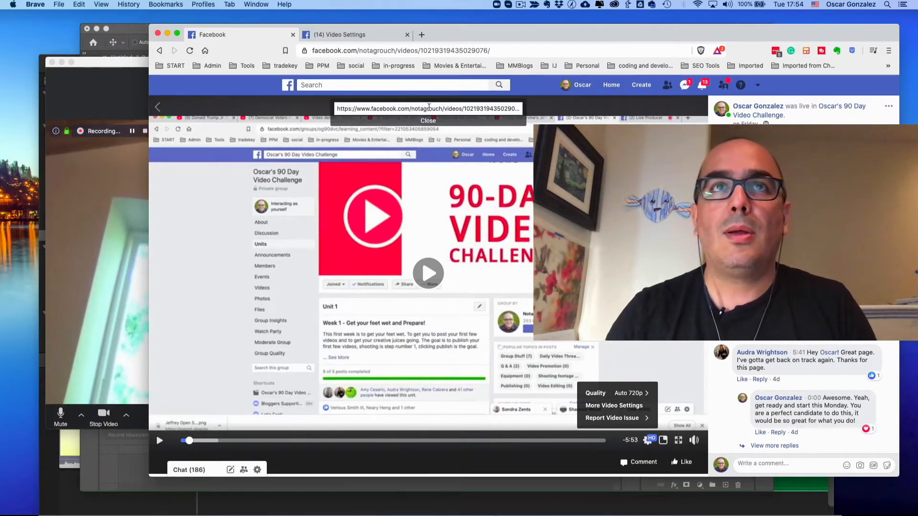
triple_click(430, 109)
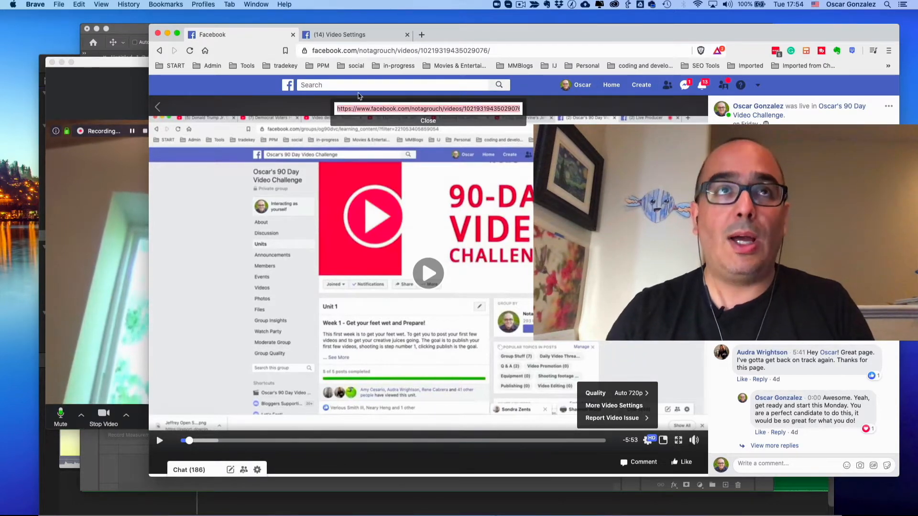
click(123, 72)
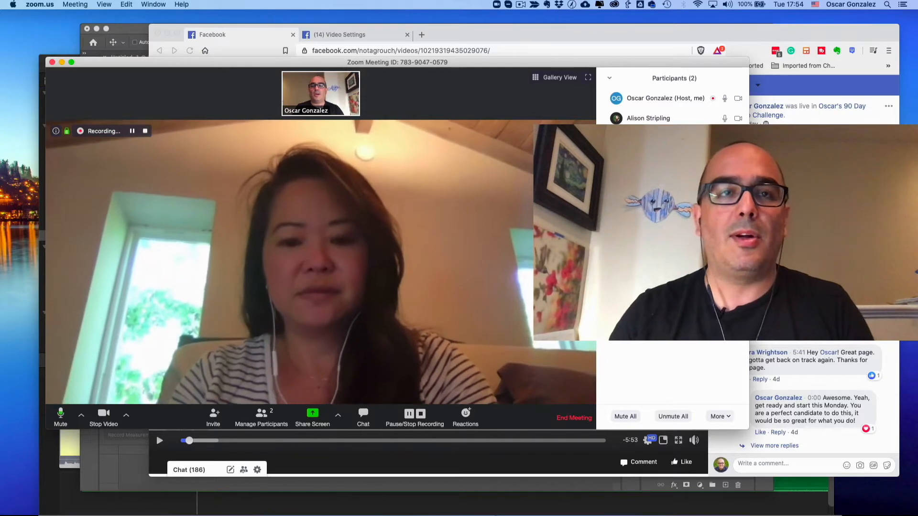
click(796, 286)
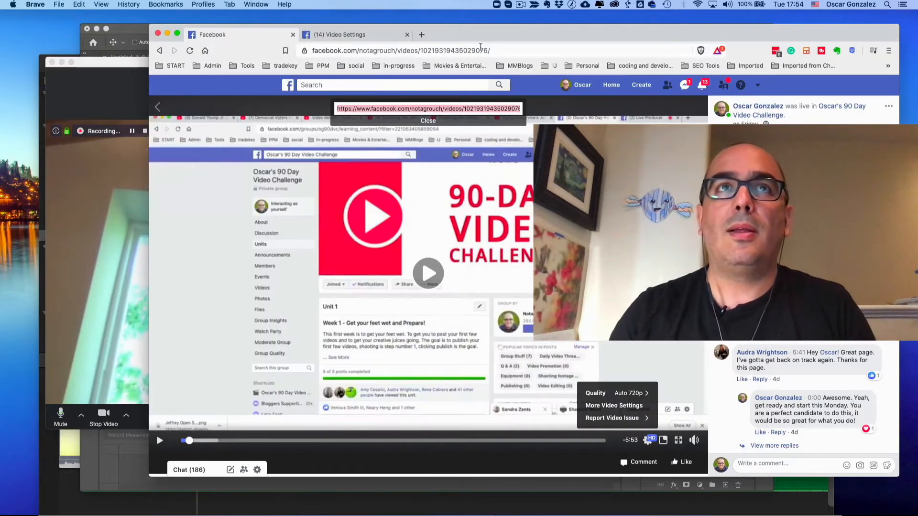
Step: Open the YouTube video "Creating Content that Converts with Canva" from the address suggestions for "creating con" and pause it
click(457, 49)
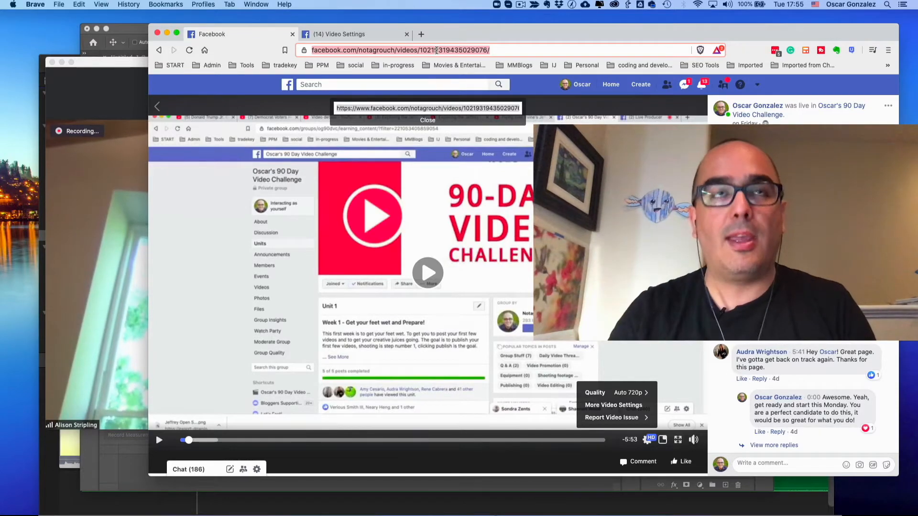
text(Canv)
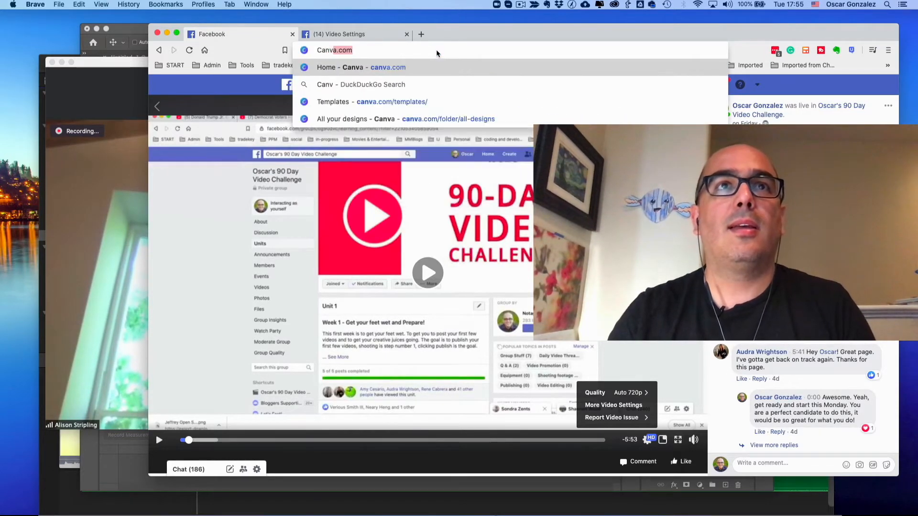
key(BackSpace)
key(BackSpace)
key(BackSpace)
key(BackSpace)
key(BackSpace)
text(creat)
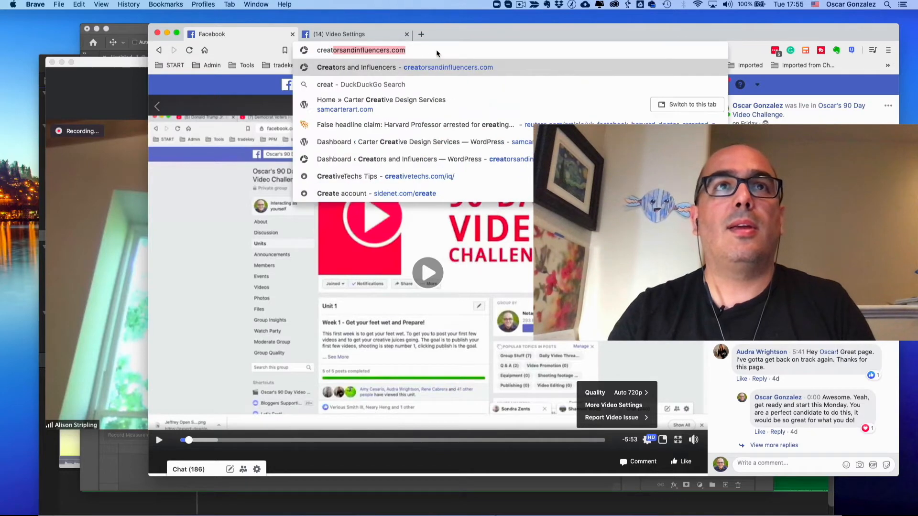
text(ing con)
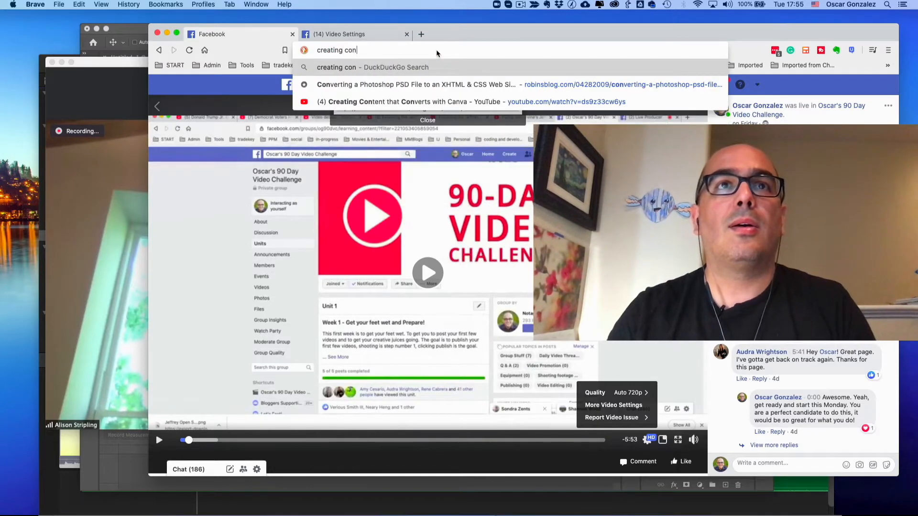
click(443, 102)
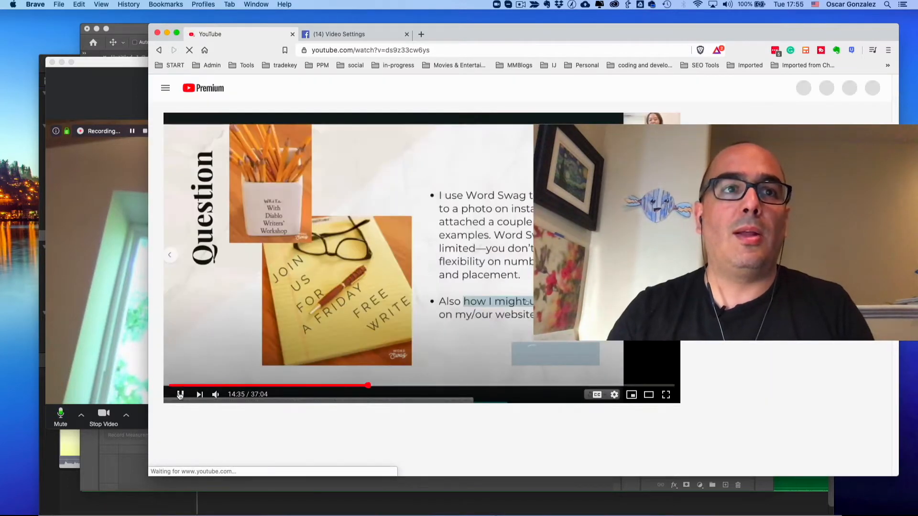
click(180, 394)
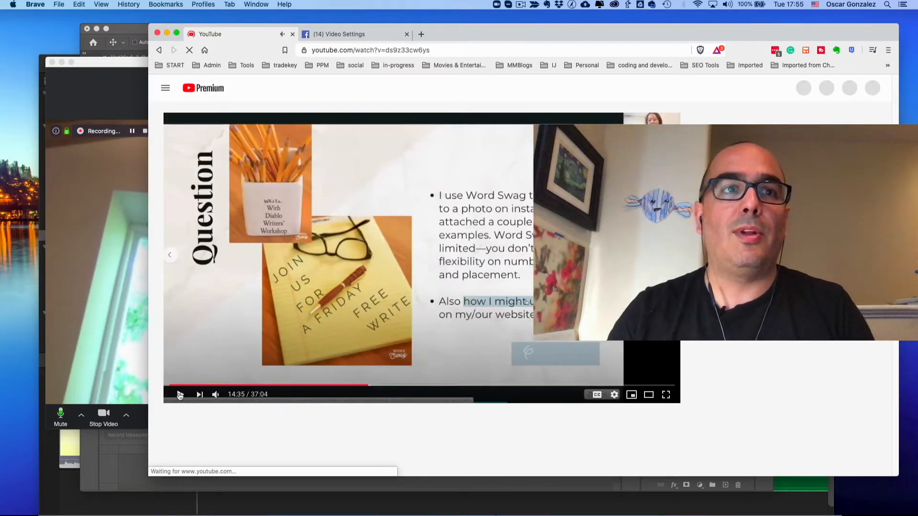
Step: Bring the Zoom meeting to the front briefly, and select the YouTube video's address in the browser
drag(111, 64, 116, 79)
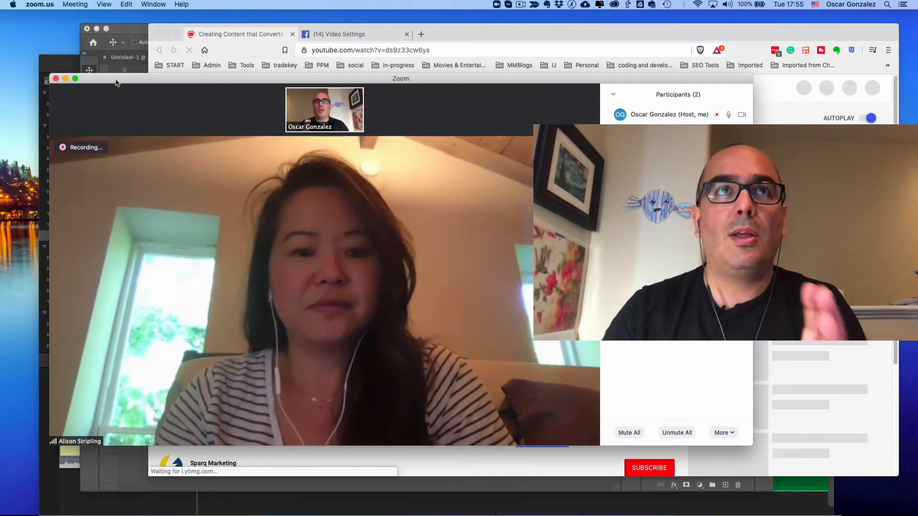
click(338, 50)
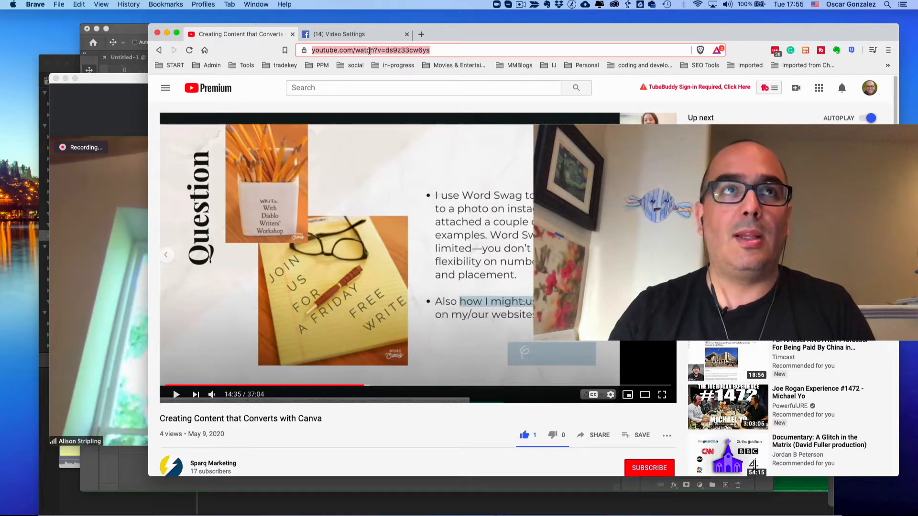
Step: Switch to Terminal, open a new window and place it over the Zoom meeting, leaving its command prompt empty
click(134, 81)
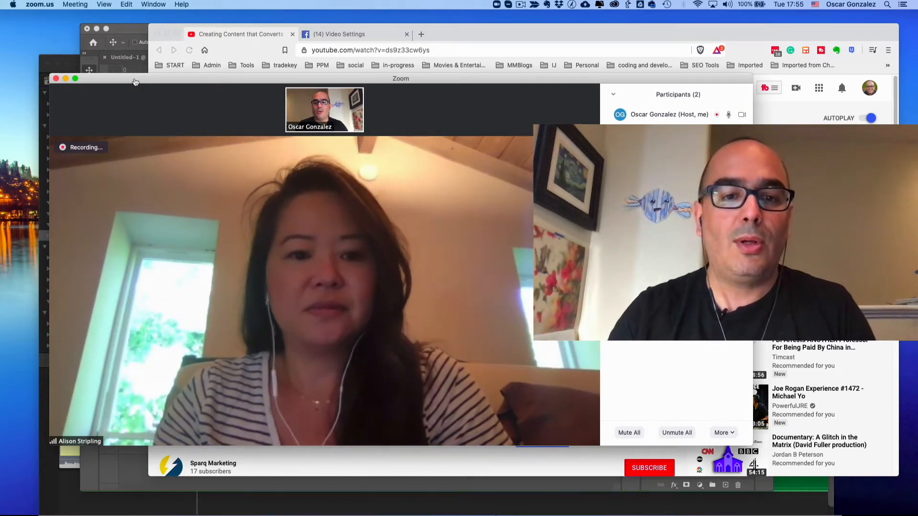
key(super+Tab)
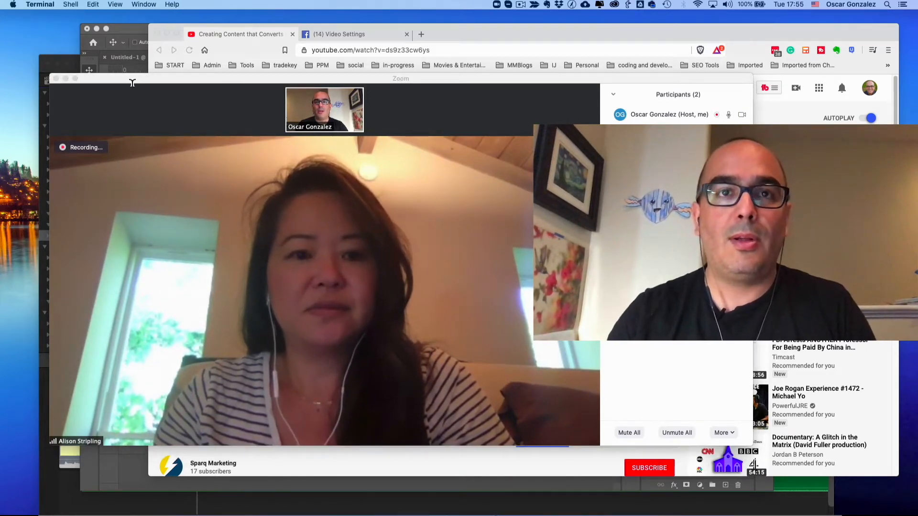
key(super+n)
drag(116, 16, 545, 194)
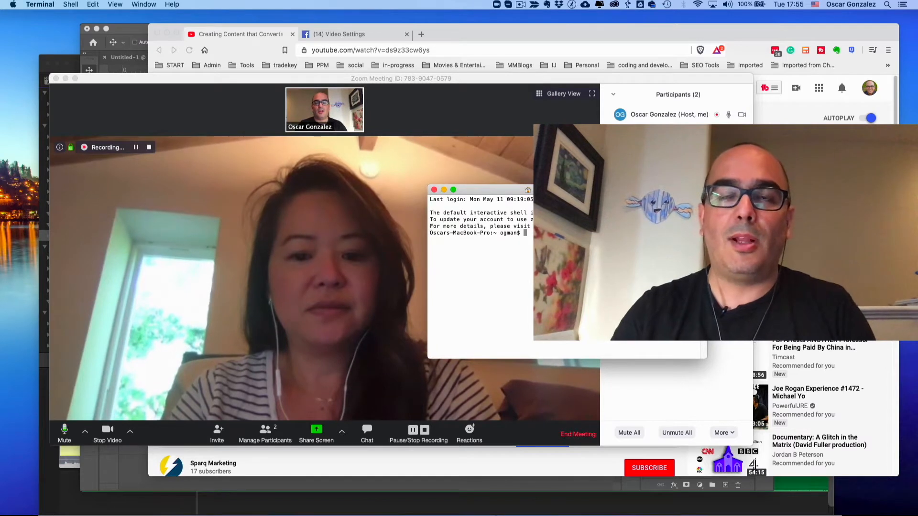
text(..)
key(BackSpace)
key(BackSpace)
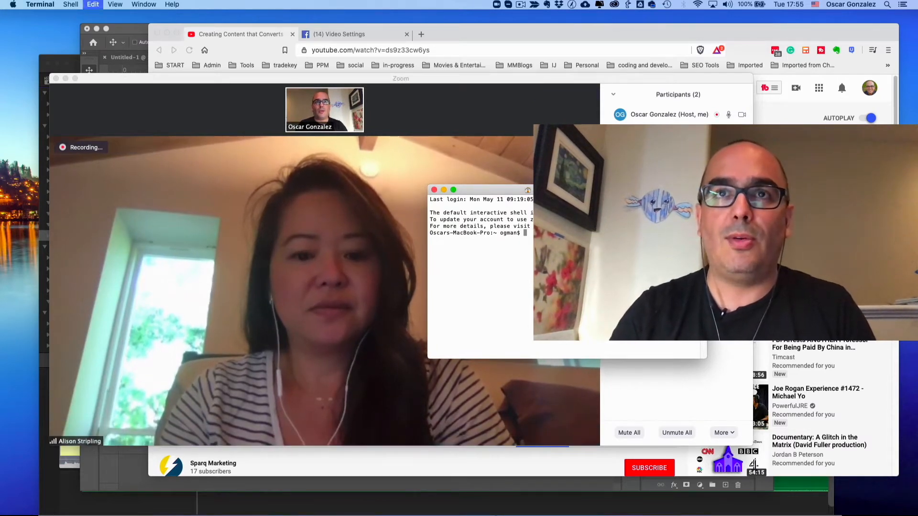
Step: Recall the youtube-dl --recode-video mp4 command for the video ds9z33cw6ys at the prompt and point out its parts without running it
key(Up)
key(super+a)
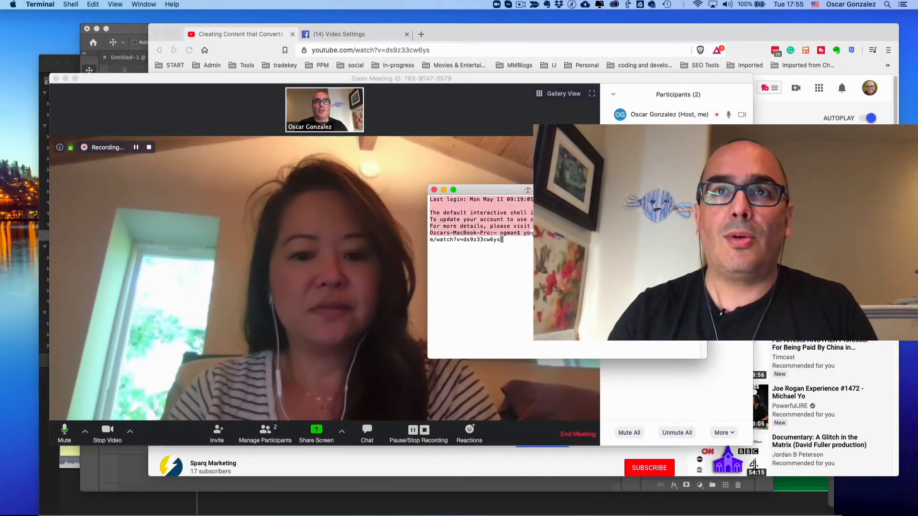
click(617, 258)
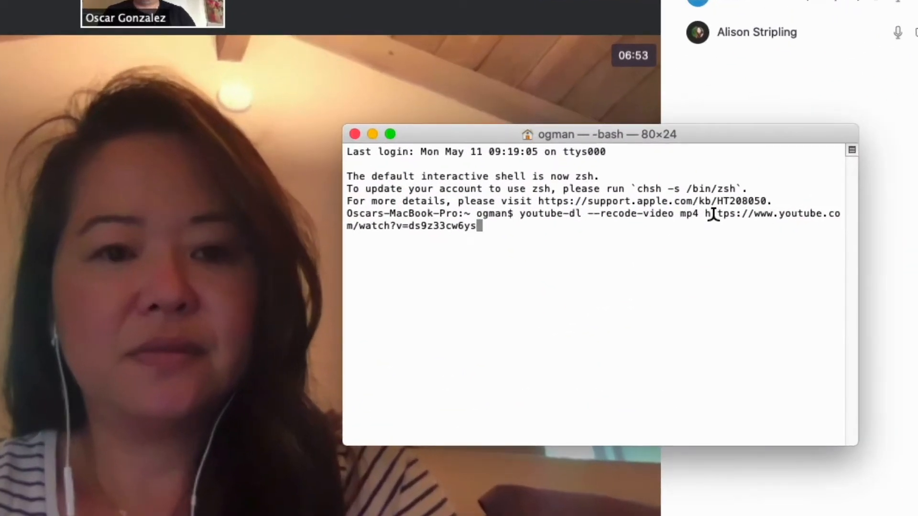
drag(552, 233, 629, 238)
click(717, 216)
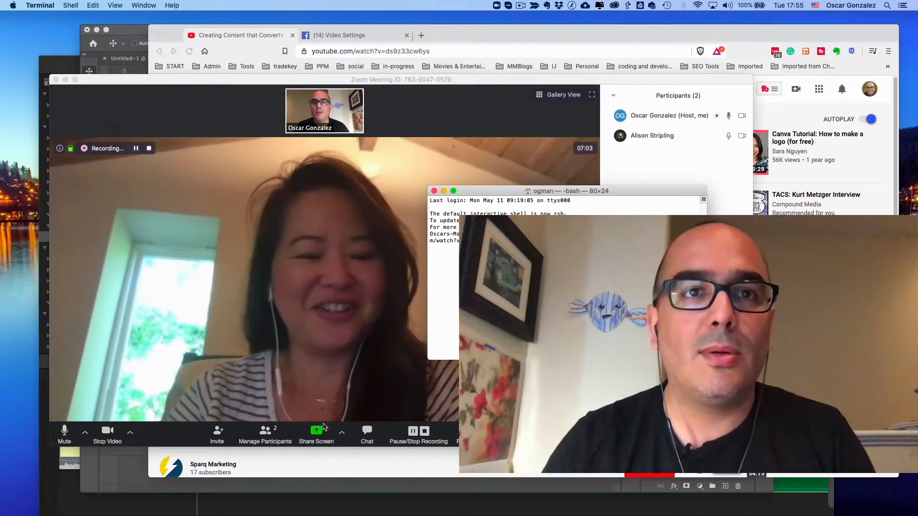
Step: Start sharing Desktop 2 with the participants of the Zoom meeting
click(316, 428)
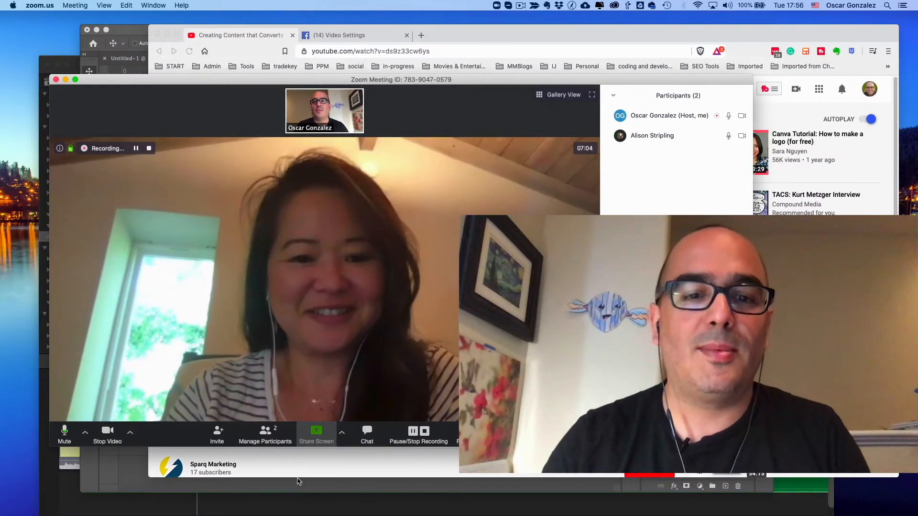
click(315, 428)
click(339, 179)
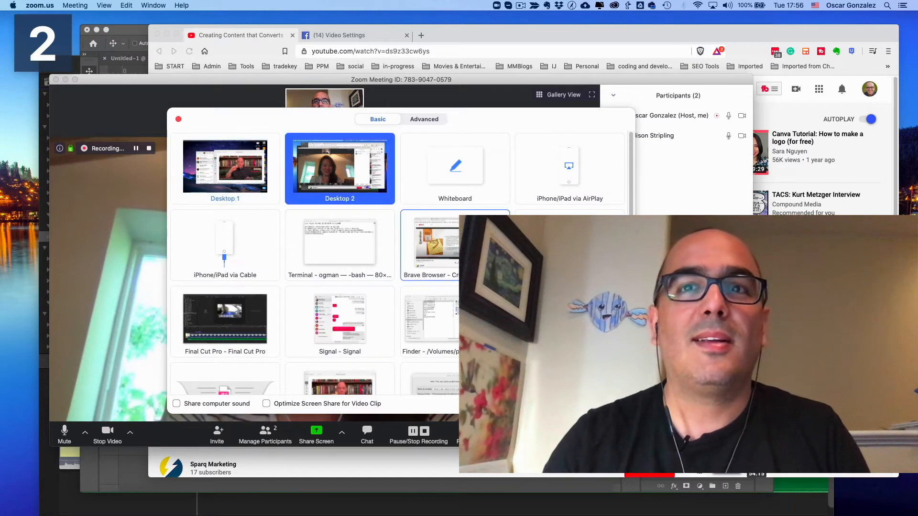
click(606, 404)
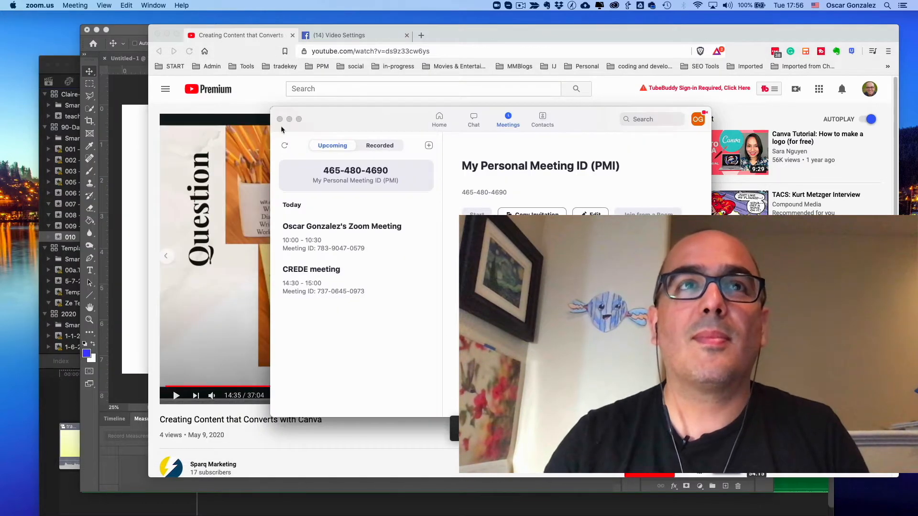
Step: Move the Zoom meetings overview window down a little and close it, uncovering the YouTube page and Terminal
click(375, 127)
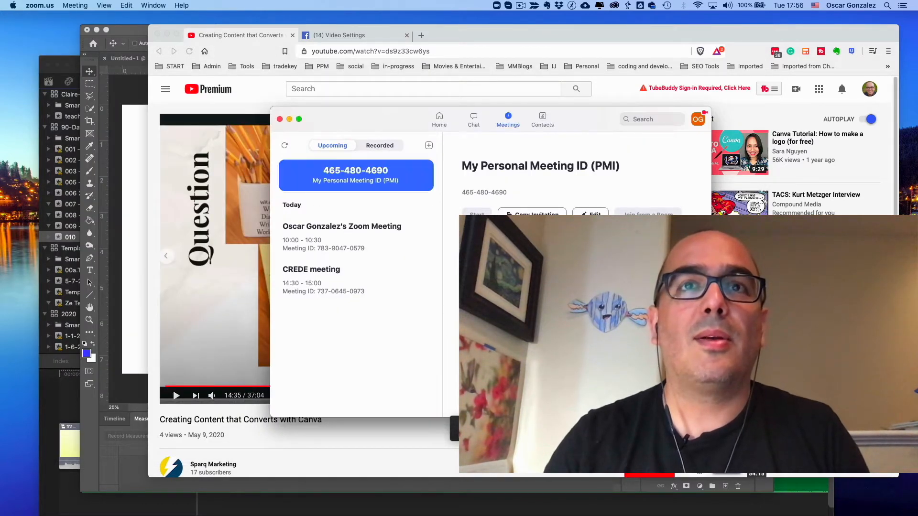
drag(375, 127, 382, 159)
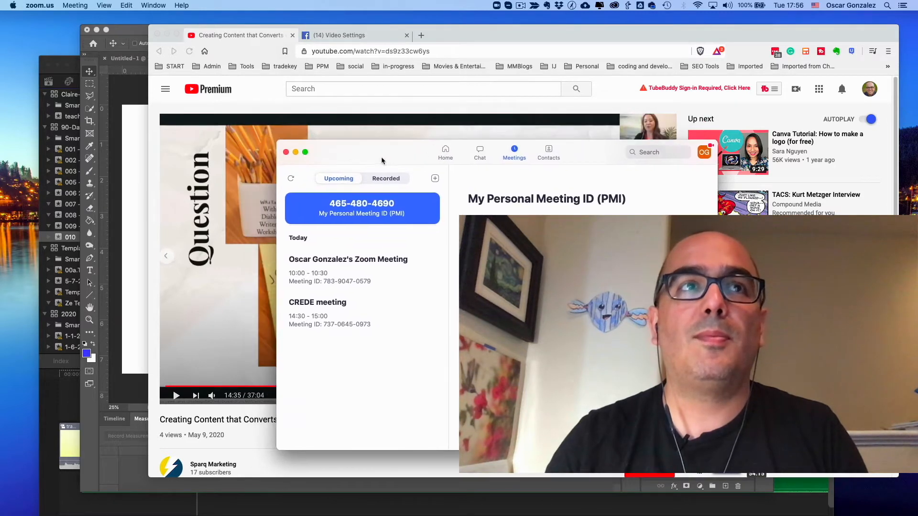
key(super+w)
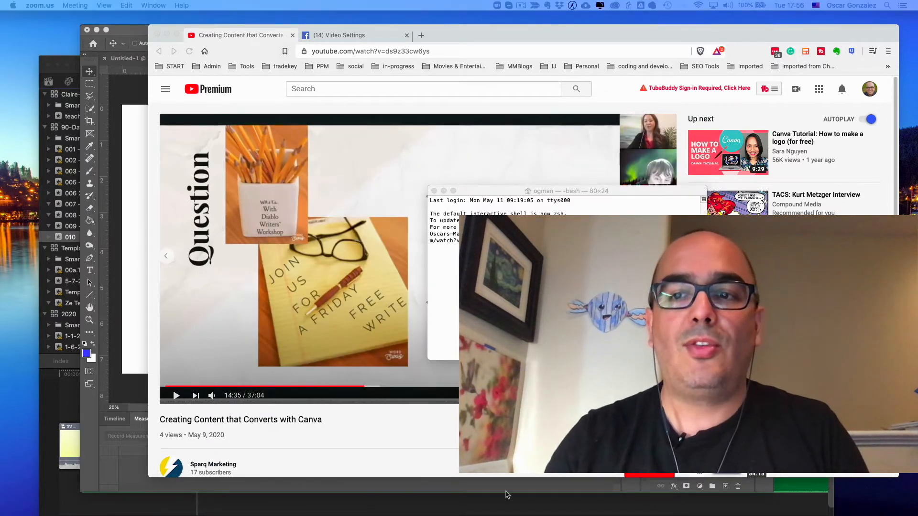
Step: Reposition the Terminal window over the YouTube page, show the video's full address and highlight youtube-dl in the command
drag(507, 194, 476, 225)
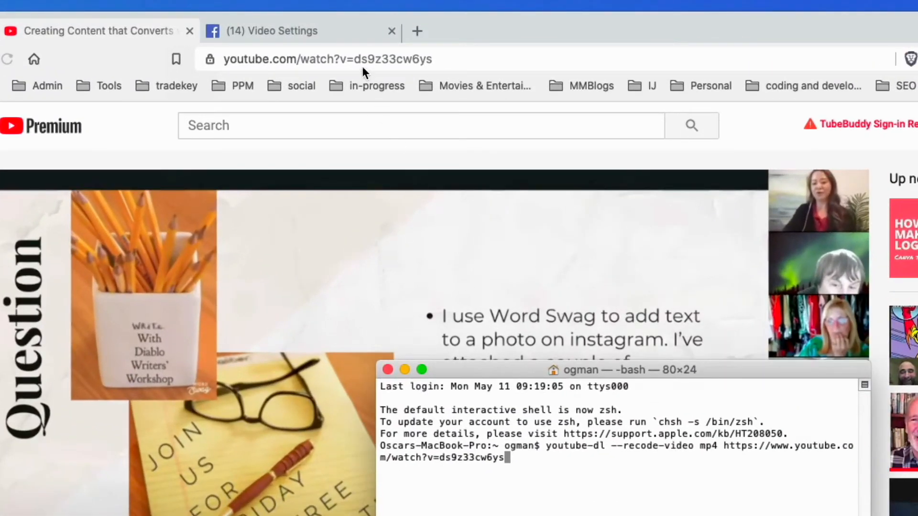
click(358, 56)
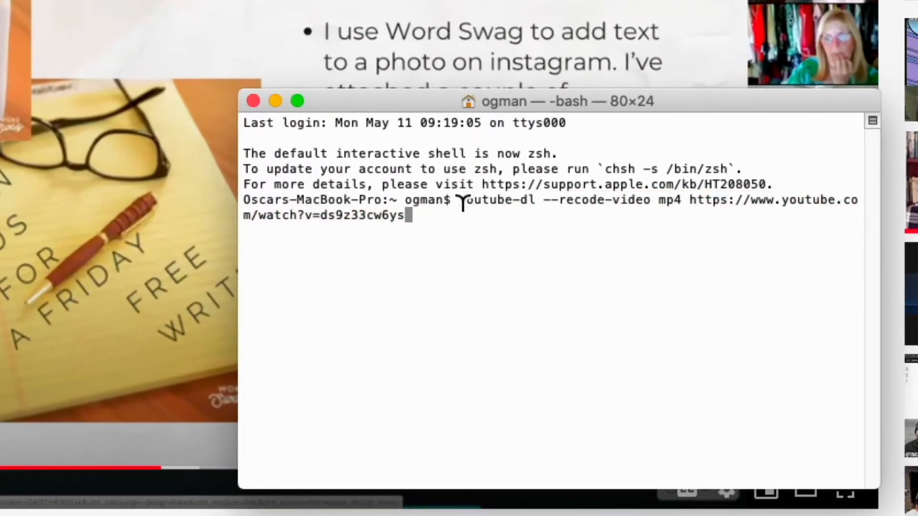
drag(458, 200, 540, 200)
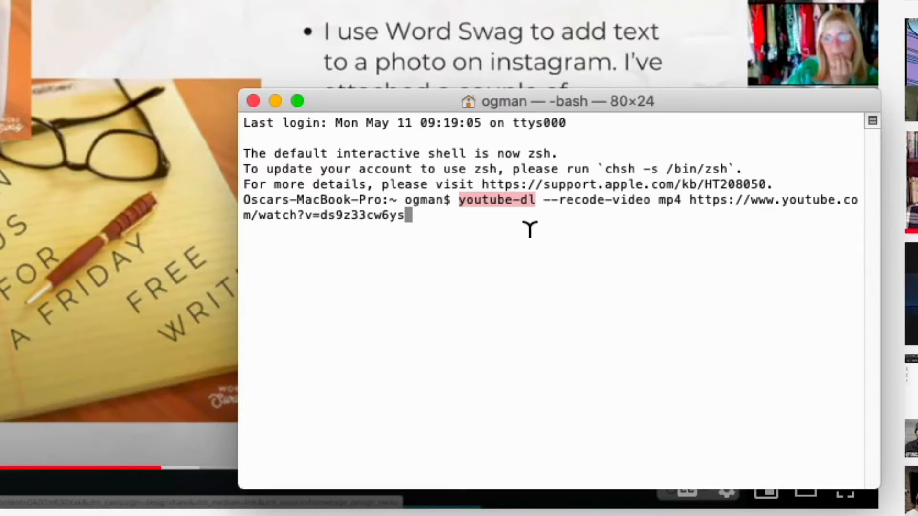
Step: Erase the whole youtube-dl command from the prompt, including any stray characters entered after it
click(505, 223)
key(BackSpace)
key(BackSpace)
key(BackSpace)
key(BackSpace)
key(BackSpace)
key(BackSpace)
key(BackSpace)
key(BackSpace)
key(BackSpace)
key(BackSpace)
key(BackSpace)
key(BackSpace)
key(BackSpace)
key(BackSpace)
key(BackSpace)
key(BackSpace)
key(BackSpace)
key(BackSpace)
key(BackSpace)
key(BackSpace)
key(BackSpace)
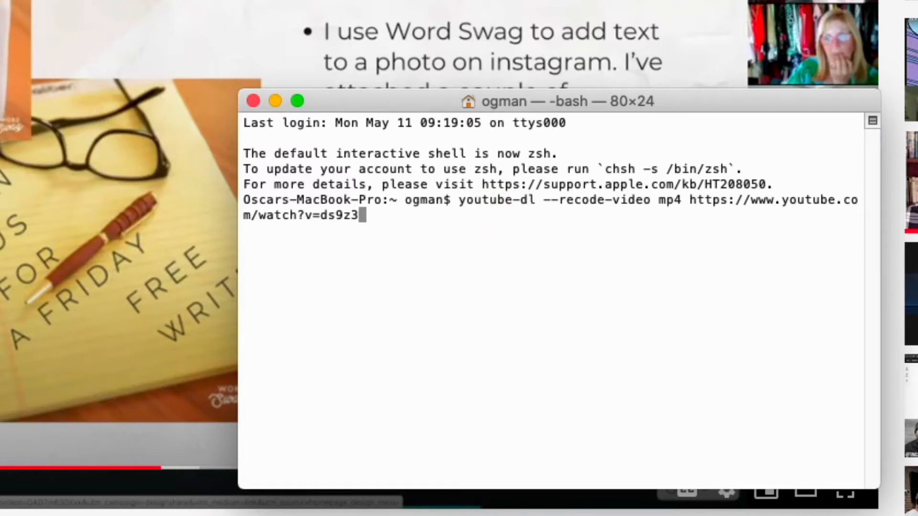
key(BackSpace)
key(BackSpace)
key(BackSpace)
key(BackSpace)
key(BackSpace)
key(BackSpace)
key(BackSpace)
key(BackSpace)
key(BackSpace)
key(BackSpace)
key(BackSpace)
key(BackSpace)
key(BackSpace)
key(BackSpace)
key(BackSpace)
key(BackSpace)
key(BackSpace)
key(BackSpace)
key(BackSpace)
key(BackSpace)
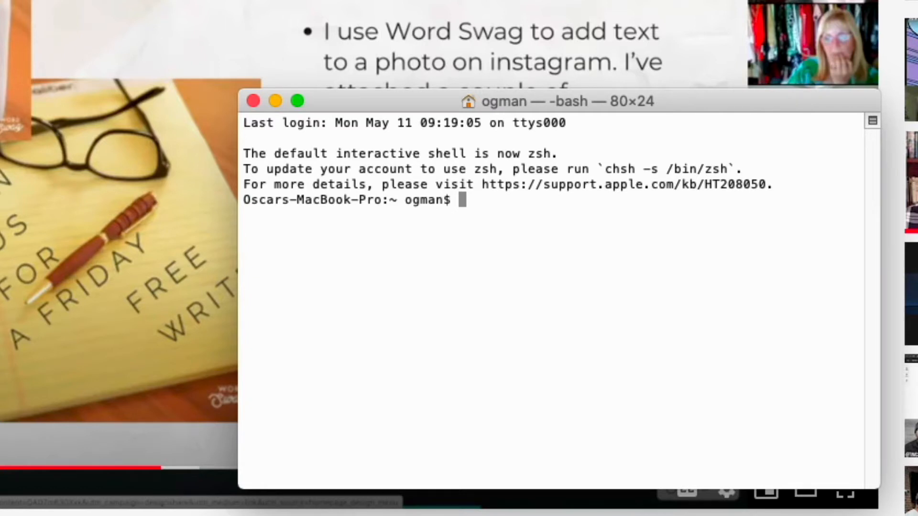
text(..)
key(BackSpace)
key(BackSpace)
text(youtube-dl --recode-video mp4 https://www.youtube.com/watch?v=ds9z33cw6ys)
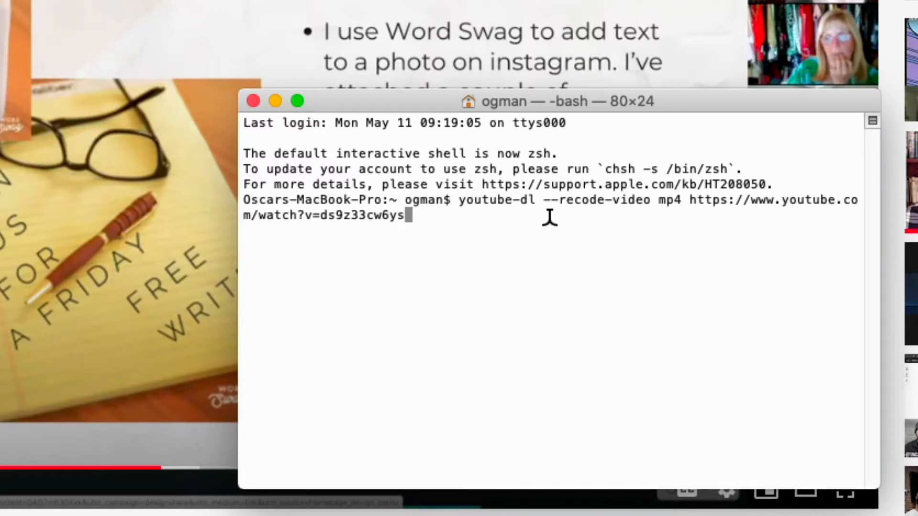
key(Return)
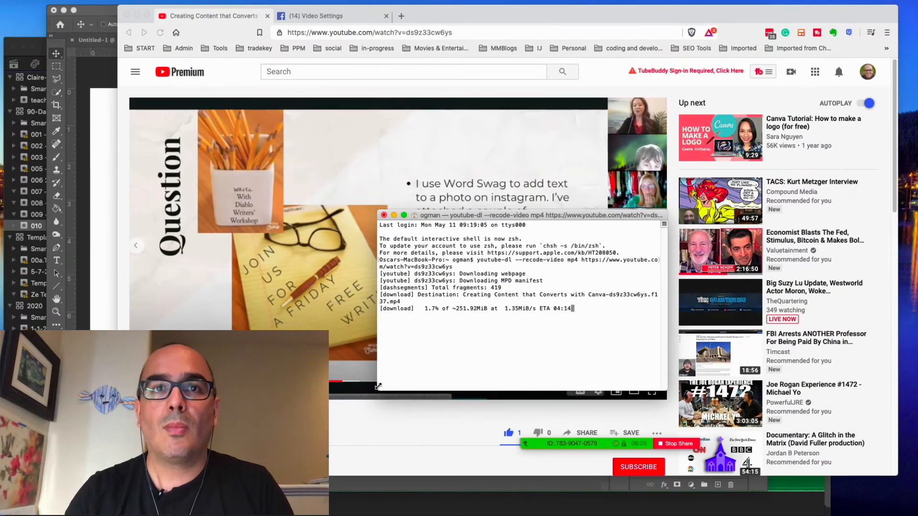
drag(378, 385, 256, 384)
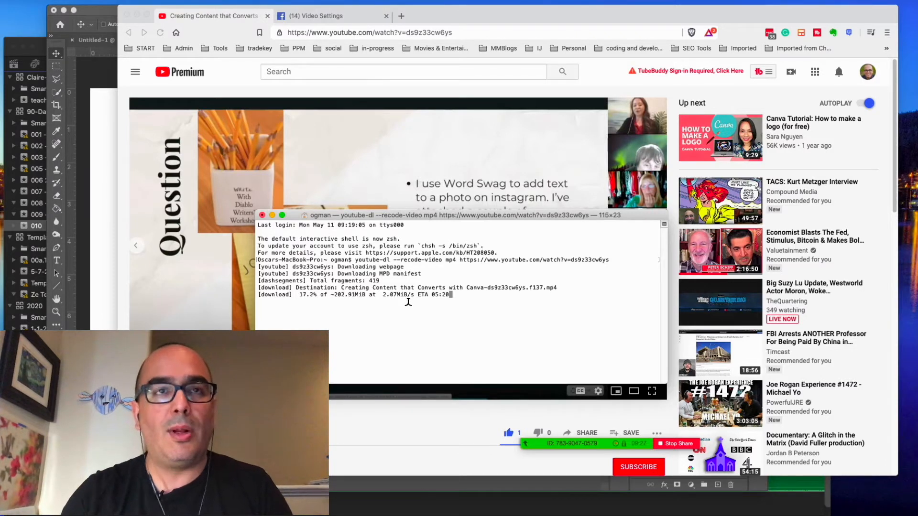
Step: Switch to Final Cut Pro, show the contents of event 009 in the 90-Day-Challenge library and move the window higher on the desktop
key(ctrl+c)
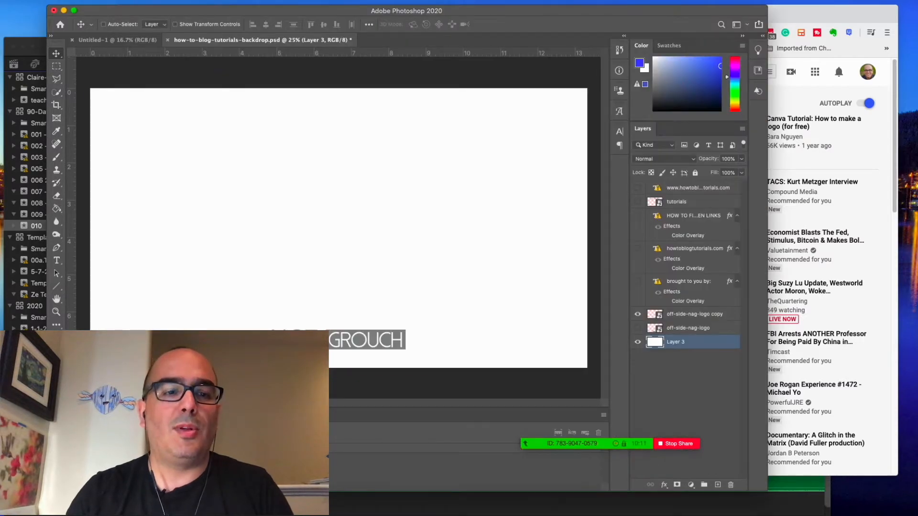
key(super+Tab)
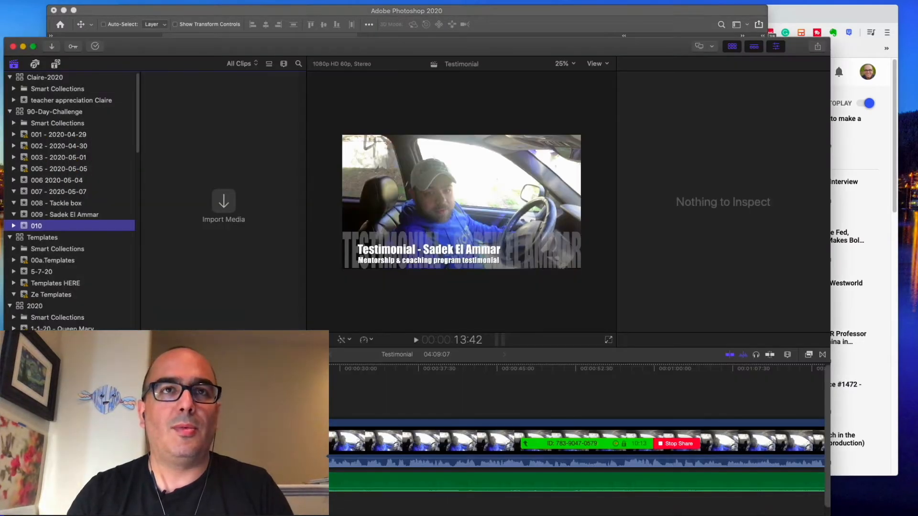
click(82, 214)
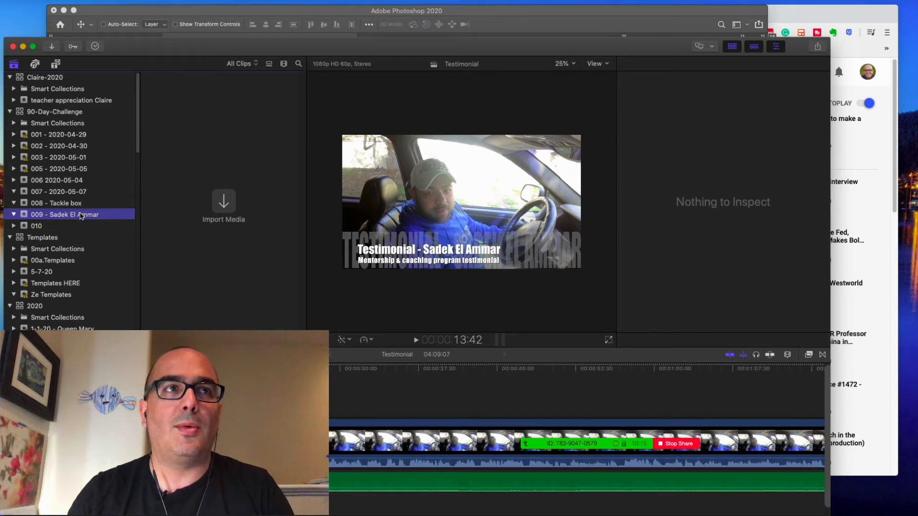
click(65, 226)
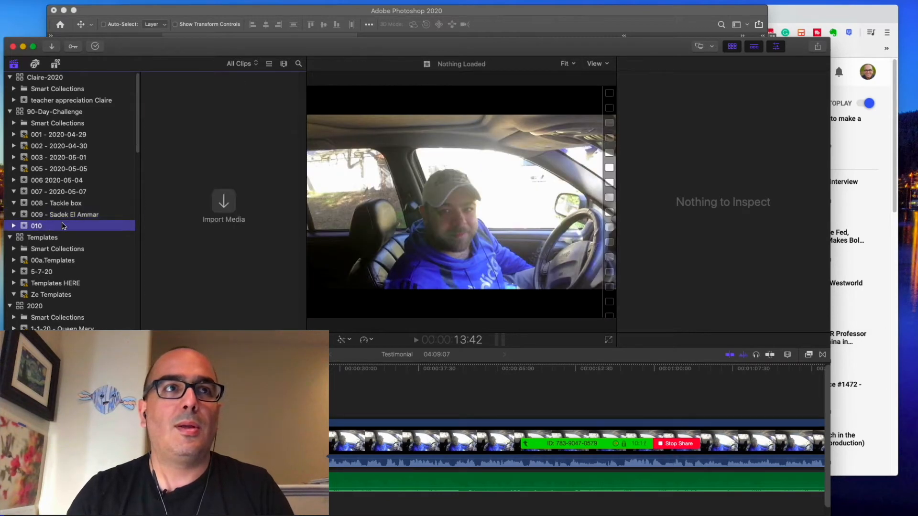
click(69, 215)
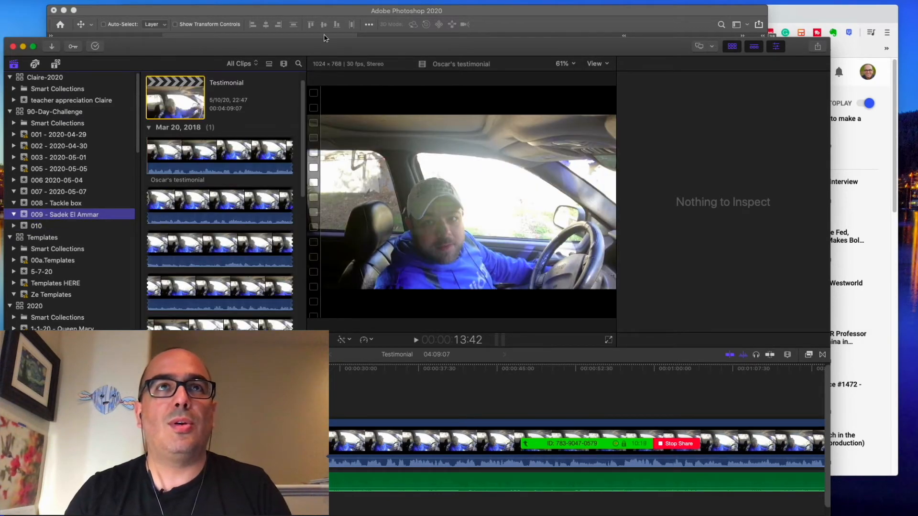
drag(330, 47, 322, 26)
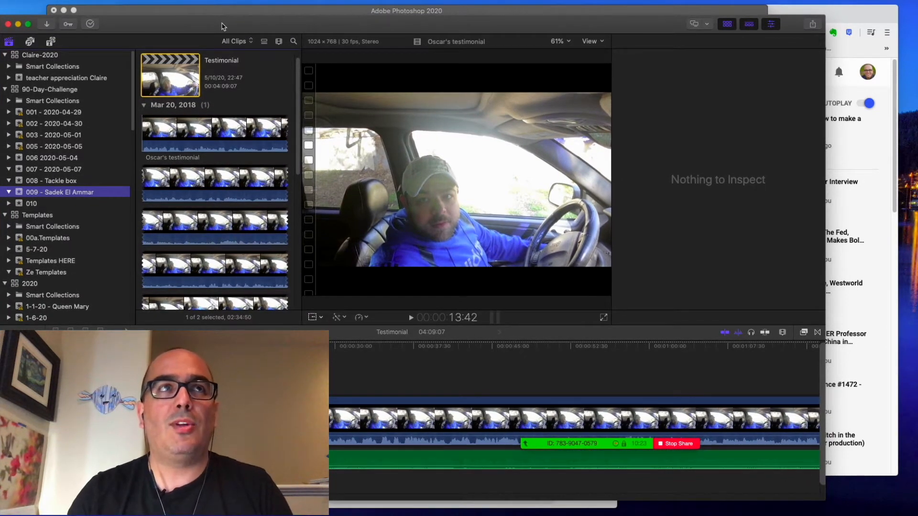
drag(222, 27, 206, 21)
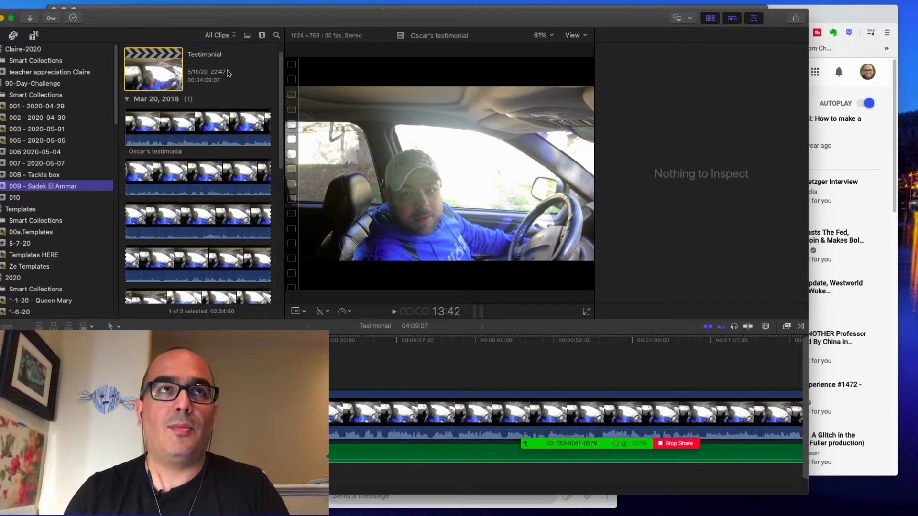
Step: Show event 010 in the 90-Day-Challenge library, the Templates library, and the contents of its Ze Templates event
click(29, 198)
scroll(48, 215, down, 2)
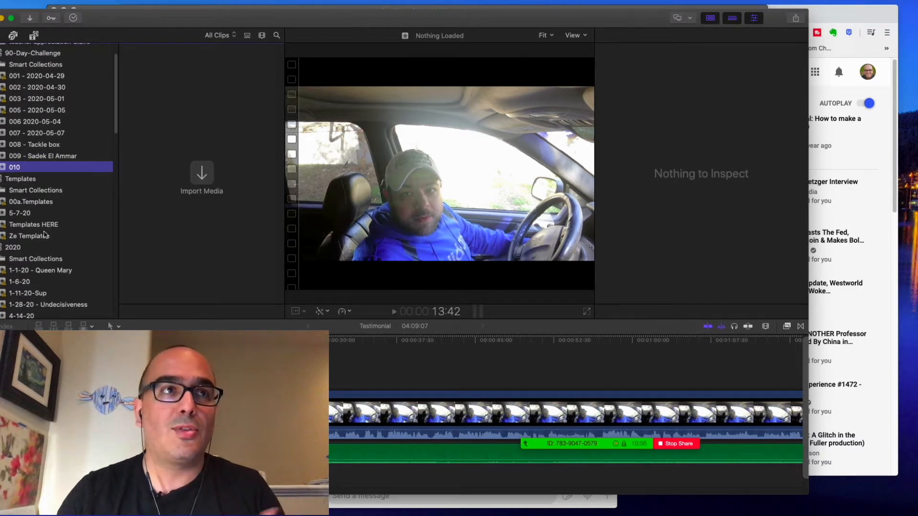
click(43, 236)
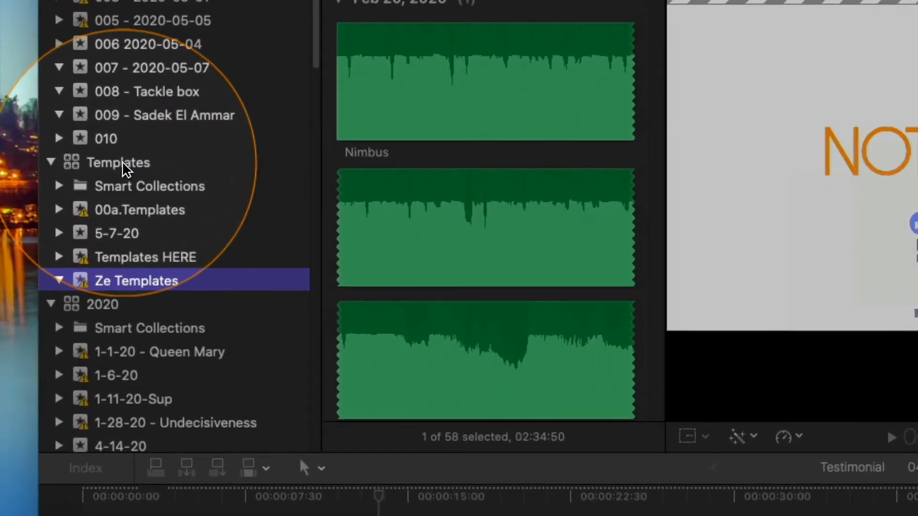
click(132, 169)
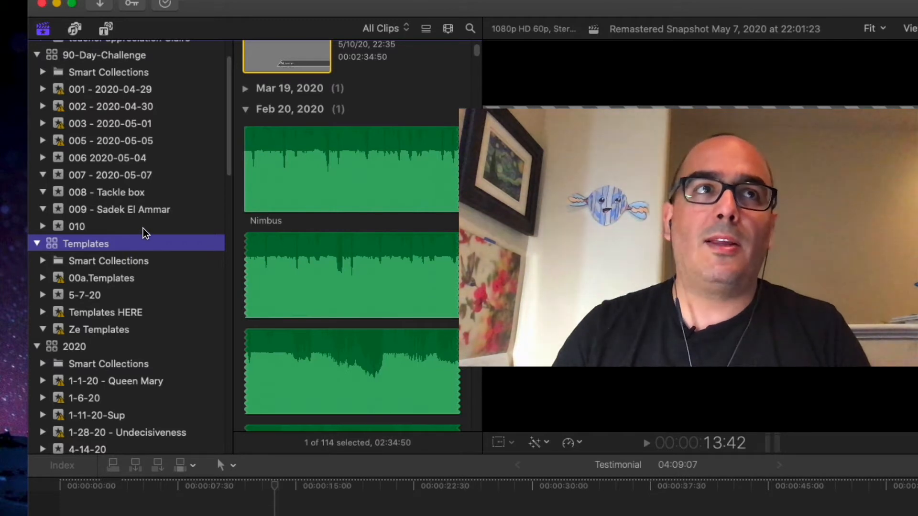
click(143, 228)
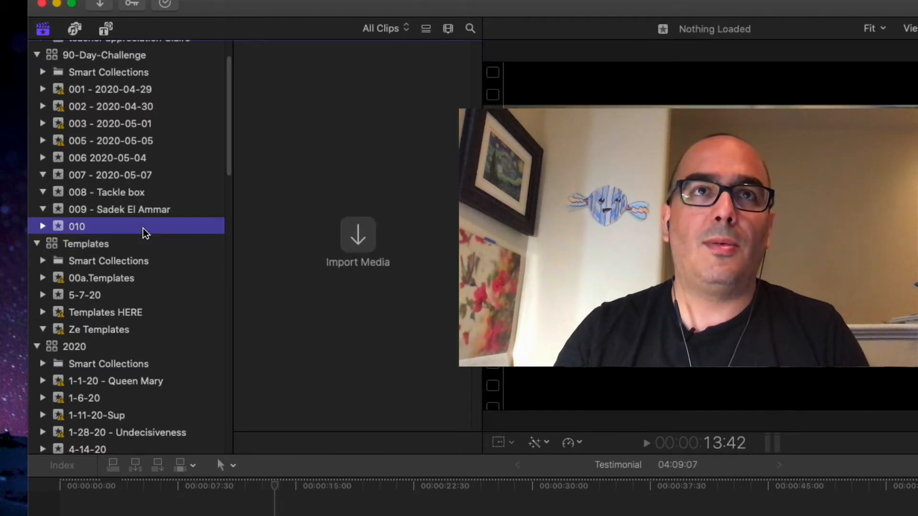
click(127, 331)
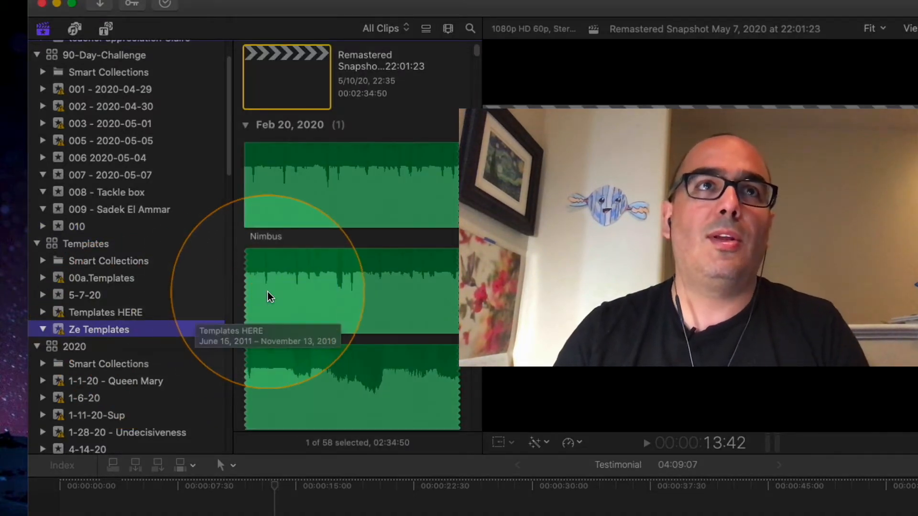
Step: Look through the template projects in the Ze Templates event, from old-template down to Remastered, and preview the Remastered project
scroll(267, 291, up, 5)
scroll(268, 292, up, 10)
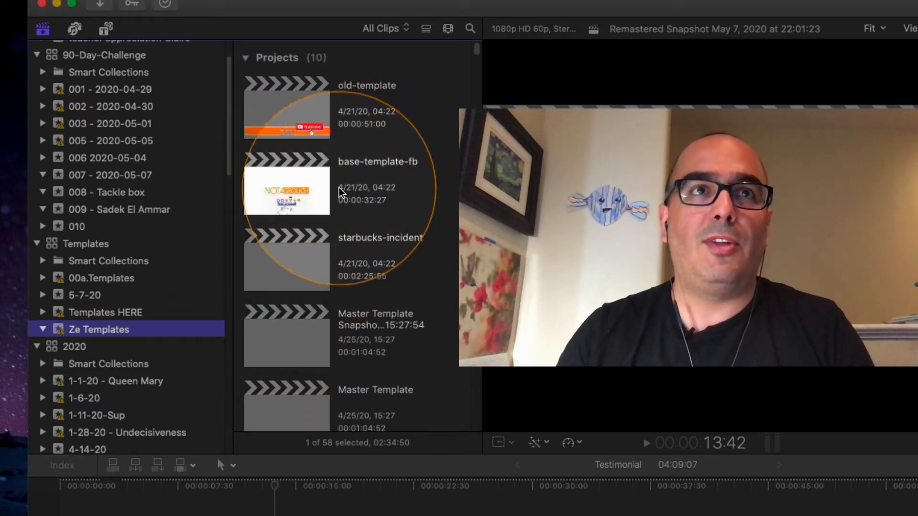
scroll(317, 237, down, 3)
scroll(317, 237, down, 2)
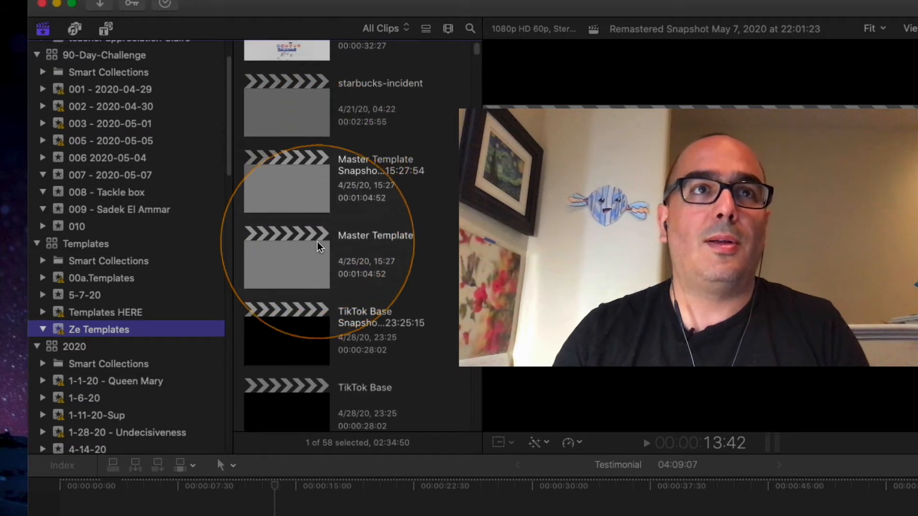
scroll(302, 280, down, 3)
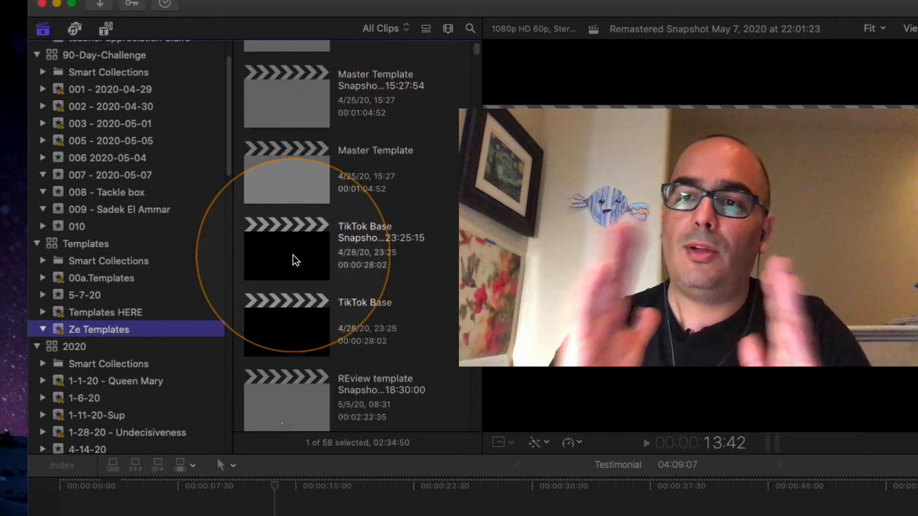
scroll(292, 258, down, 6)
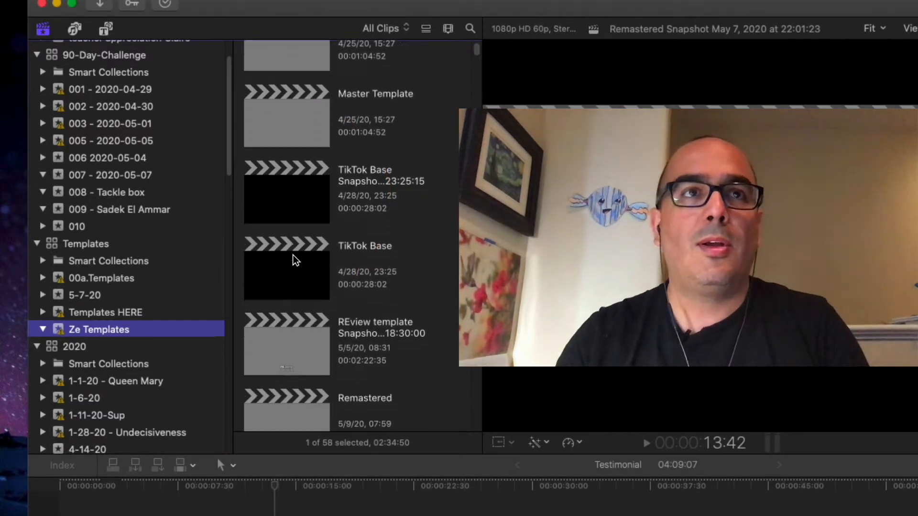
scroll(293, 256, down, 2)
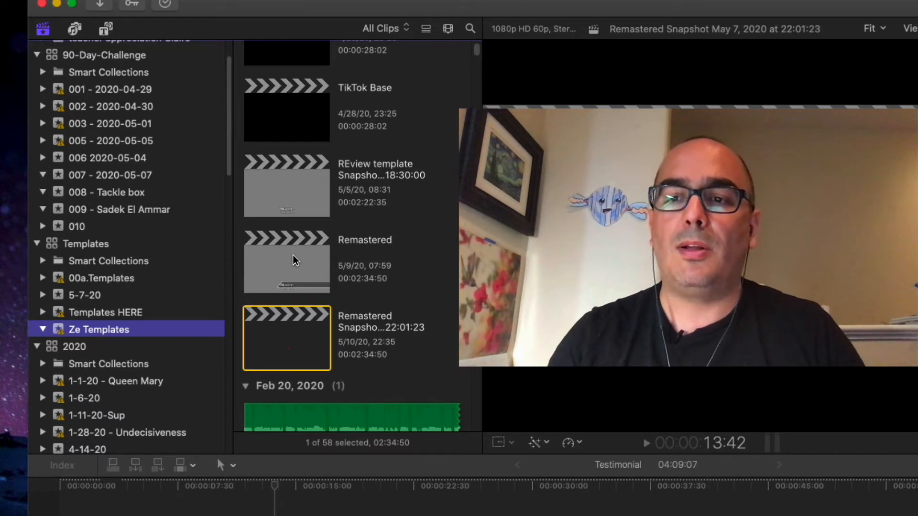
click(295, 261)
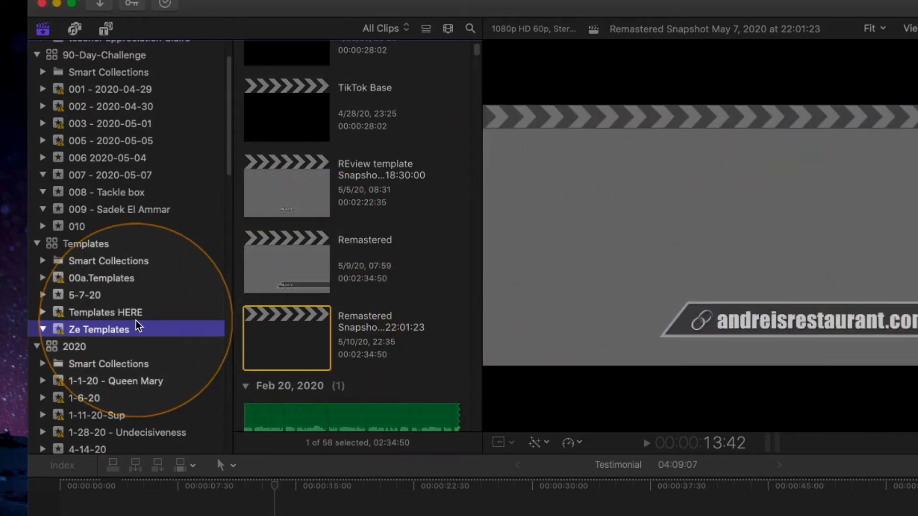
click(299, 336)
double_click(299, 336)
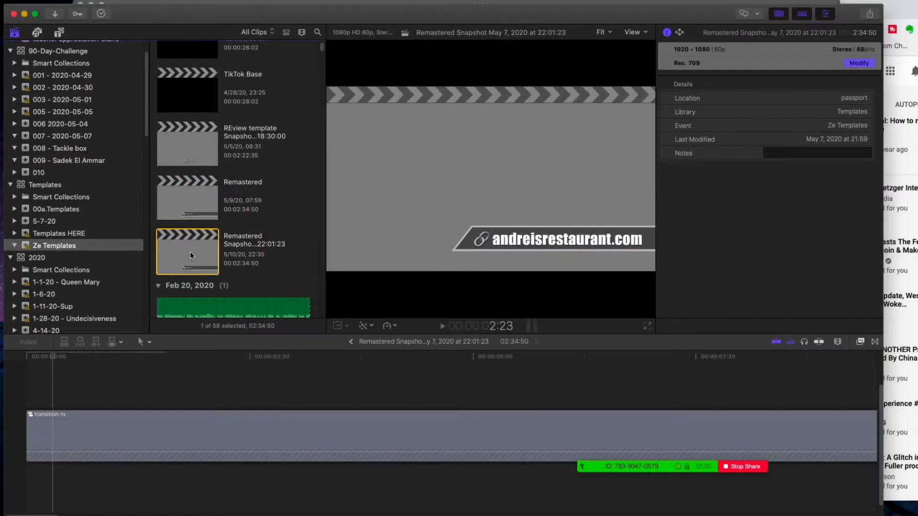
click(238, 356)
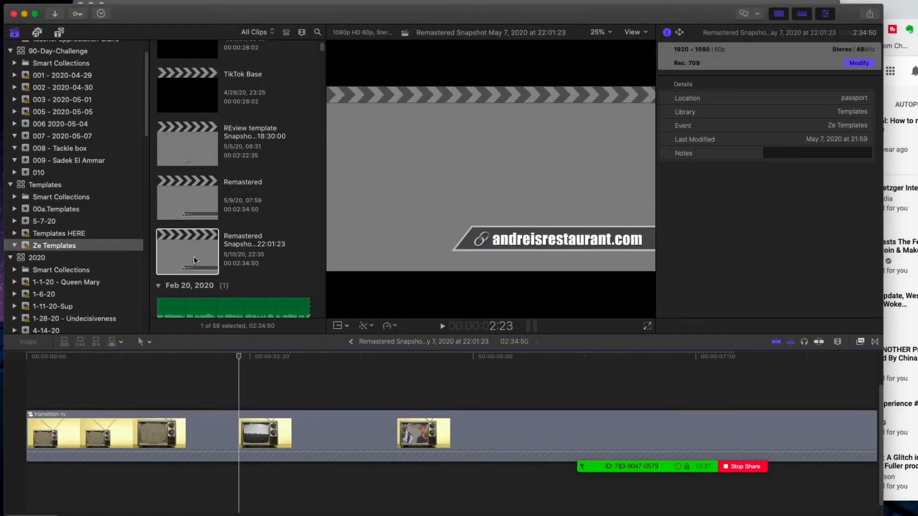
click(351, 341)
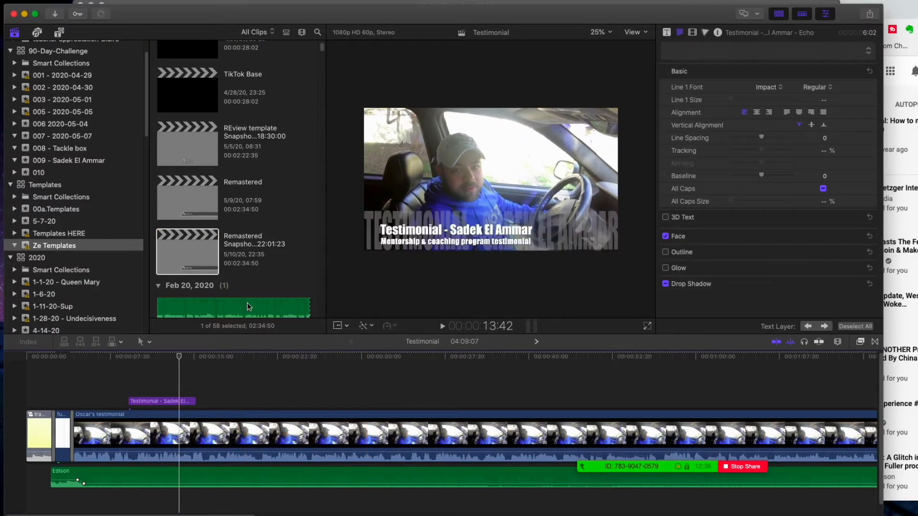
Step: Open the Remastered project from the Ze Templates event in the timeline and preview its opening TV transition clip
scroll(246, 278, down, 2)
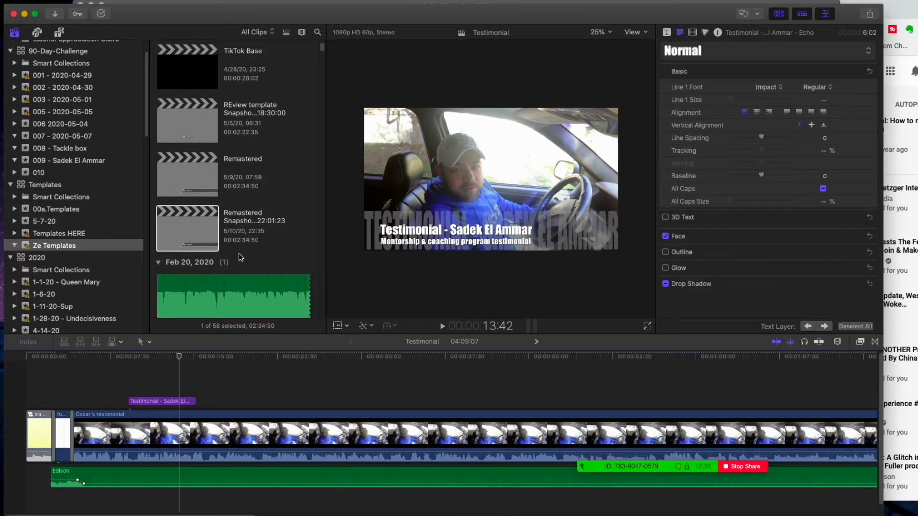
double_click(200, 187)
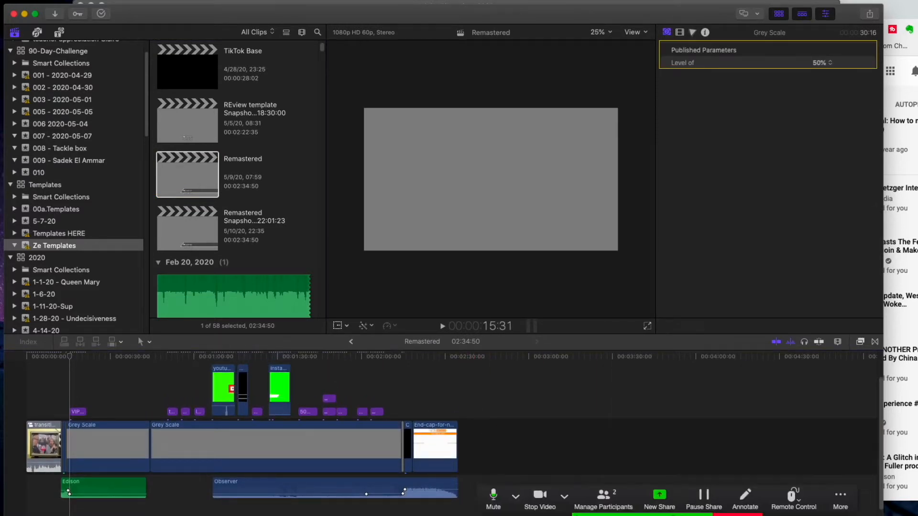
click(44, 379)
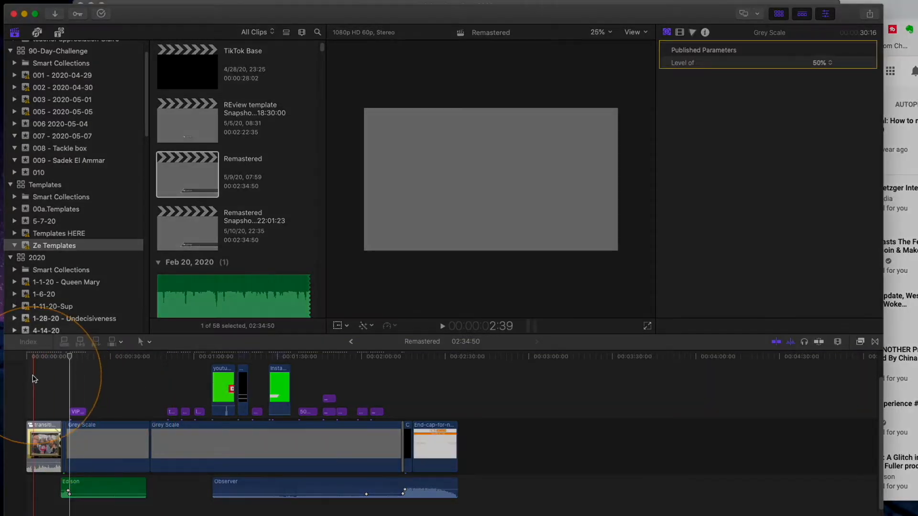
click(51, 428)
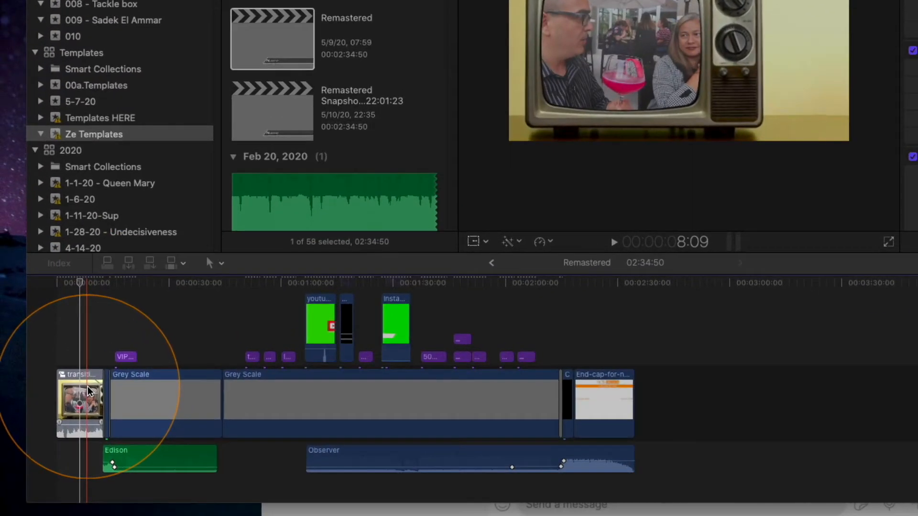
Step: Select the first Grey Scale clip and show the music and sound sources, followed by the Lower Thirds titles
click(152, 386)
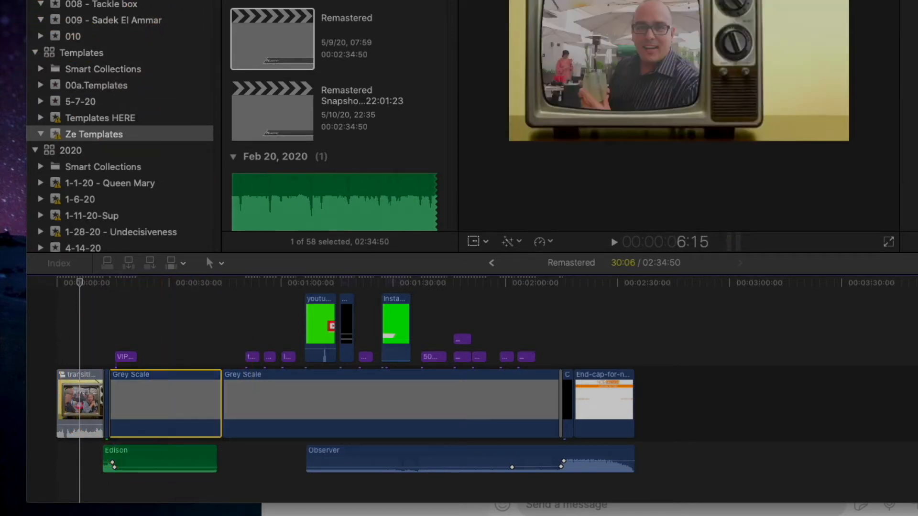
click(49, 42)
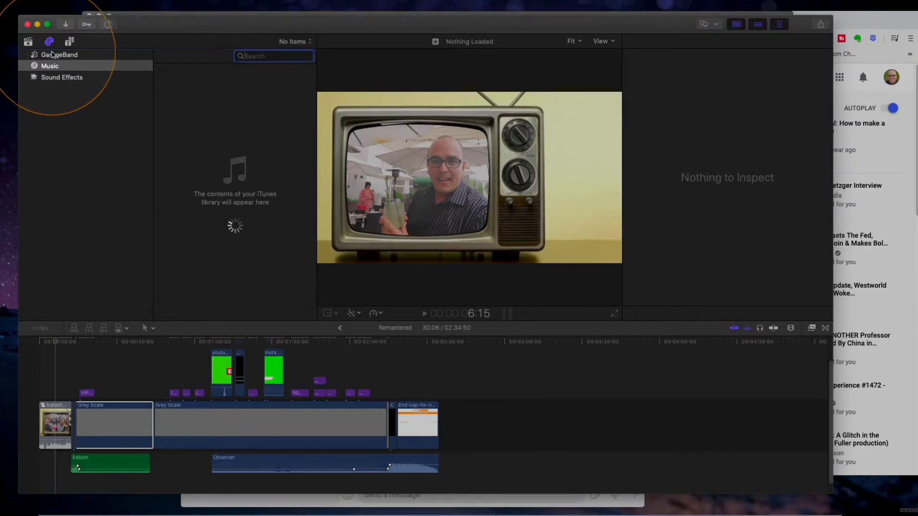
click(69, 42)
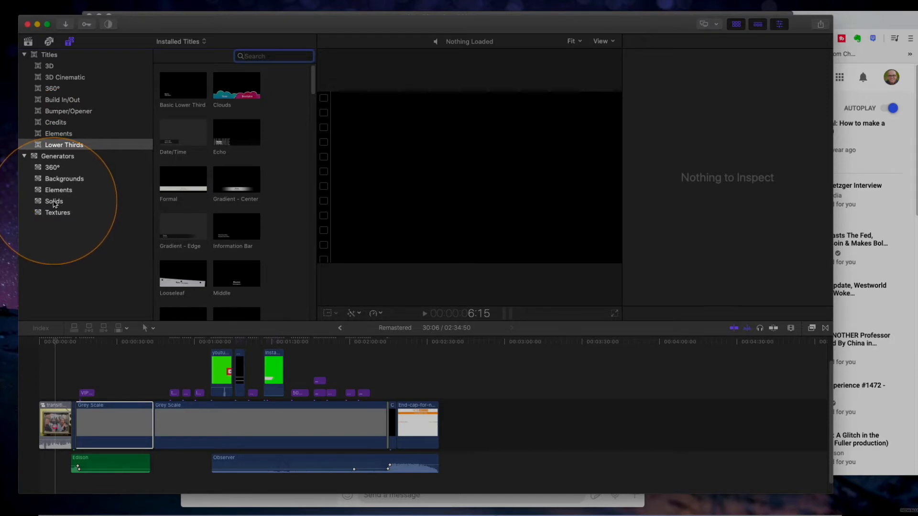
Step: Lengthen the first Grey Scale clip to about 1:04:47 by moving its end, and select the second Grey Scale clip
click(144, 401)
drag(151, 417, 240, 416)
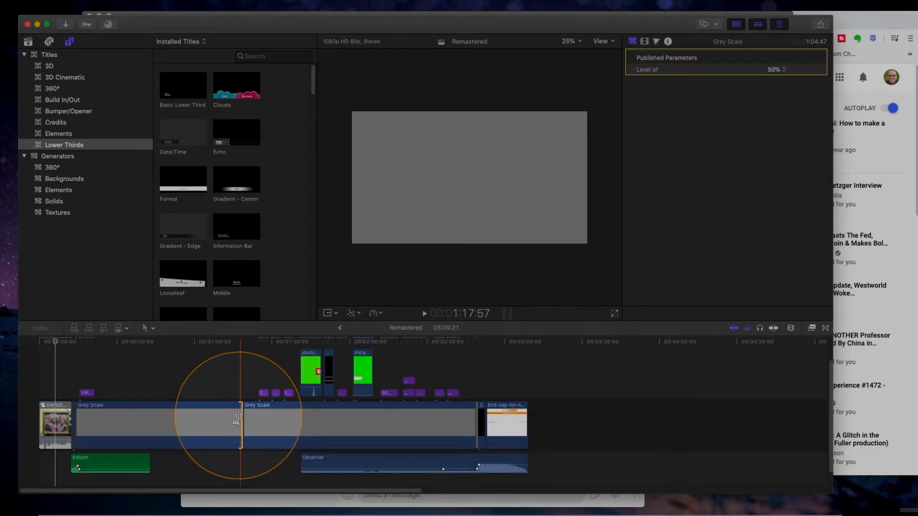
click(290, 417)
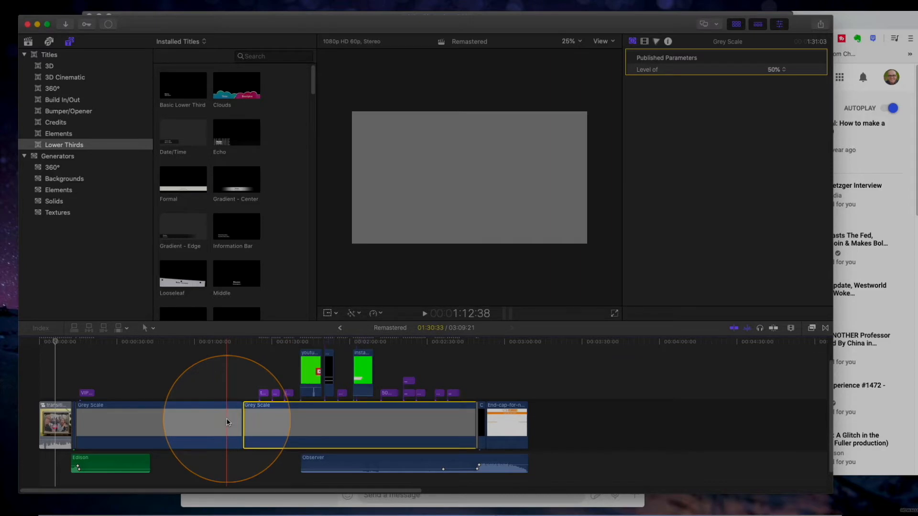
Step: Preview the placeholder titles above the start of the second Grey Scale clip, from the two-line title to the description recommendation
scroll(227, 422, up, 2)
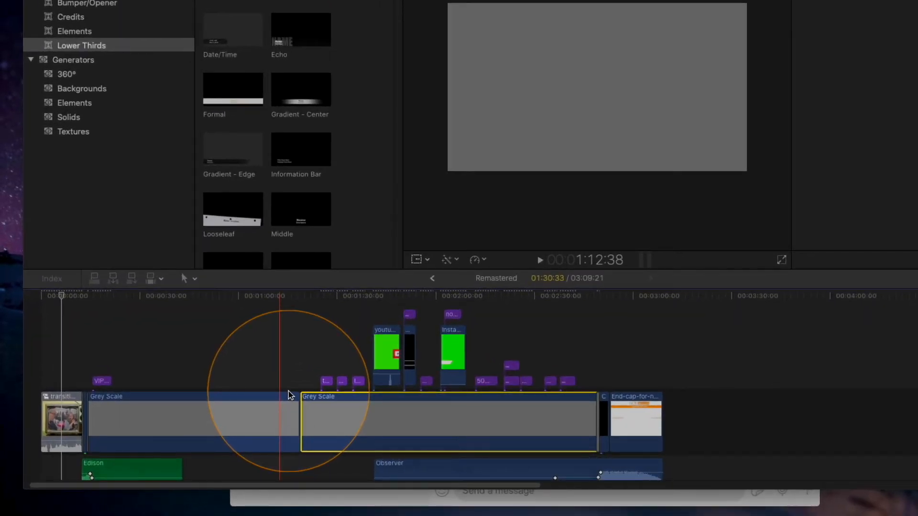
click(324, 361)
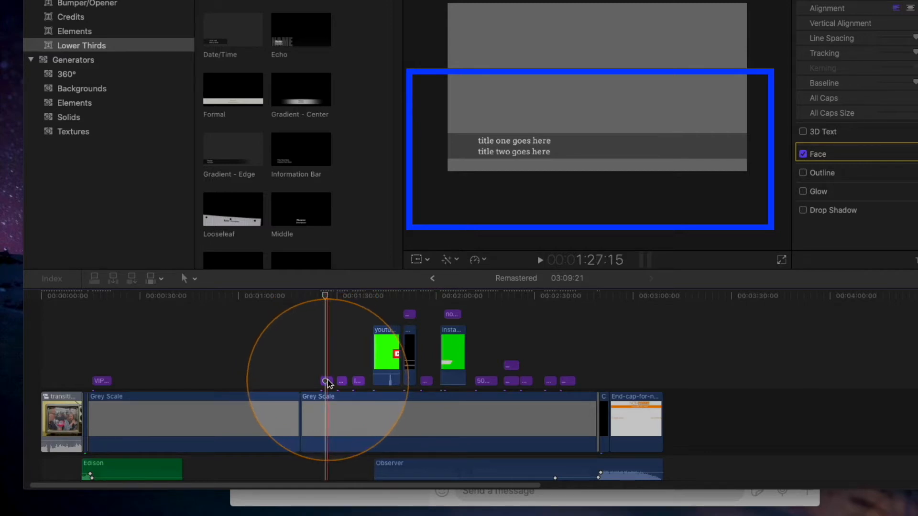
click(327, 382)
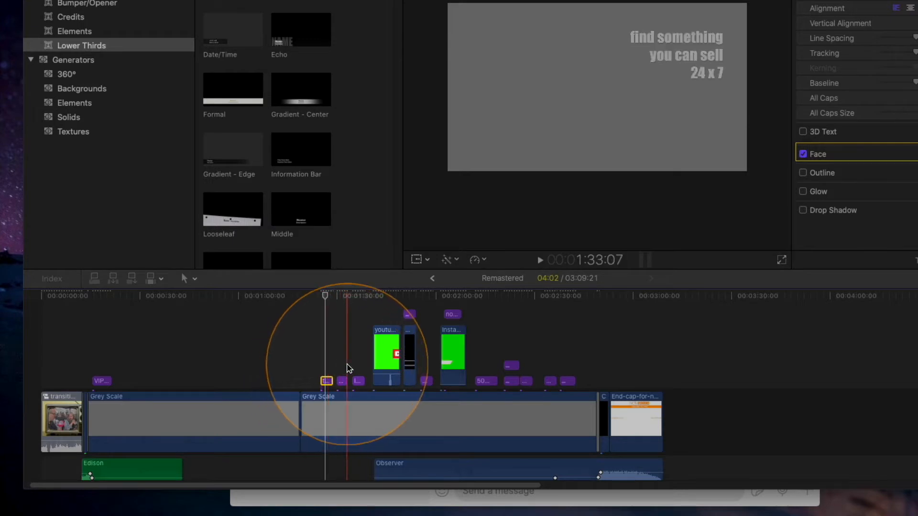
click(342, 364)
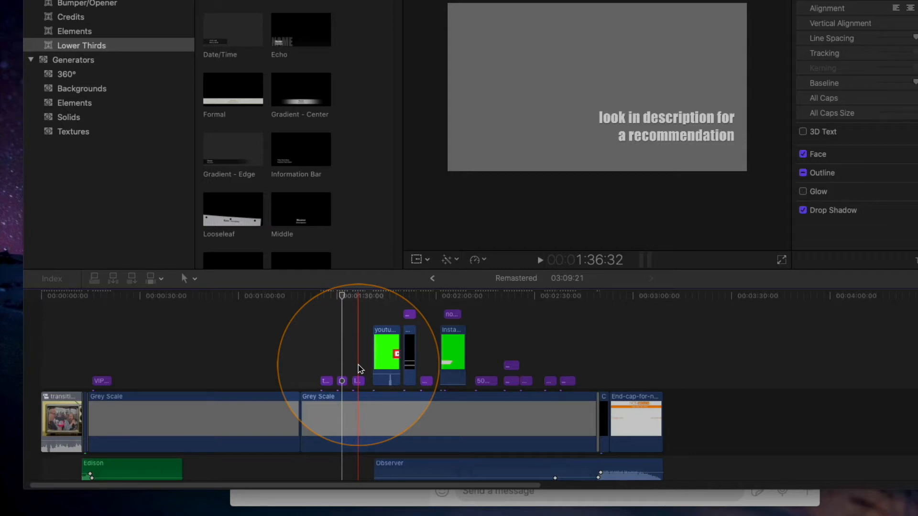
Step: Preview the YouTube subscribe overlay, the short black overlay clip beside it and the title asking for comments
click(392, 361)
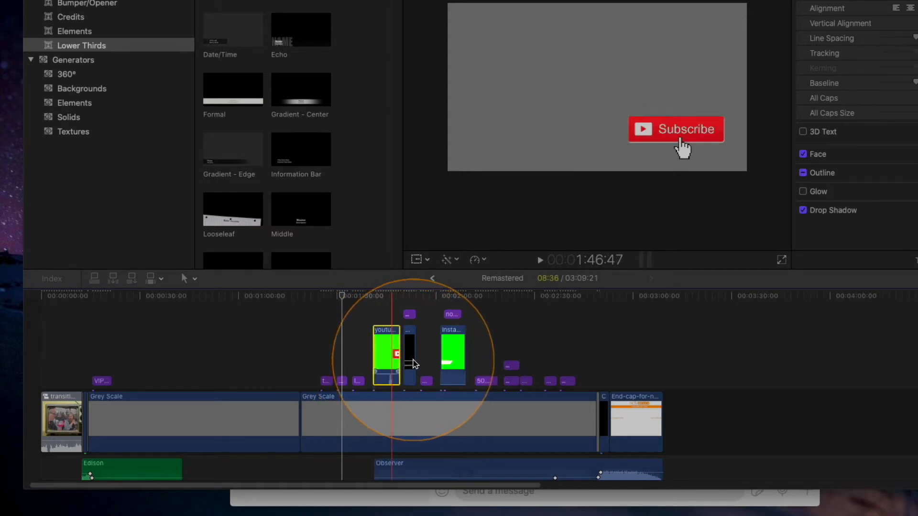
click(409, 353)
click(410, 333)
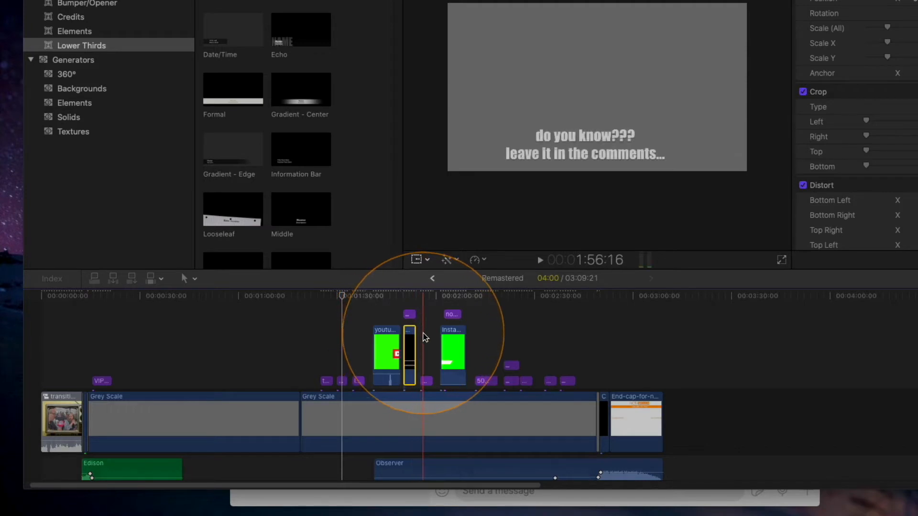
click(426, 381)
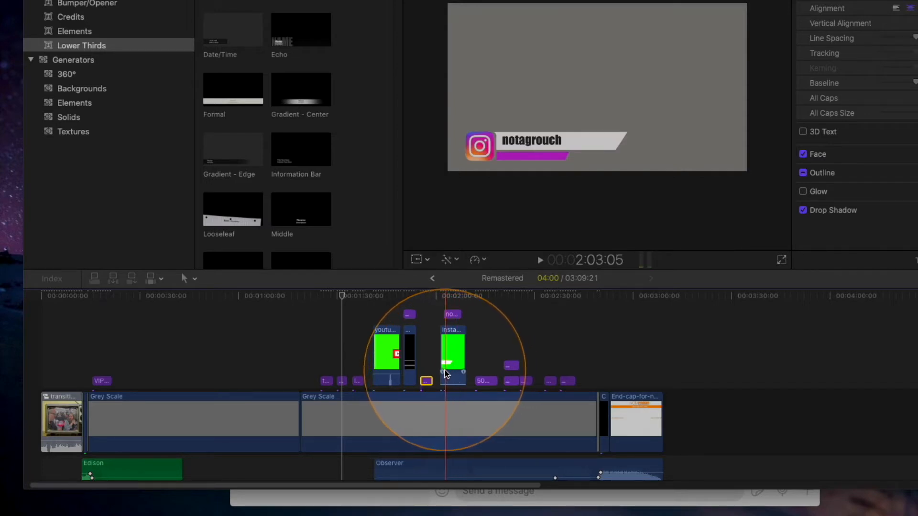
Step: Play the Instagram overlay with its notagrouch title briefly in the timeline
click(437, 366)
key(space)
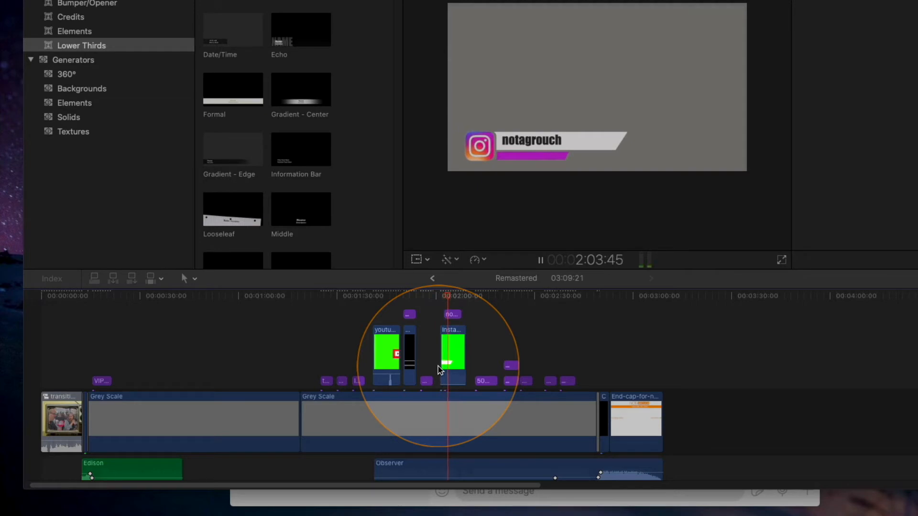
key(space)
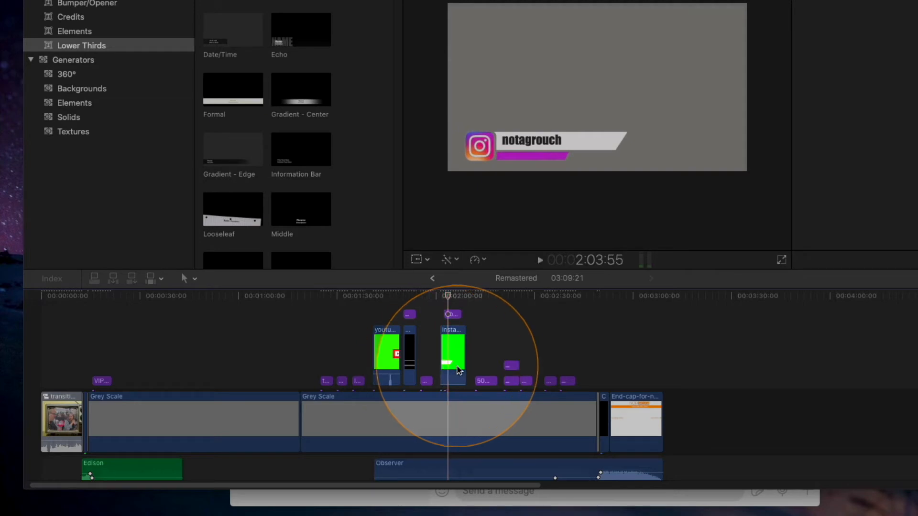
Step: Inspect the two stacked star-rating titles, and delete and re-enter the upper title's four gold stars as ⭐⭐⭐⭐
click(509, 367)
click(510, 382)
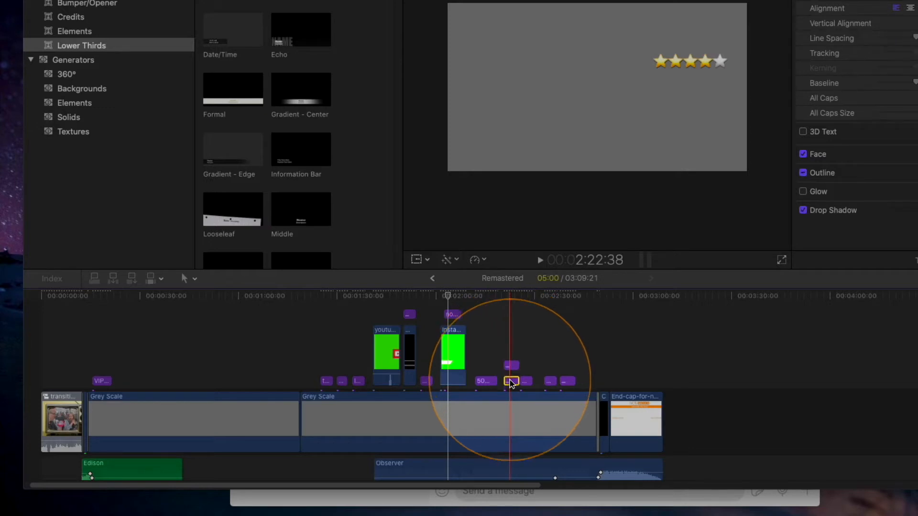
click(511, 366)
double_click(512, 366)
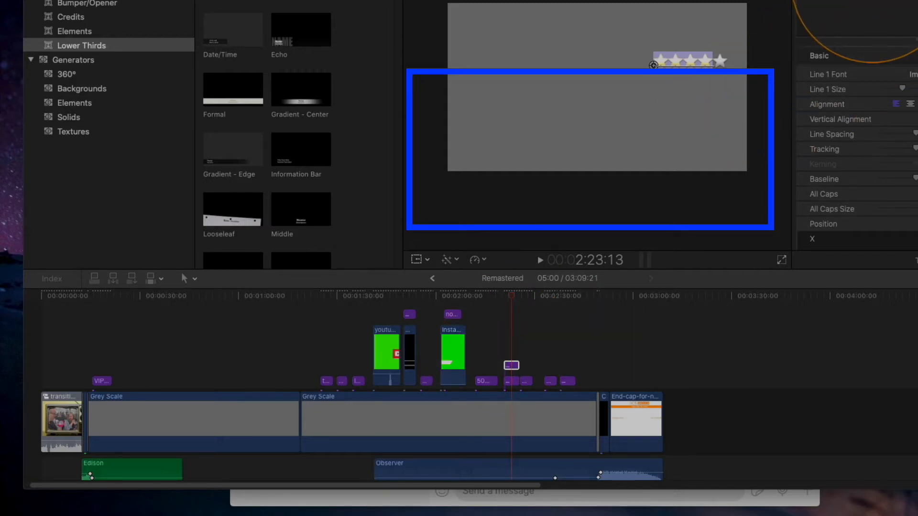
key(BackSpace)
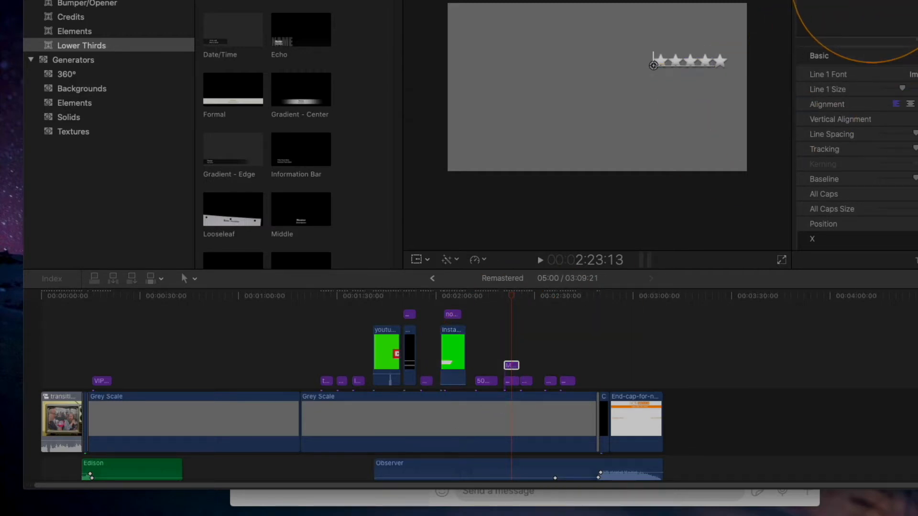
text(⭐⭐⭐⭐)
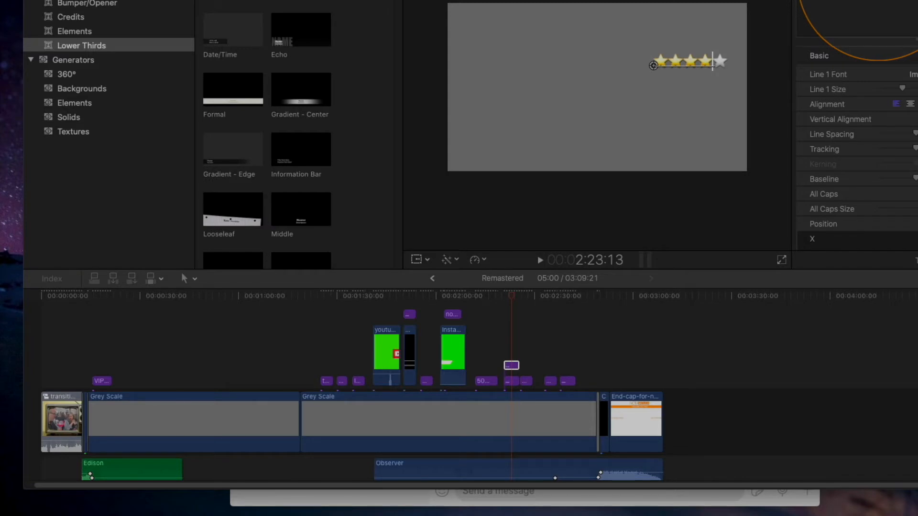
key(Left)
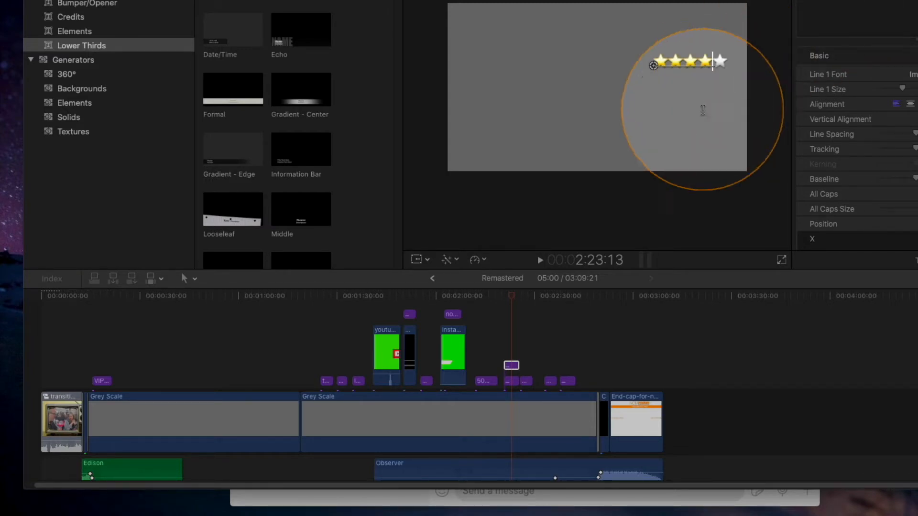
click(543, 333)
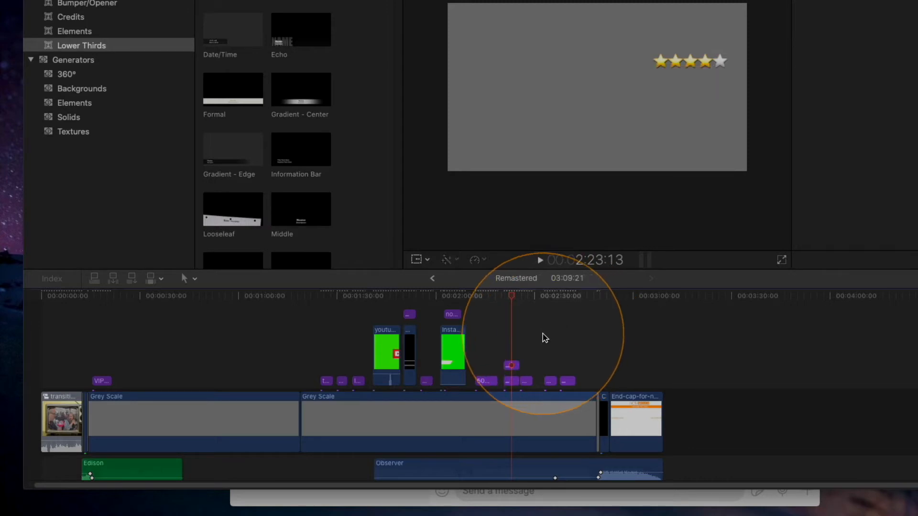
Step: Preview the last two titles above the second Grey Scale clip, the flavor review text and the guides link
click(546, 334)
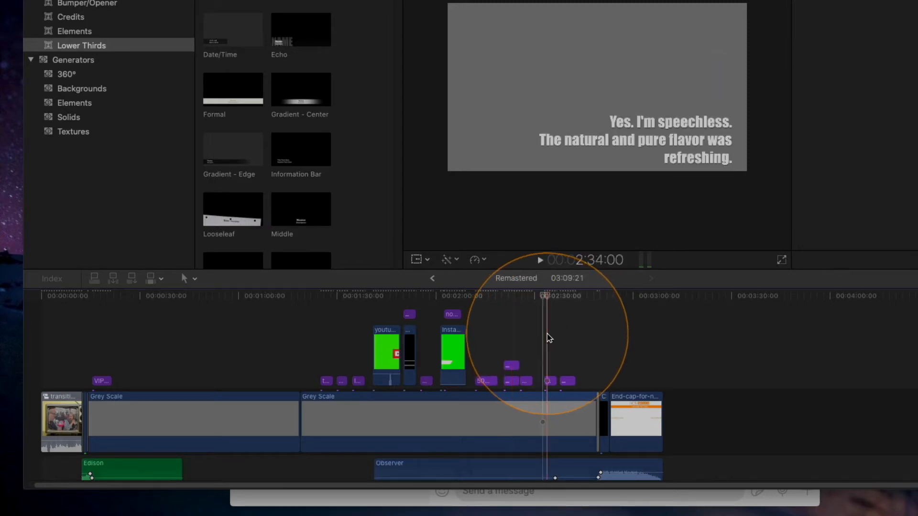
click(566, 338)
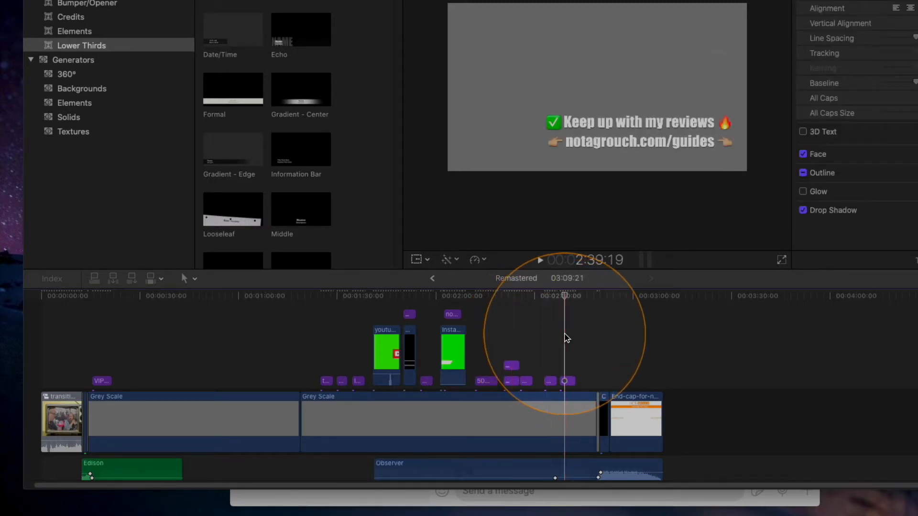
scroll(566, 338, down, 1)
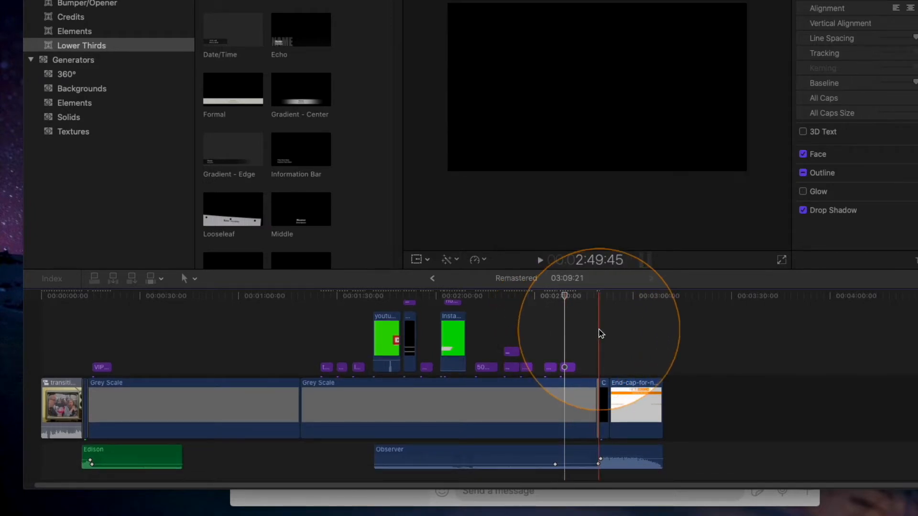
Step: Play the closing section, preview the End-cap clip through the project's end, and show the libraries again
click(598, 333)
key(space)
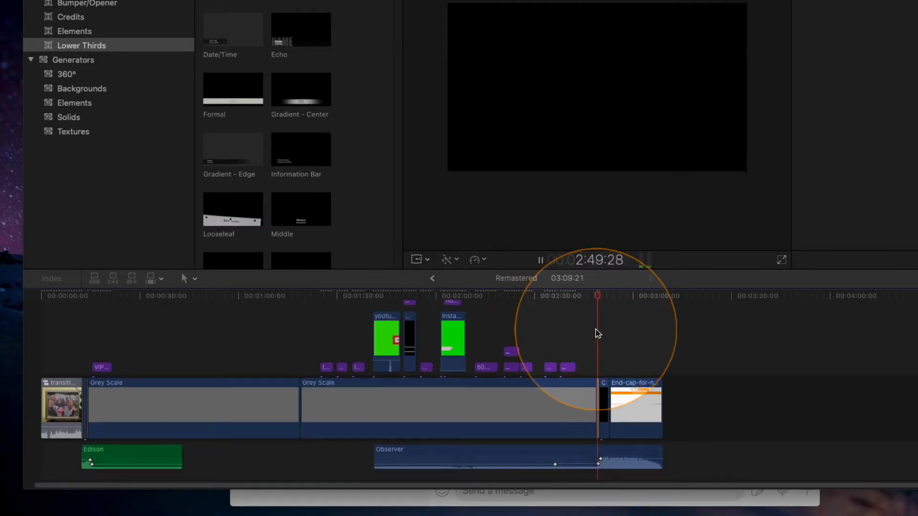
key(space)
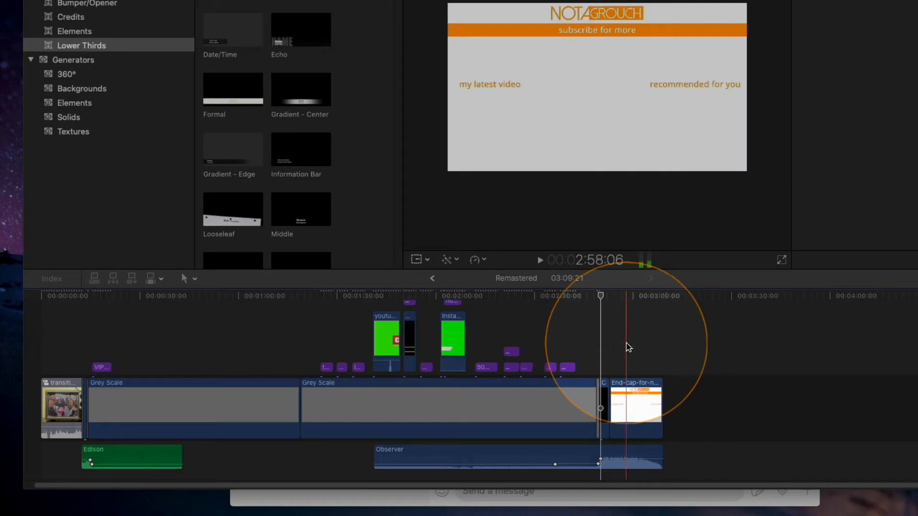
click(632, 388)
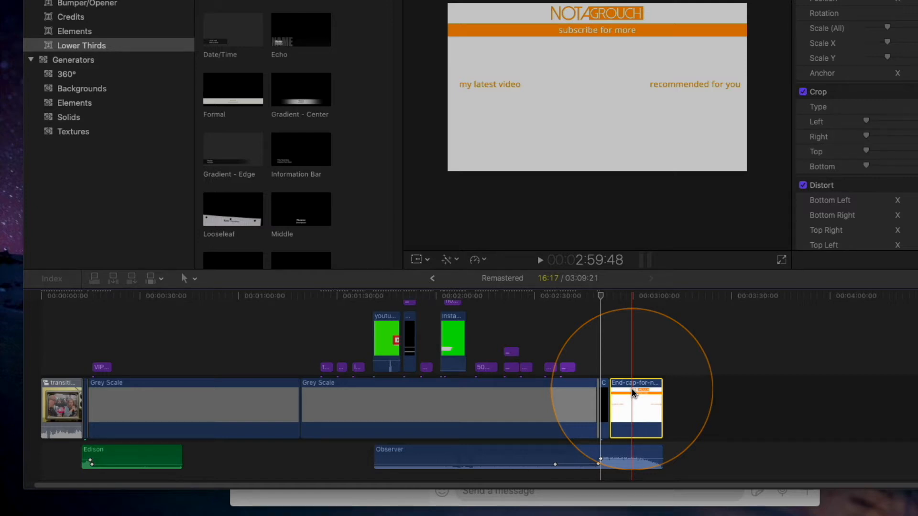
click(665, 389)
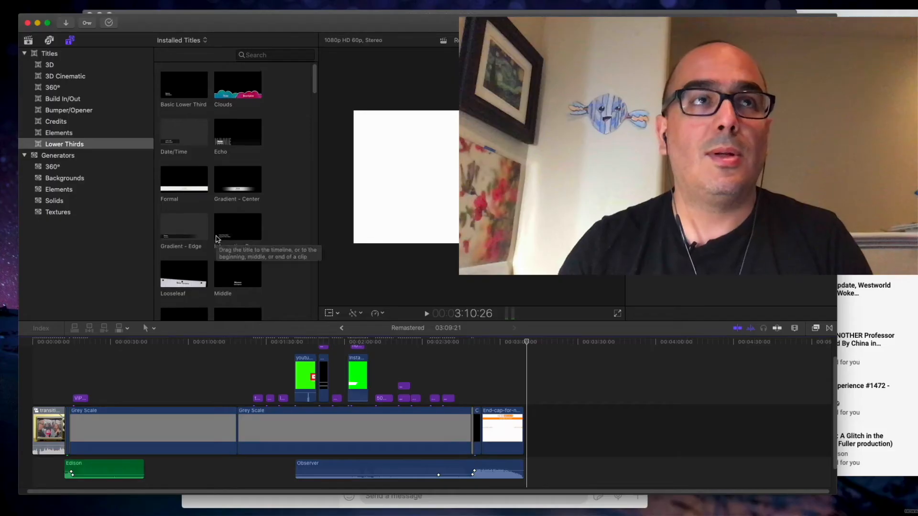
click(28, 41)
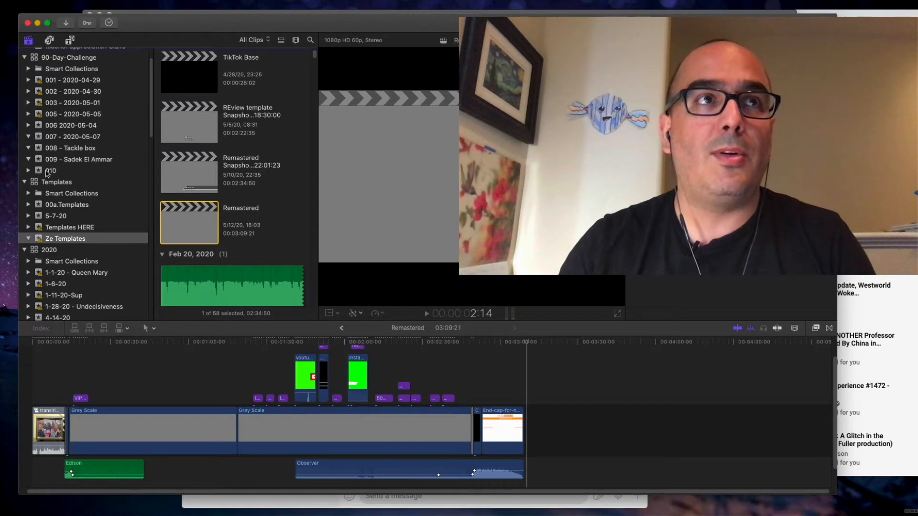
Step: Duplicate the Remastered project in Ze Templates as a snapshot and rename the copy to video 10
click(199, 229)
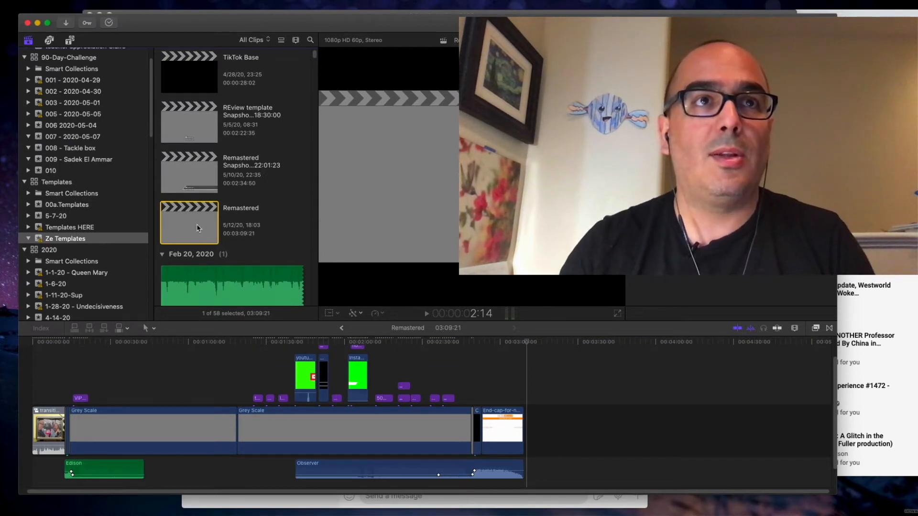
right_click(196, 227)
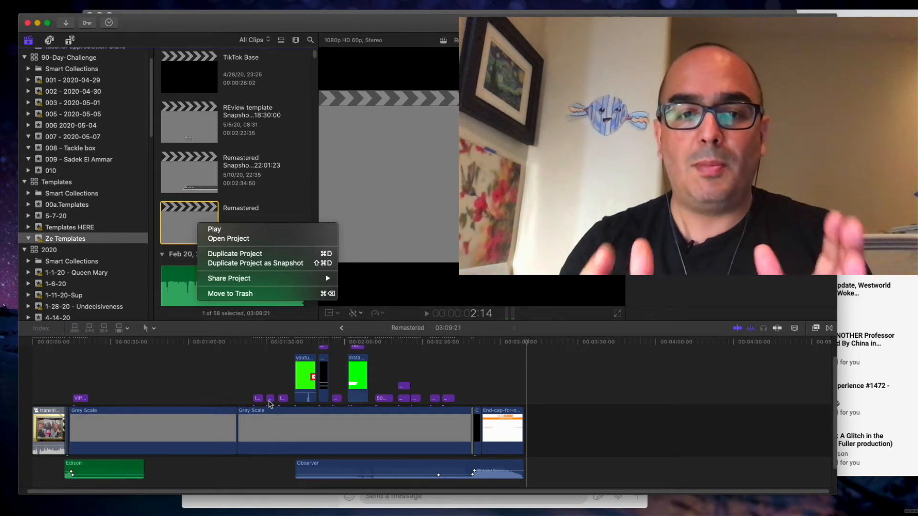
click(188, 223)
right_click(188, 222)
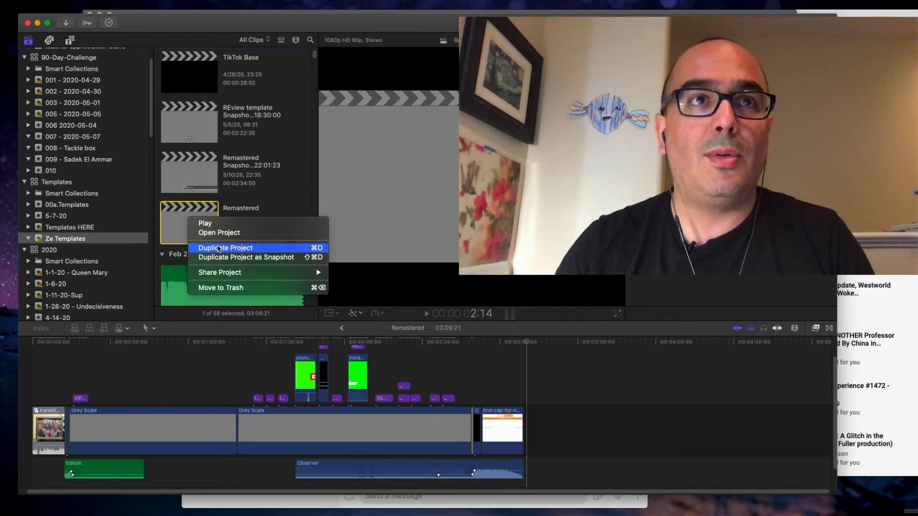
click(229, 258)
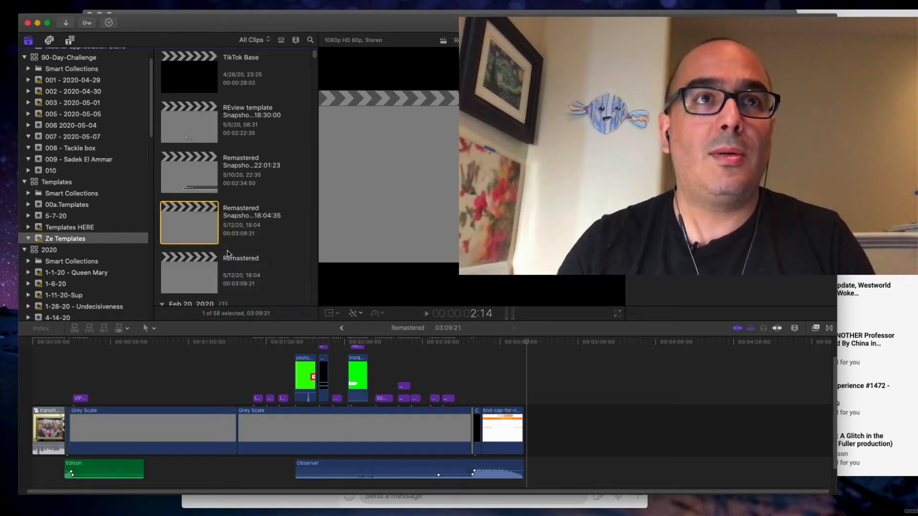
click(234, 216)
text(vid)
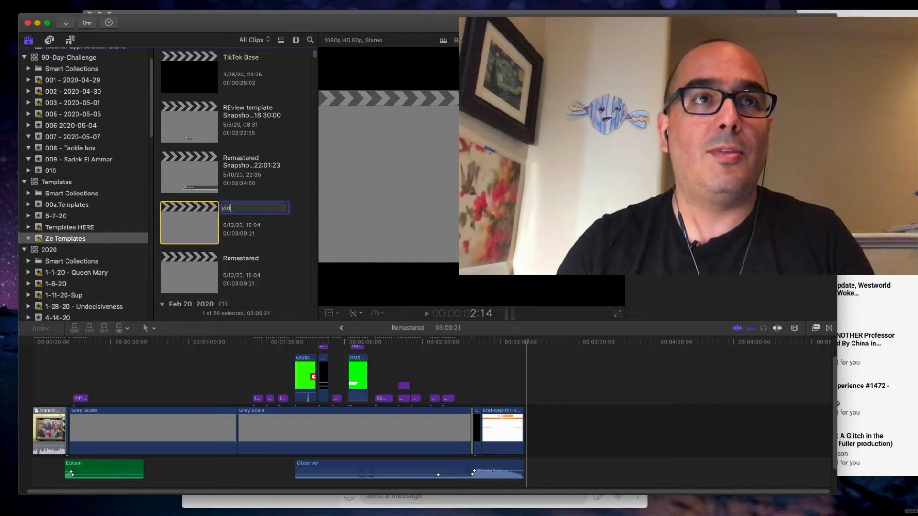
text(eo 10)
key(Return)
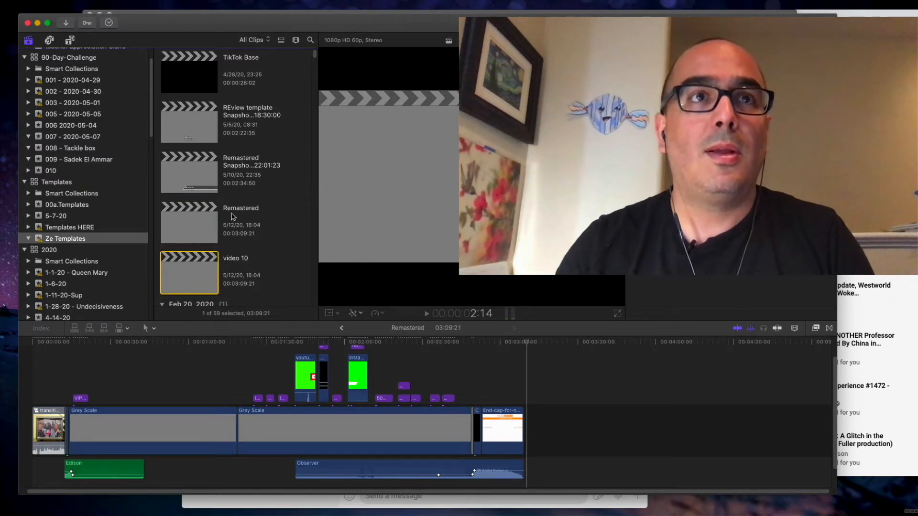
Step: Copy the video 10 project to event 010 in the 90-Day-Challenge library without optimized or proxy media, and open it in the timeline
drag(199, 273, 68, 172)
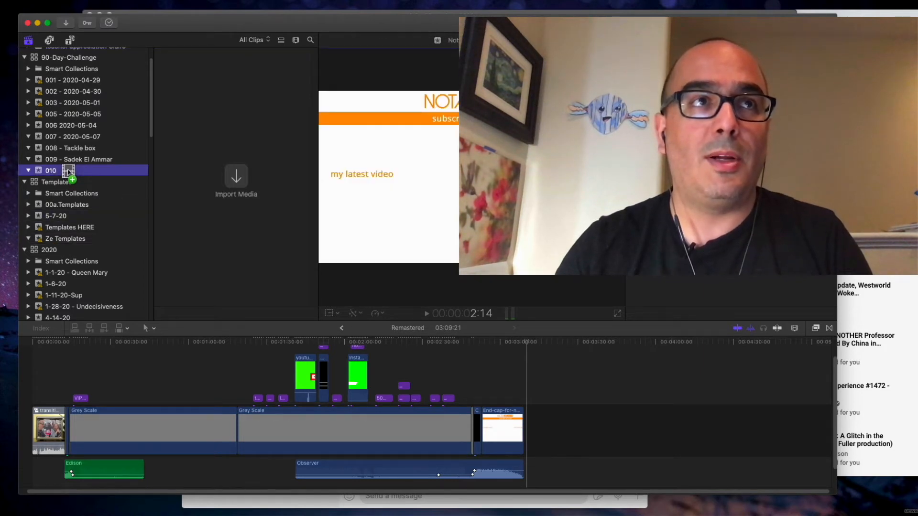
drag(68, 172, 70, 172)
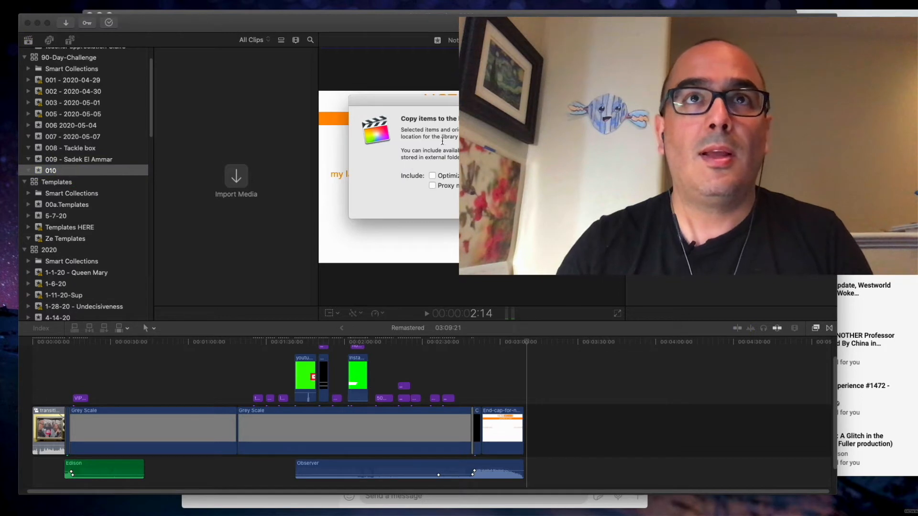
drag(492, 105, 338, 188)
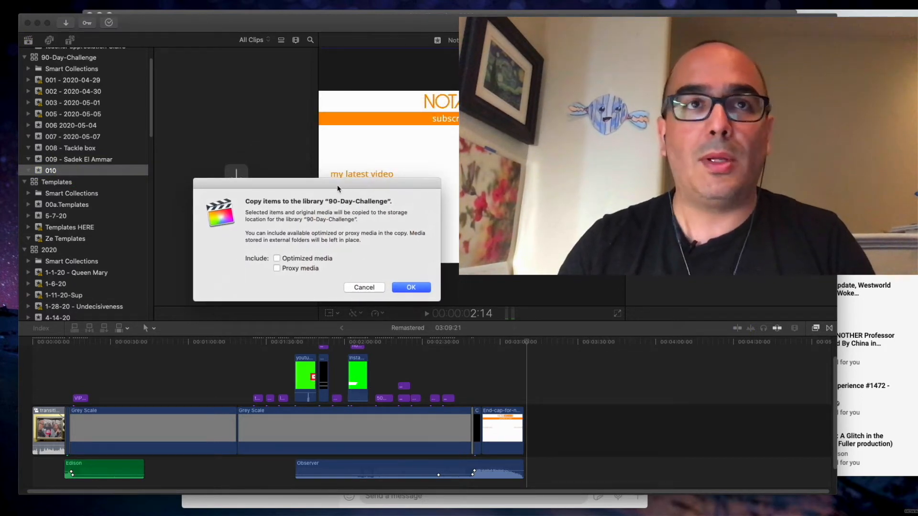
click(411, 287)
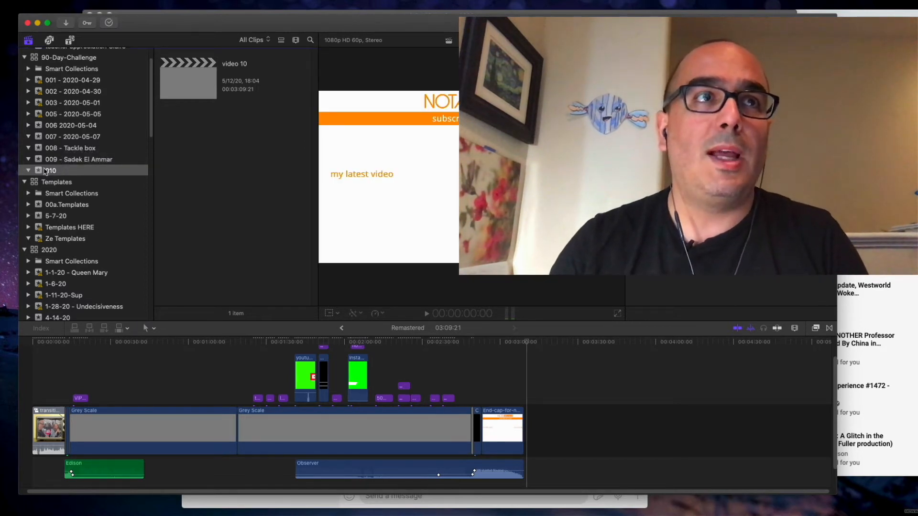
double_click(195, 79)
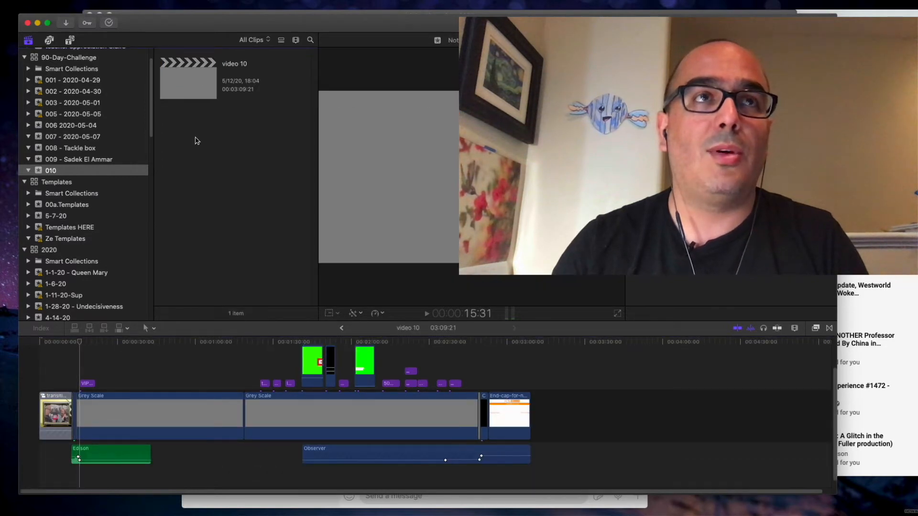
click(131, 392)
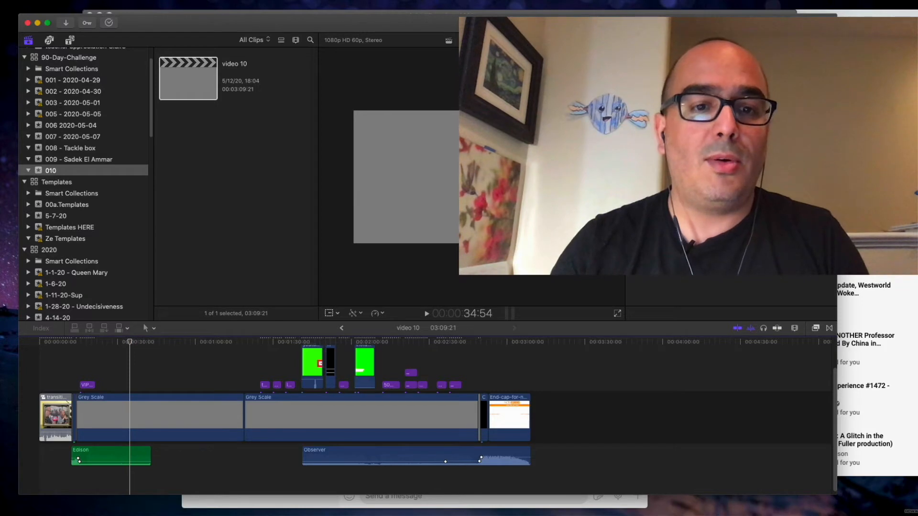
Step: Switch to Finder, dismiss the rear search window, and reposition the passport drive's Zoom-Recordings window over the editor
key(super+Tab)
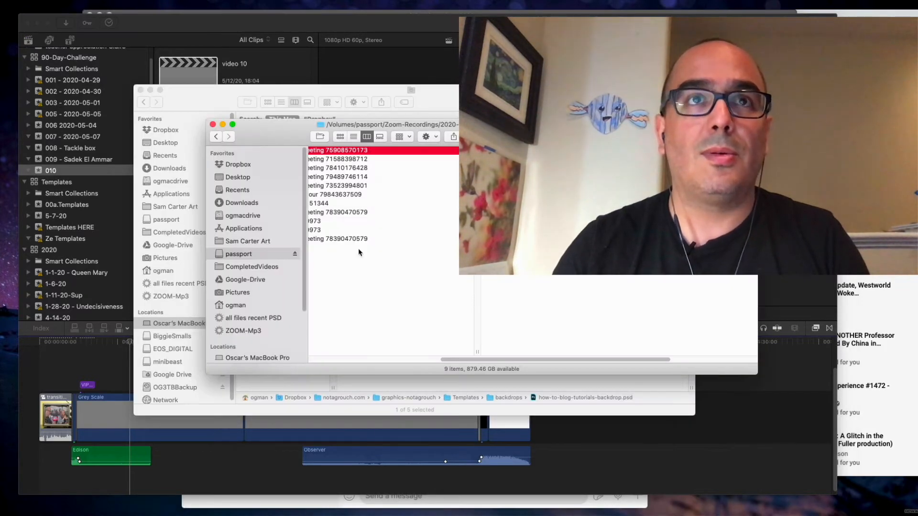
scroll(343, 267, left, 5)
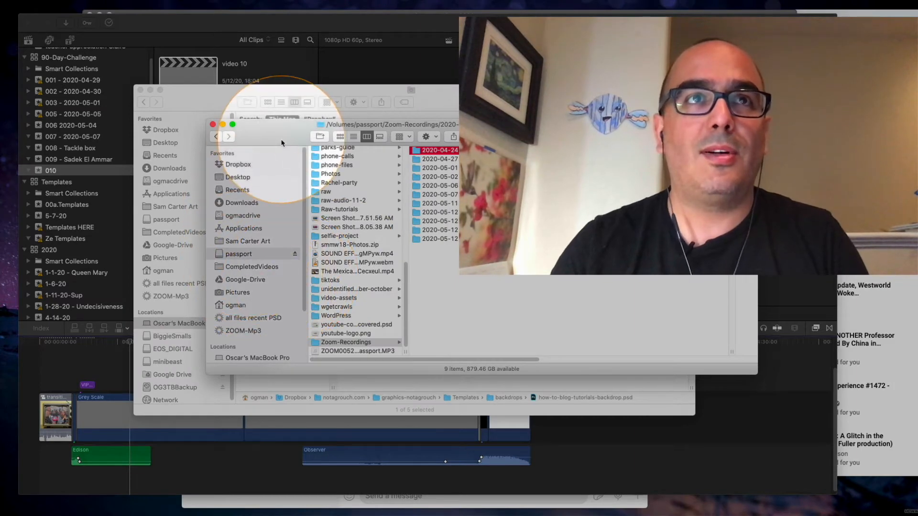
click(151, 92)
drag(252, 127, 228, 70)
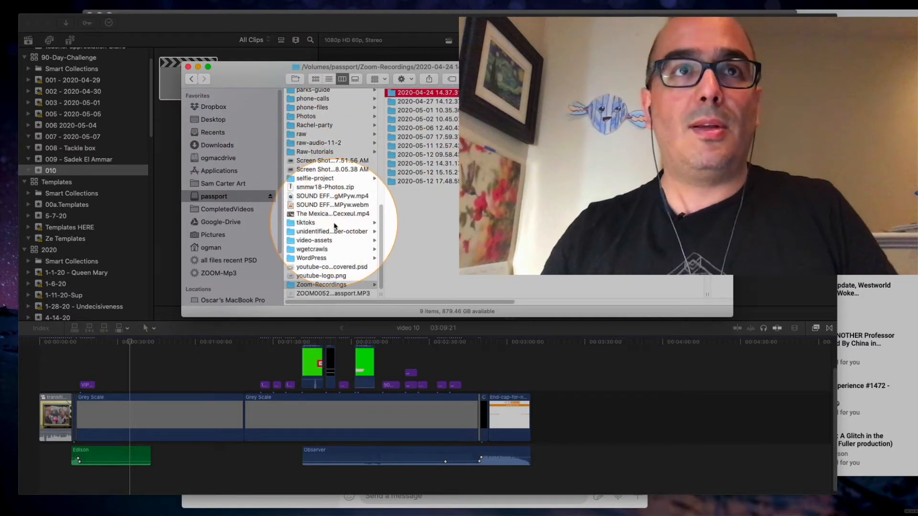
scroll(335, 226, left, 1)
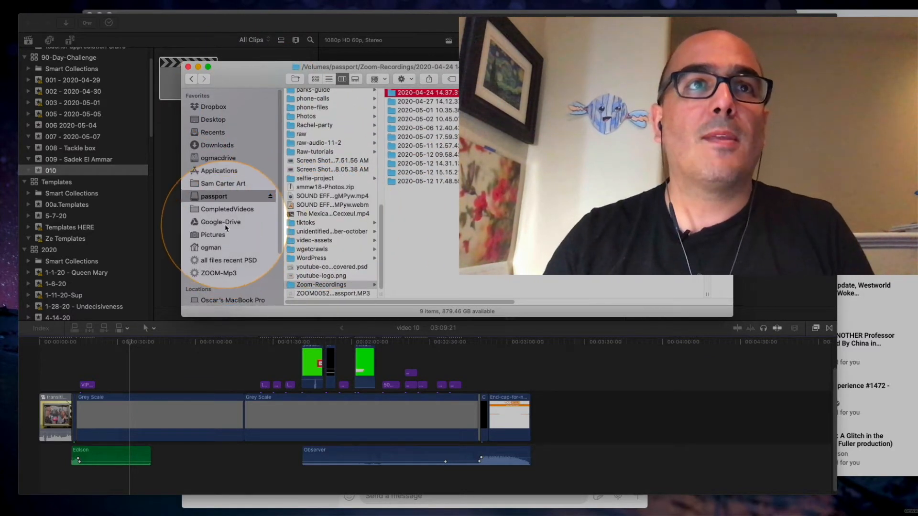
Step: Open the footage/2020 folder on the minibeast drive, go to its latest dated folders, and enlarge the Finder window
scroll(225, 224, down, 3)
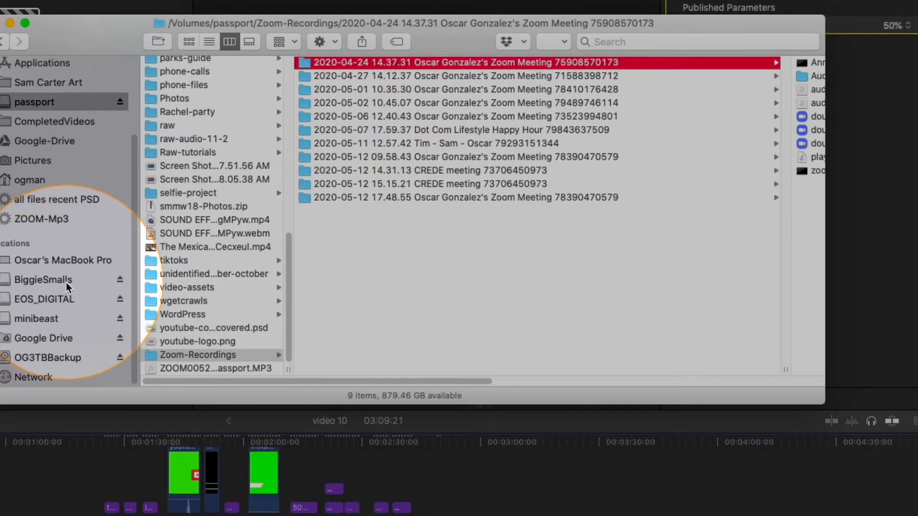
click(59, 321)
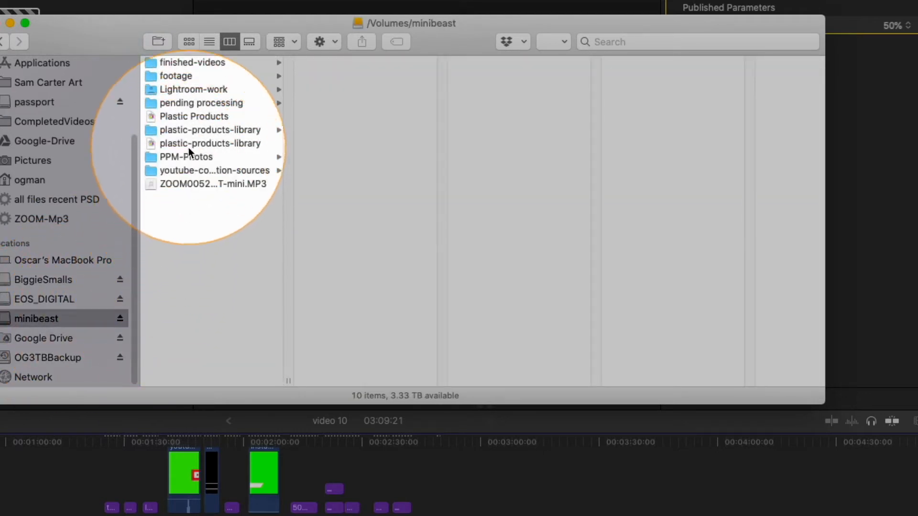
click(166, 76)
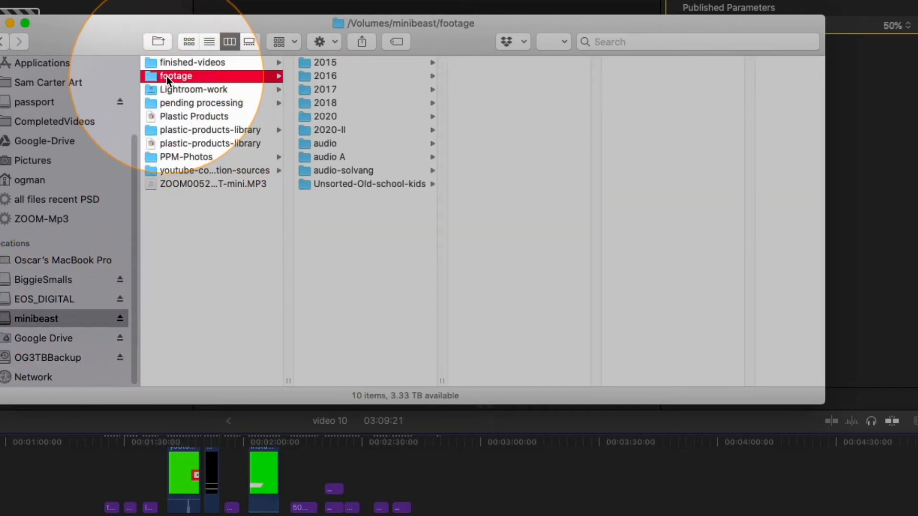
click(322, 116)
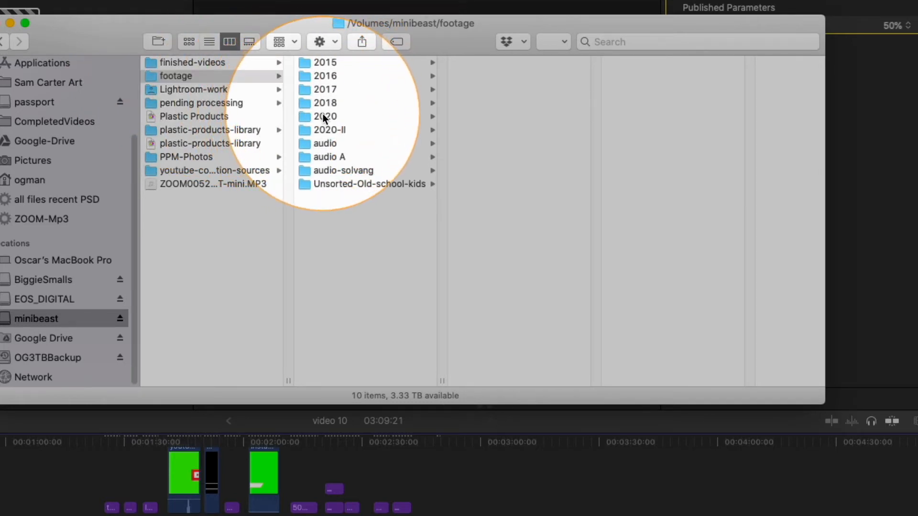
scroll(495, 232, down, 10)
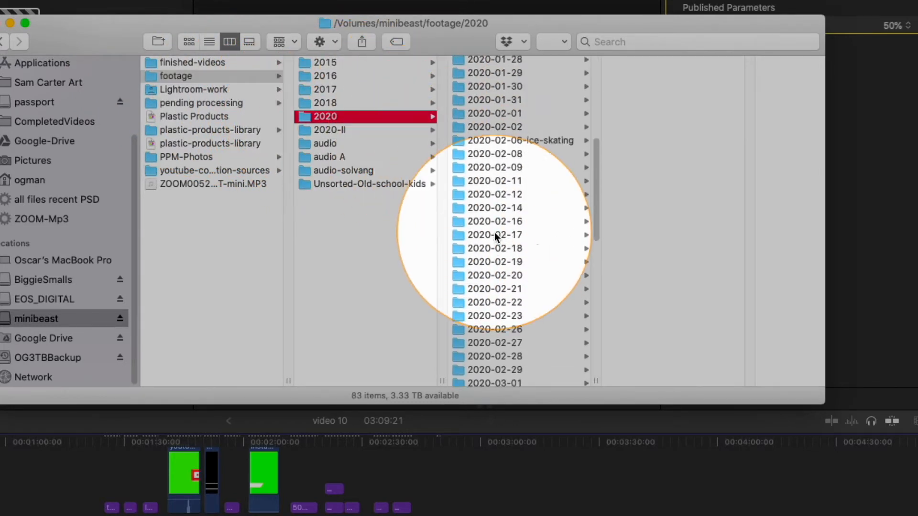
scroll(494, 232, down, 10)
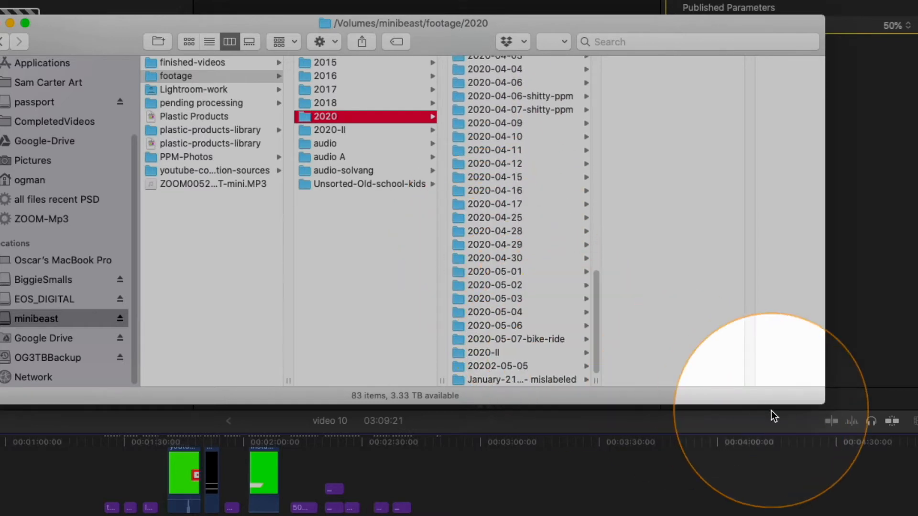
drag(814, 406, 884, 487)
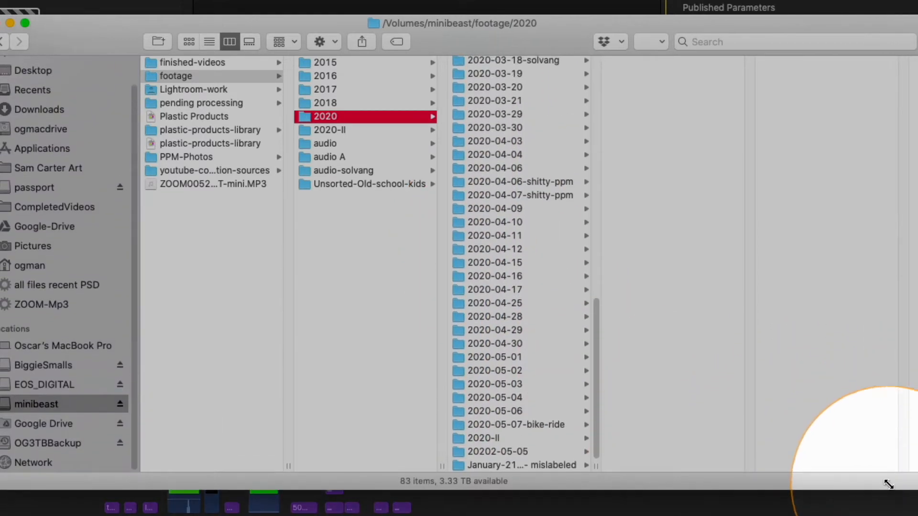
Step: Browse the contents of the dated footage folders from 2020-05-06 back to 2020-04-29
click(531, 411)
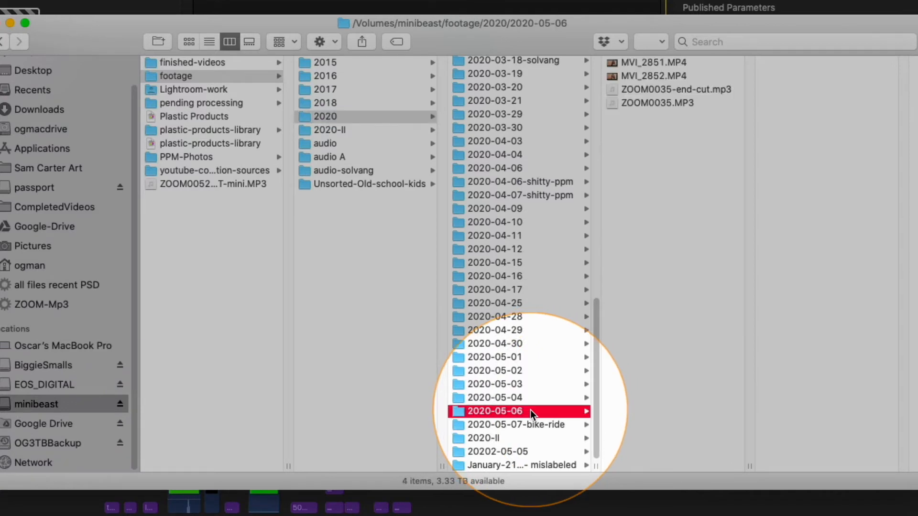
click(535, 400)
click(538, 383)
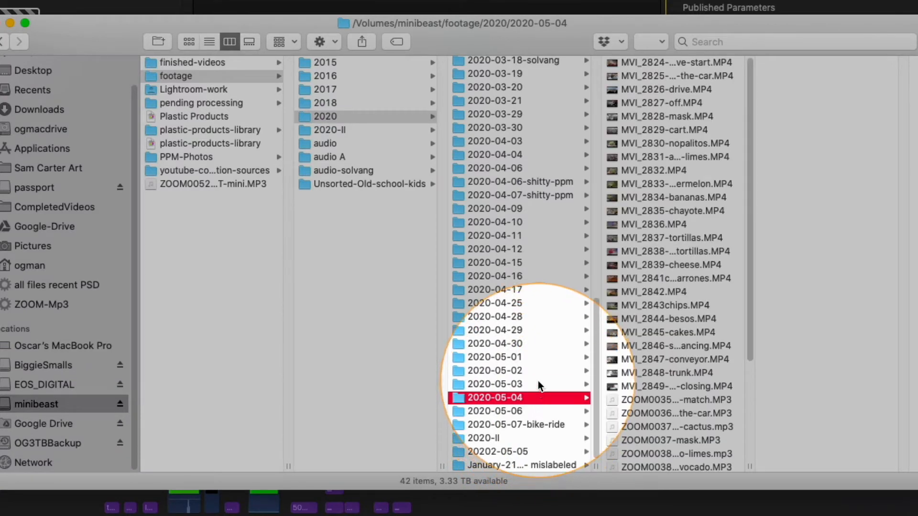
click(544, 296)
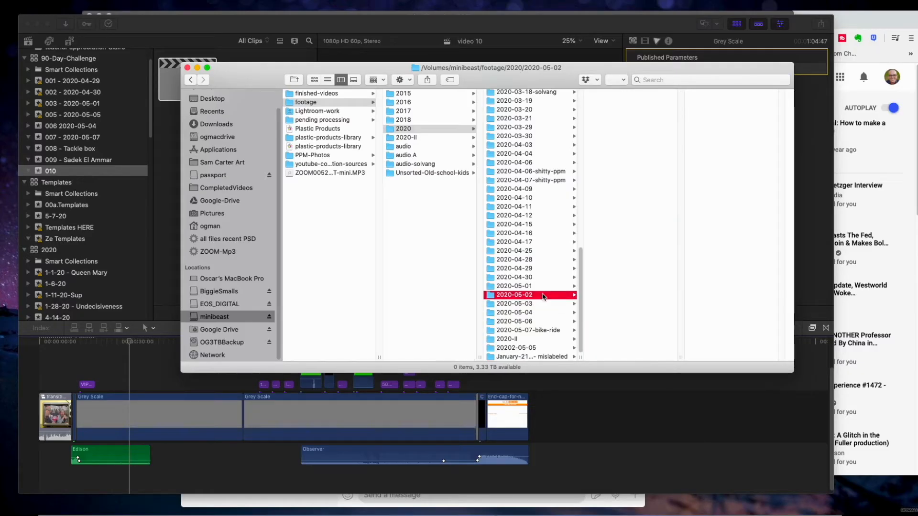
click(543, 286)
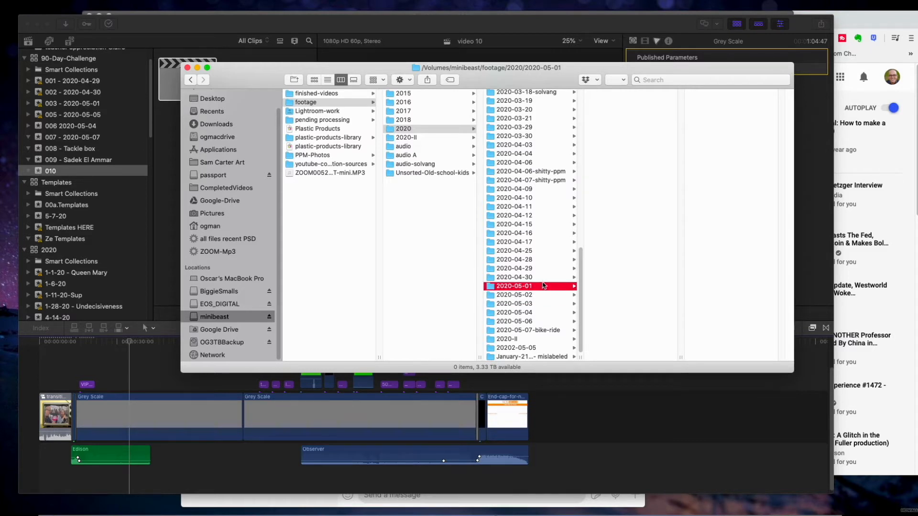
click(545, 278)
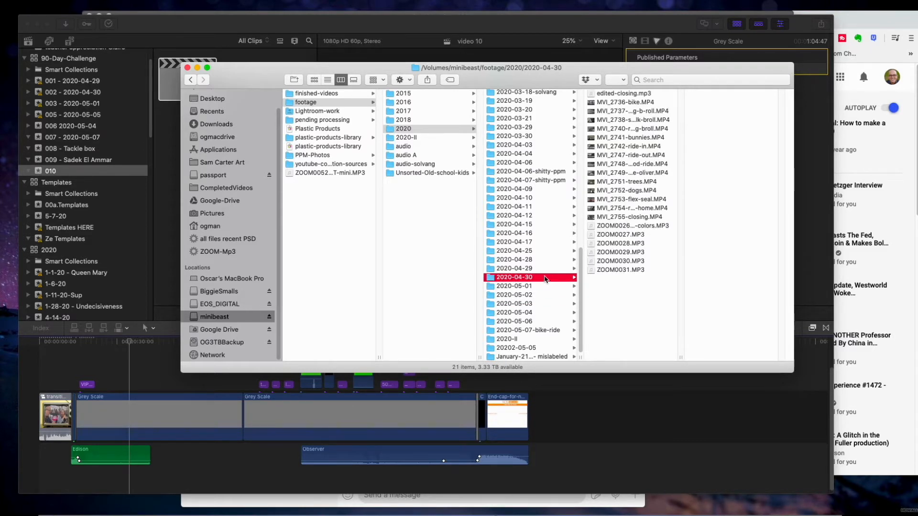
click(544, 269)
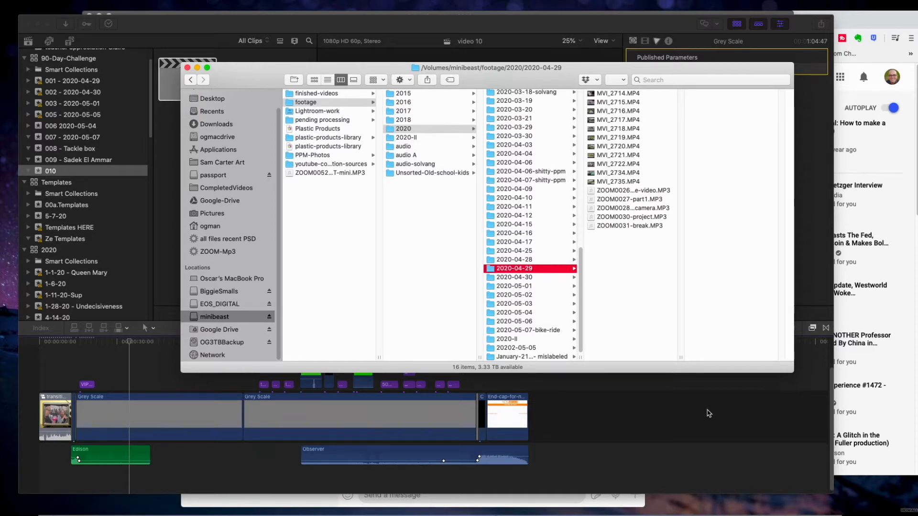
Step: Switch back to Final Cut Pro, examine the Import preferences for file storage and transcoding, and show where Preferences is found
drag(765, 515, 837, 278)
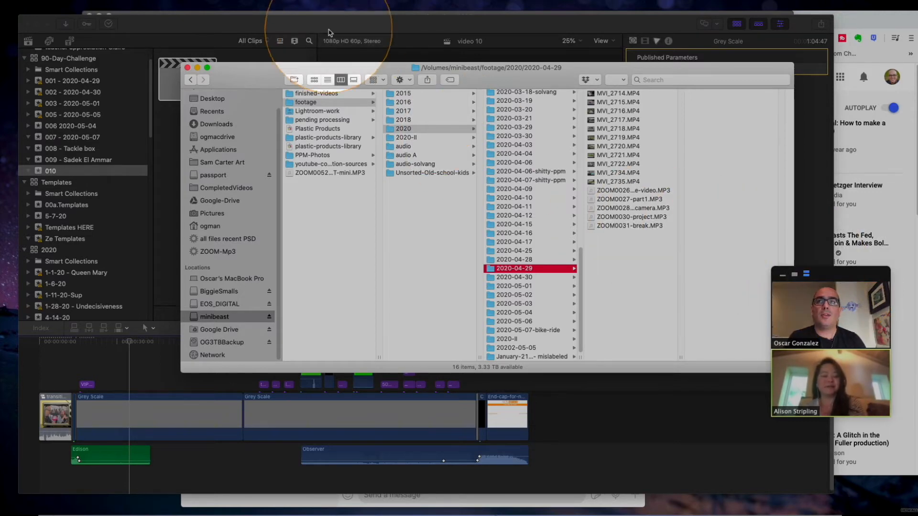
click(266, 25)
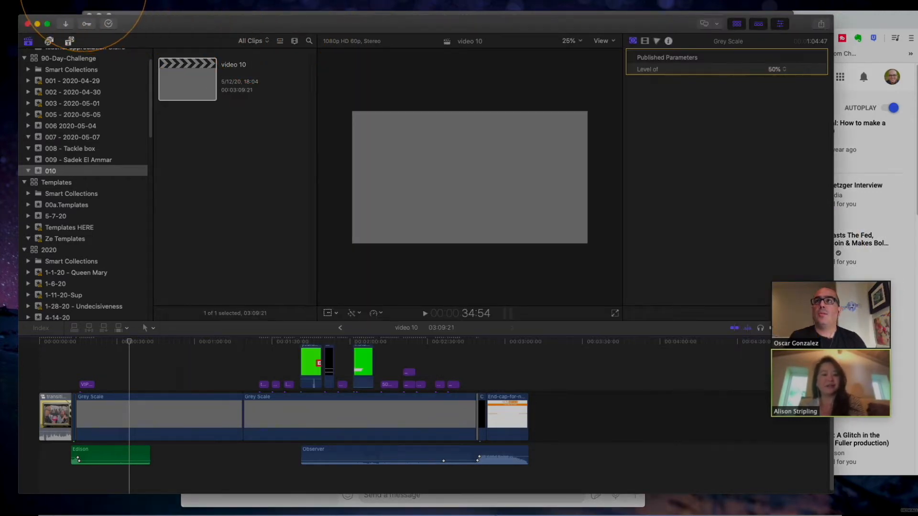
click(67, 3)
key(super+comma)
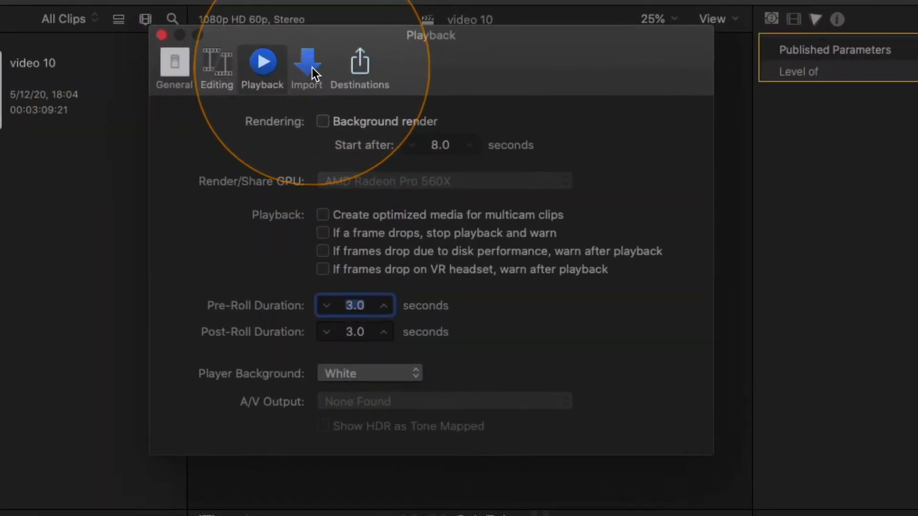
click(383, 70)
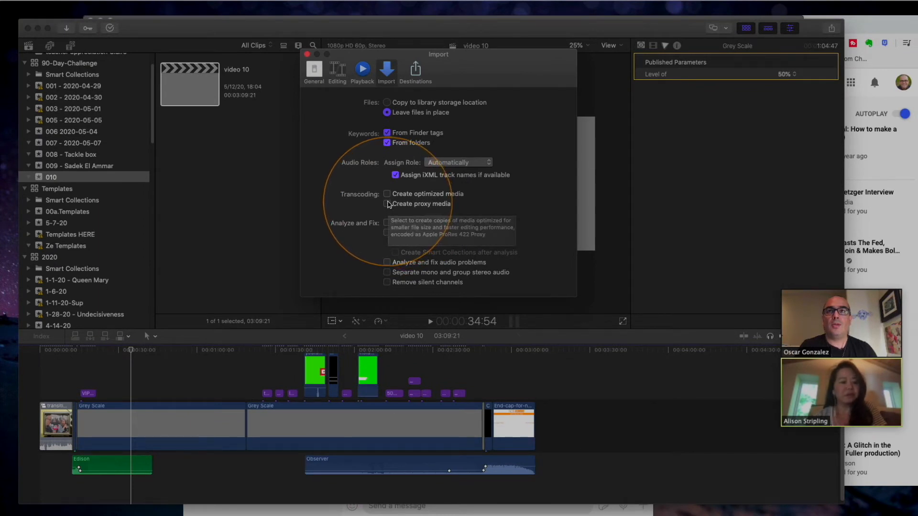
click(89, 1)
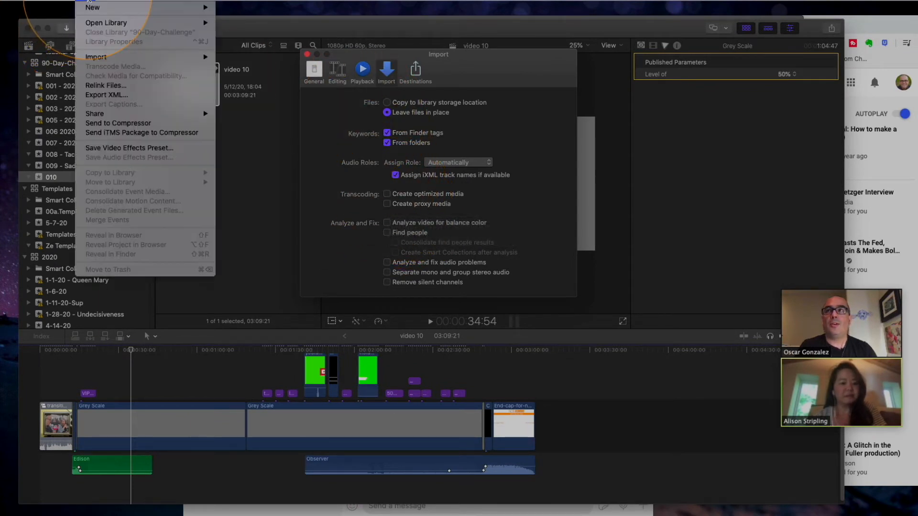
mouse_move(48, 3)
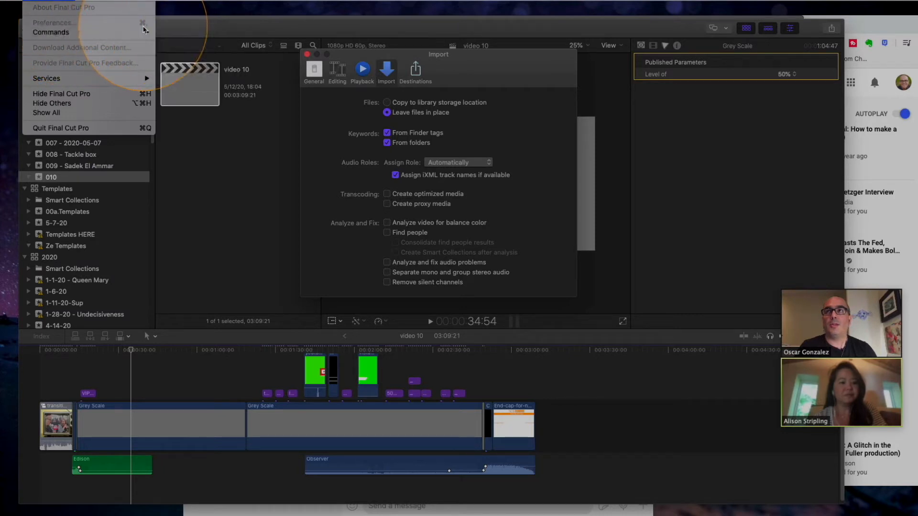
Step: Switch to Finder, shift its window aside, preview MVI_2722.MP4 in the 2020-04-29 footage folder, and reselect that folder
click(472, 85)
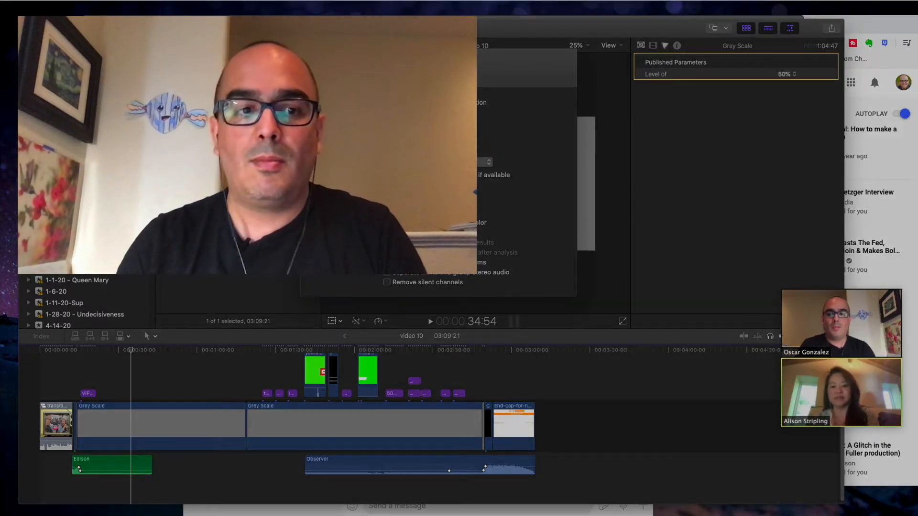
key(super+Tab)
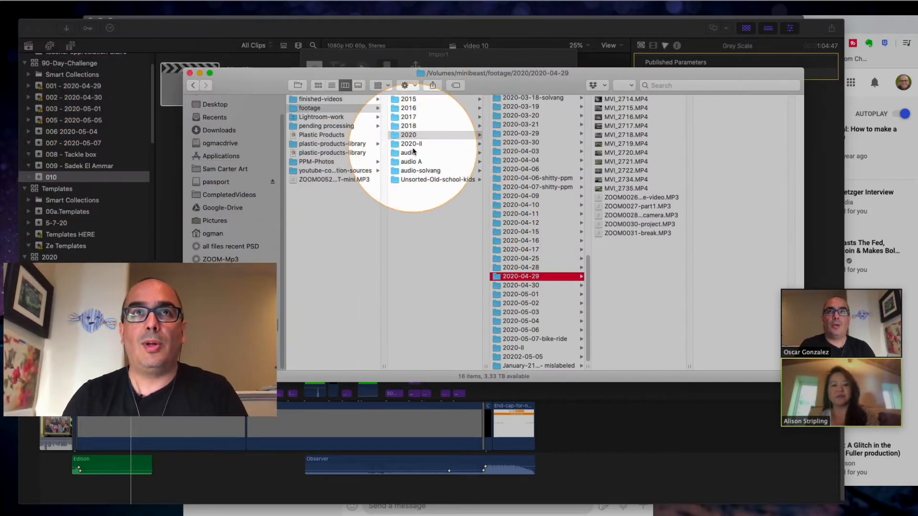
drag(498, 87, 473, 87)
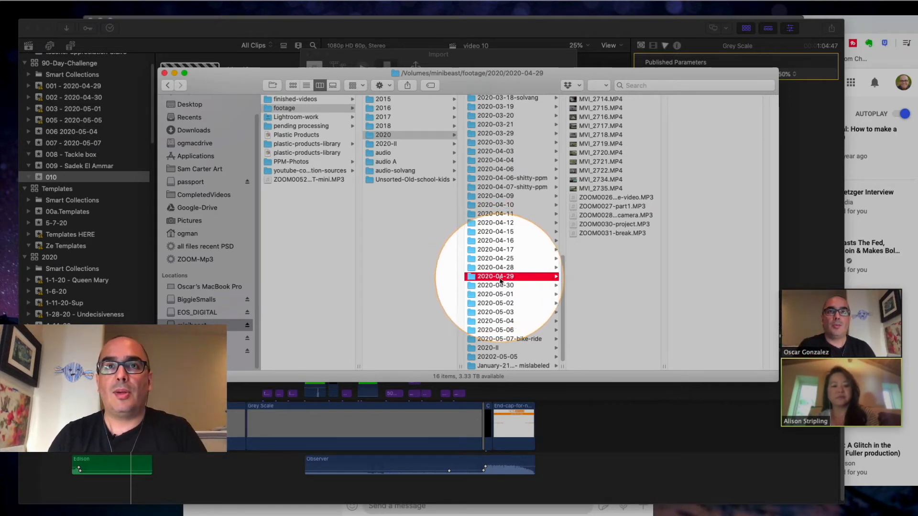
click(602, 170)
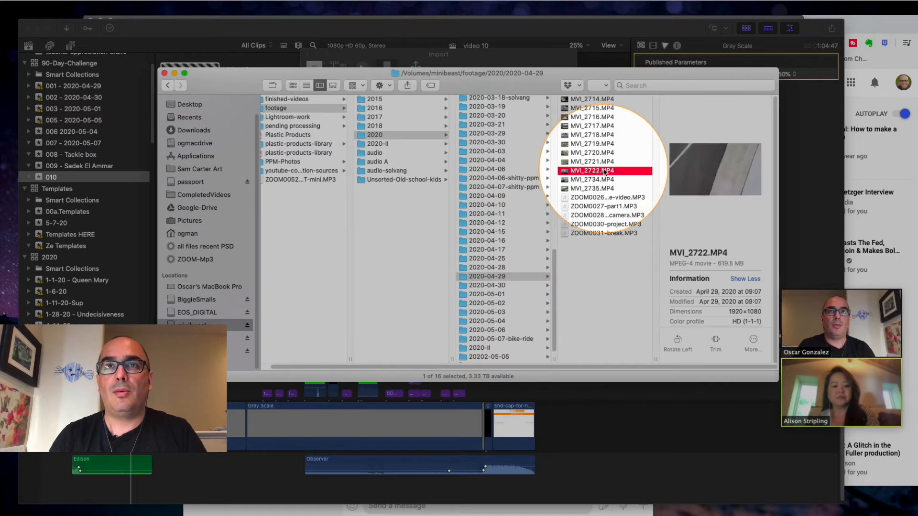
key(space)
key(space)
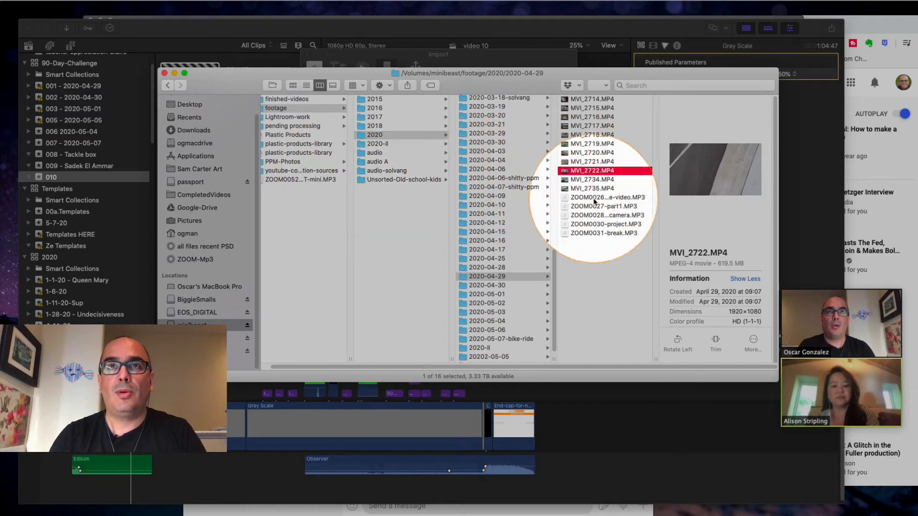
click(619, 270)
click(470, 276)
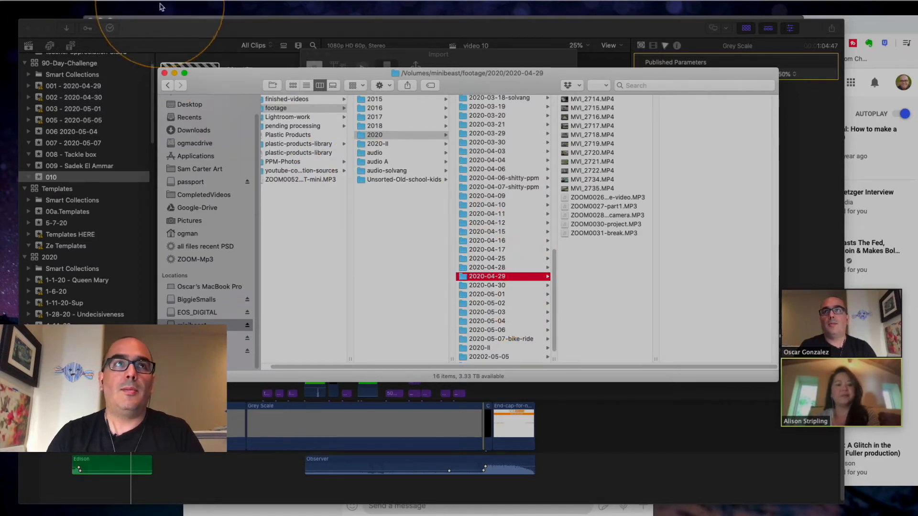
Step: Switch back to Final Cut Pro and close the Import preferences window
click(174, 27)
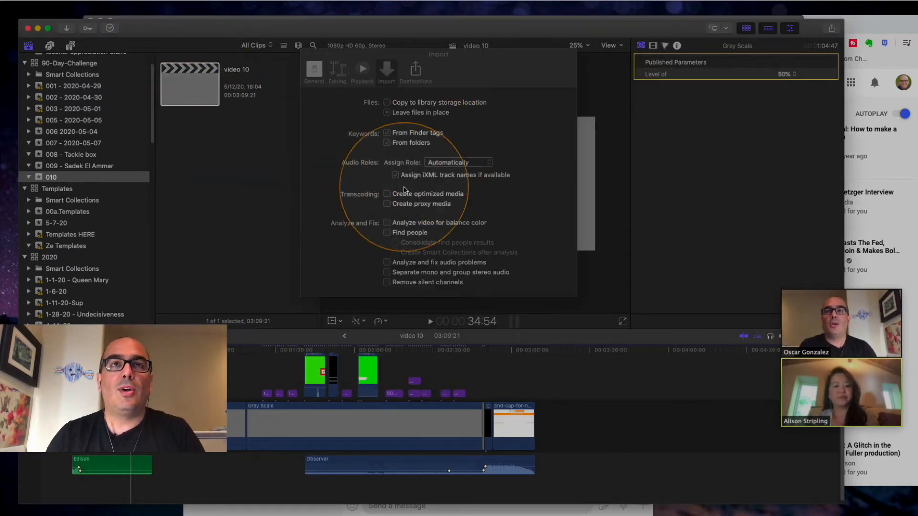
click(334, 223)
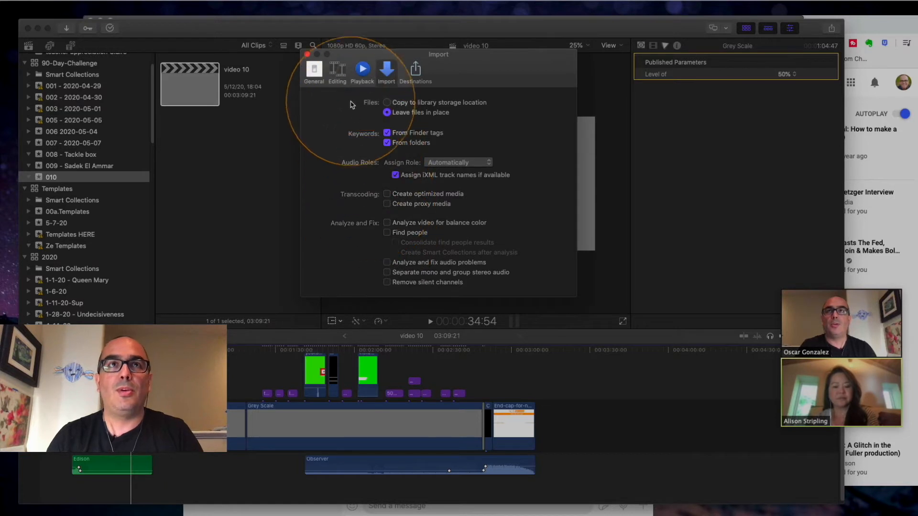
click(307, 54)
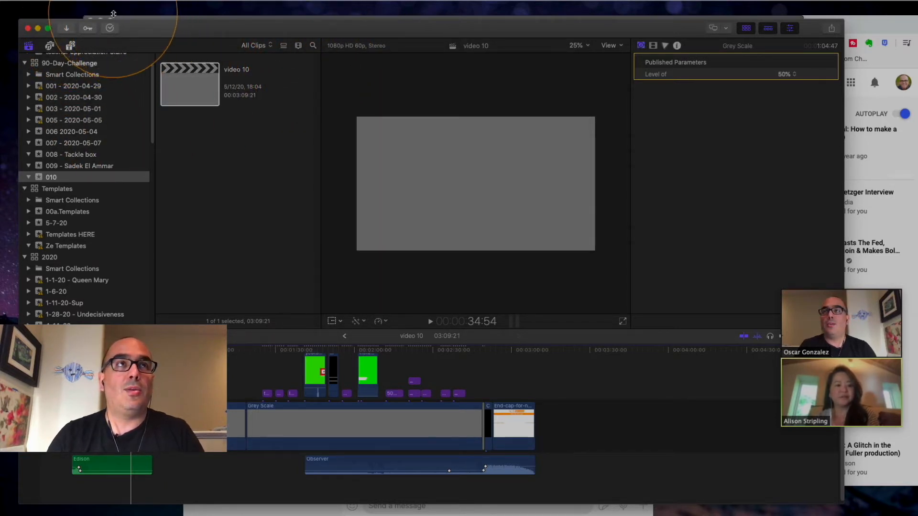
Step: Open Delete Generated Event Files for event 010, tick unused render files, optimized media and proxy media, and cancel without deleting
click(88, 2)
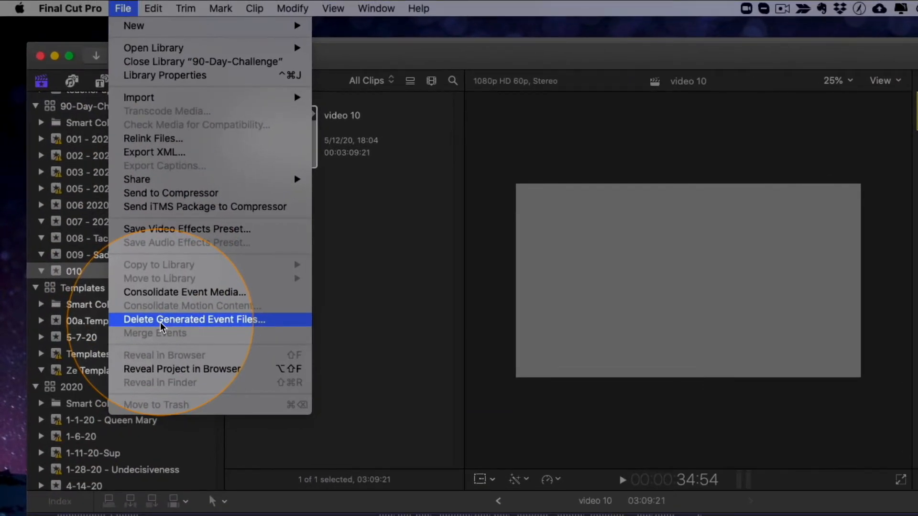
click(160, 324)
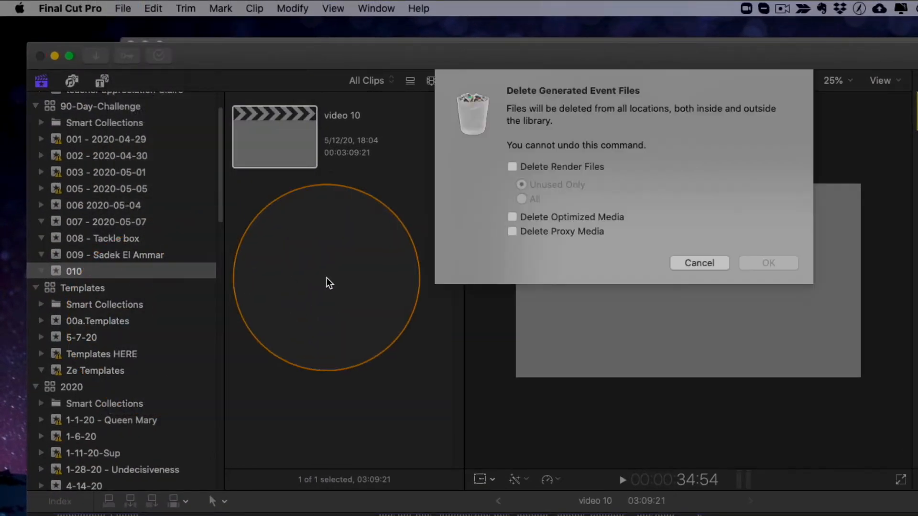
click(511, 166)
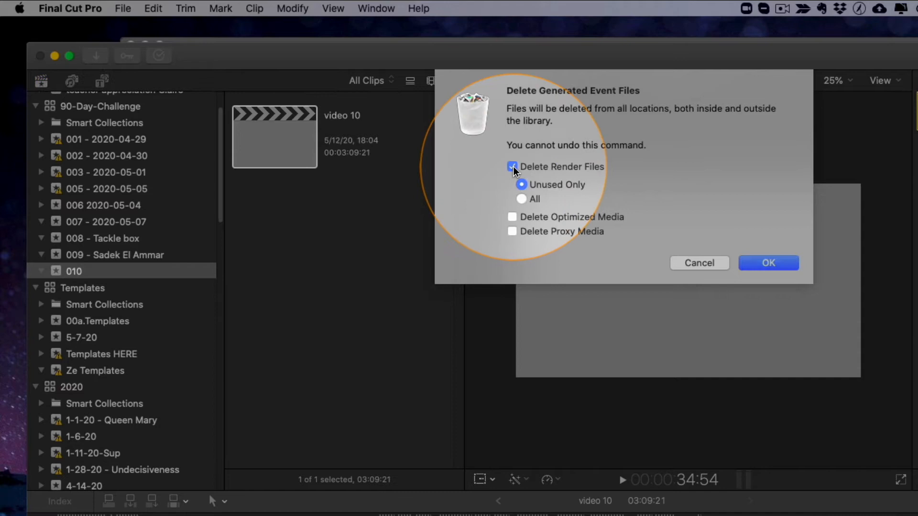
click(511, 217)
click(513, 229)
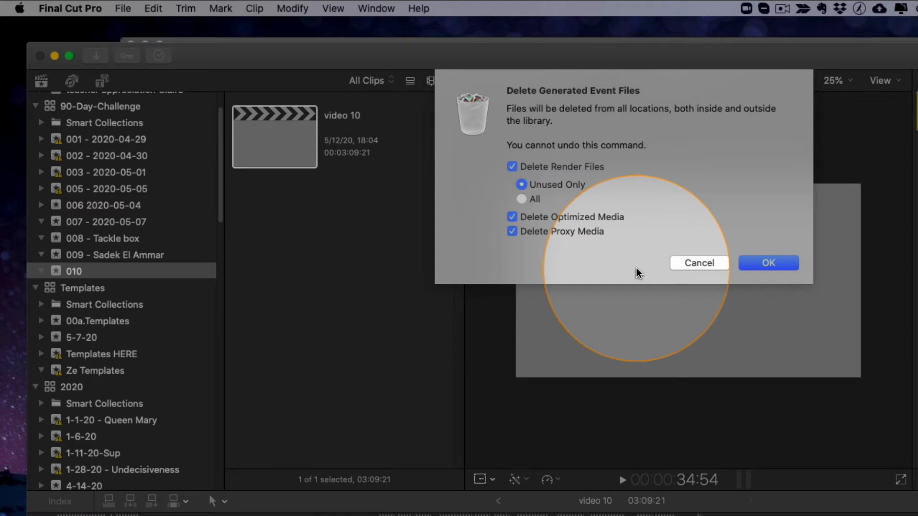
click(698, 263)
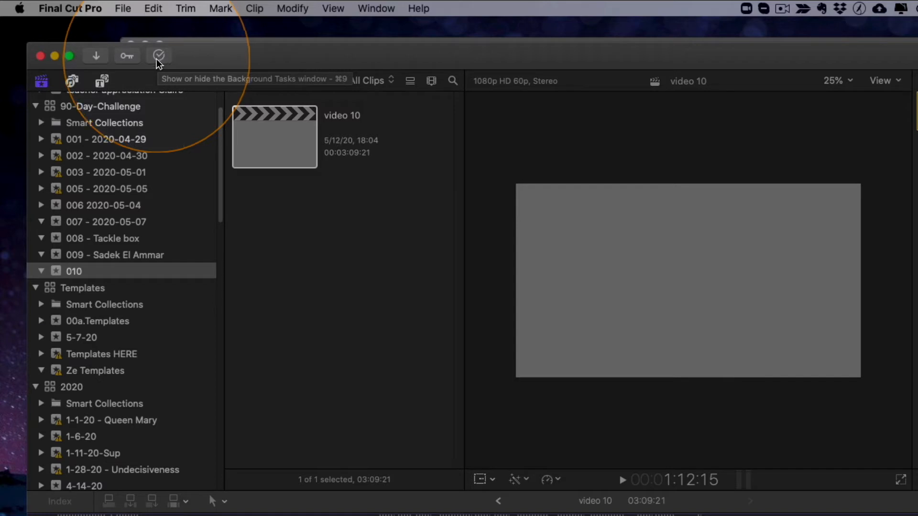
Step: Show again where Delete Generated Event Files is found, open its dialog for event 010, and cancel it
click(122, 10)
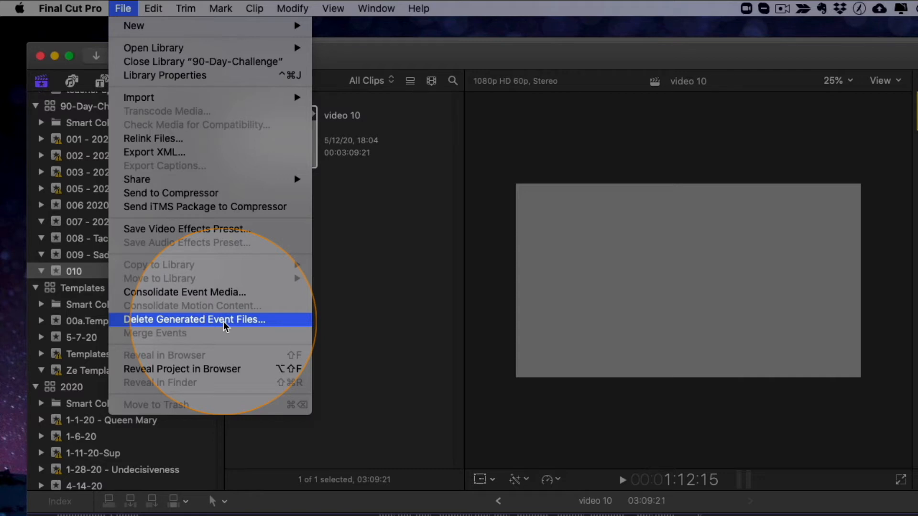
click(334, 272)
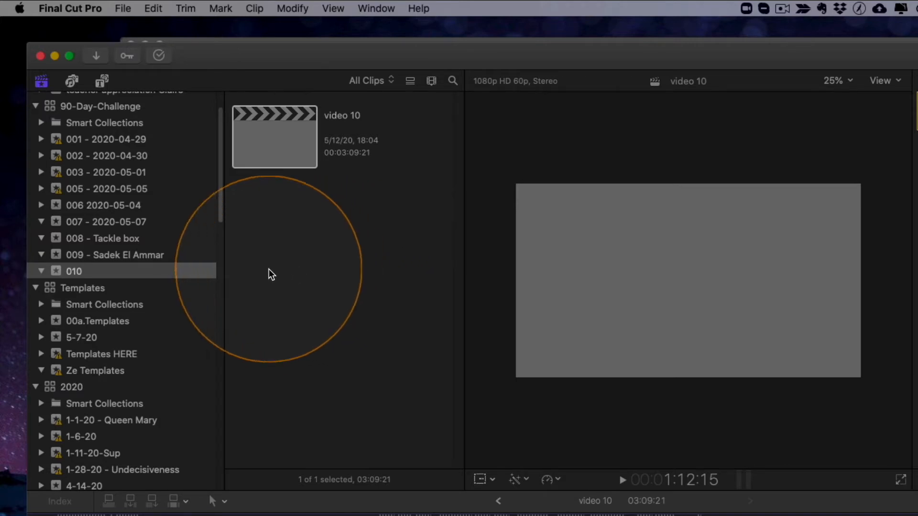
click(123, 8)
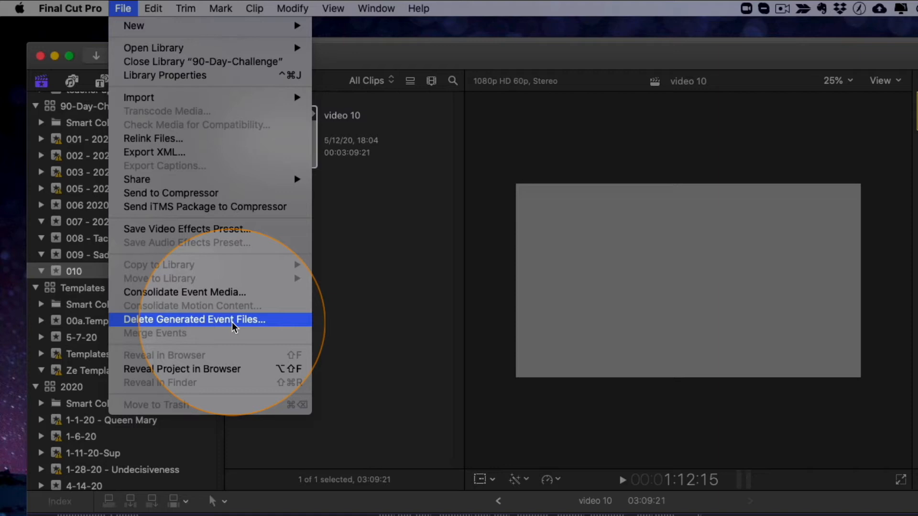
click(245, 320)
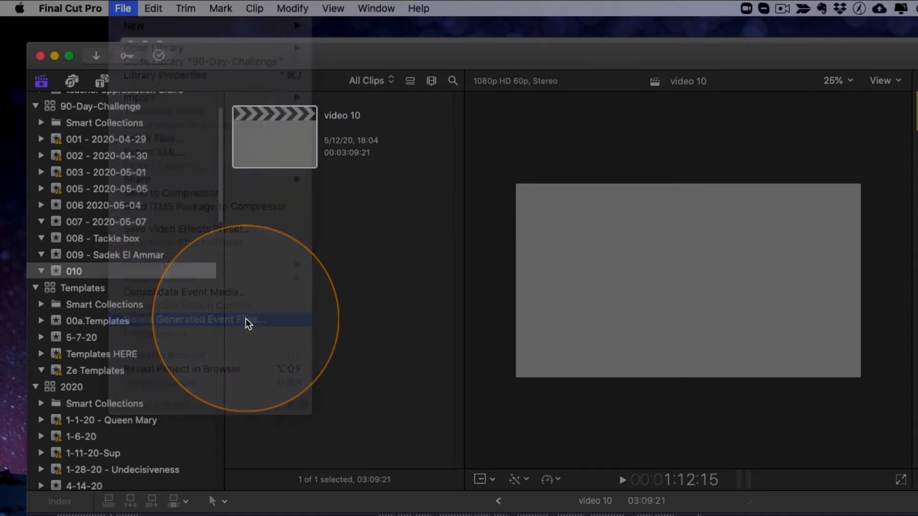
click(699, 262)
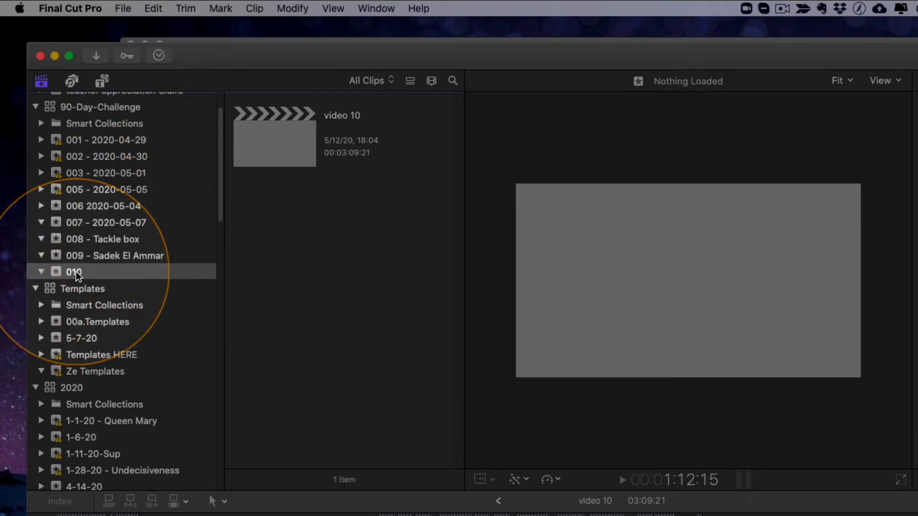
Step: Select the 90-Day-Challenge library, view the Delete Generated Library Files options, and cancel the dialog
scroll(76, 276, up, 2)
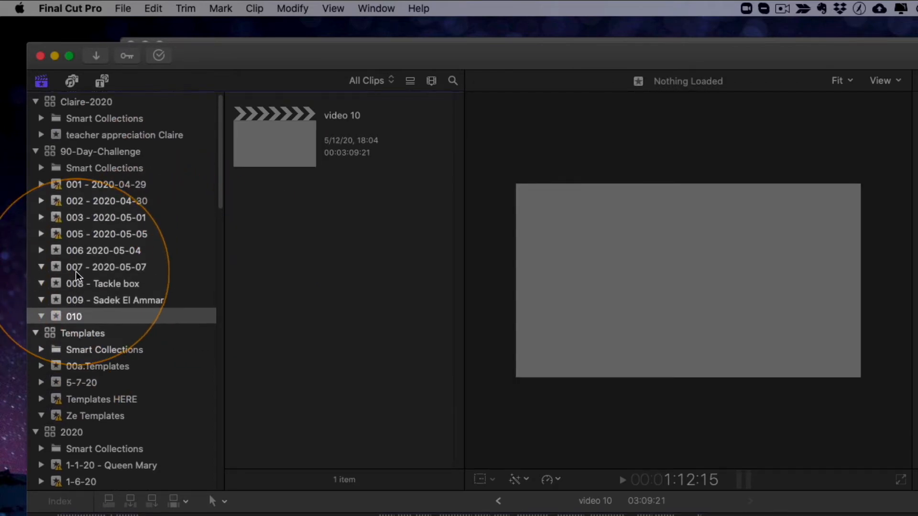
click(80, 151)
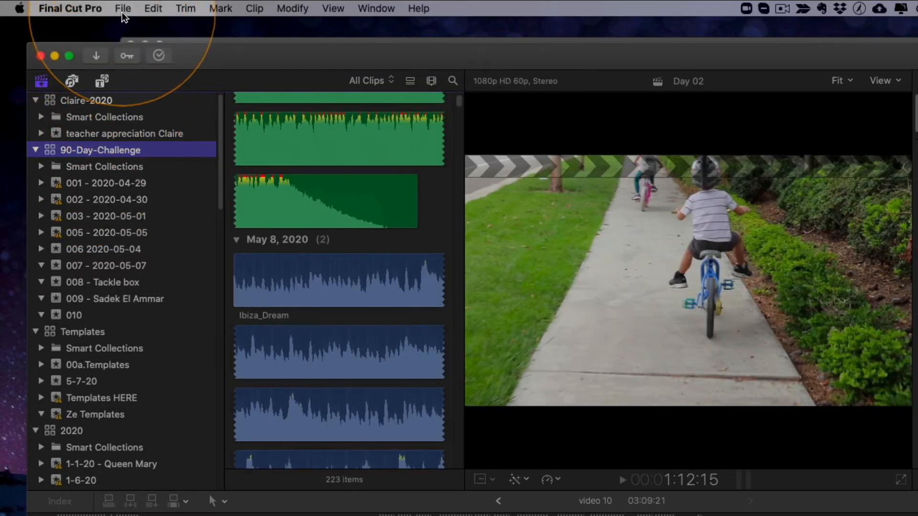
click(122, 10)
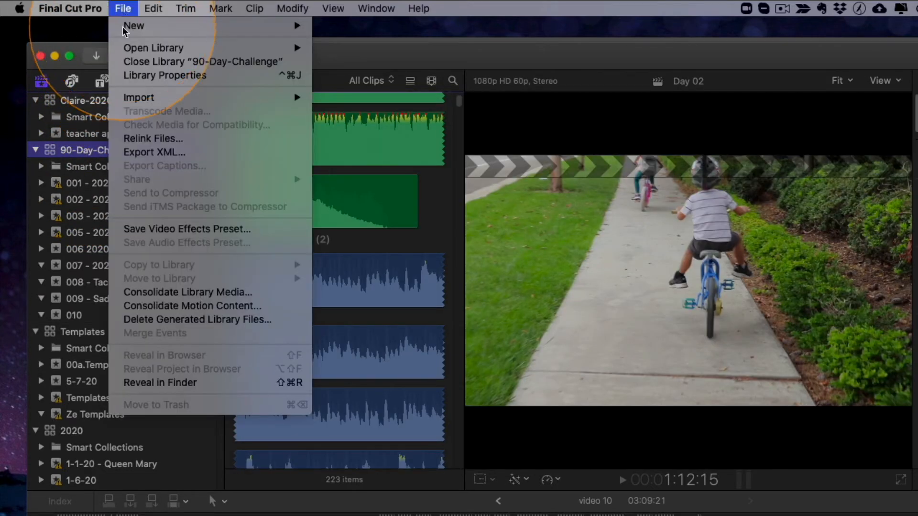
click(176, 324)
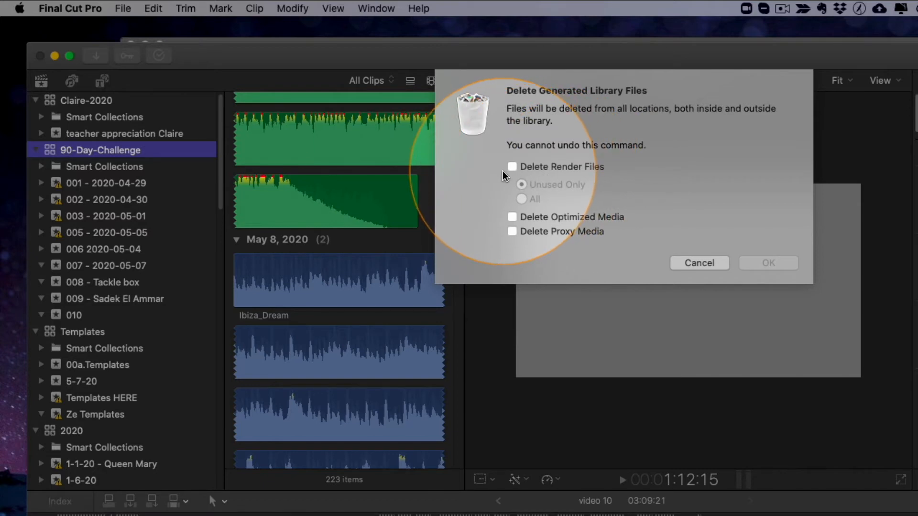
click(693, 263)
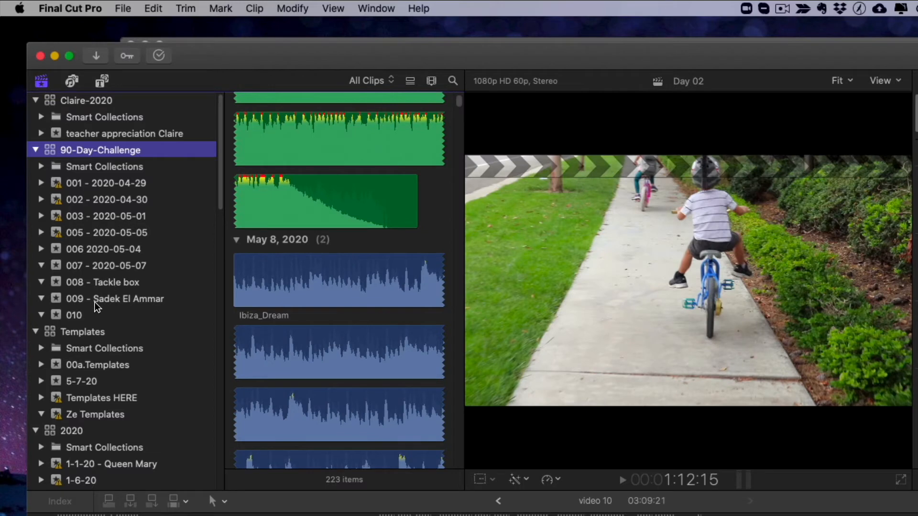
Step: Browse events 010, 009 and 008 - Tackle box, look through the Tackle box clips, and widen the clip browser
click(84, 318)
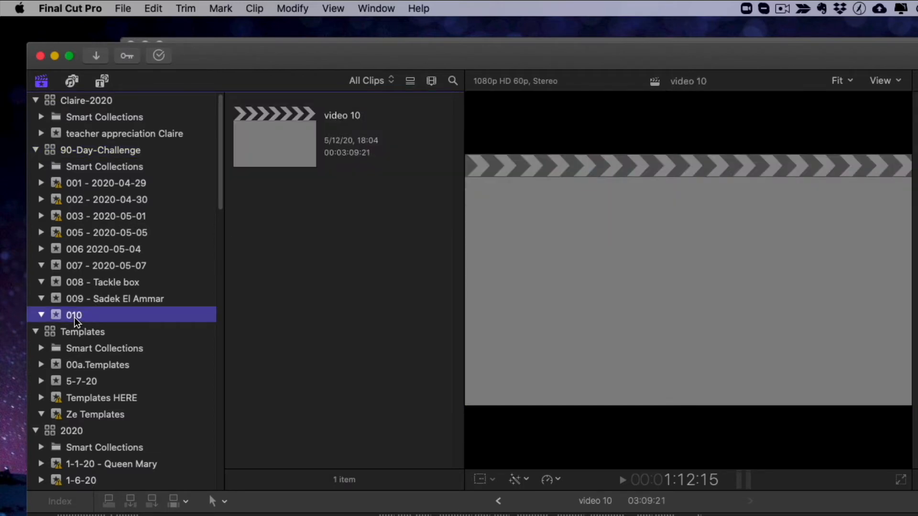
click(100, 299)
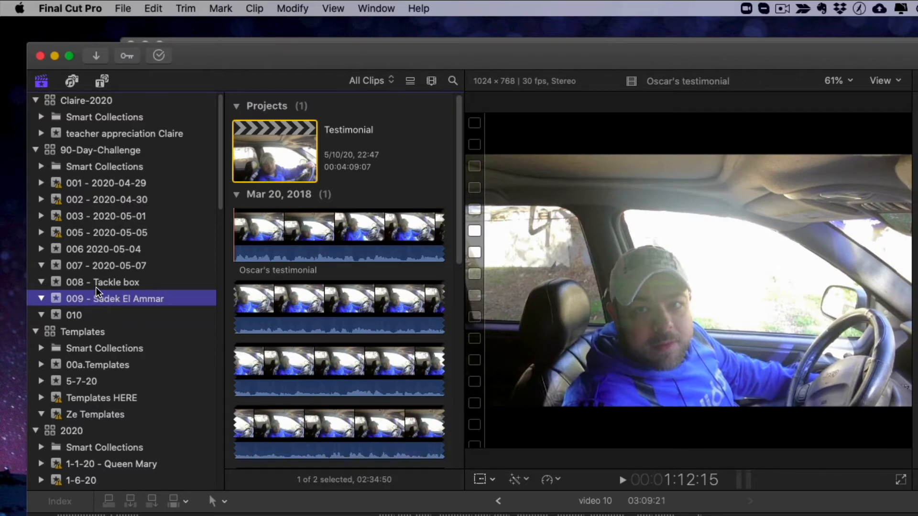
click(96, 287)
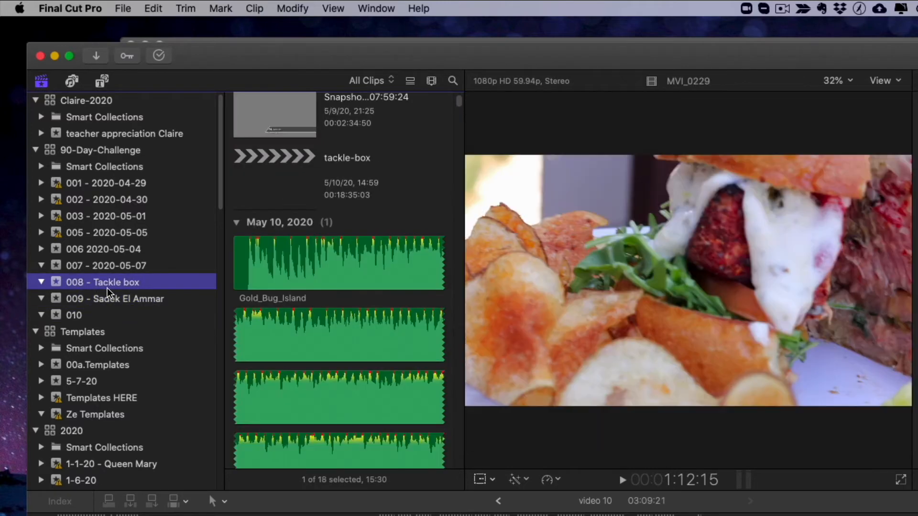
click(324, 313)
scroll(330, 313, up, 2)
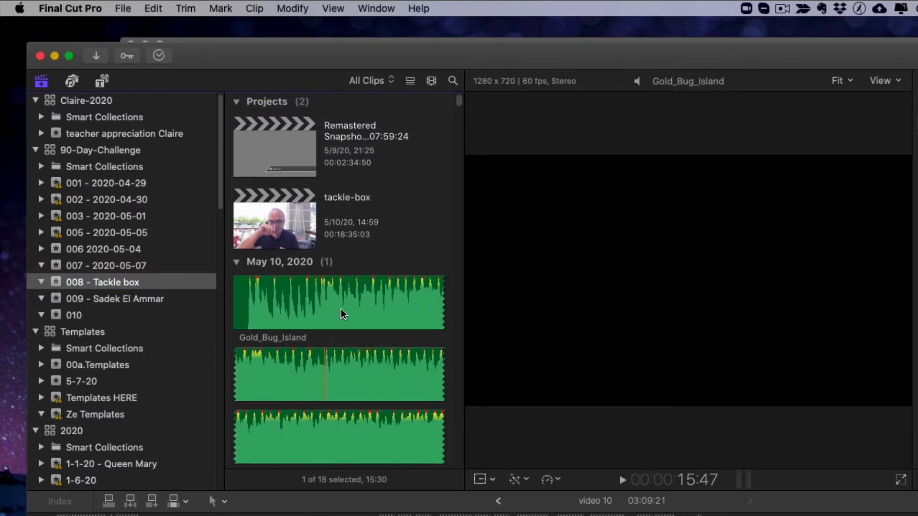
scroll(460, 418, down, 10)
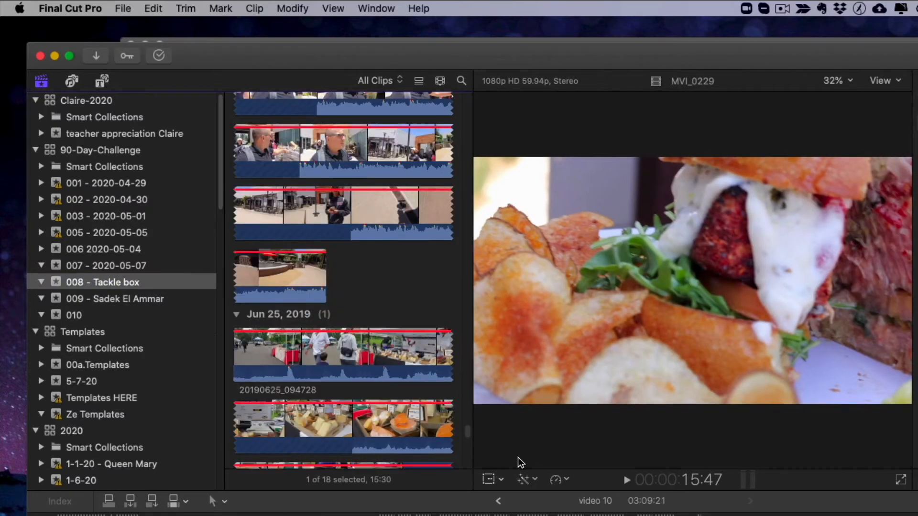
drag(466, 457, 626, 451)
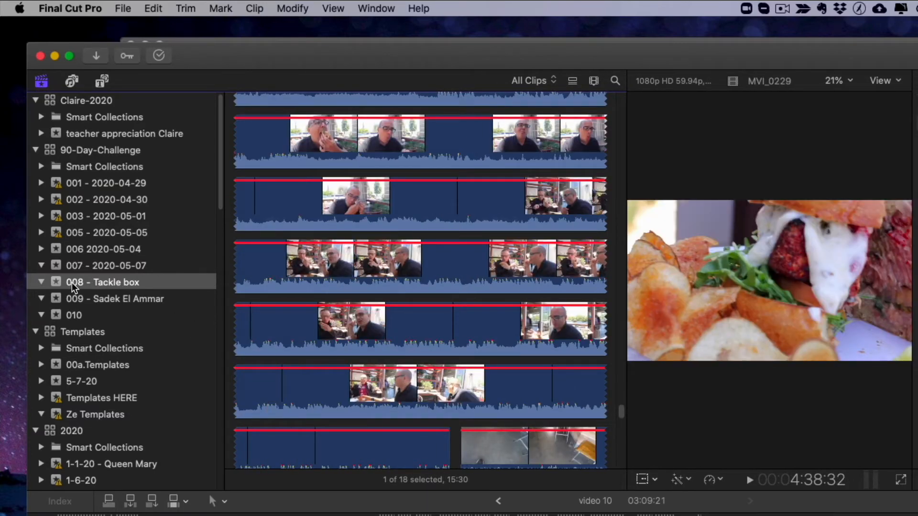
Step: Check the commands available for the 008 - Tackle box event, and view the 90-Day-Challenge library's properties
right_click(72, 282)
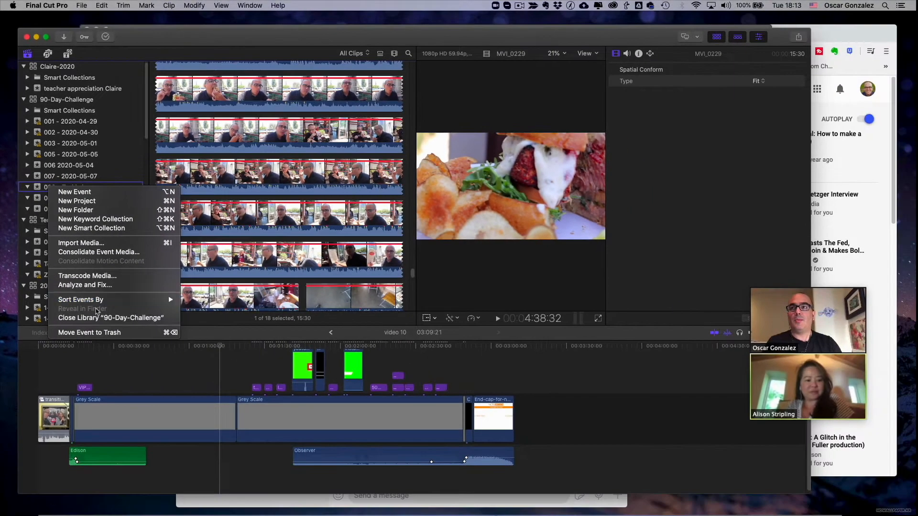
click(41, 190)
key(F1)
click(69, 100)
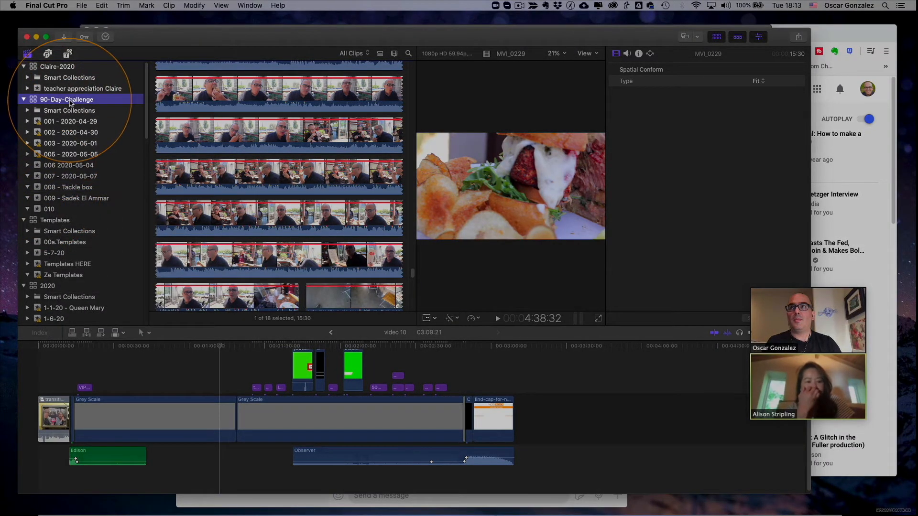
Step: Return to the 008 - Tackle box event and select its tackle-box project
click(62, 188)
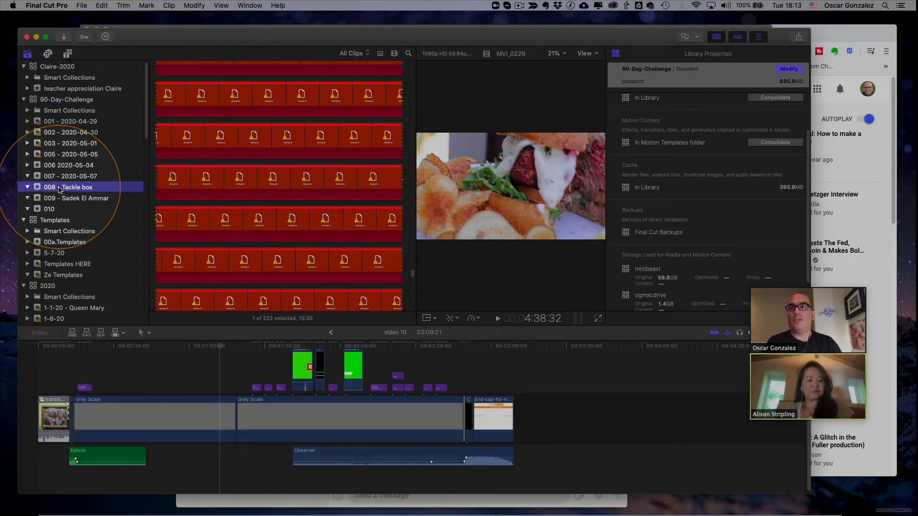
scroll(221, 191, up, 10)
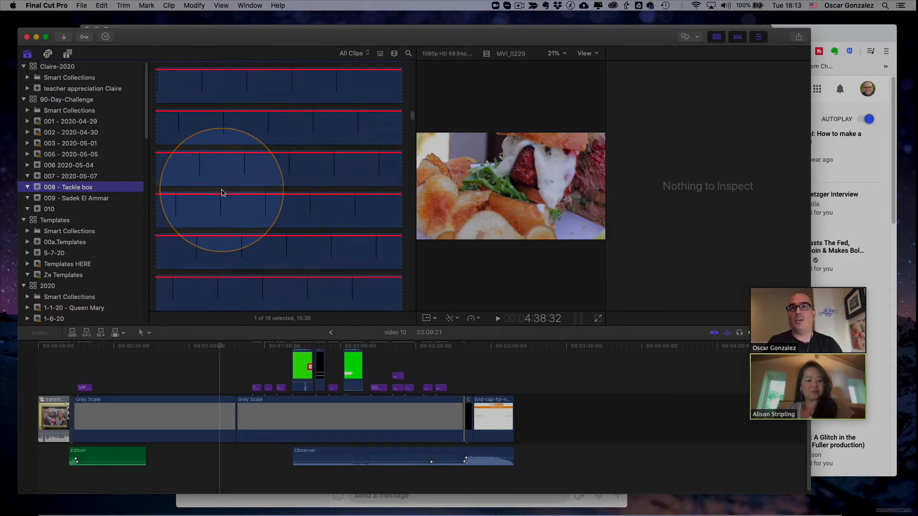
click(177, 152)
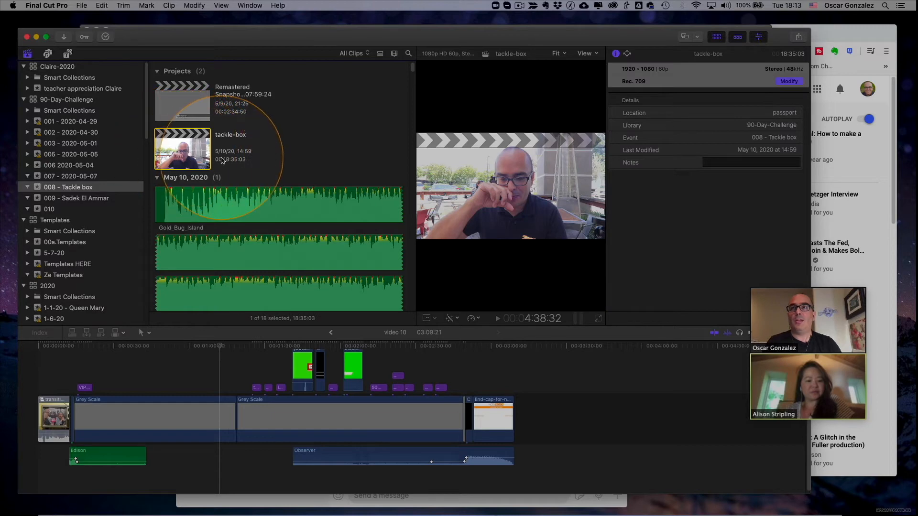
Step: Open the tackle-box project in the timeline and bring the clips around the nine-minute mark into view
double_click(187, 153)
click(249, 389)
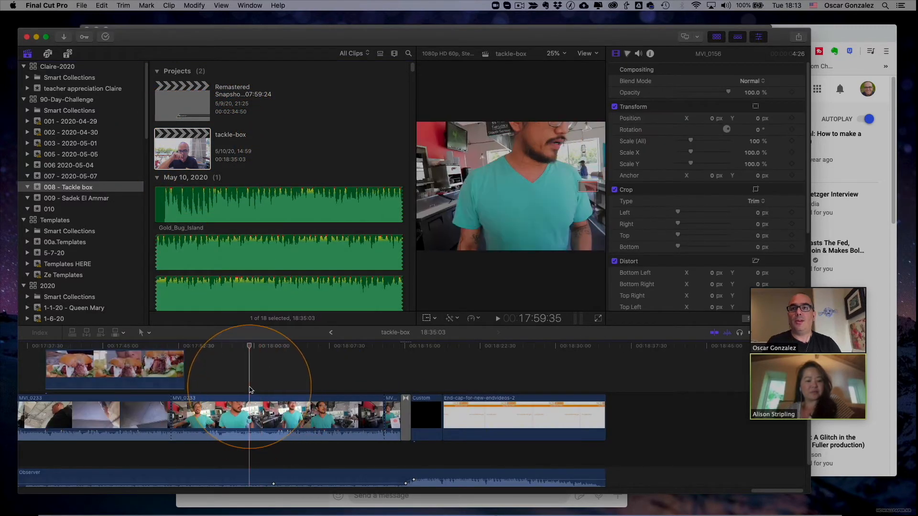
scroll(250, 389, left, 10)
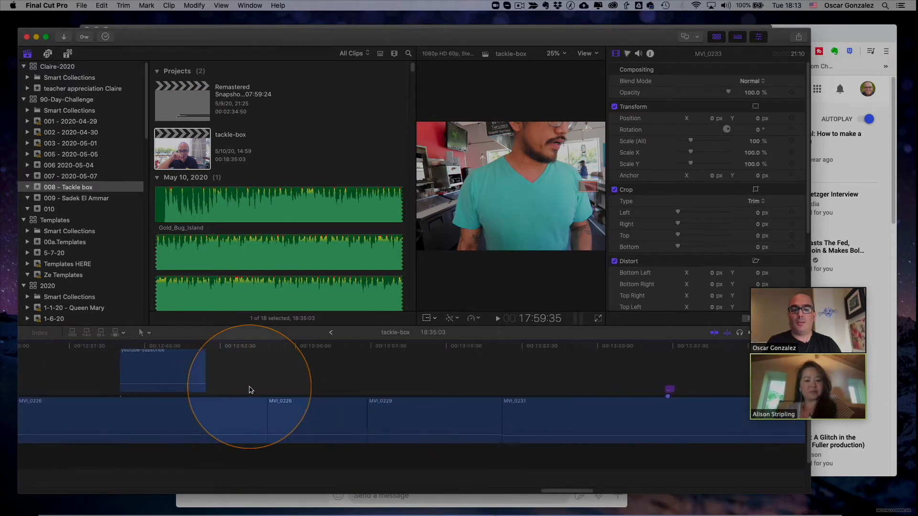
scroll(249, 386, left, 3)
key(super+minus)
key(super+minus)
key(super+minus)
key(super+minus)
key(super+minus)
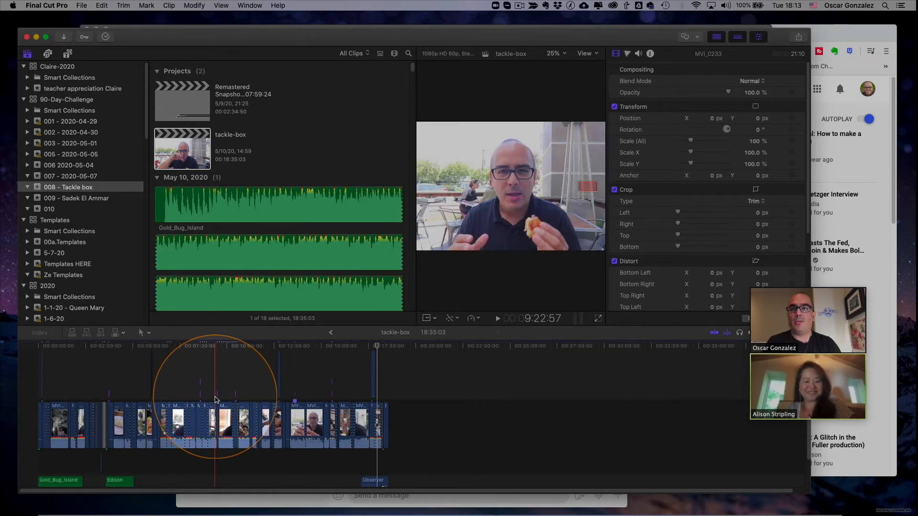
key(super+equal)
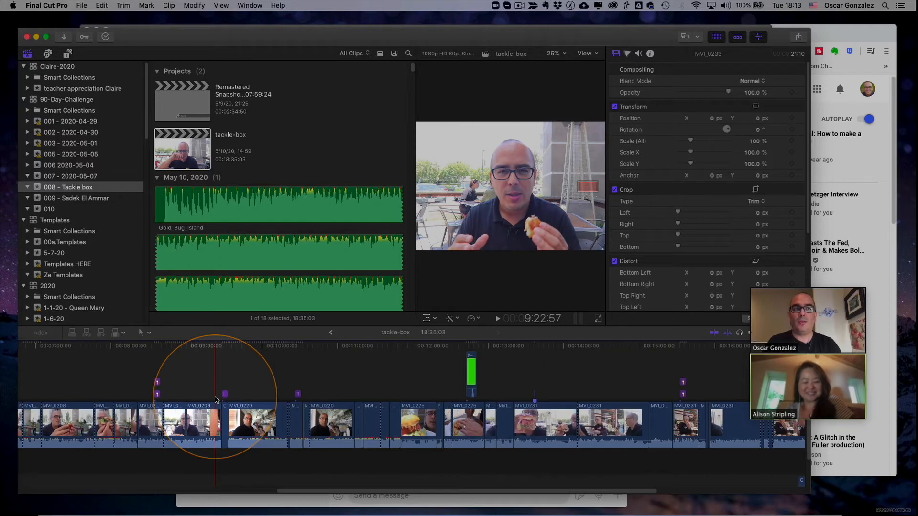
Step: Select the long MVI_0220 clip near 9:53 in the timeline, play it briefly, and reveal it in the browser
click(254, 423)
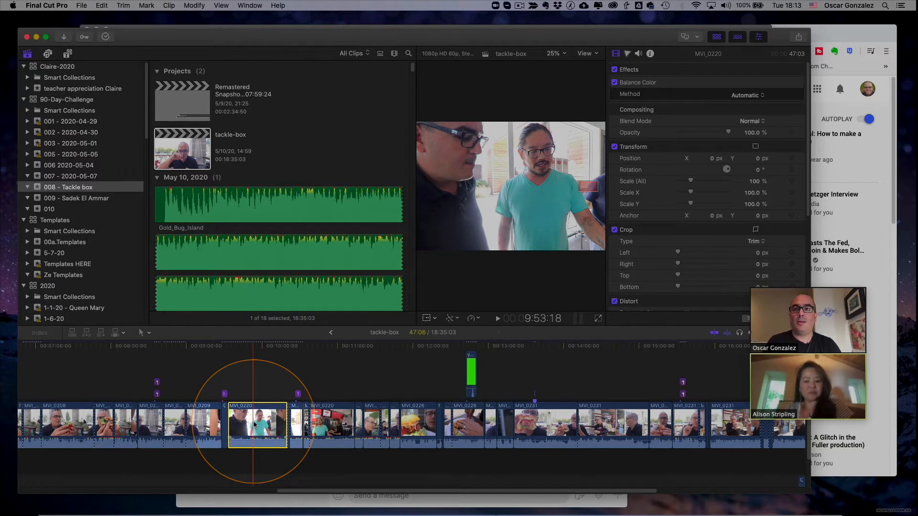
key(space)
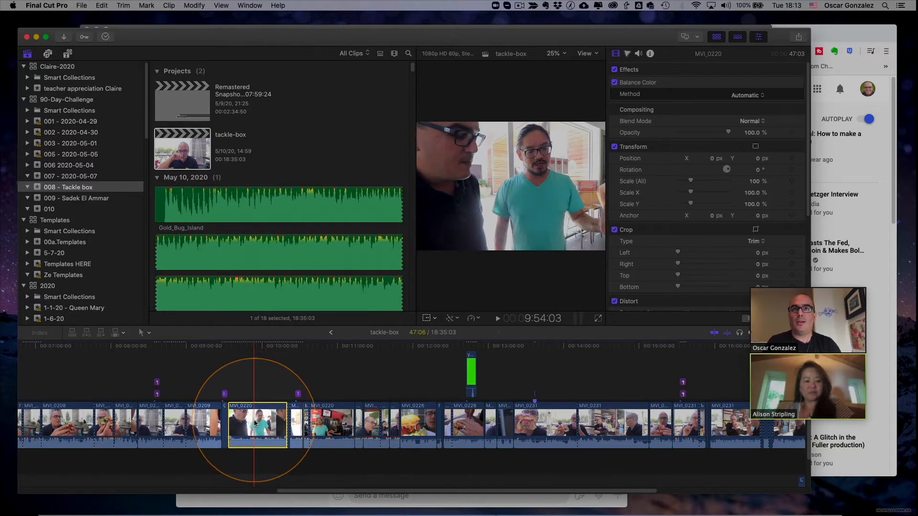
key(space)
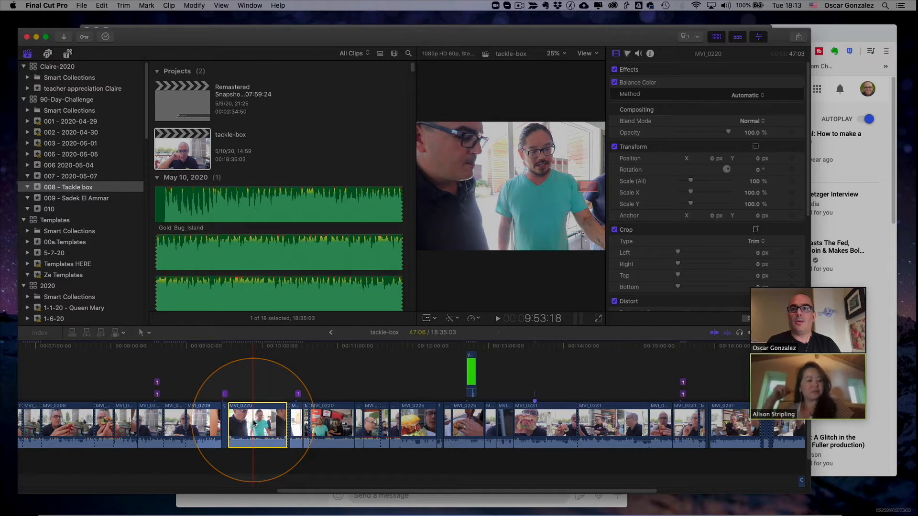
right_click(253, 423)
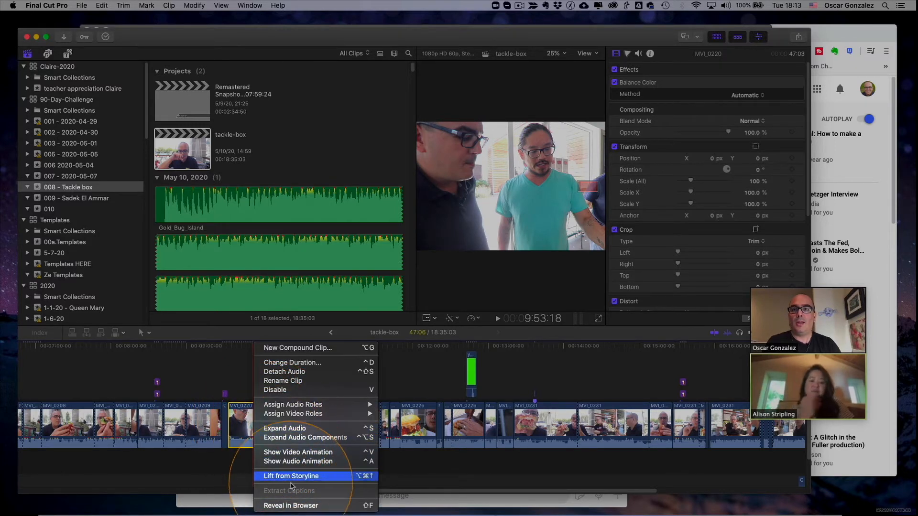
click(301, 506)
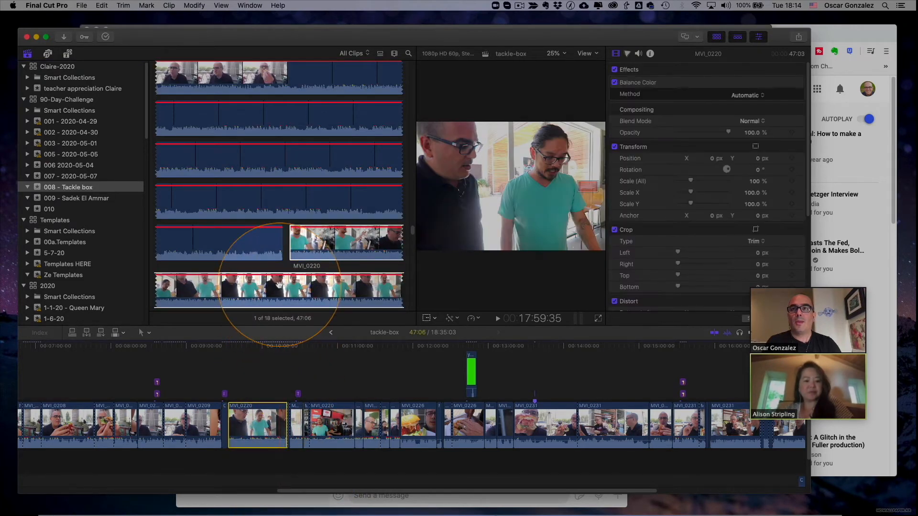
scroll(280, 285, down, 5)
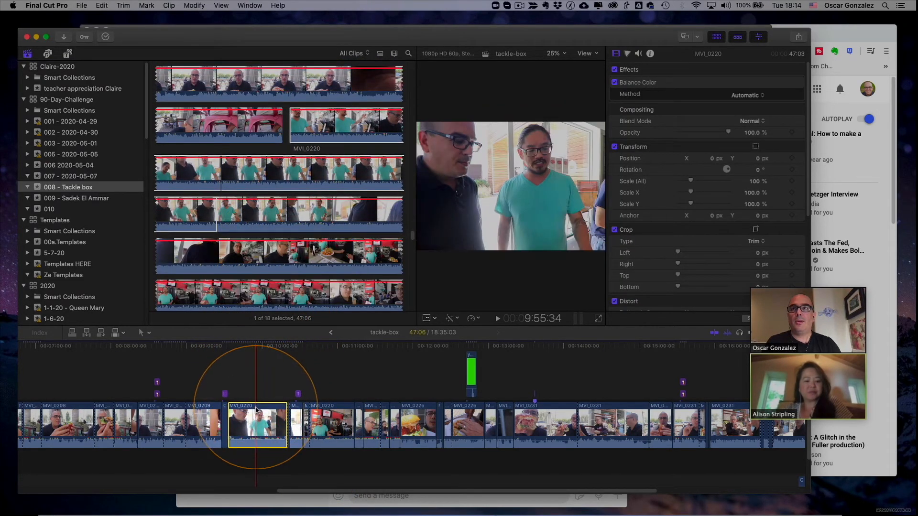
Step: Reveal the MVI_0220 source file in Finder, check its 2019-06-27 footage folder, and return to the Final Cut Pro timeline
click(204, 209)
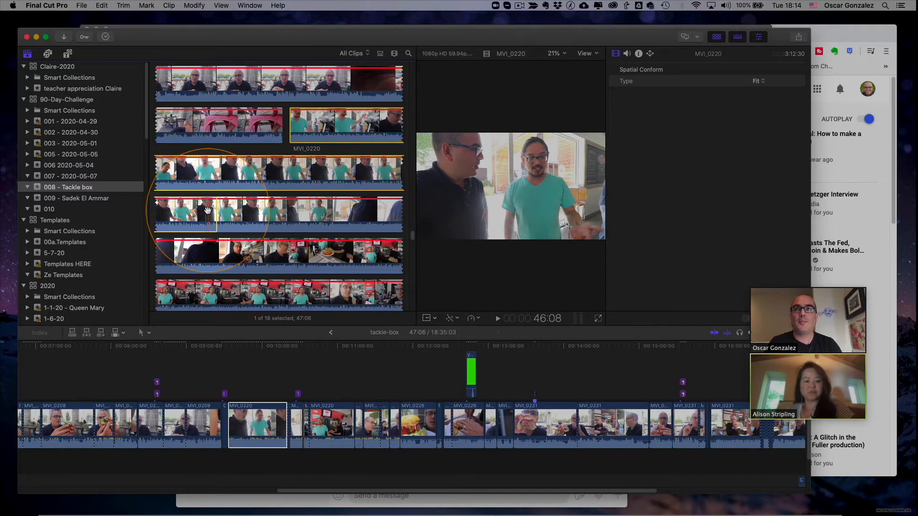
right_click(234, 187)
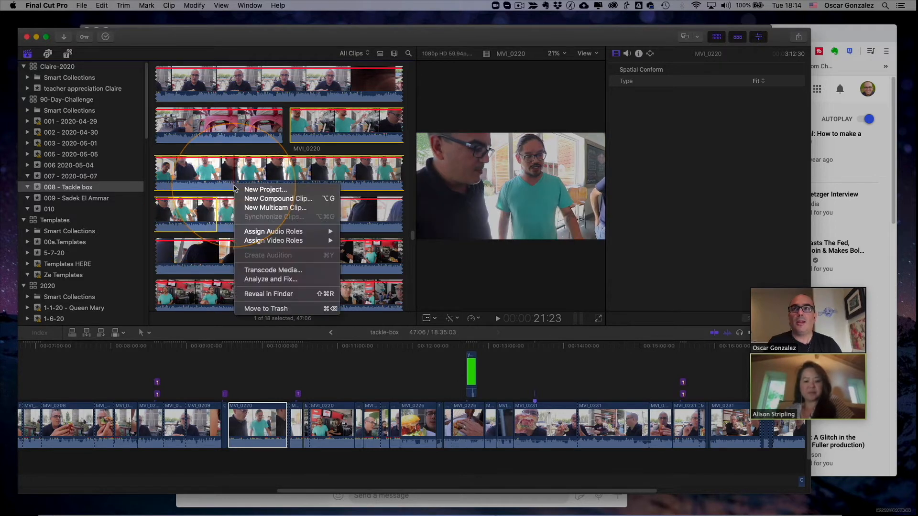
click(270, 295)
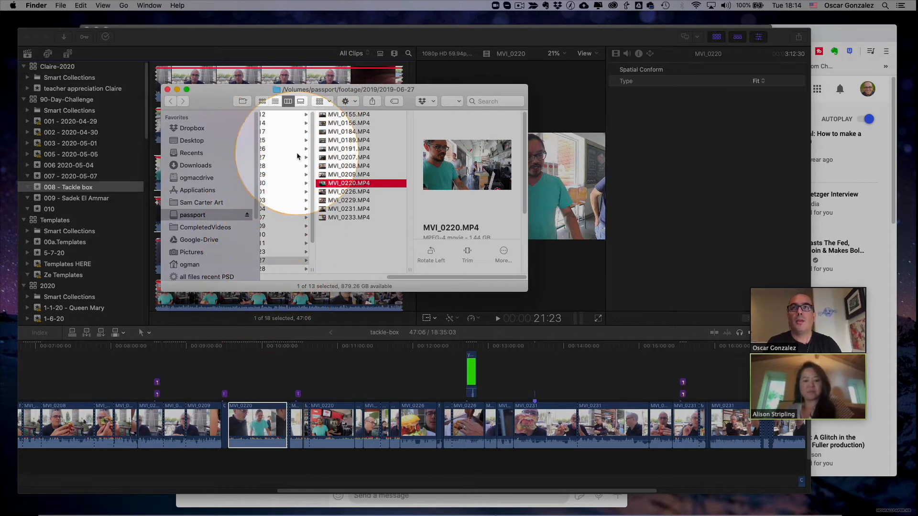
scroll(290, 221, left, 5)
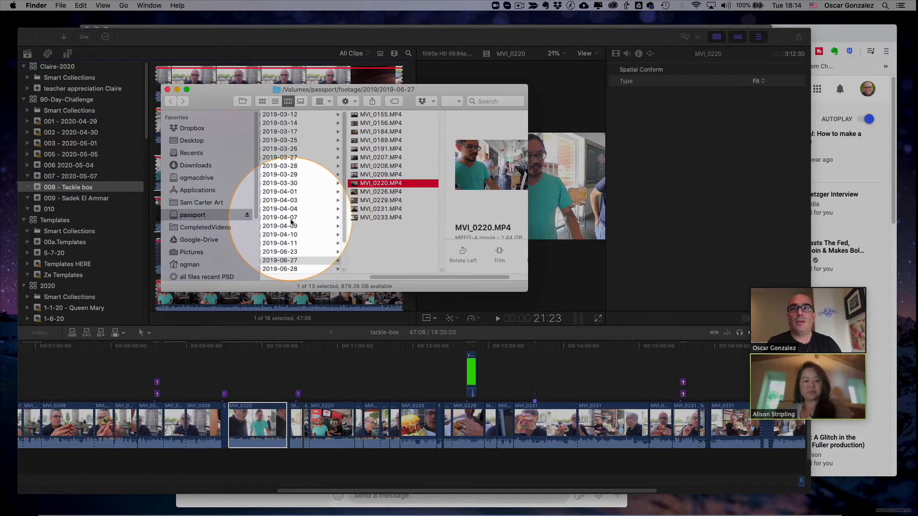
click(315, 260)
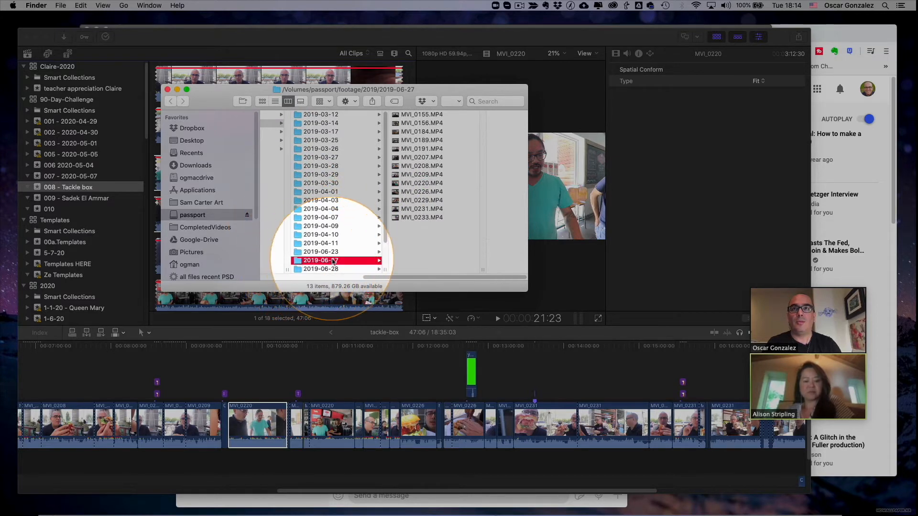
click(420, 183)
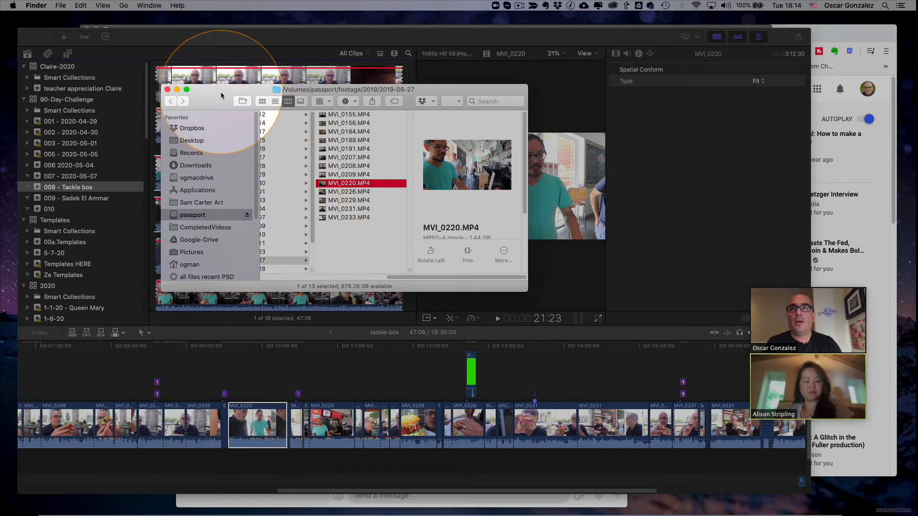
click(241, 46)
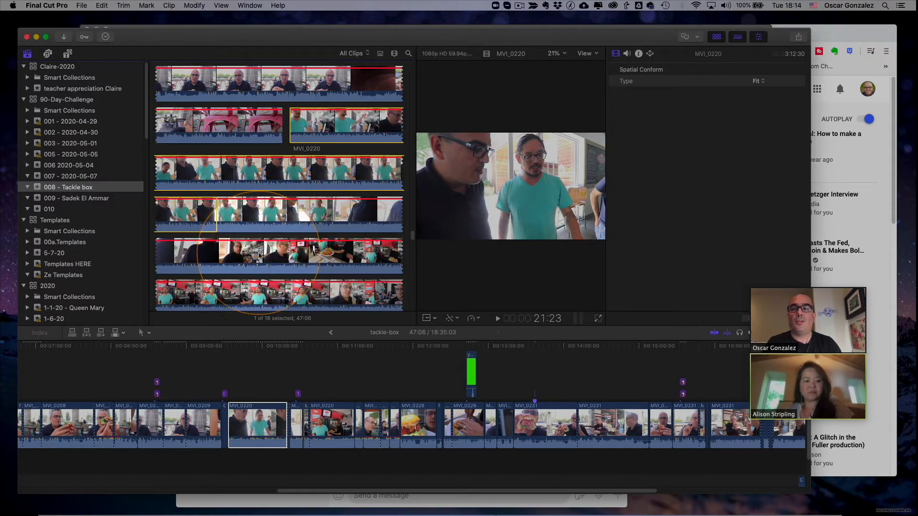
click(262, 338)
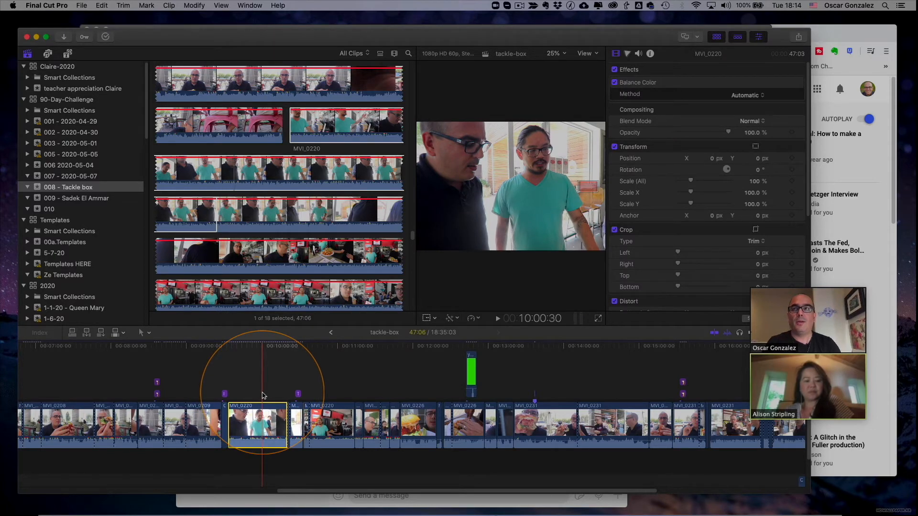
Step: Check the 008 - Tackle box event's commands, reveal the 90-Day-Challenge library in Finder, and view its file information
right_click(66, 191)
mouse_move(93, 307)
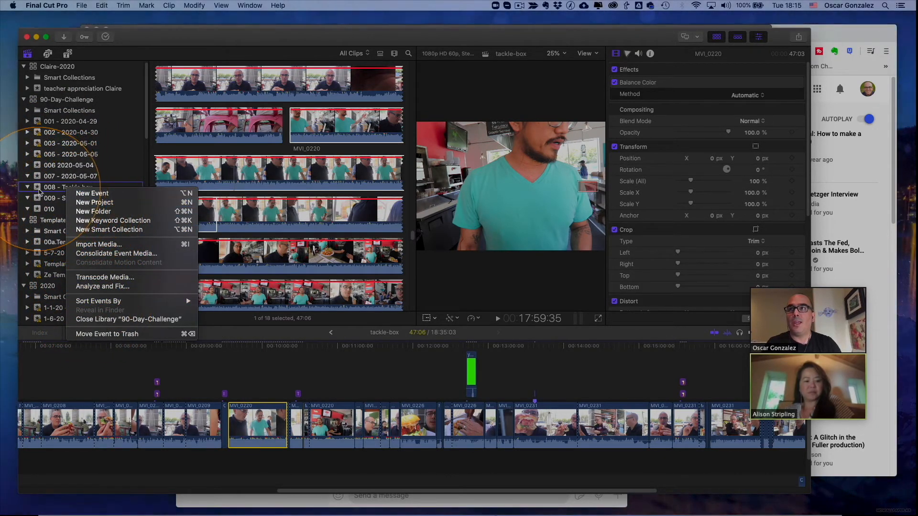
click(47, 158)
right_click(56, 102)
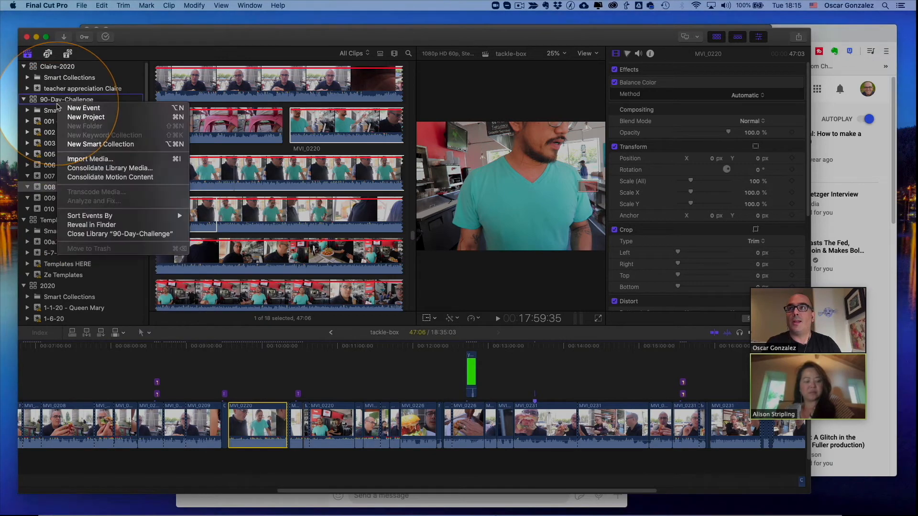
click(91, 225)
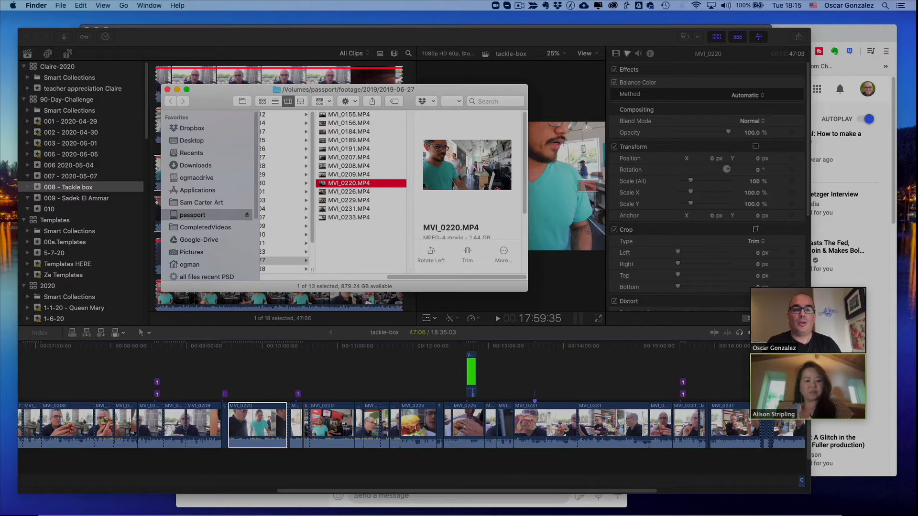
drag(478, 515, 535, 152)
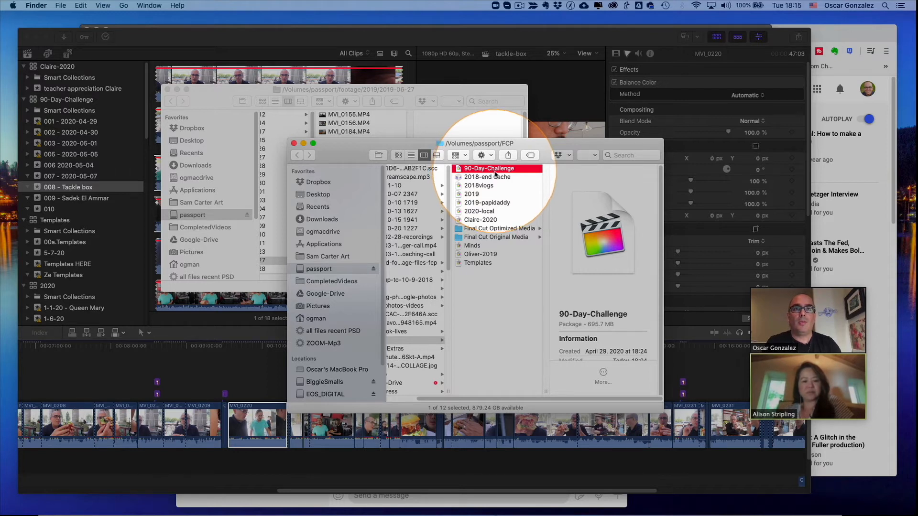
scroll(593, 301, down, 2)
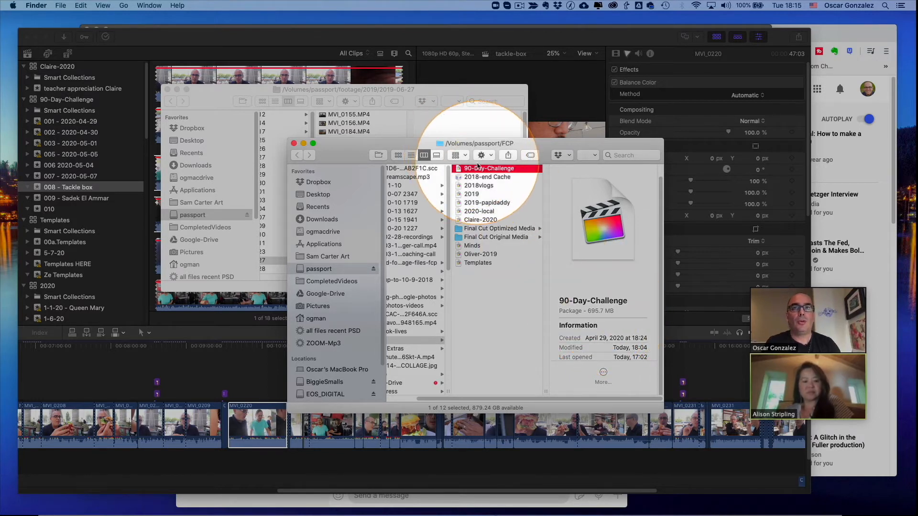
Step: Show the package contents of the 90-Day-Challenge library and open its 008 - Tackle box folder
right_click(486, 170)
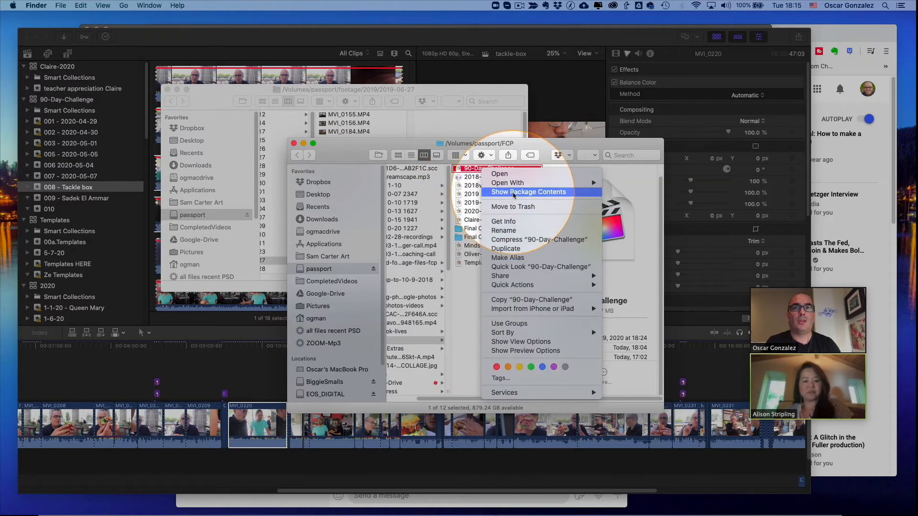
click(513, 192)
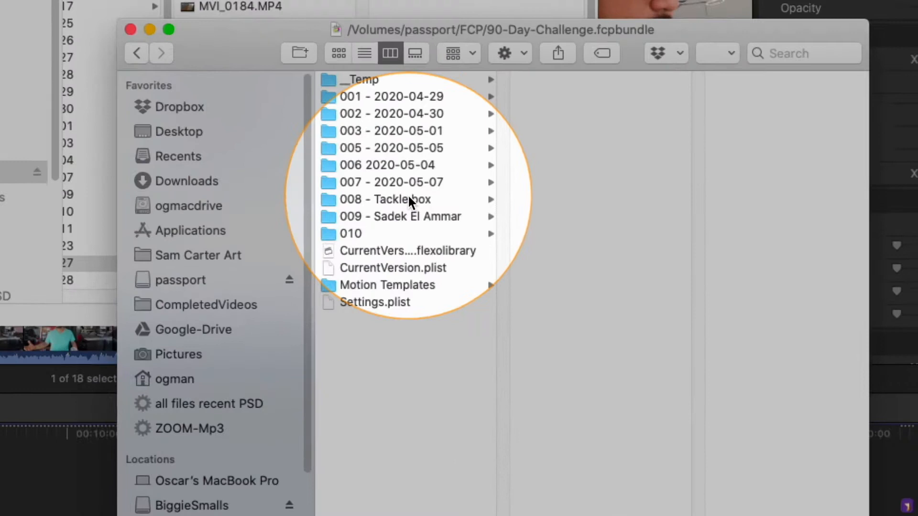
click(433, 228)
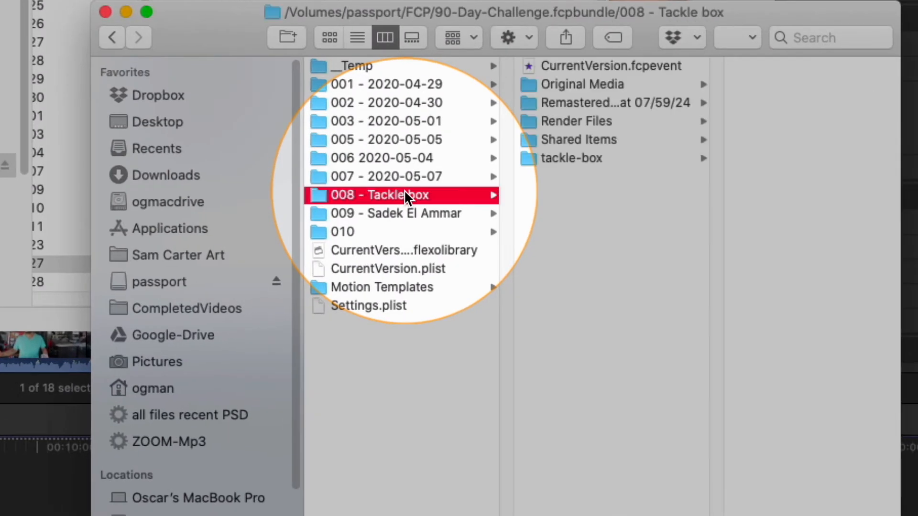
Step: Examine the Tackle box event's Original Media, Remastered snapshot and Render Files folders, including Thumbnail Media
click(578, 85)
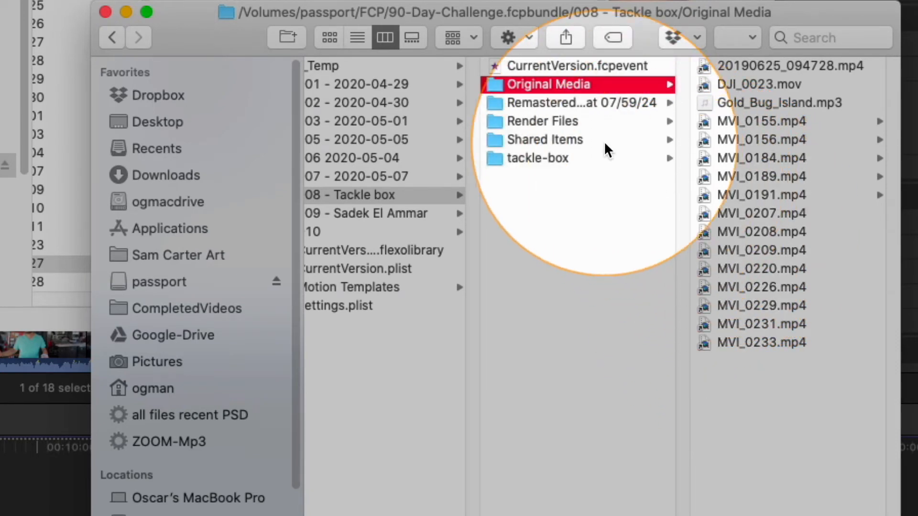
click(545, 105)
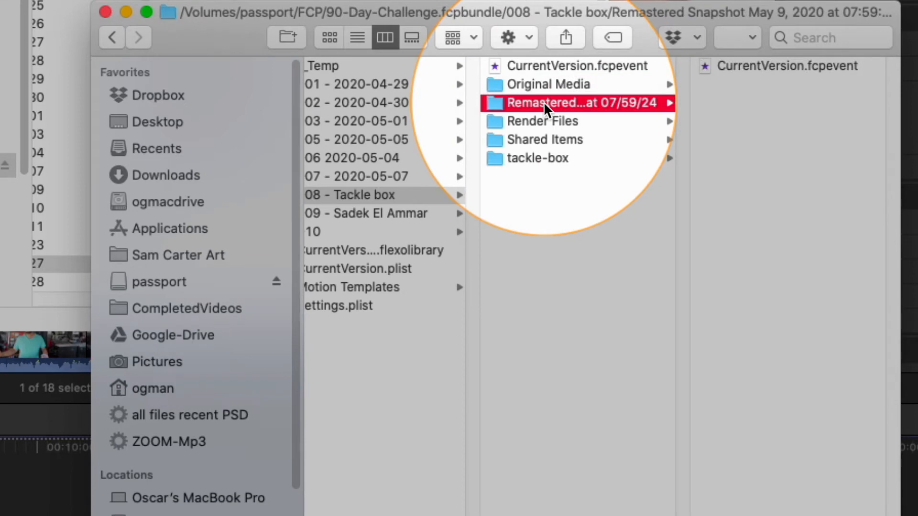
click(536, 124)
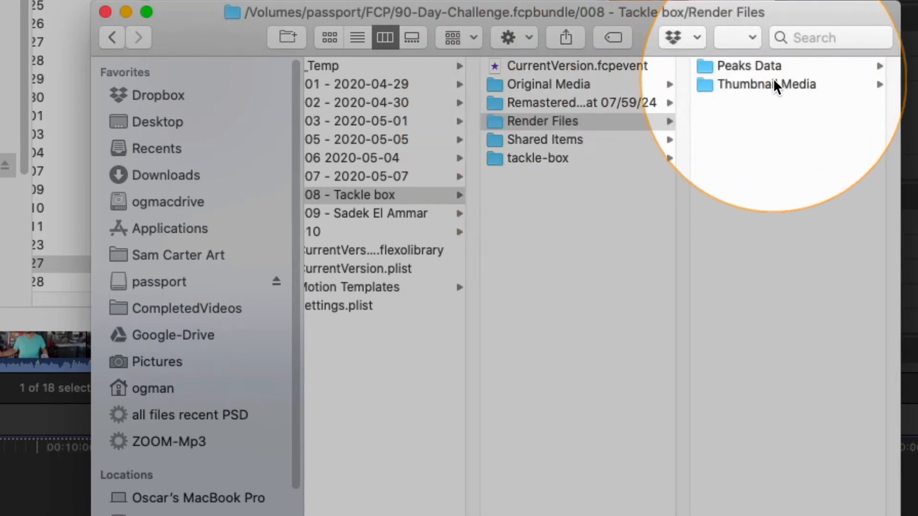
click(774, 82)
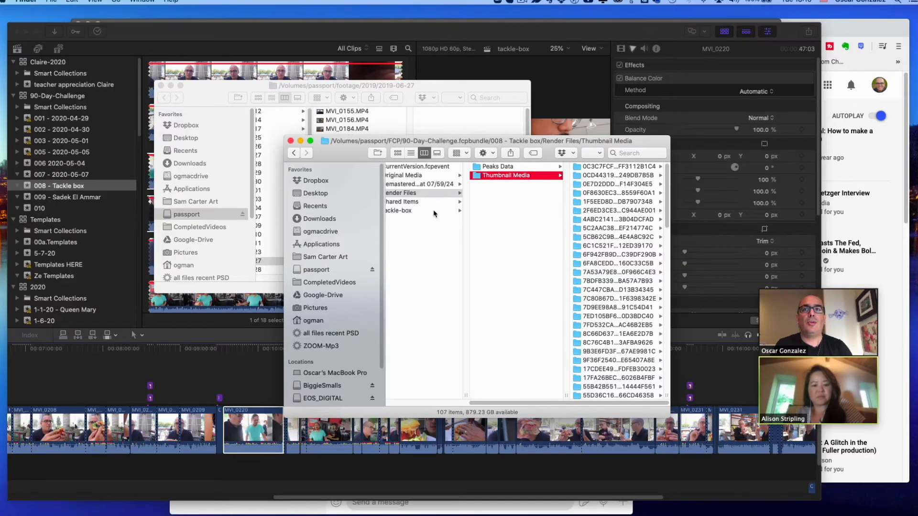
scroll(433, 213, left, 3)
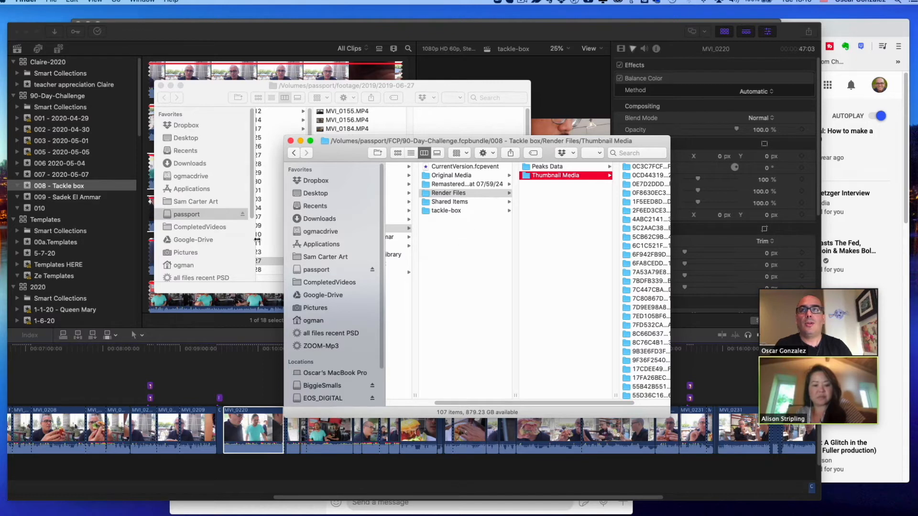
Step: Delete the 008 - Tackle box event's generated files, including all render files, optimized media and proxy media
click(34, 188)
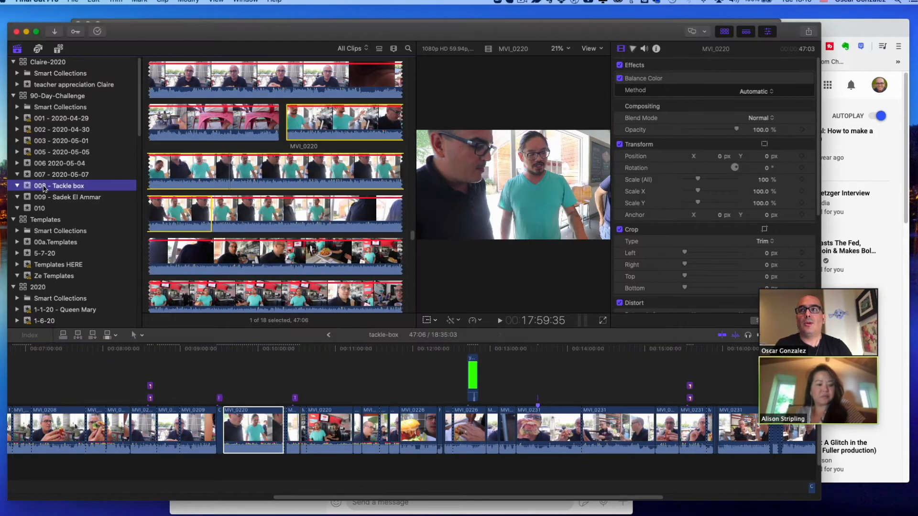
click(75, 1)
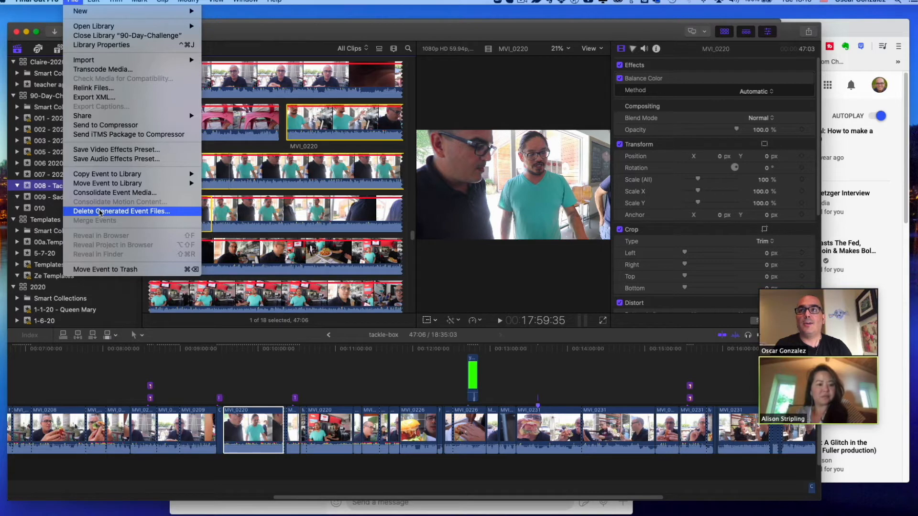
click(100, 211)
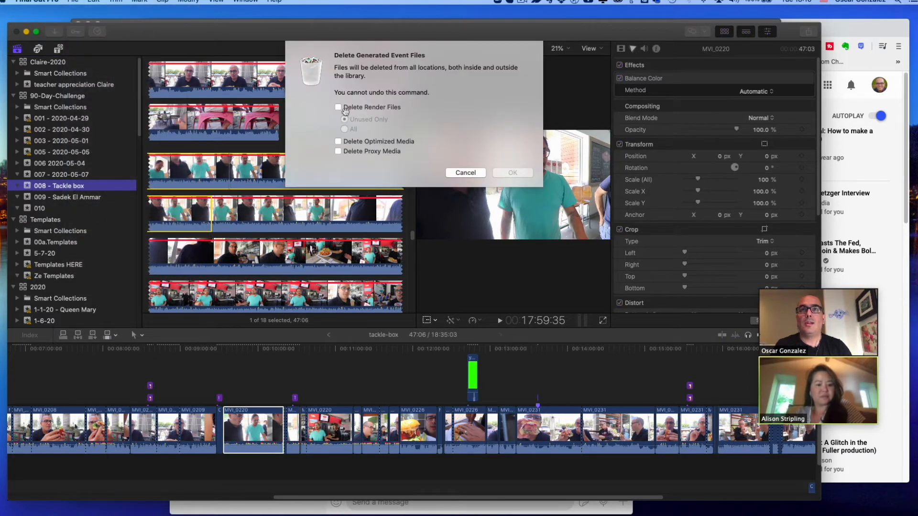
click(345, 109)
click(344, 129)
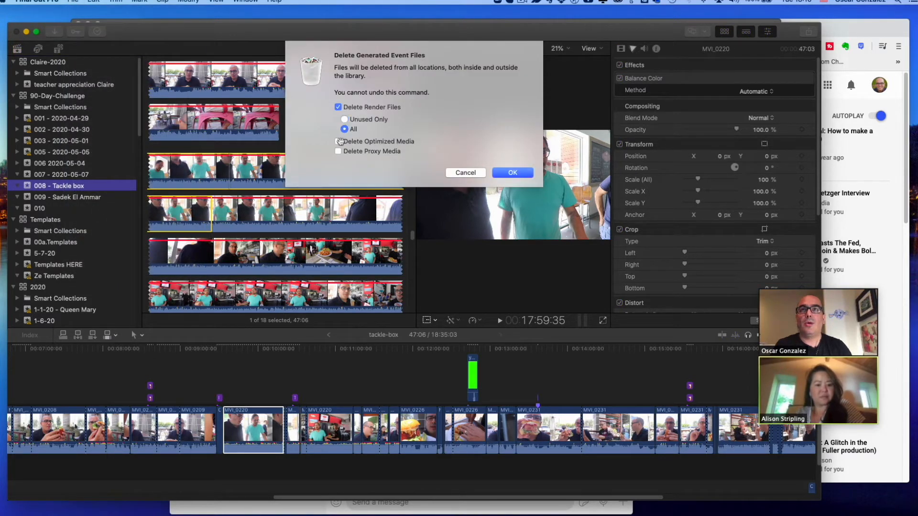
click(338, 141)
click(338, 151)
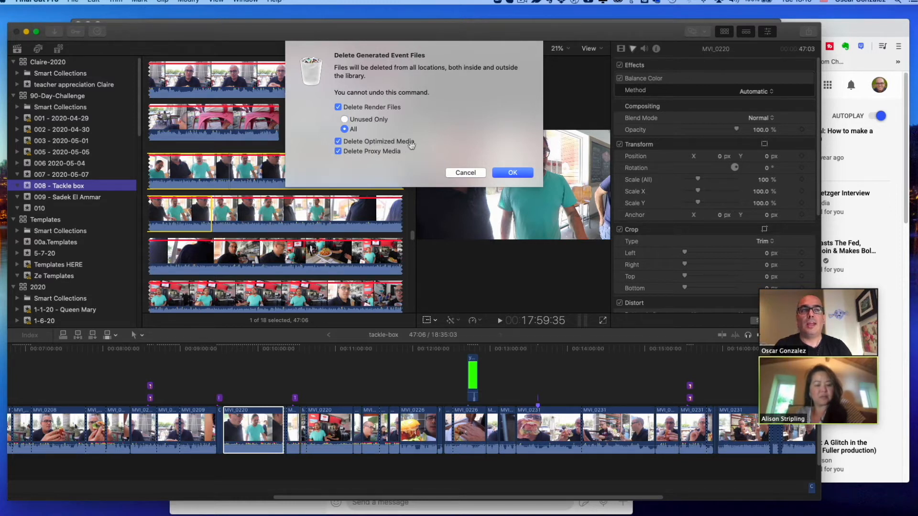
click(509, 175)
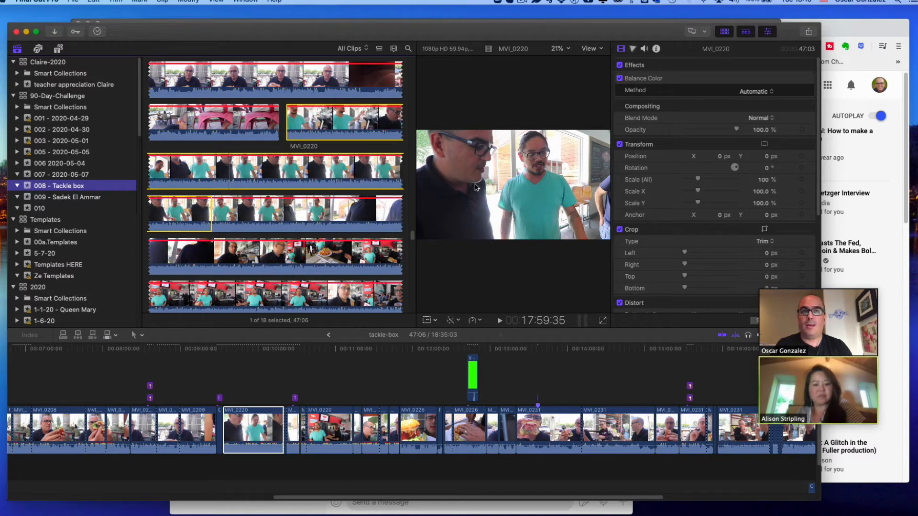
Step: Switch to Finder and recheck the Tackle box event's Render Files folder, including its Thumbnail Media
key(super+Tab)
click(532, 208)
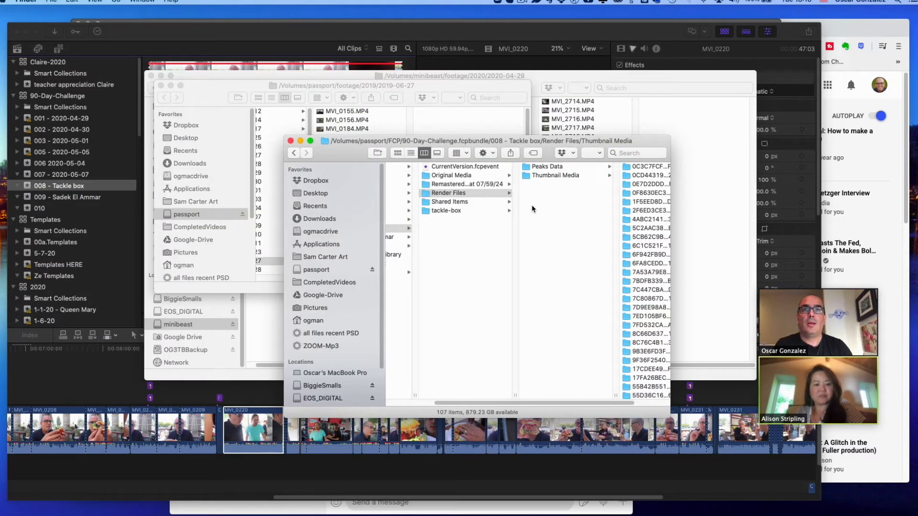
click(492, 203)
click(487, 193)
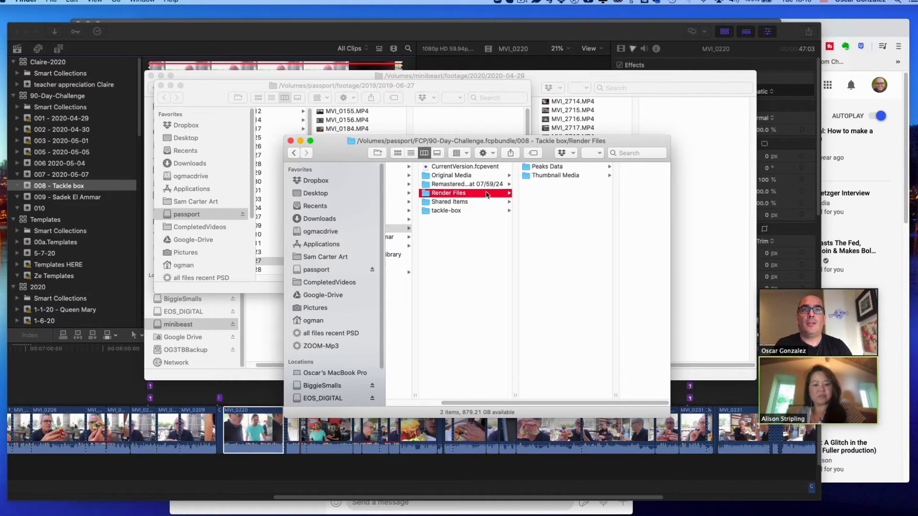
click(535, 170)
click(530, 178)
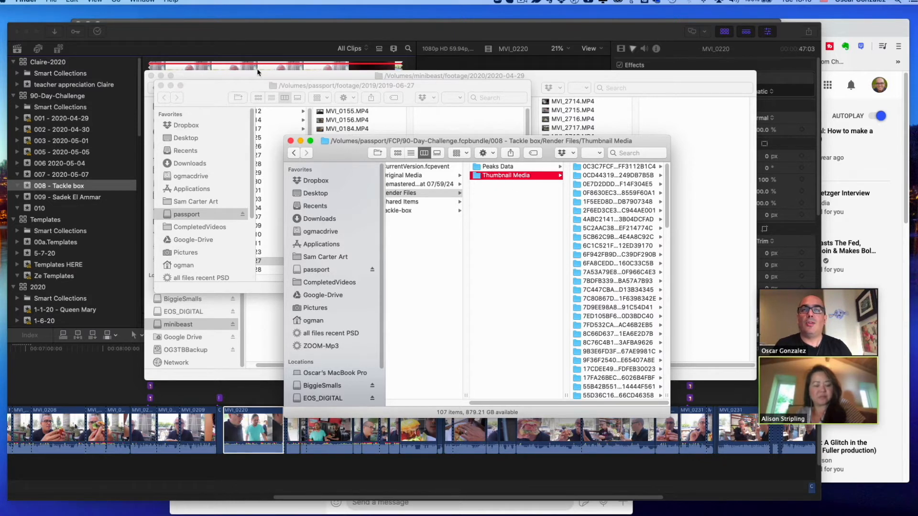
scroll(436, 201, left, 3)
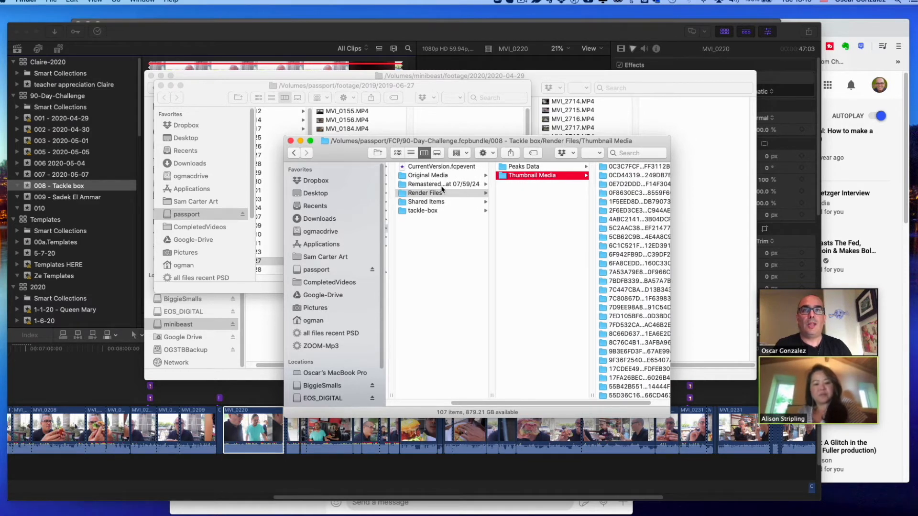
Step: View the file information of the Tackle box event's Render Files folder and close it again
click(409, 193)
right_click(408, 193)
click(423, 226)
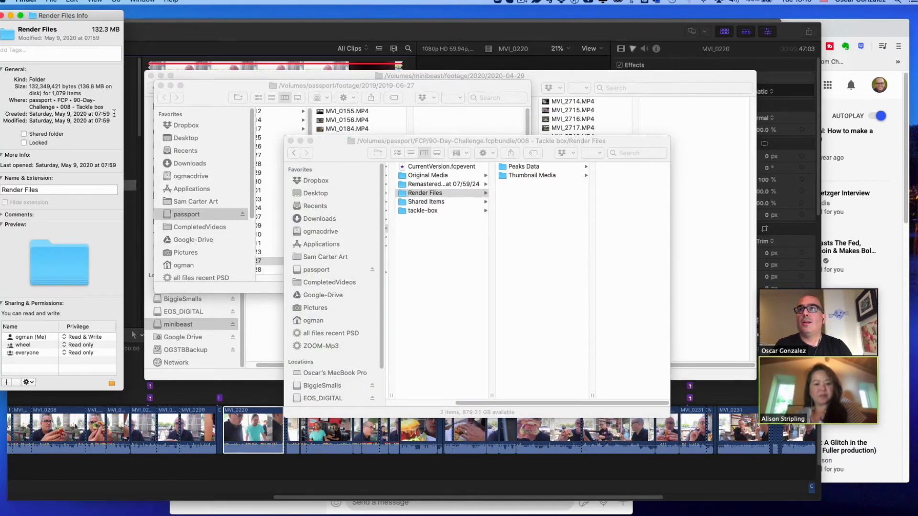
click(2, 15)
click(383, 167)
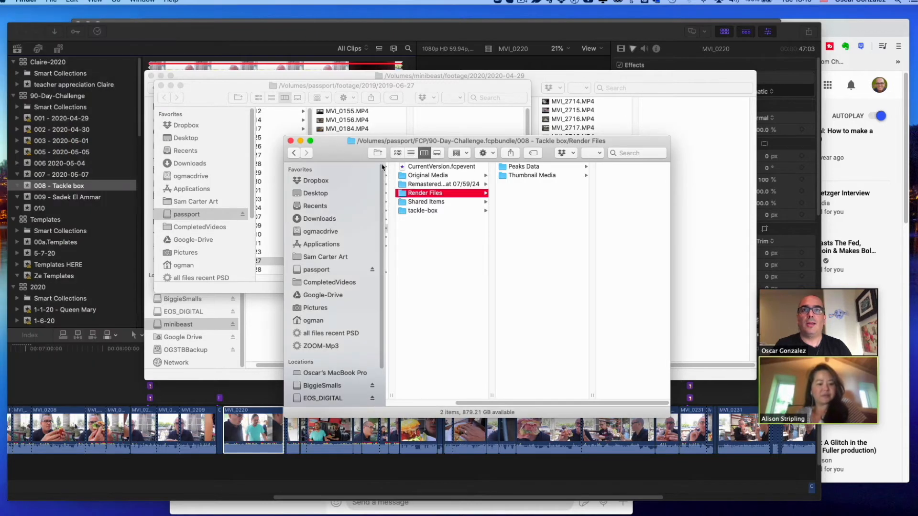
Step: Check the contents of the Tackle box event's Original Media, Shared Items and tackle-box folders
click(427, 176)
click(423, 203)
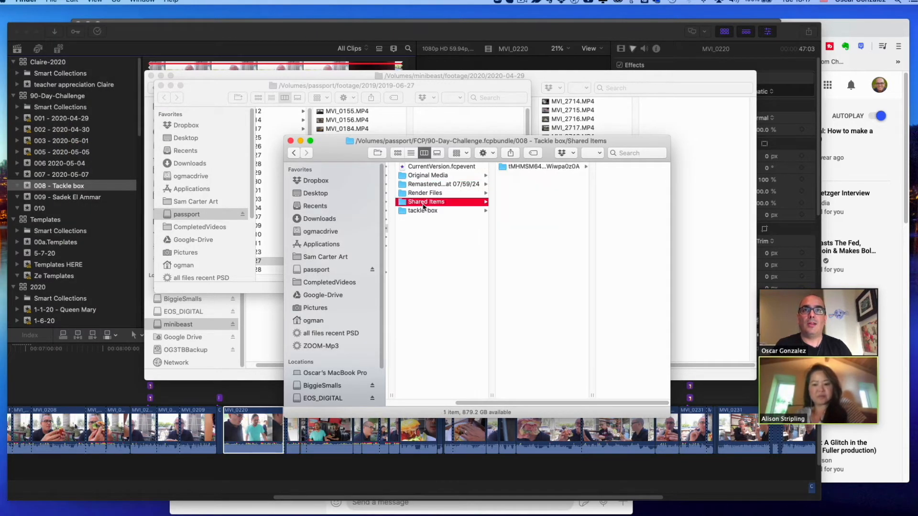
click(423, 210)
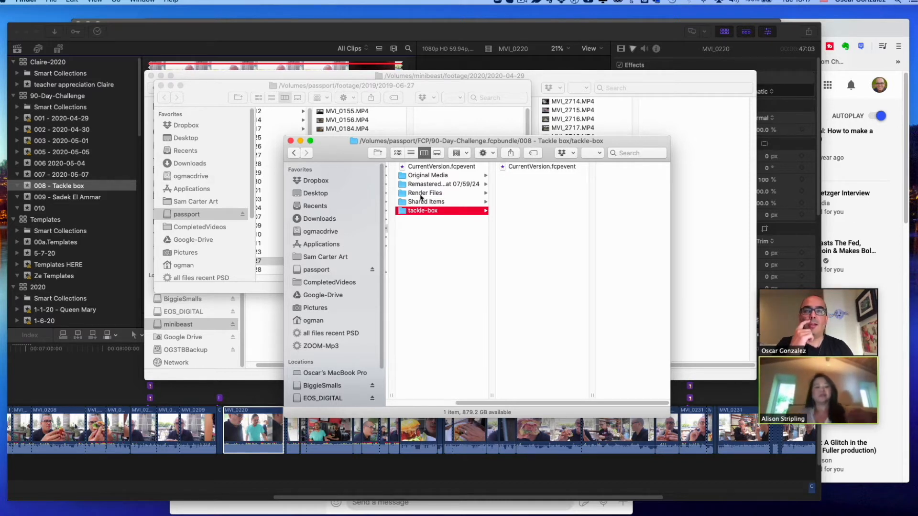
Step: Switch back to Final Cut Pro and place the playhead over the MVI_0209 clip in the tackle-box timeline
click(74, 187)
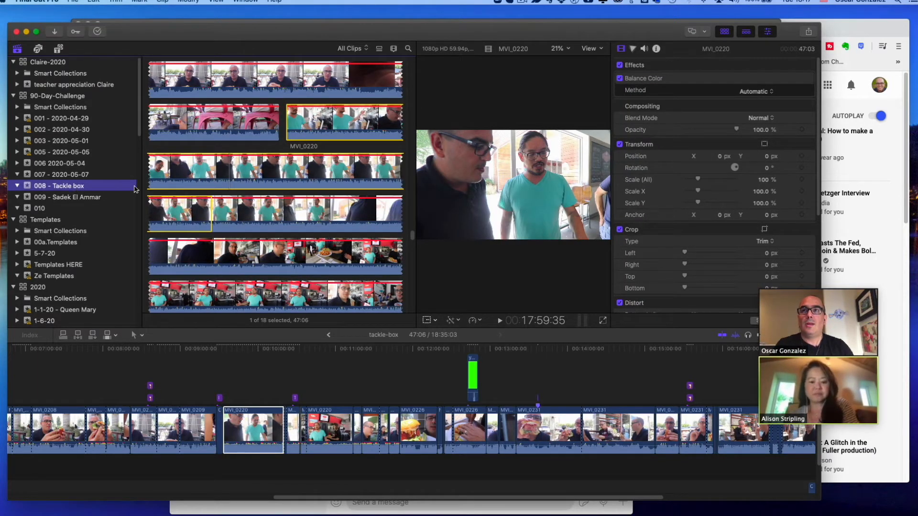
click(250, 369)
click(182, 385)
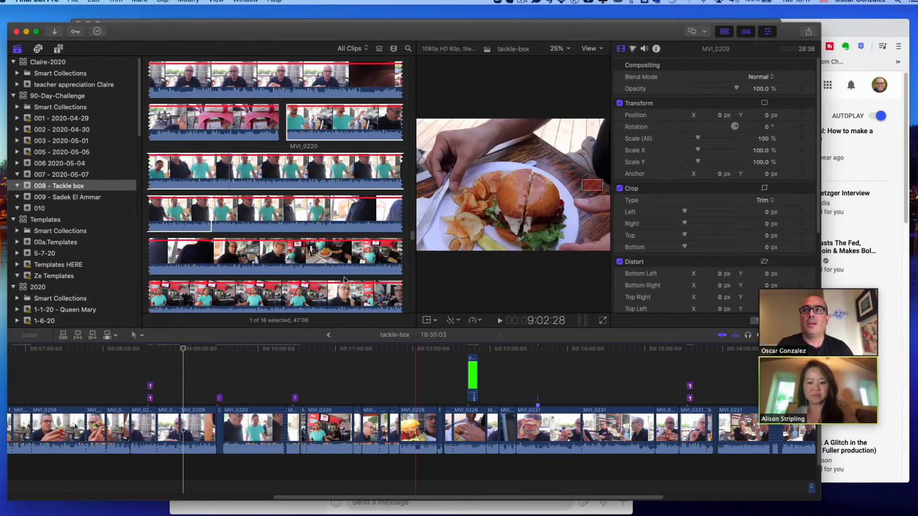
Step: Delete the 90-Day-Challenge library's generated files, including unused render files, optimized media and proxy media
click(54, 97)
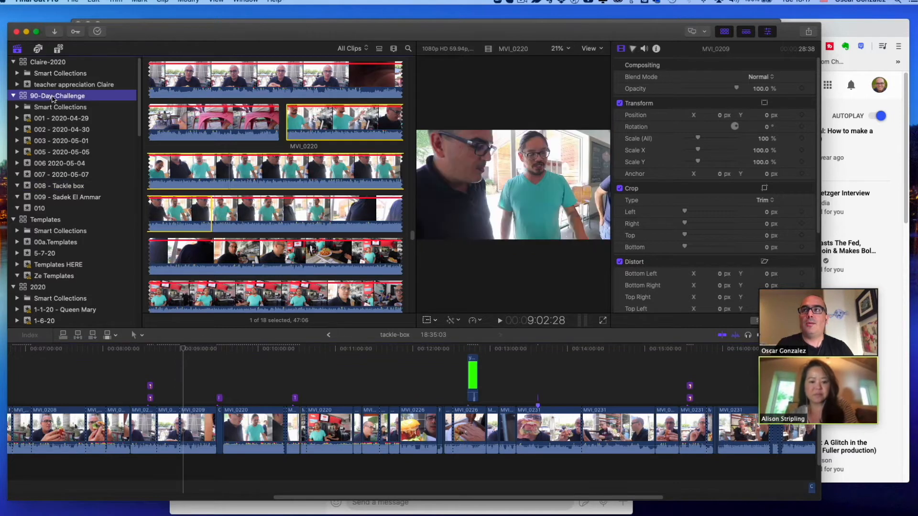
click(73, 3)
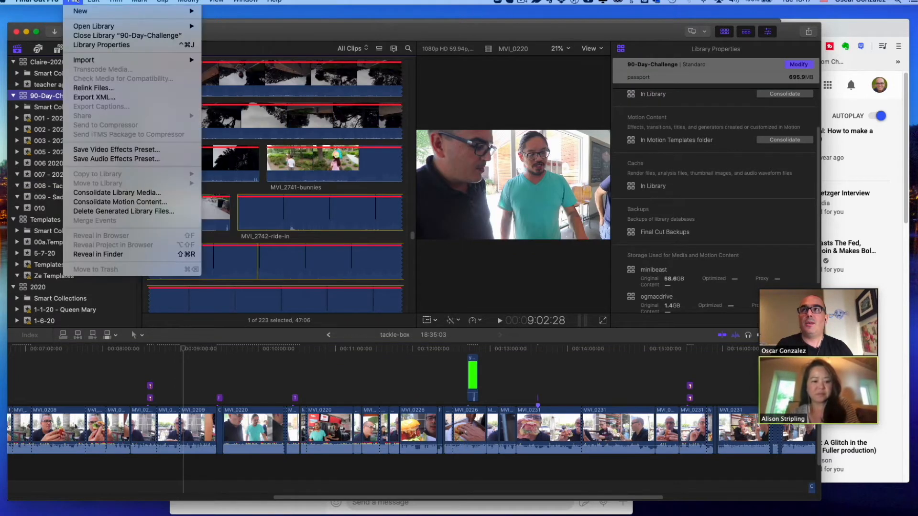
click(119, 211)
click(359, 107)
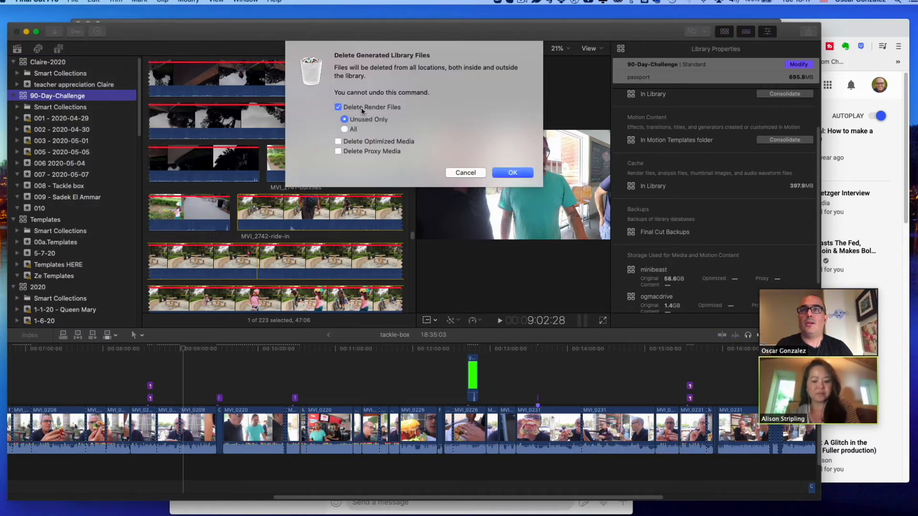
click(362, 140)
click(364, 151)
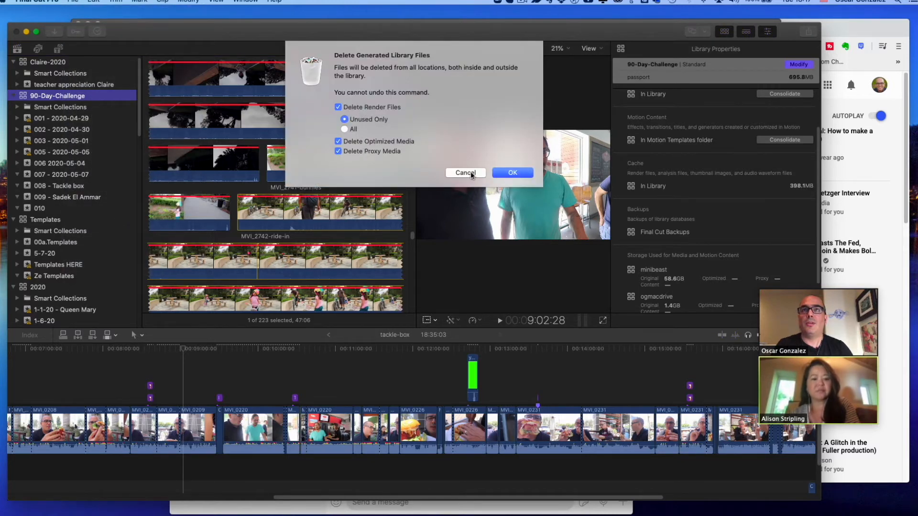
click(506, 172)
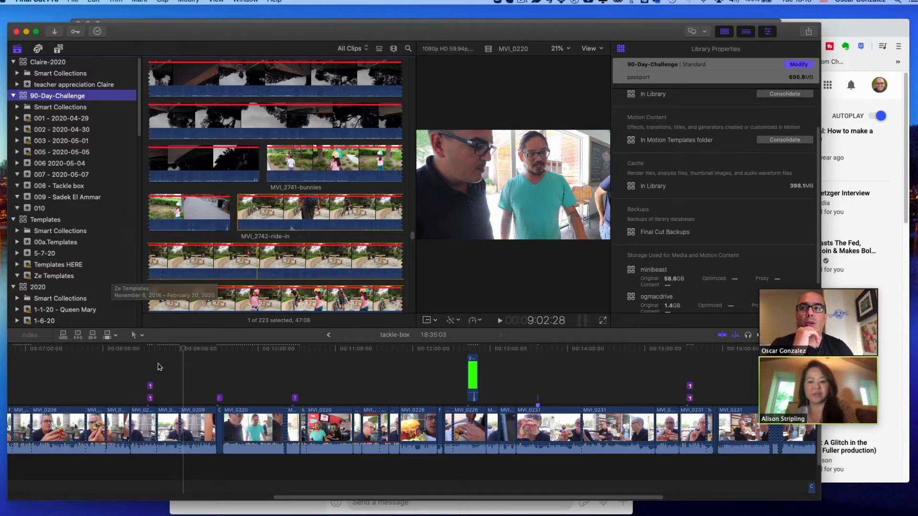
click(182, 382)
click(165, 381)
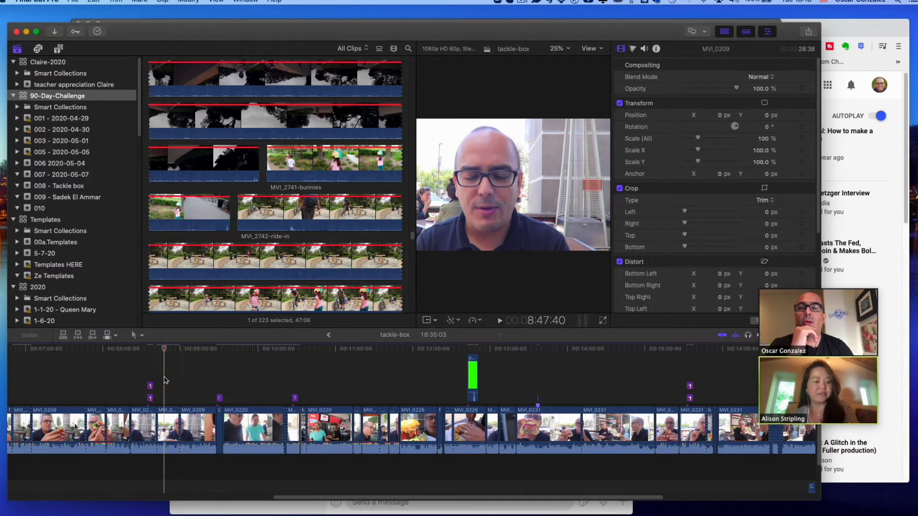
click(195, 387)
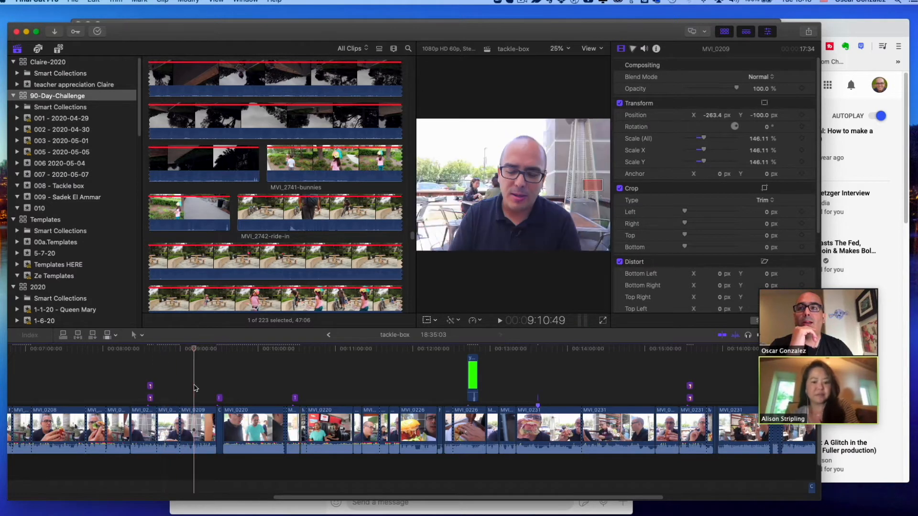
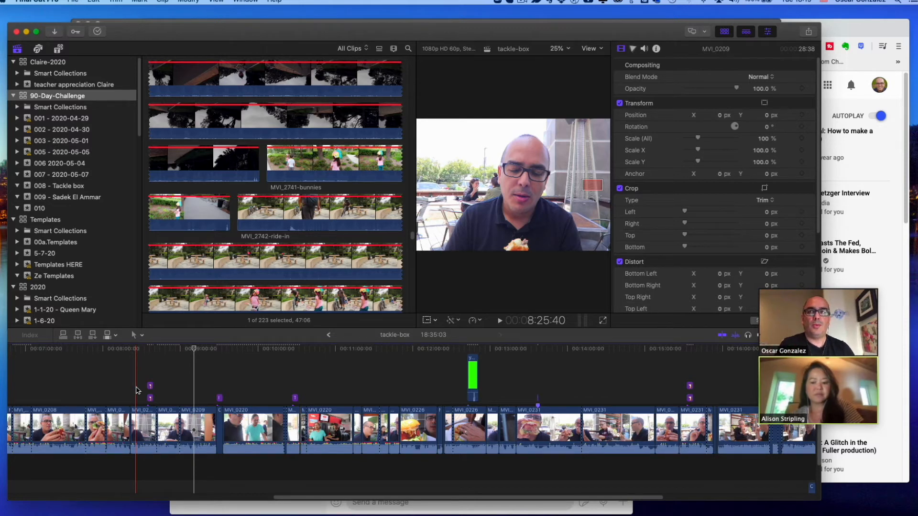
Step: Open the video 10 project from the 010 event in the timeline
scroll(136, 391, left, 15)
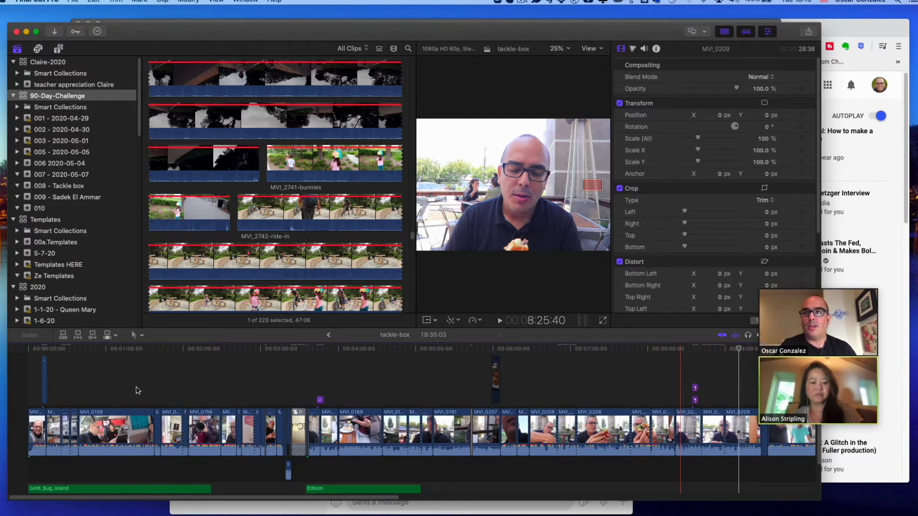
click(62, 211)
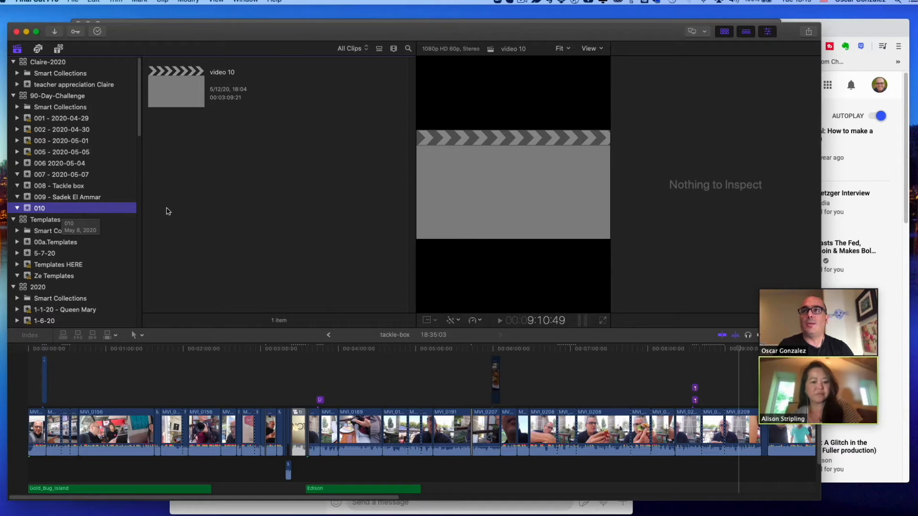
double_click(172, 83)
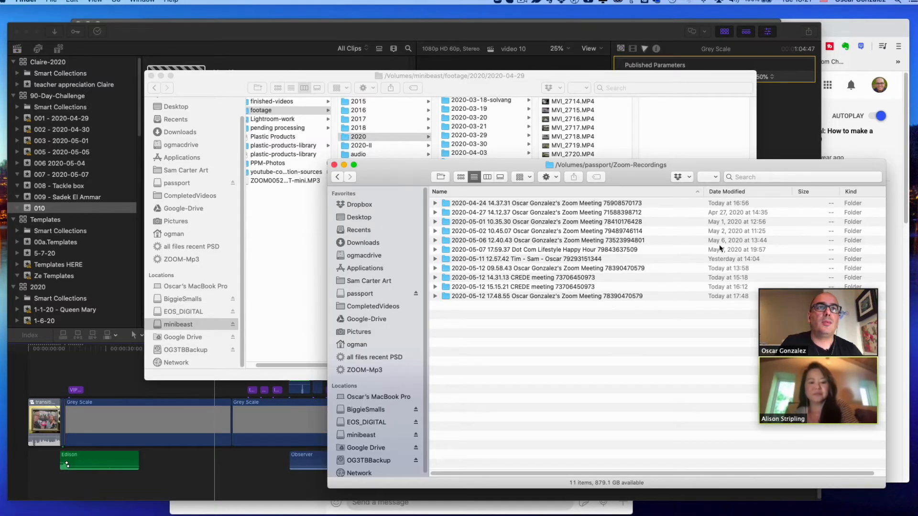
Step: Sort the Zoom-Recordings folder by date modified and open the 2020-05-07 Dot Com Lifestyle Happy Hour folder
click(750, 190)
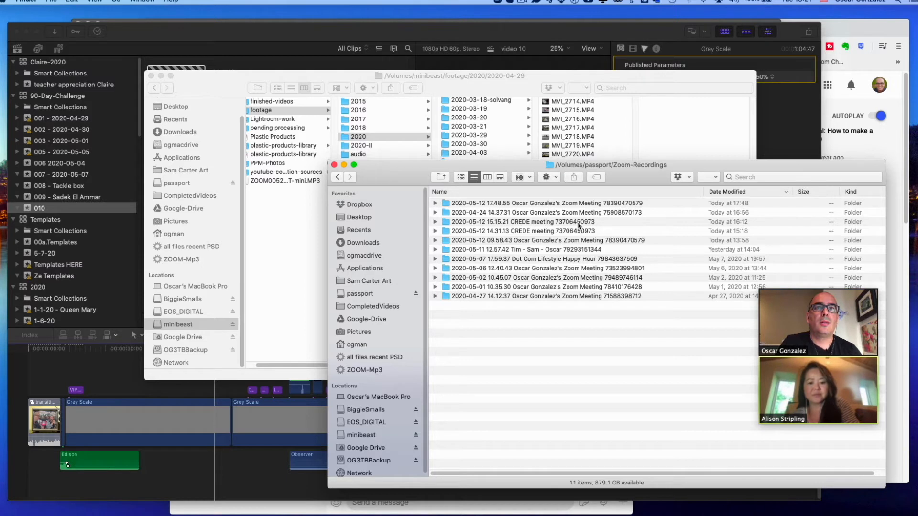
click(582, 250)
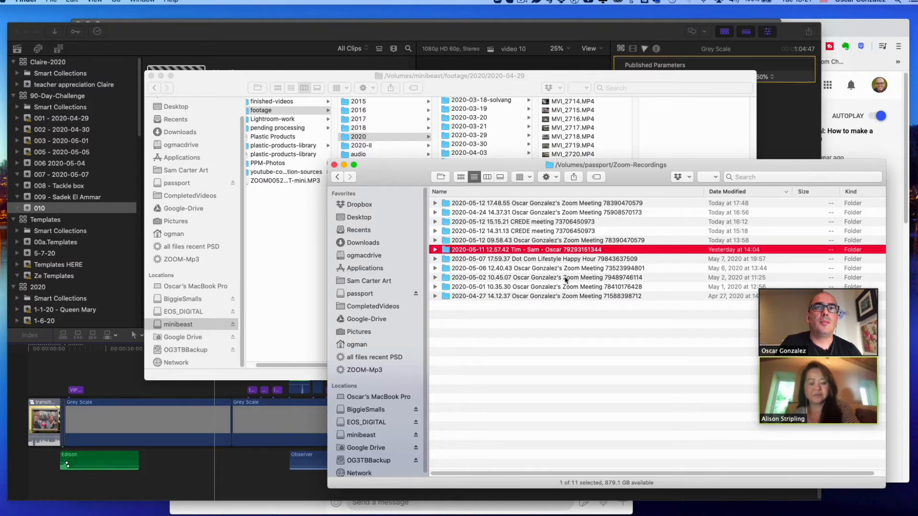
click(572, 260)
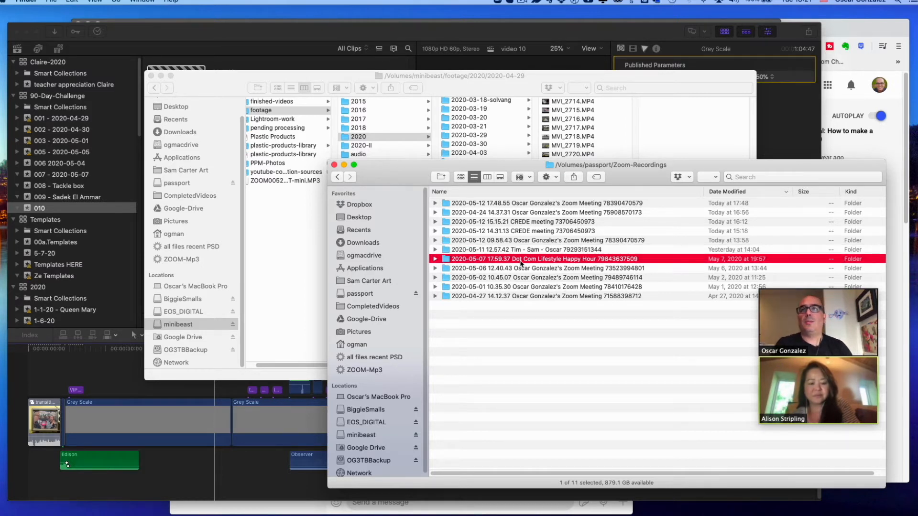
double_click(446, 260)
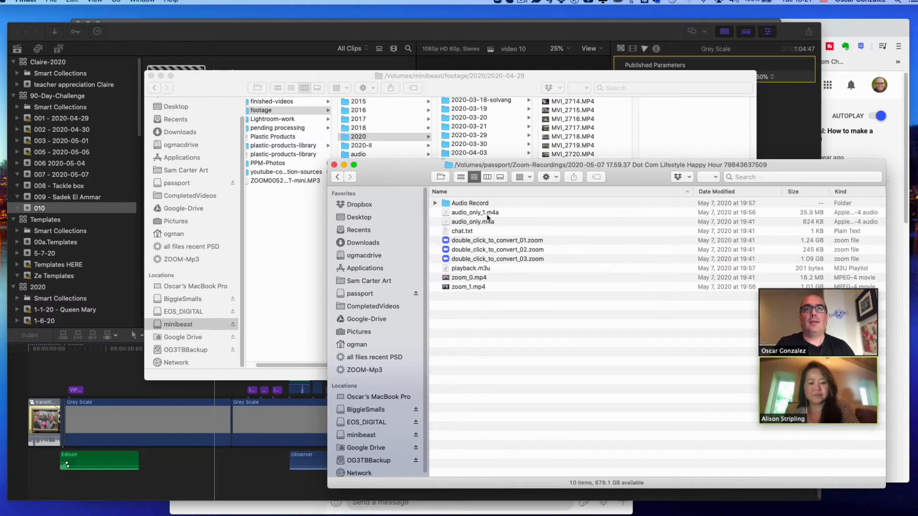
Step: Minimize the footage Finder window and rename the zoom_1.mp4 recording as 2020-05-07-dotcommeetup.mp4
click(471, 288)
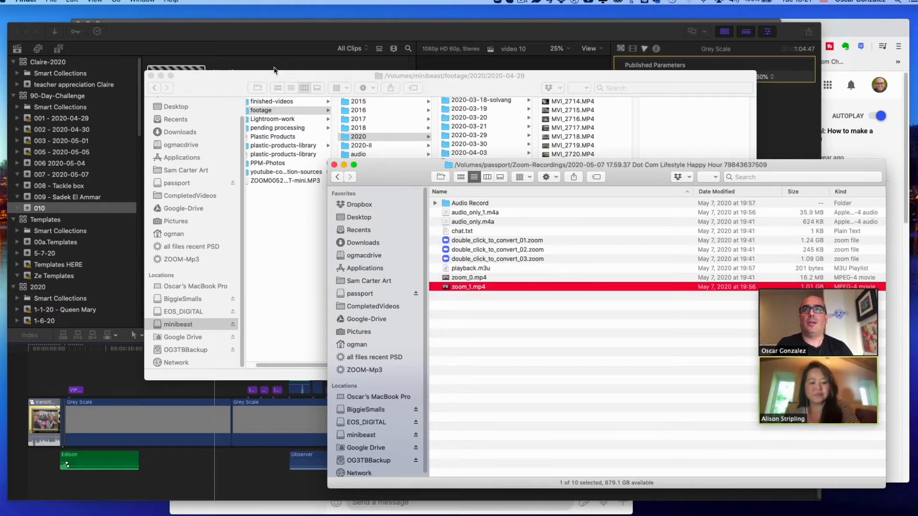
click(160, 76)
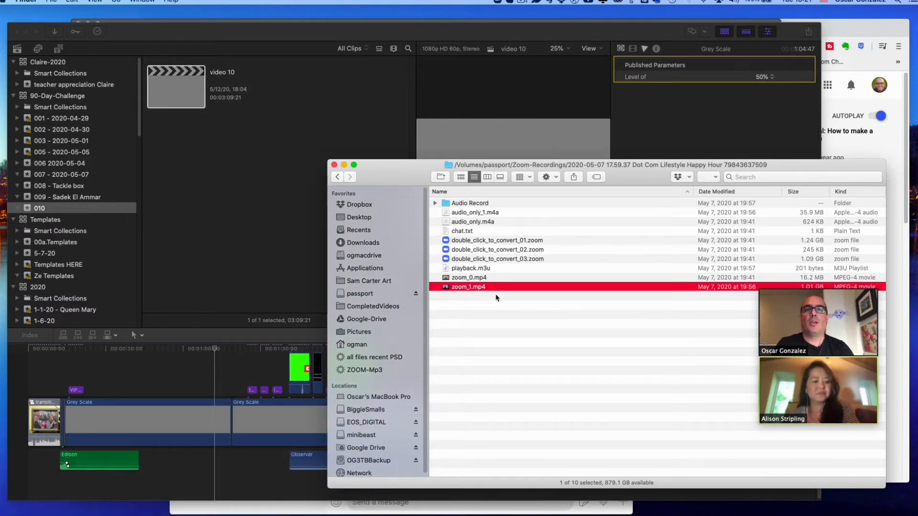
click(465, 288)
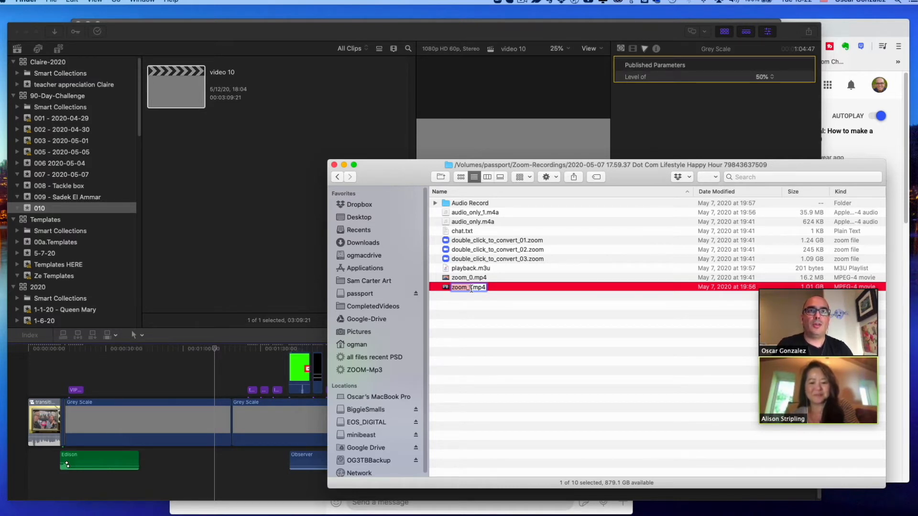
text(m)
key(BackSpace)
text(202)
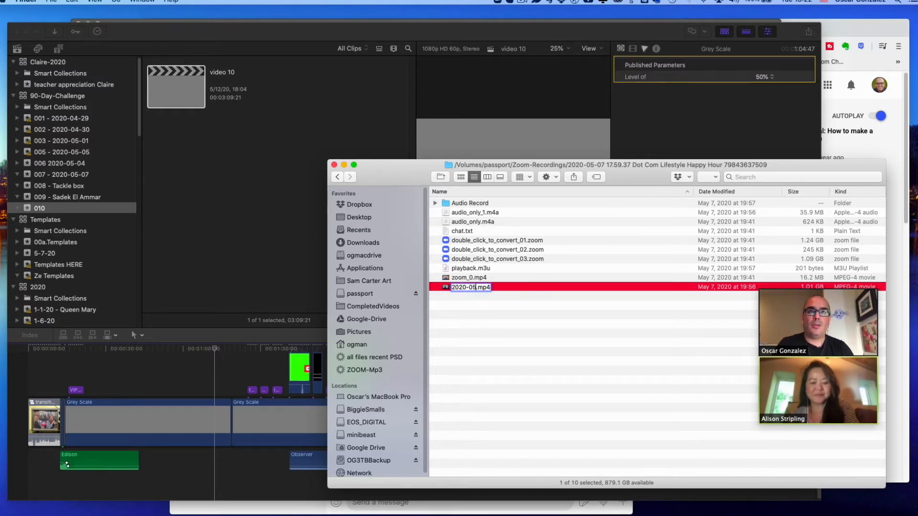
text(0-05-01)
text(-)
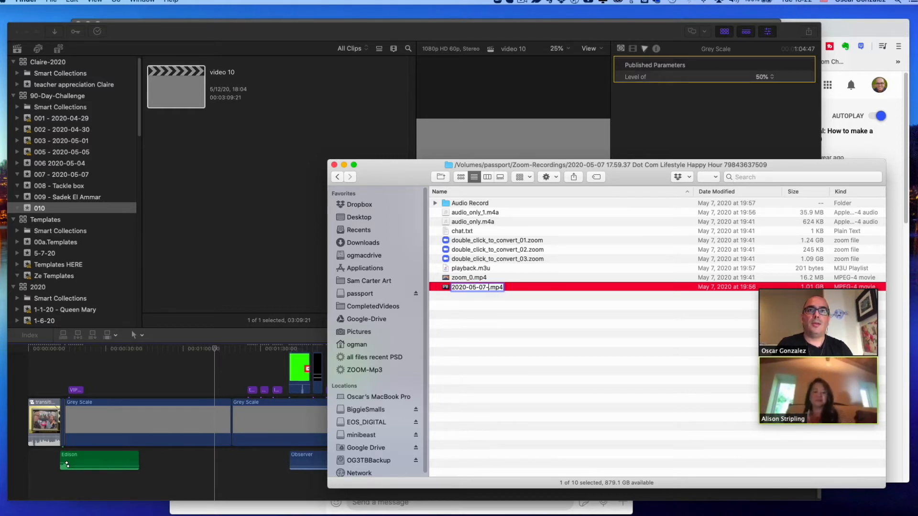
text(dotcomme)
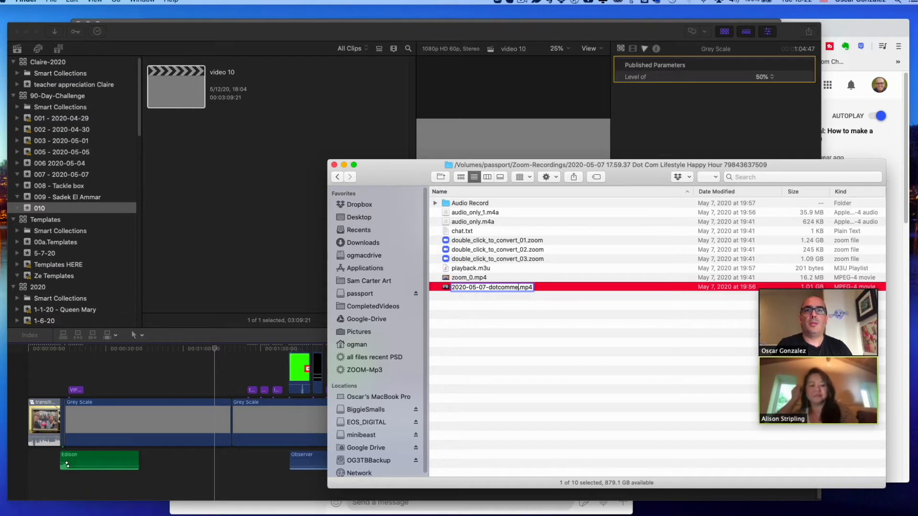
text(etup)
key(Return)
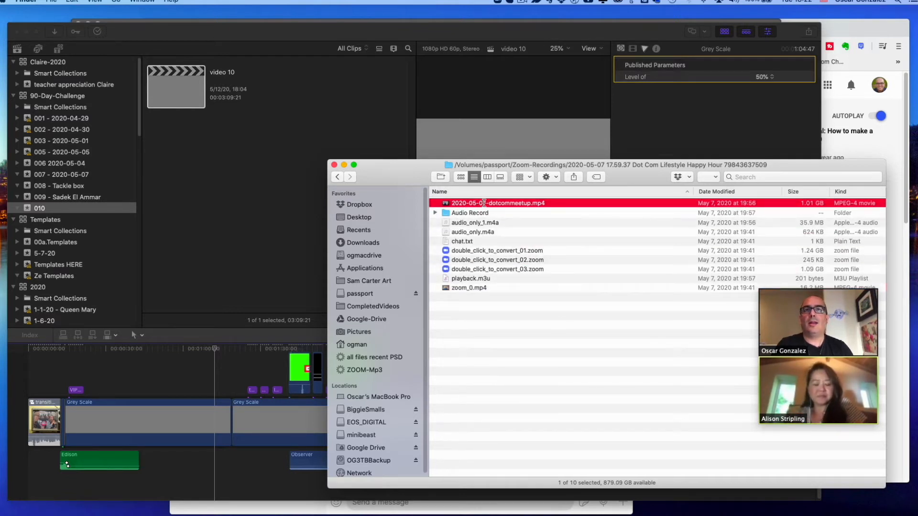
Step: Import the 2020-05-07-dotcommeetup.mp4 recording into the 010 event in Final Cut Pro
drag(484, 204, 237, 195)
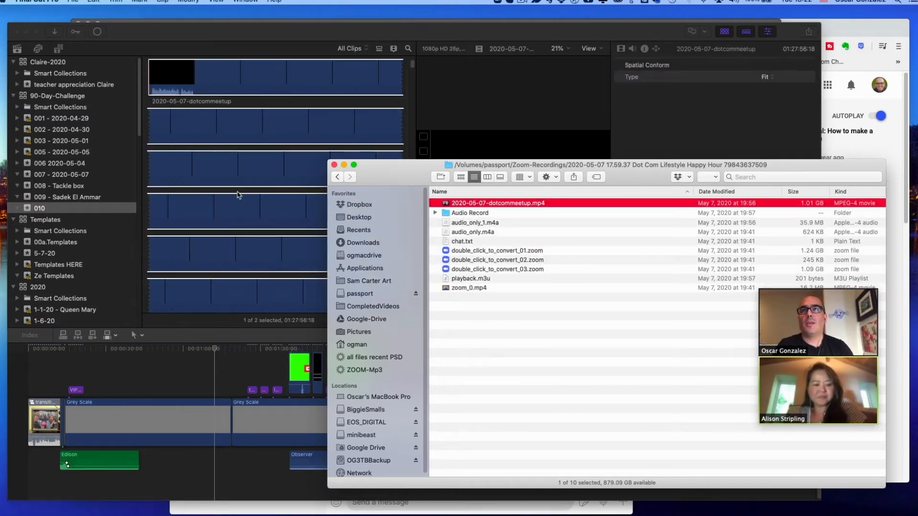
click(254, 113)
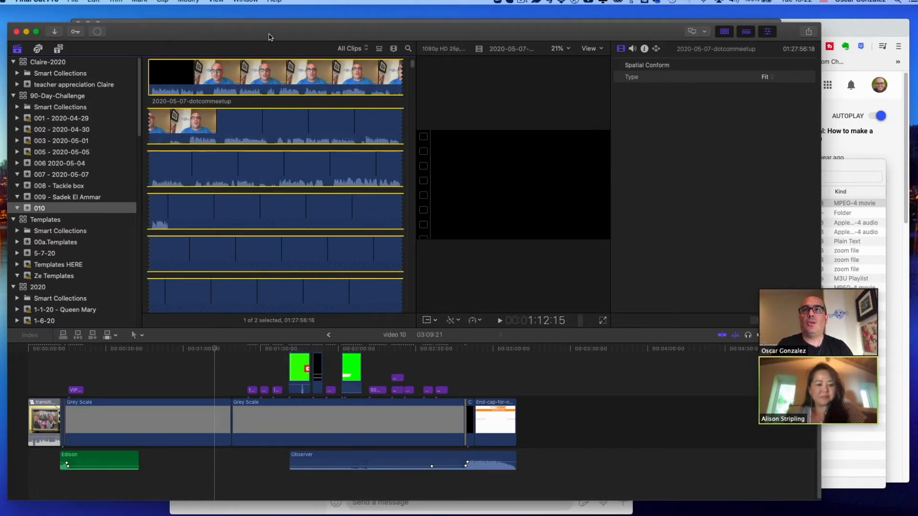
scroll(291, 171, up, 1)
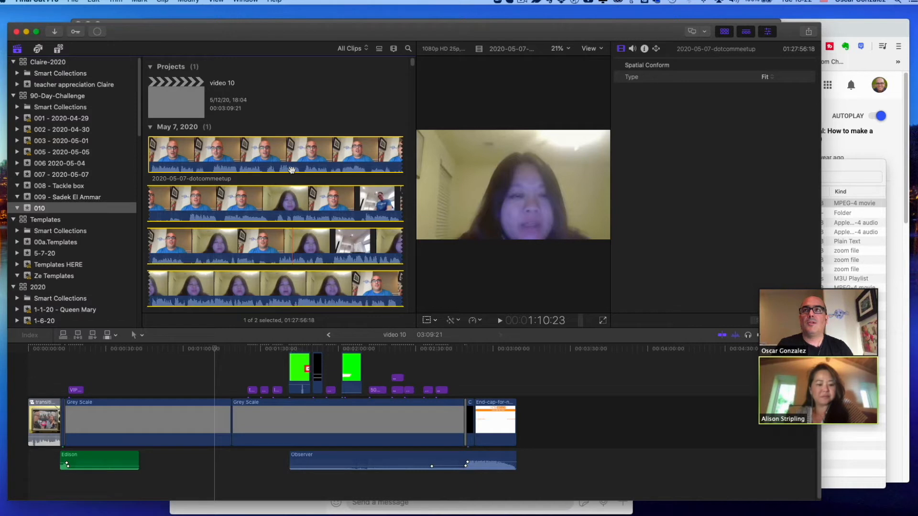
Step: Check the background tasks with Thumbnails and Waveforms and Backup expanded, and close the task window
click(96, 32)
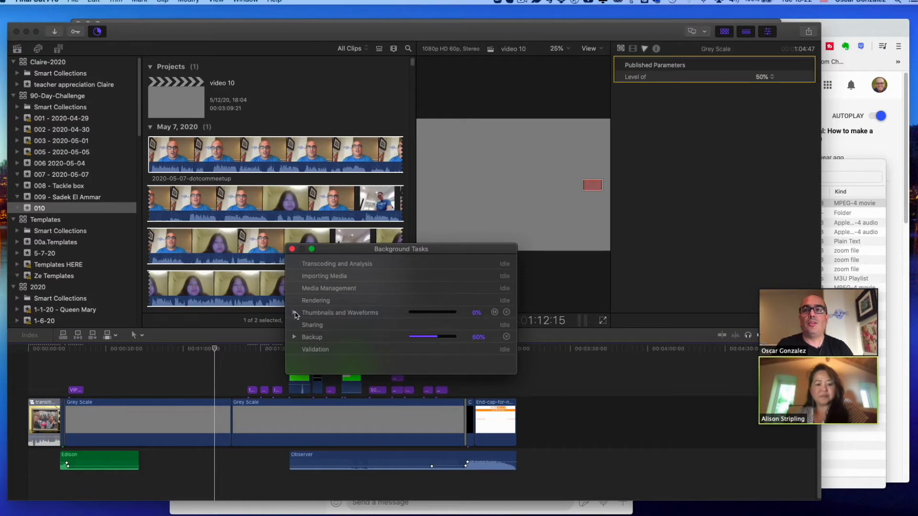
click(294, 313)
click(294, 348)
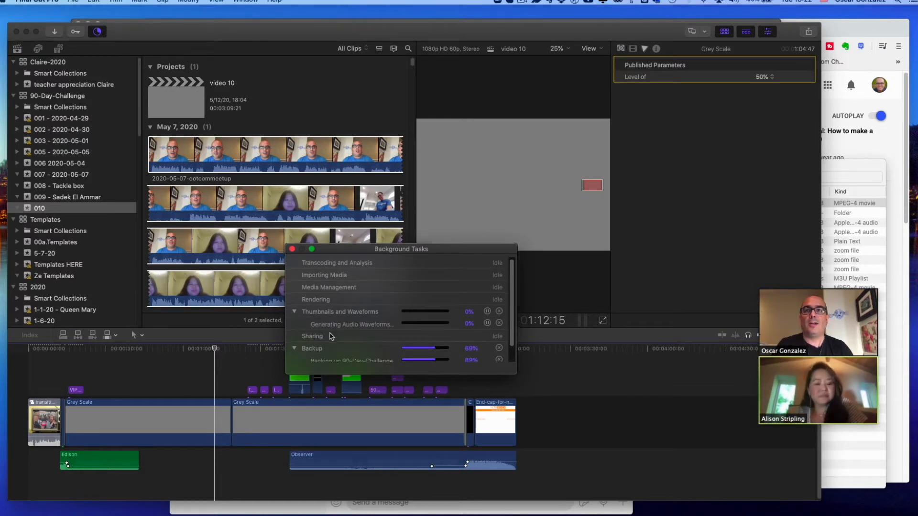
scroll(331, 337, down, 1)
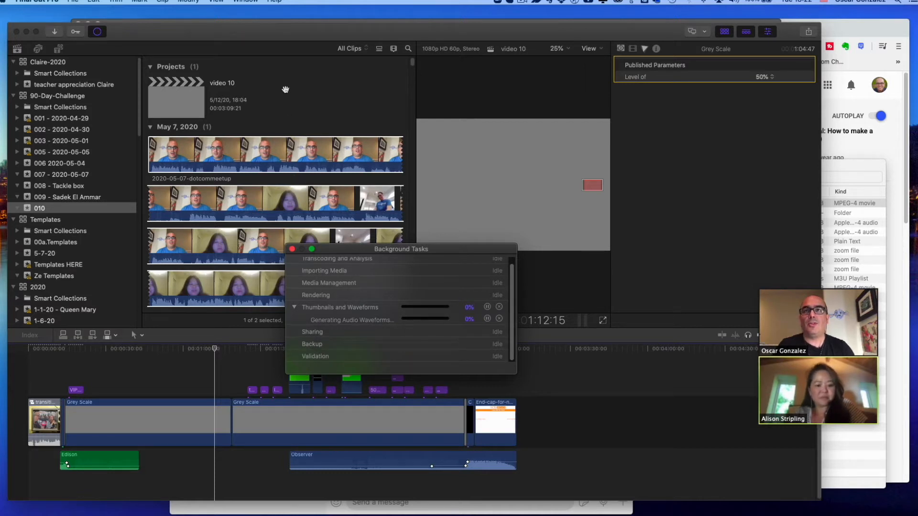
click(309, 123)
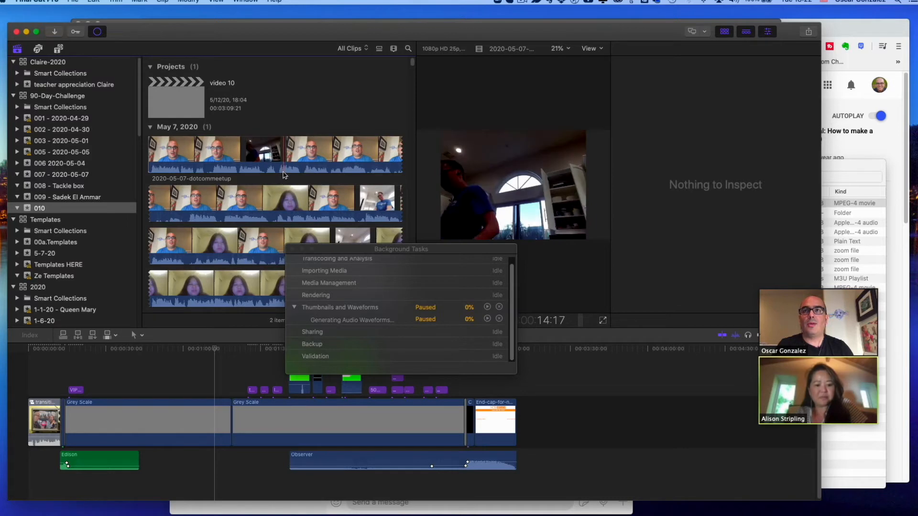
click(292, 249)
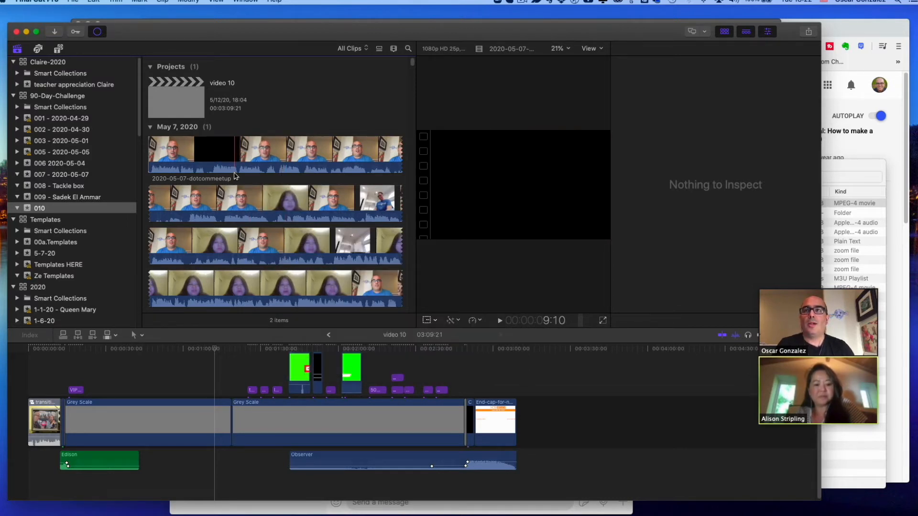
Step: Look through the imported recording and inspect the two Grey Scale clips and the Observer audio clip in the video 10 timeline
scroll(236, 176, down, 10)
scroll(236, 177, down, 3)
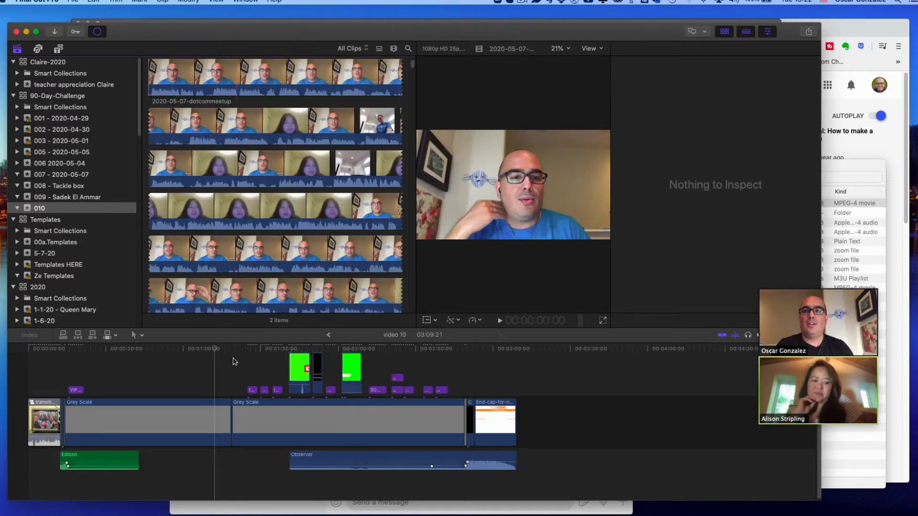
click(292, 429)
click(205, 426)
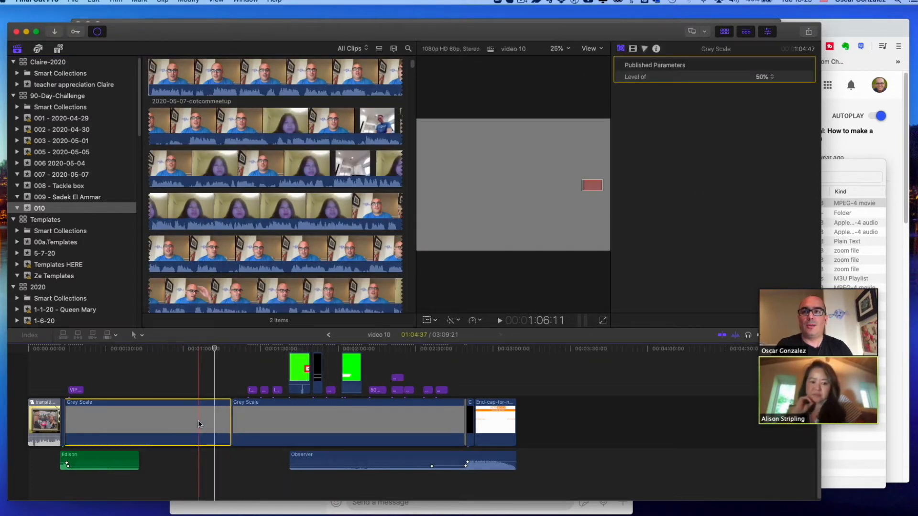
click(264, 425)
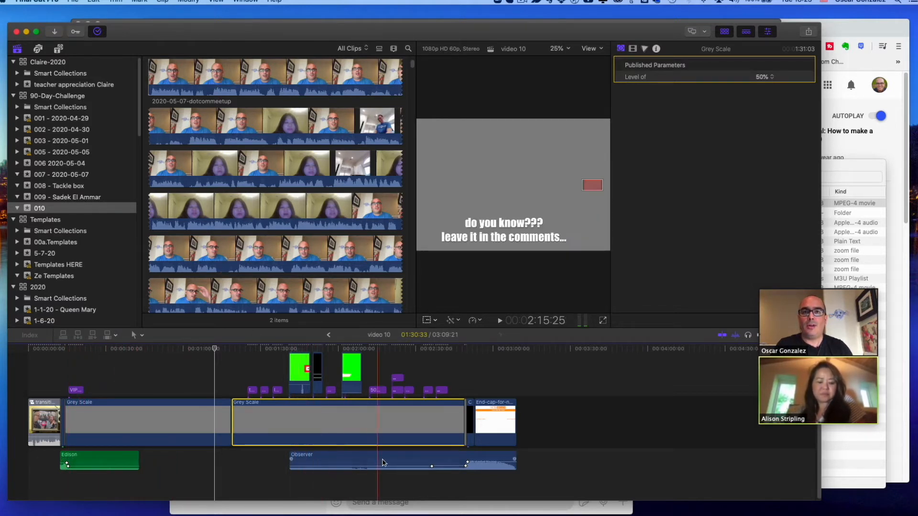
click(326, 464)
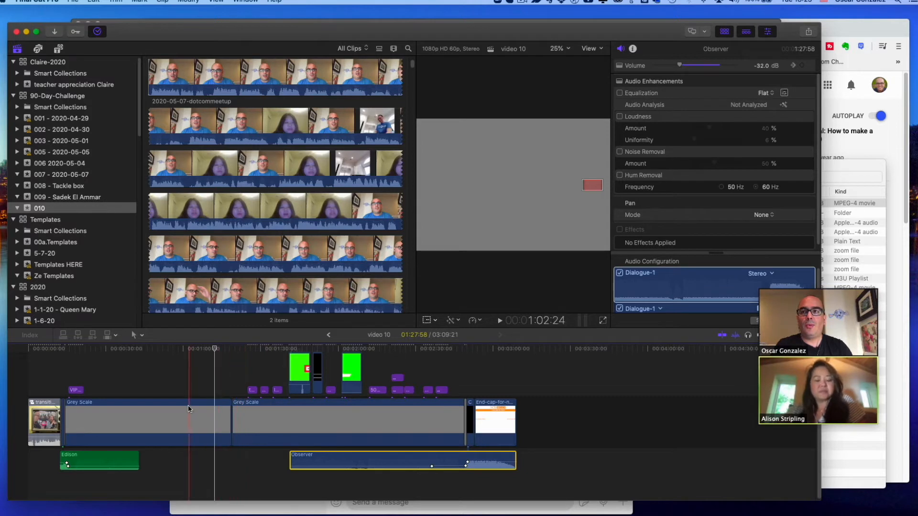
Step: Point out the connected titles and green-screen overlays, and park the playhead over the VIP Exclusive Announcement title
drag(243, 354, 452, 397)
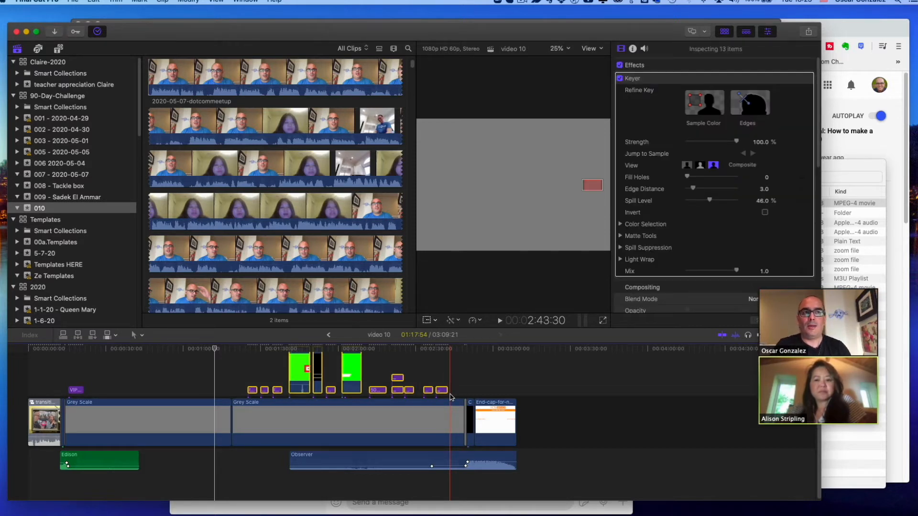
click(75, 382)
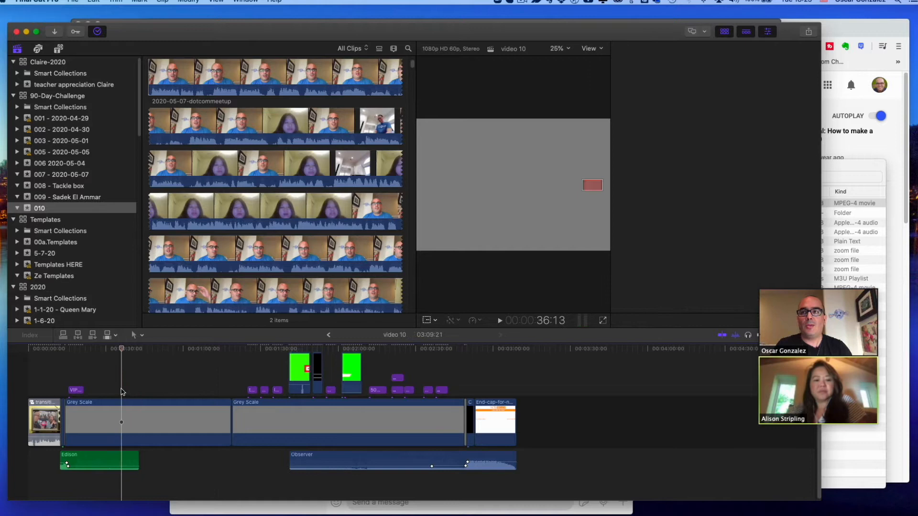
click(76, 390)
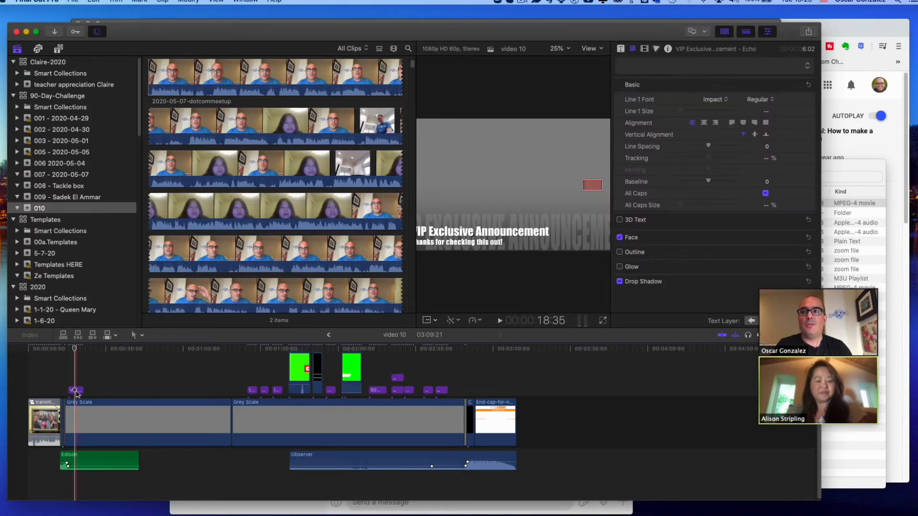
click(77, 375)
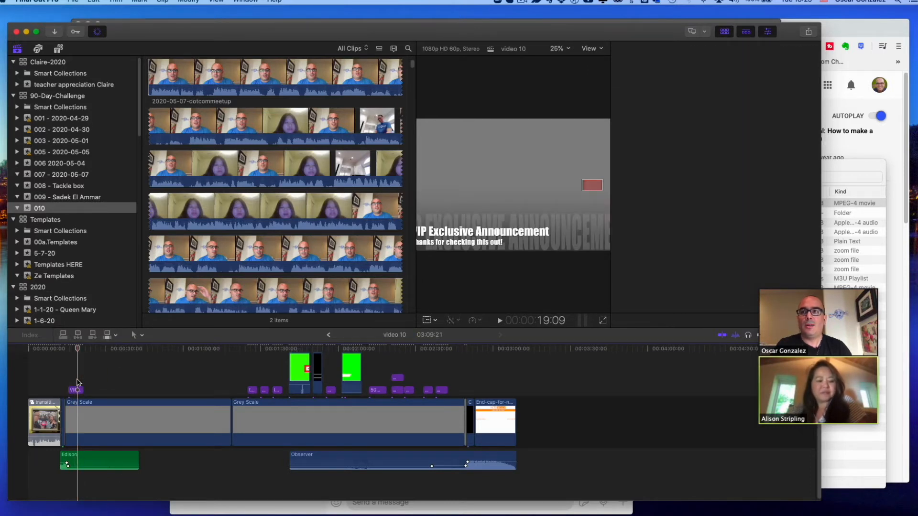
Step: Replace the first Grey Scale placeholder with the 2020-05-07-dotcommeetup recording, using the plain Replace option
key(F1)
click(79, 415)
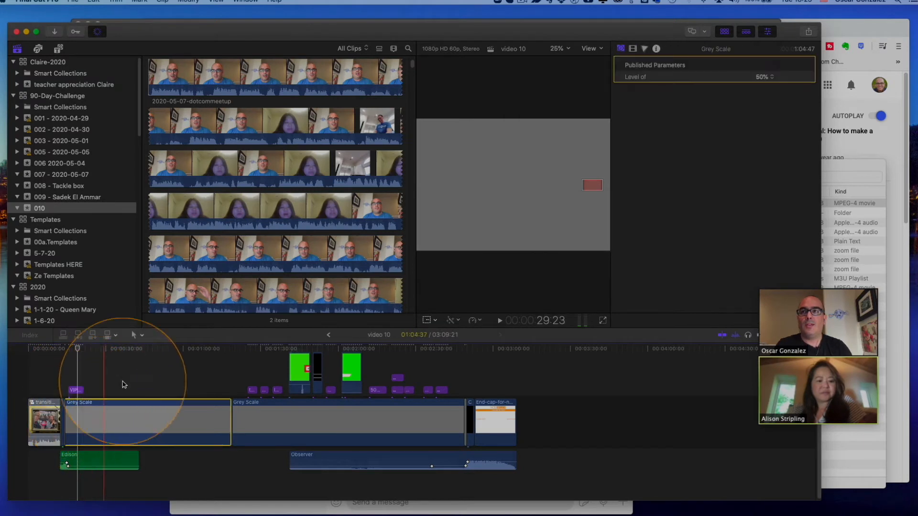
click(257, 248)
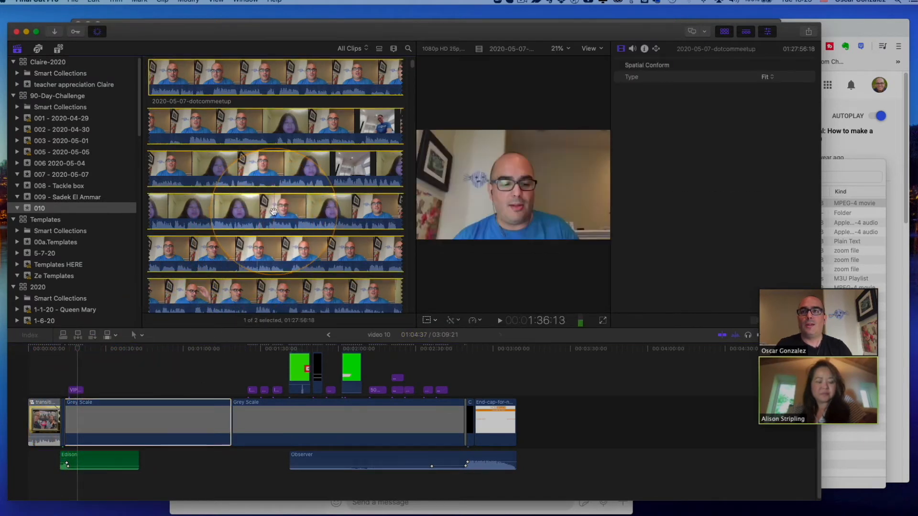
click(179, 418)
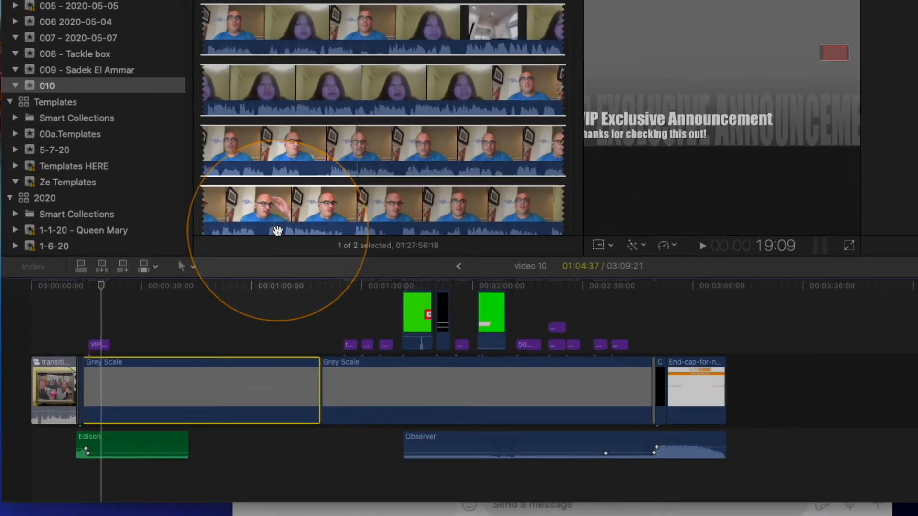
click(307, 157)
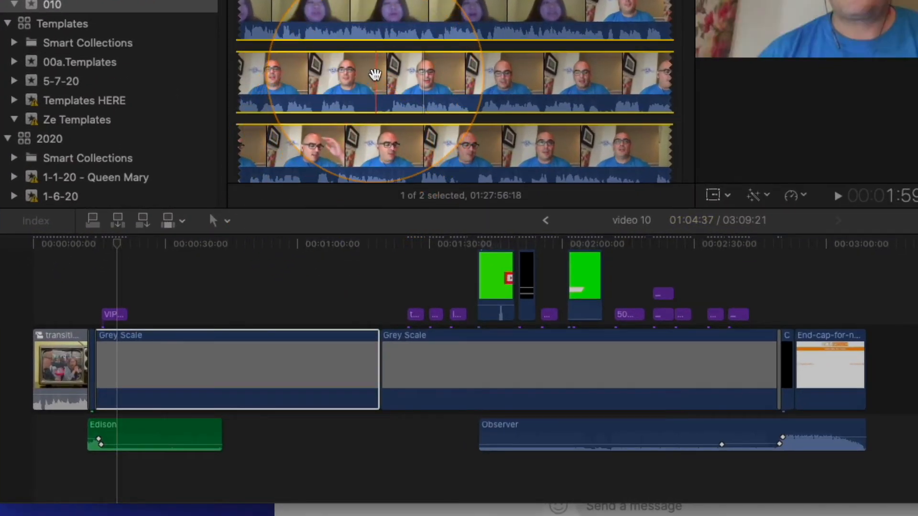
drag(365, 90, 267, 362)
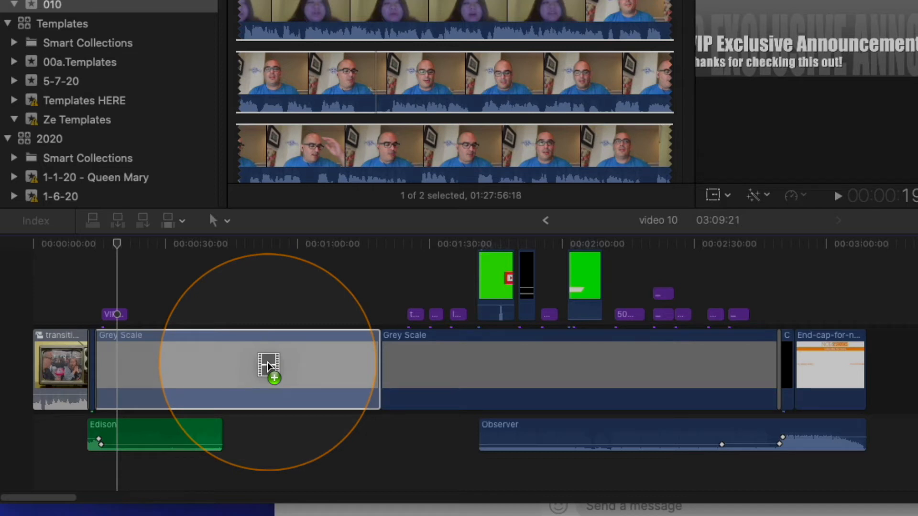
drag(268, 362, 268, 362)
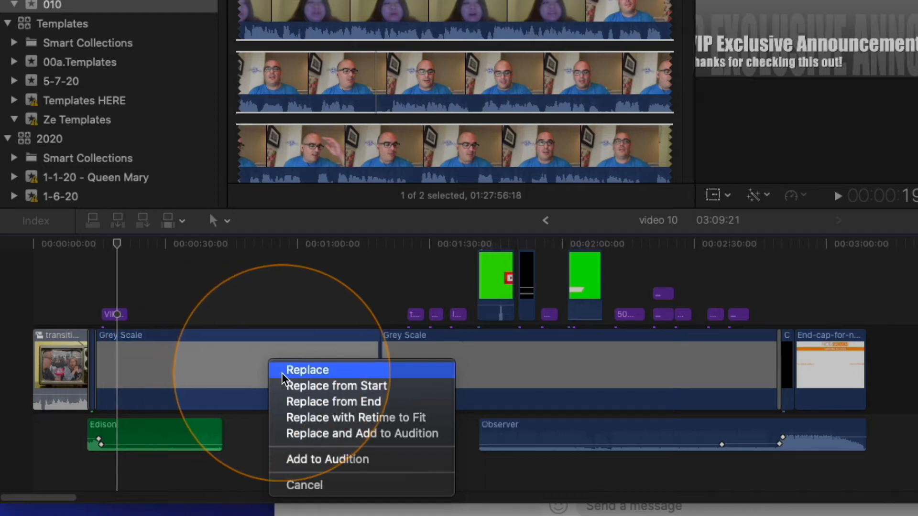
click(319, 372)
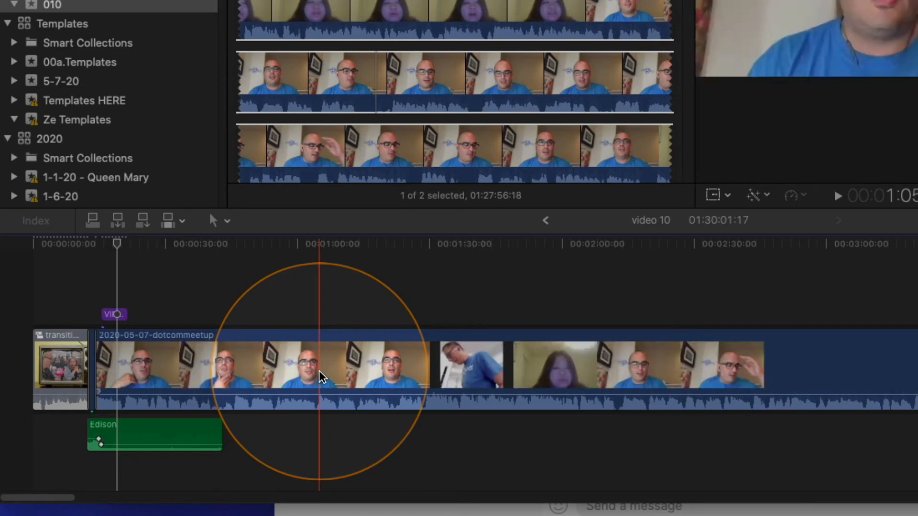
Step: Silence the 2020-05-07-dotcommeetup clip in the timeline by setting its volume to -∞ dB
click(320, 372)
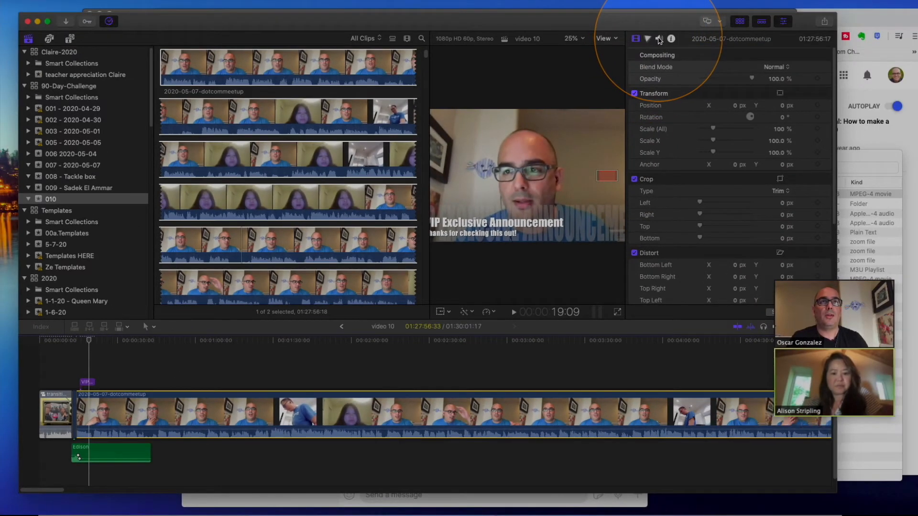
click(659, 39)
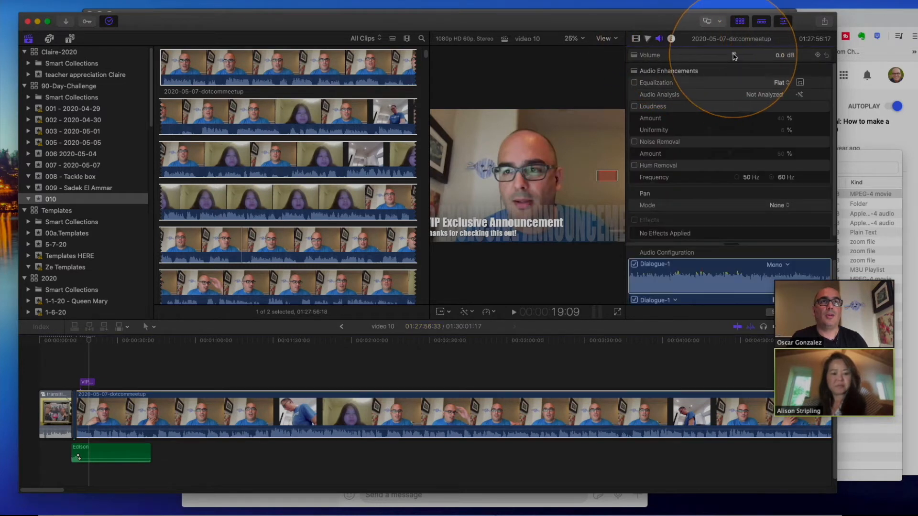
drag(733, 55, 667, 55)
Step: Move the Zoom participant thumbnails clear of the timeline controls and place the playhead shortly before 00:04:00 in the recording
click(451, 341)
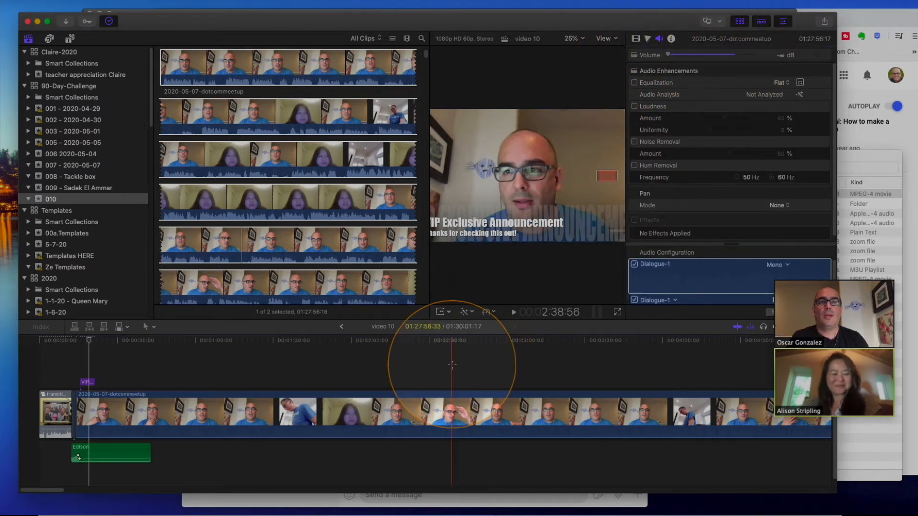
drag(809, 301, 820, 105)
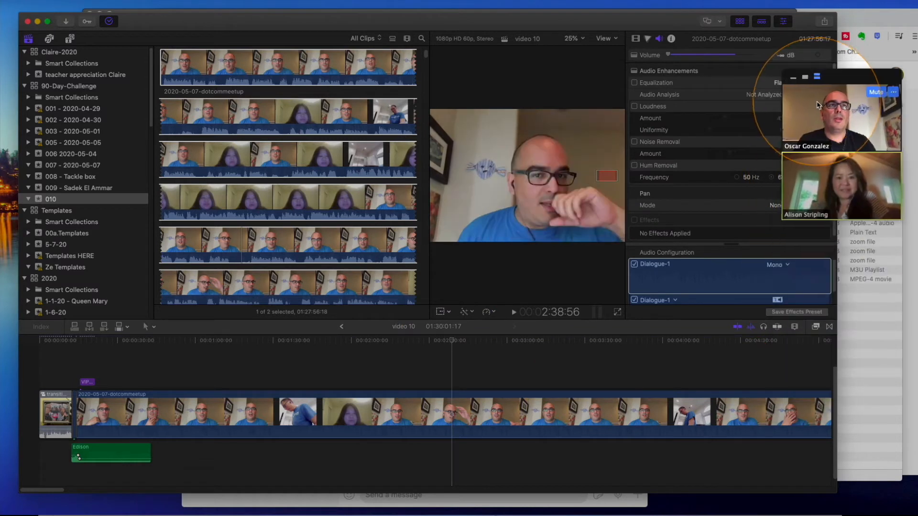
click(656, 367)
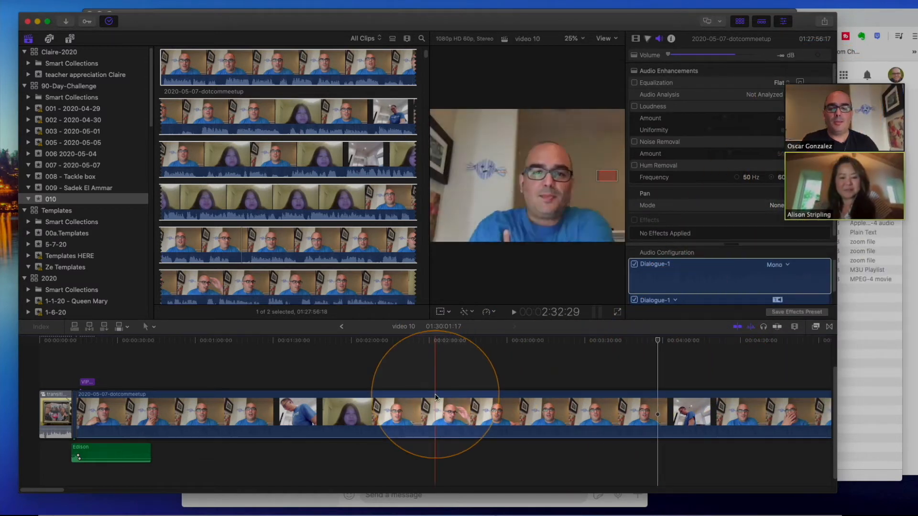
Step: Review the full video 10 timeline and select the Grey Scale placeholder right after the 2020-05-07-dotcommeetup recording
key(shift+z)
key(super+minus)
key(super+minus)
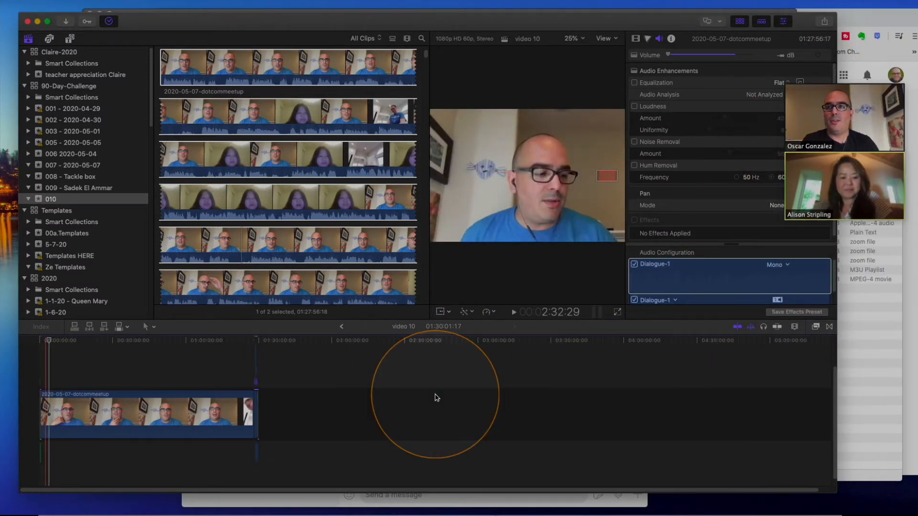
key(super+equal)
key(super+equal)
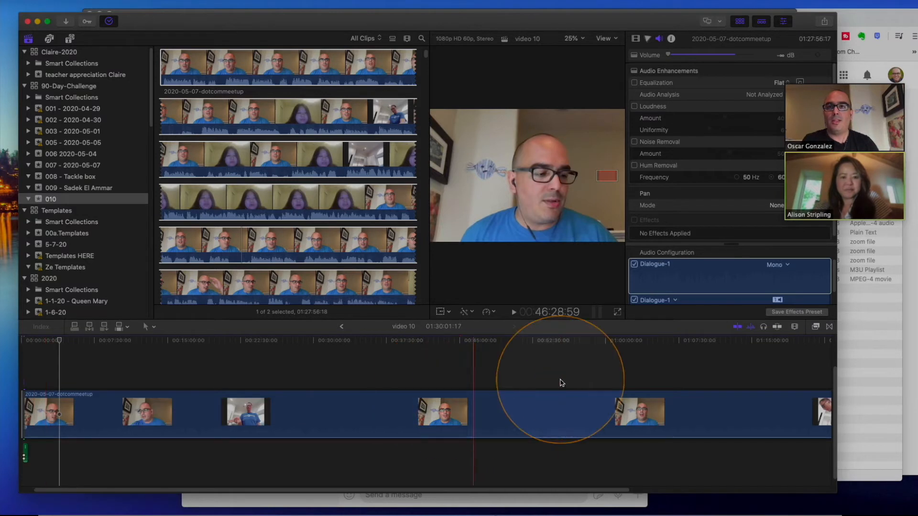
scroll(463, 391, right, 5)
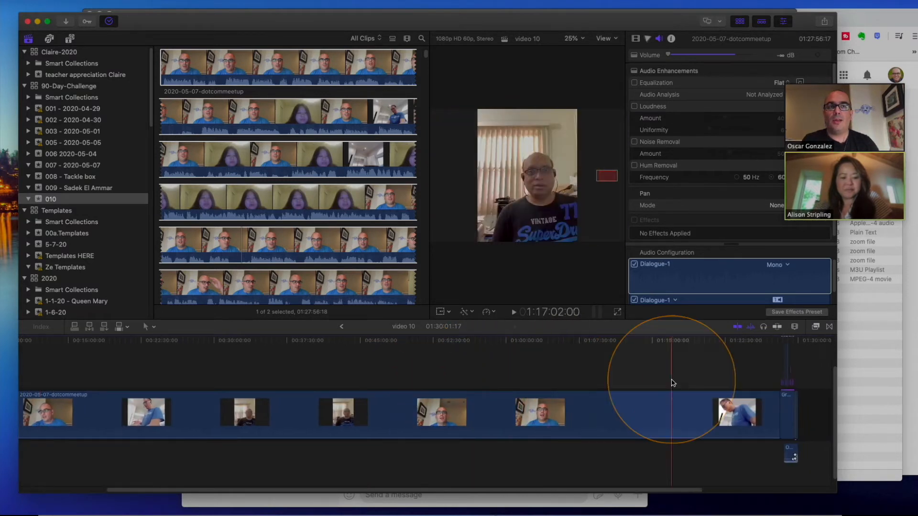
click(786, 408)
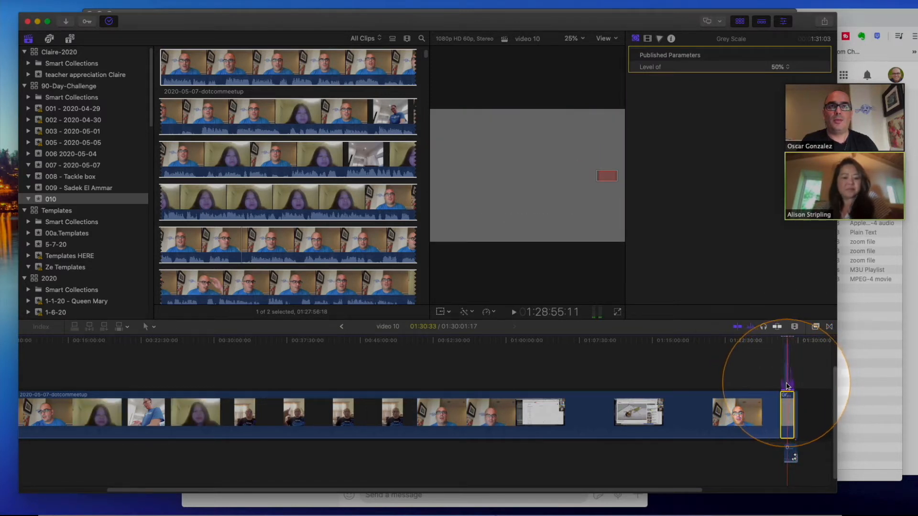
Step: Examine the 2020-05-07-dotcommeetup clip in close detail around the 29-minute mark of the timeline
scroll(675, 390, left, 5)
scroll(674, 391, left, 2)
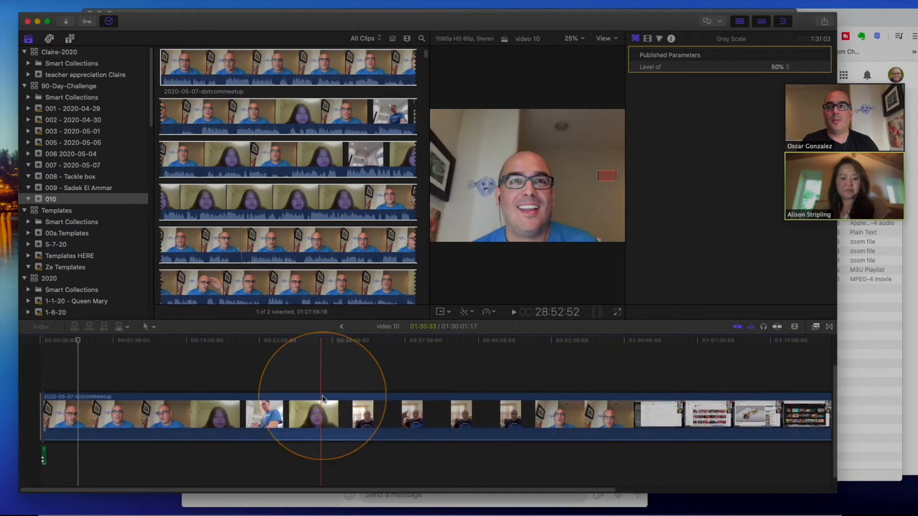
key(super+equal)
key(super+equal)
key(super+equal)
key(super+equal)
key(super+equal)
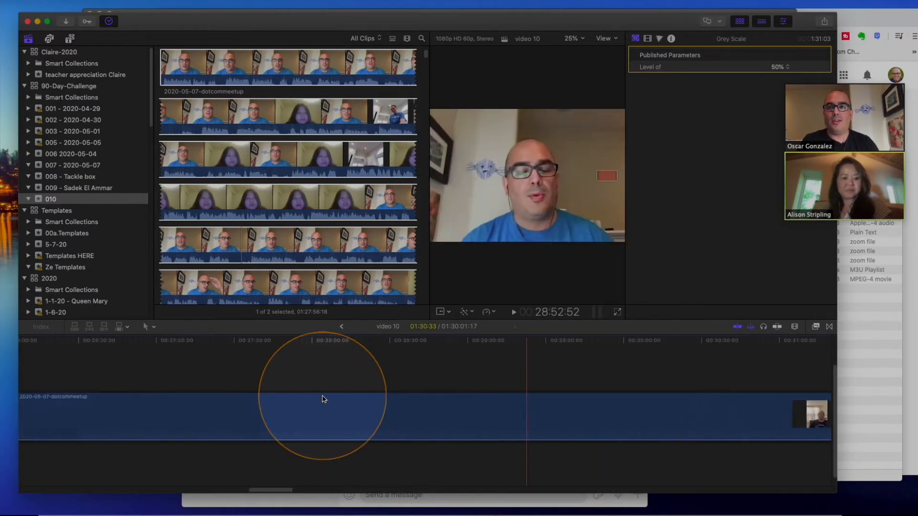
Step: Add a marker to the 2020-05-07-dotcommeetup clip at 1:36:55 in the timeline
key(super+equal)
key(super+equal)
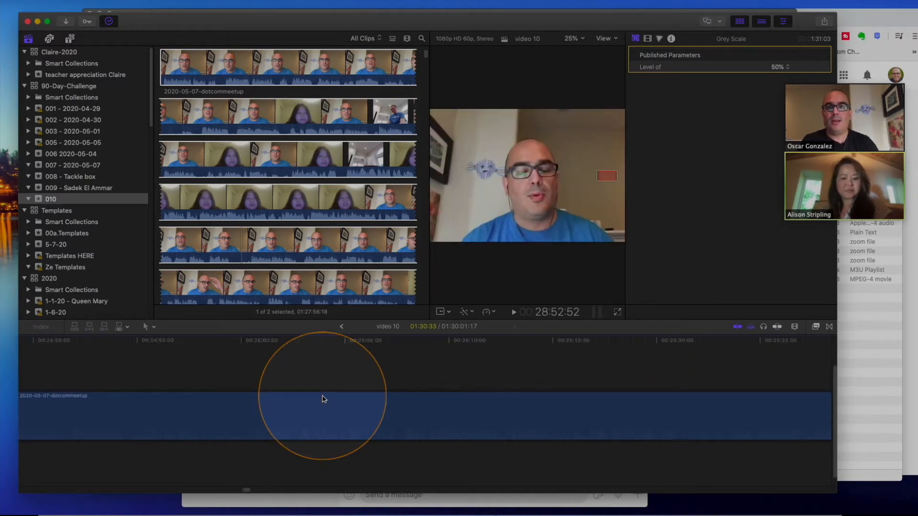
scroll(267, 400, left, 10)
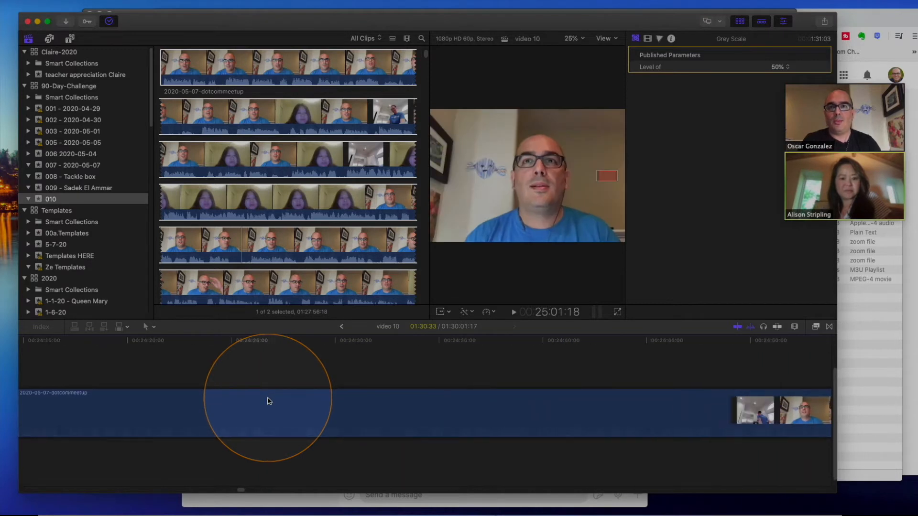
scroll(269, 401, left, 15)
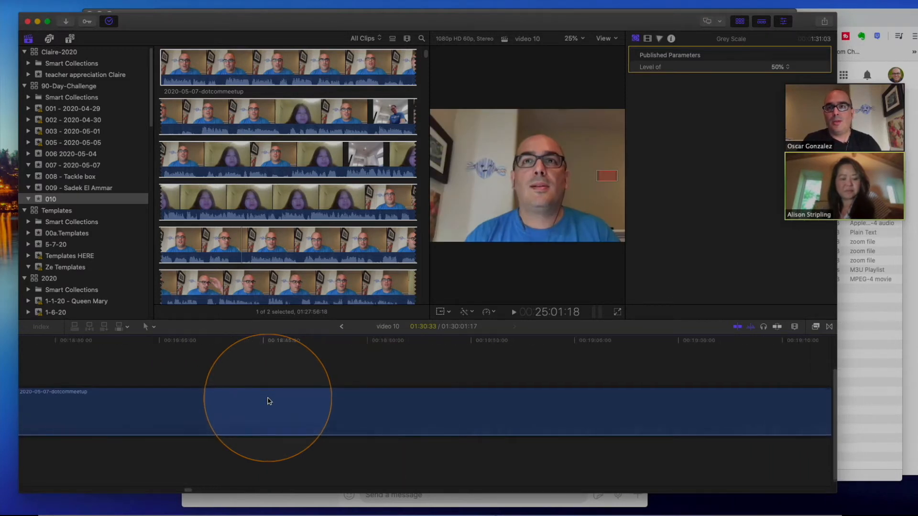
scroll(269, 401, left, 10)
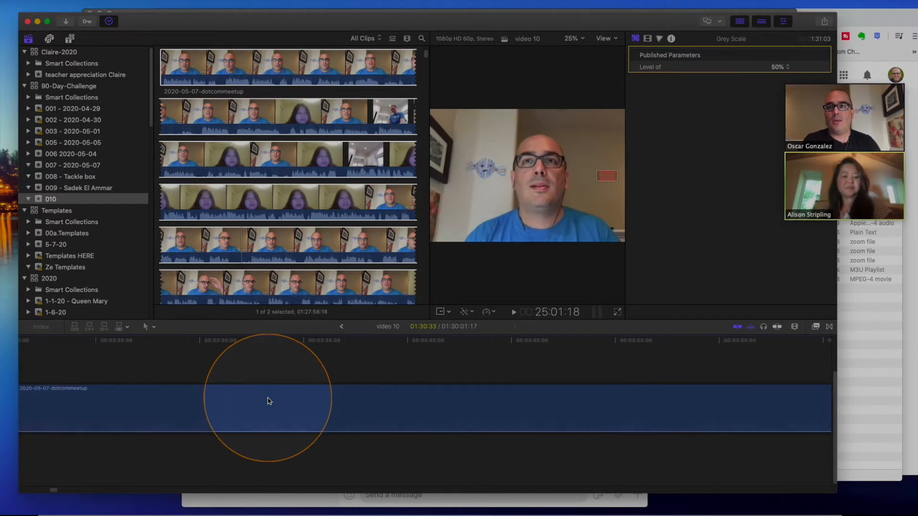
scroll(448, 408, left, 5)
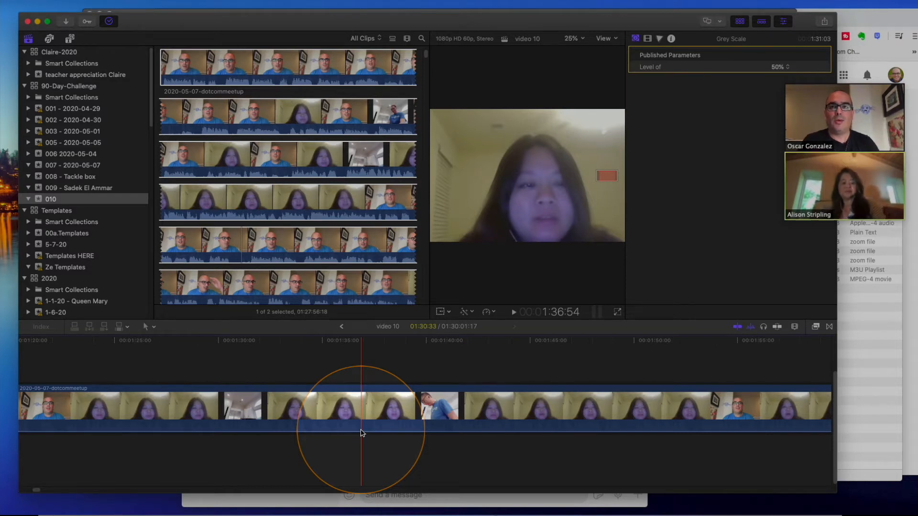
click(361, 433)
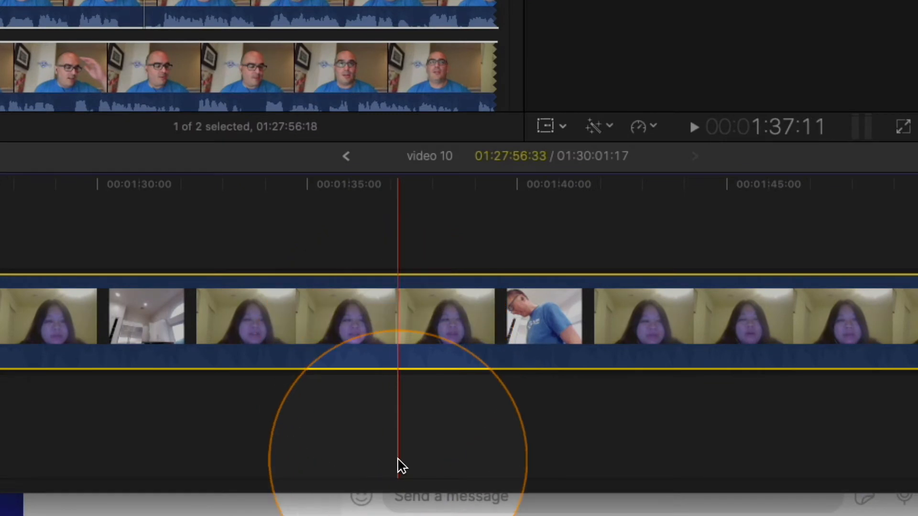
click(385, 248)
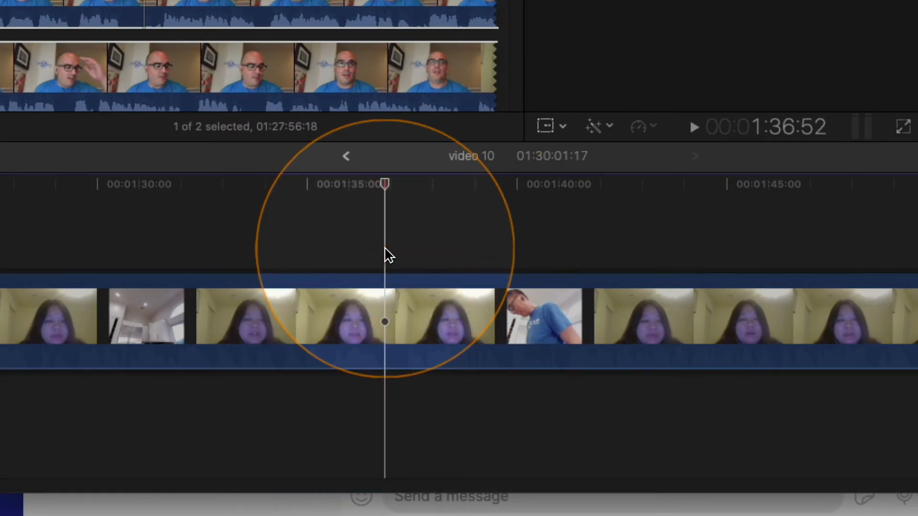
key(super+b)
click(405, 252)
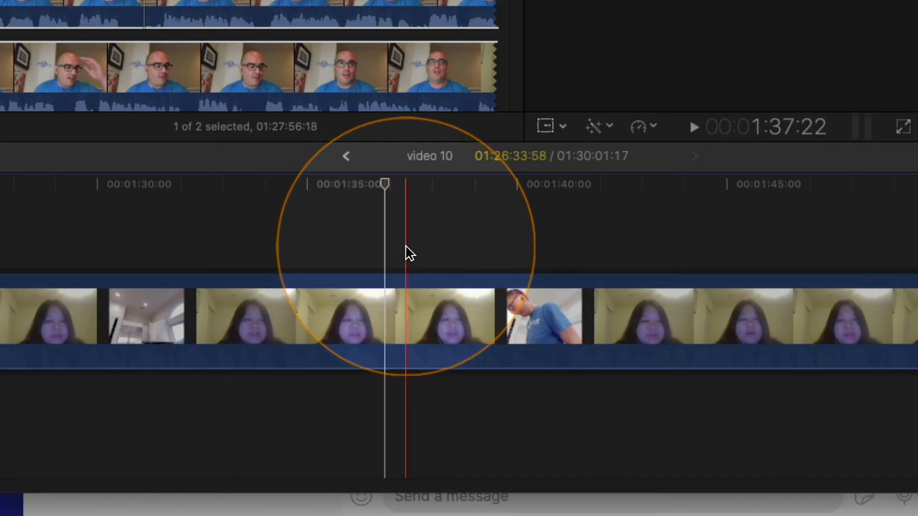
click(388, 249)
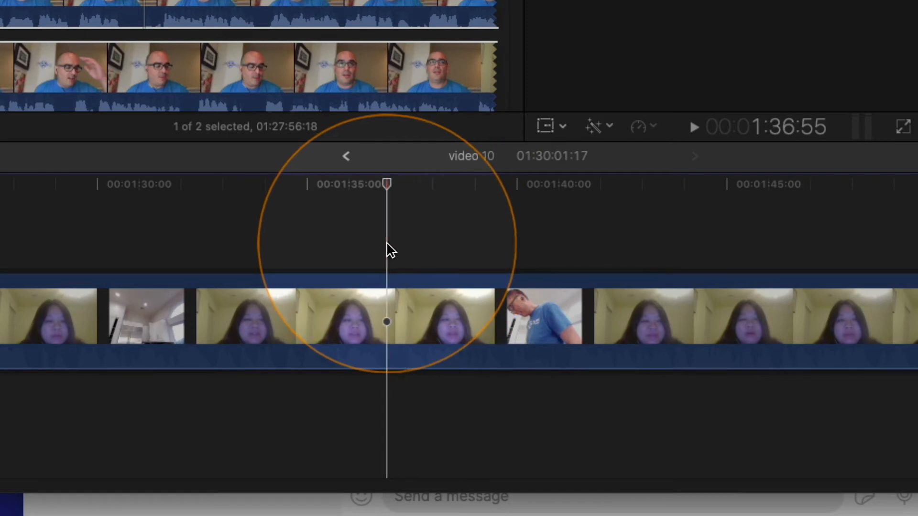
key(b)
key(m)
key(a)
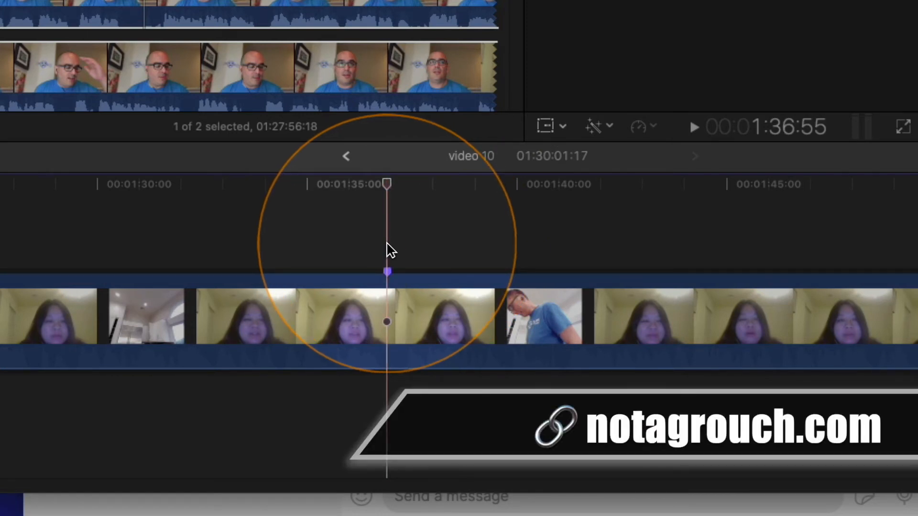
Step: Set a range start at 1:36:54 on the clip, one frame before the marker
click(338, 248)
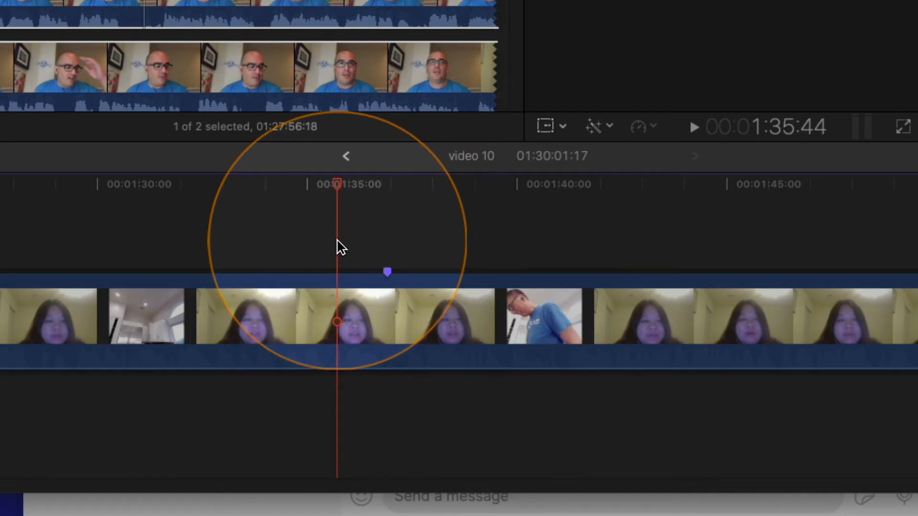
click(381, 310)
click(390, 250)
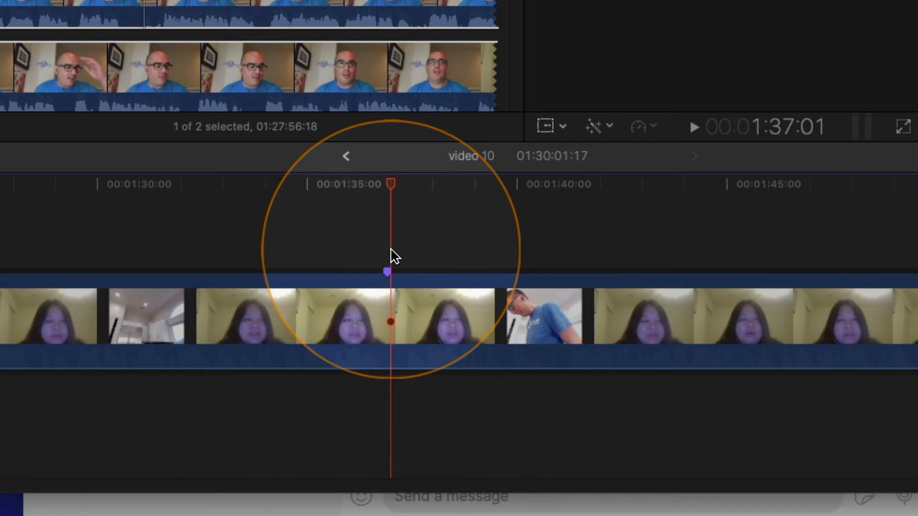
key(Left)
key(Left)
key(Left)
key(Left)
key(Left)
key(Left)
key(Left)
key(i)
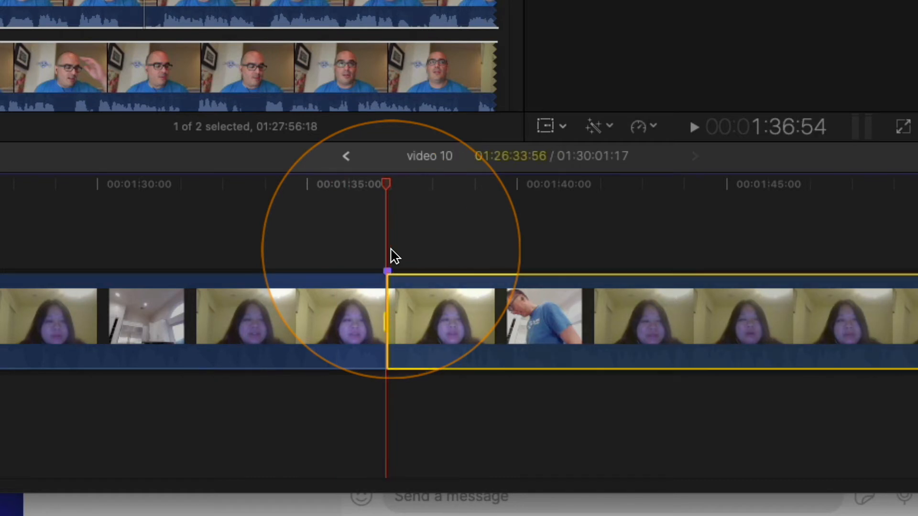
Step: Play on from the range start and set the range end at 1:37:10
key(space)
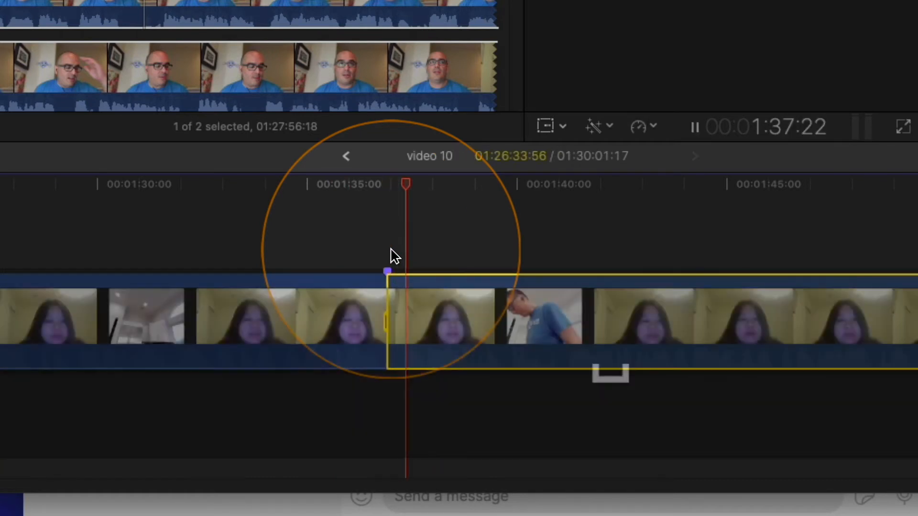
key(space)
key(shift+Left)
key(shift+Left)
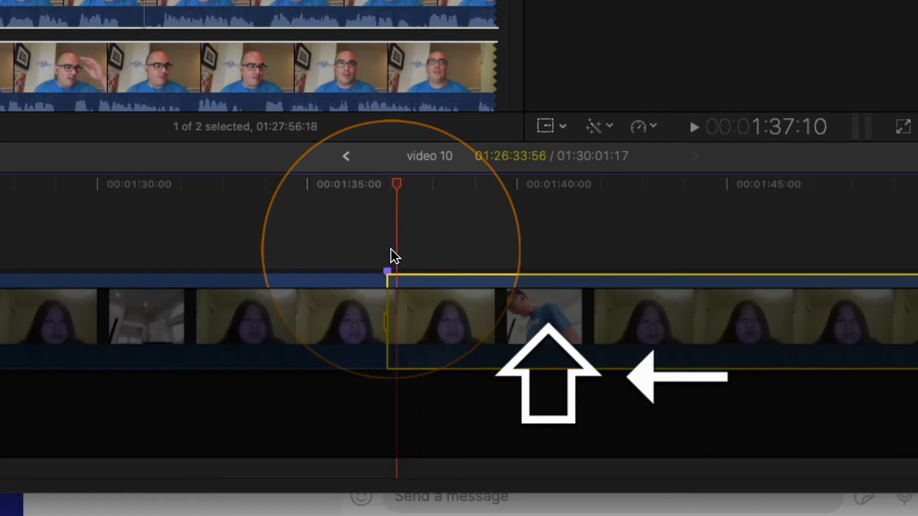
key(o)
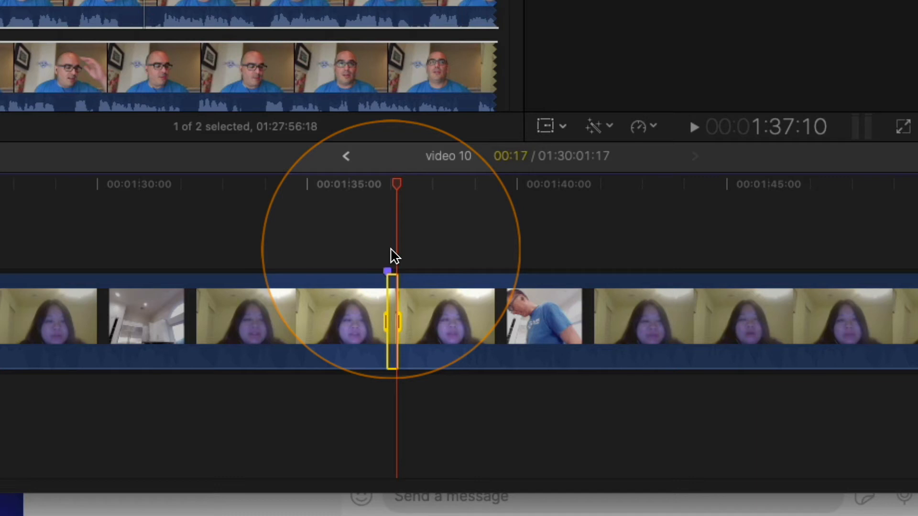
Step: Delete the marked range from the timeline and undo the deletion
key(BackSpace)
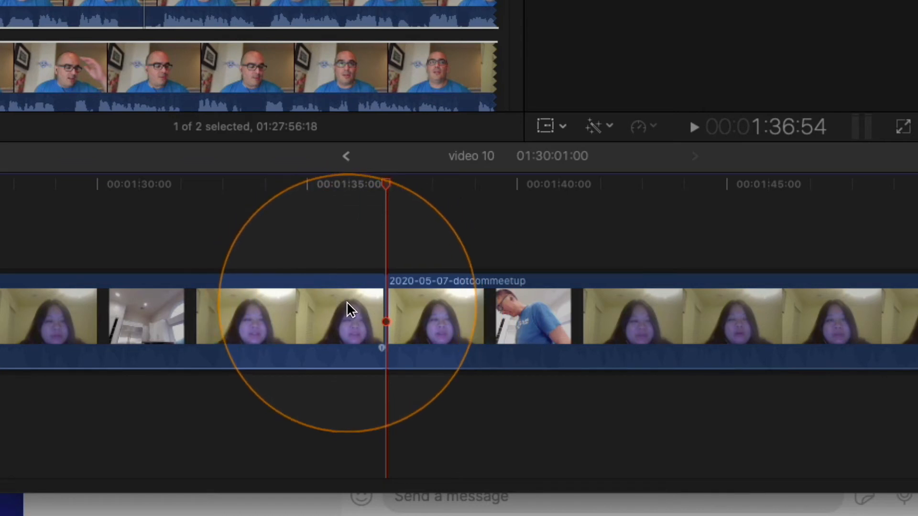
key(super)
key(super+minus)
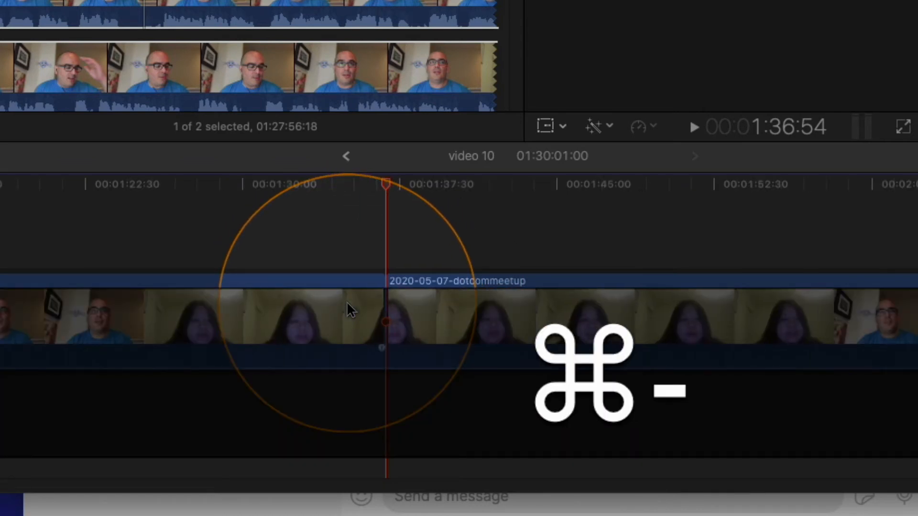
key(super+z)
Step: Rewind the footage to find an earlier cut point and set the range start to 1:36:08
key(super+equal)
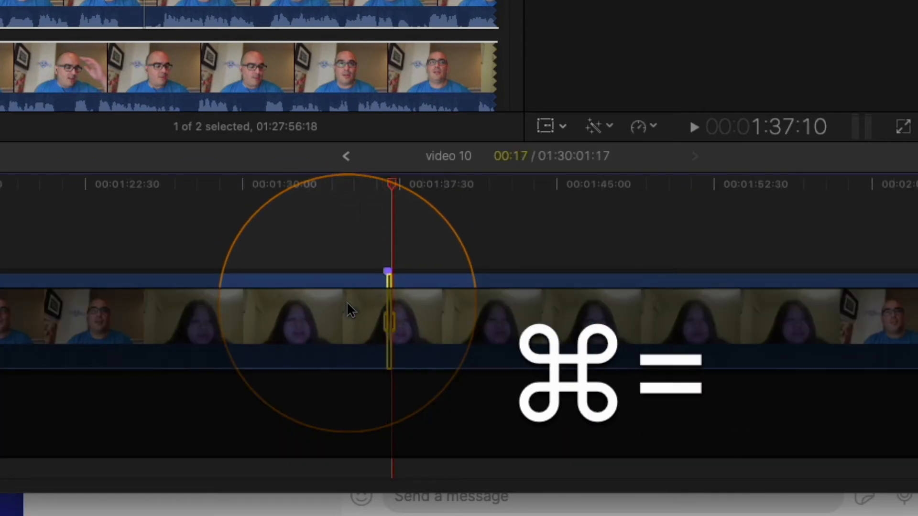
key(super+equal)
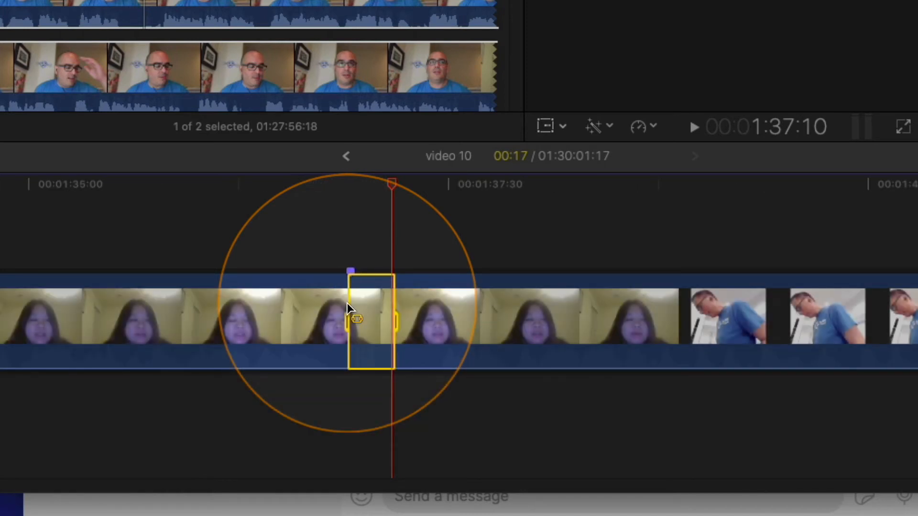
key(a)
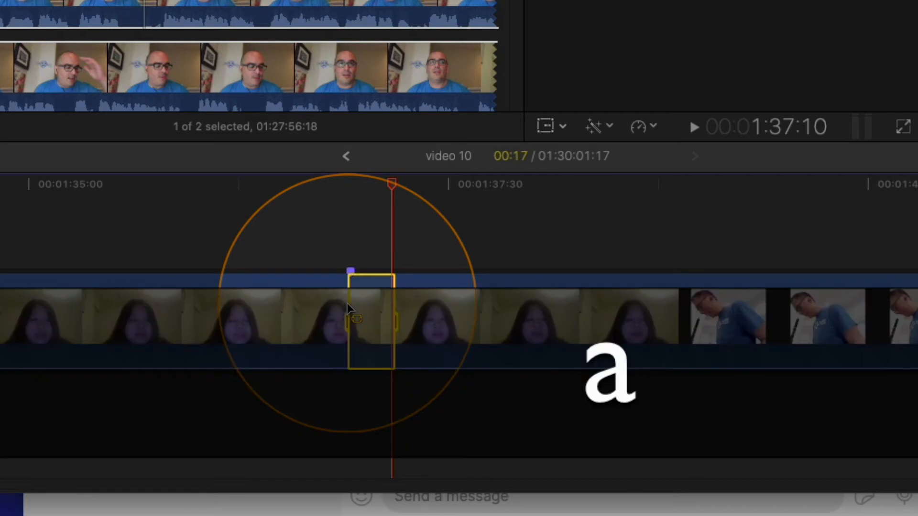
key(j)
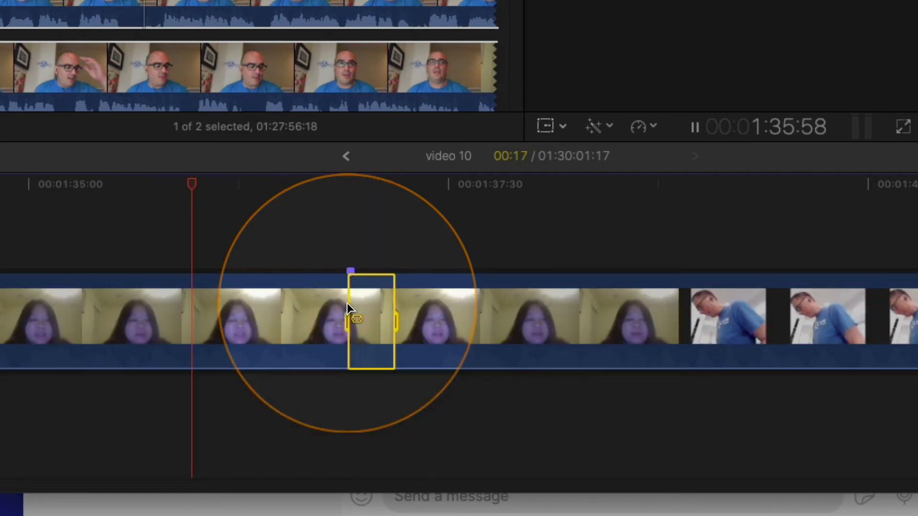
key(space)
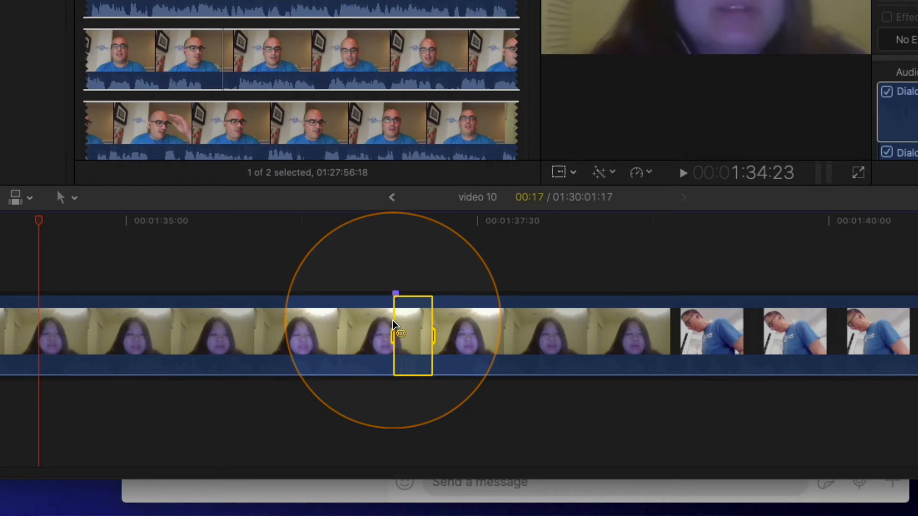
key(k)
key(space)
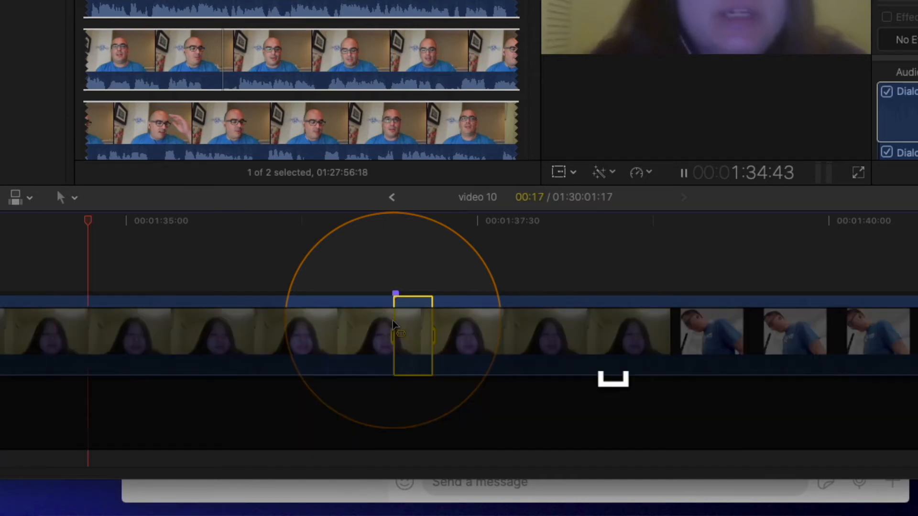
key(space)
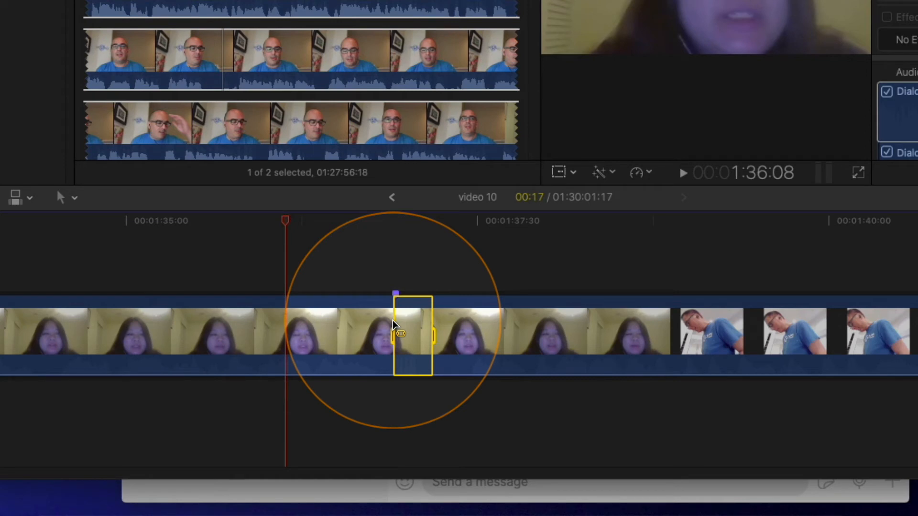
key(i)
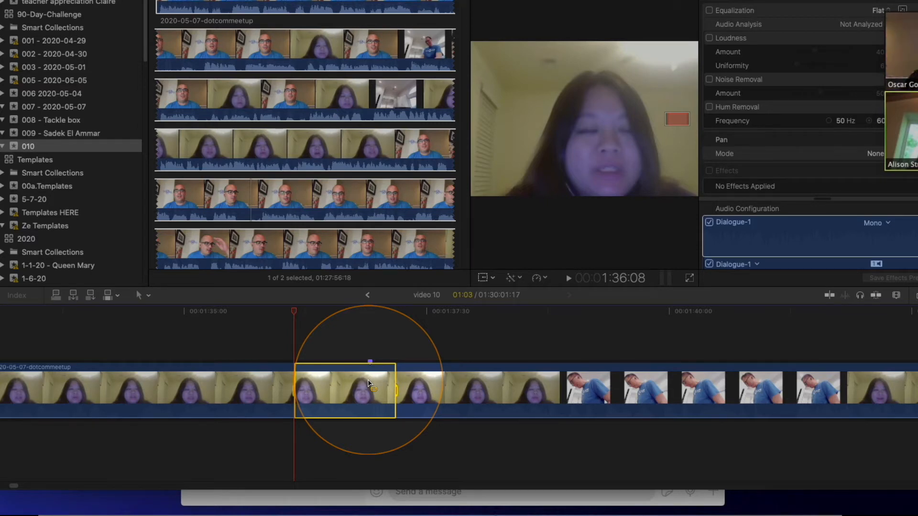
Step: Play forward to set the range end at 1:59:29, and delete the selected range from the timeline
key(space)
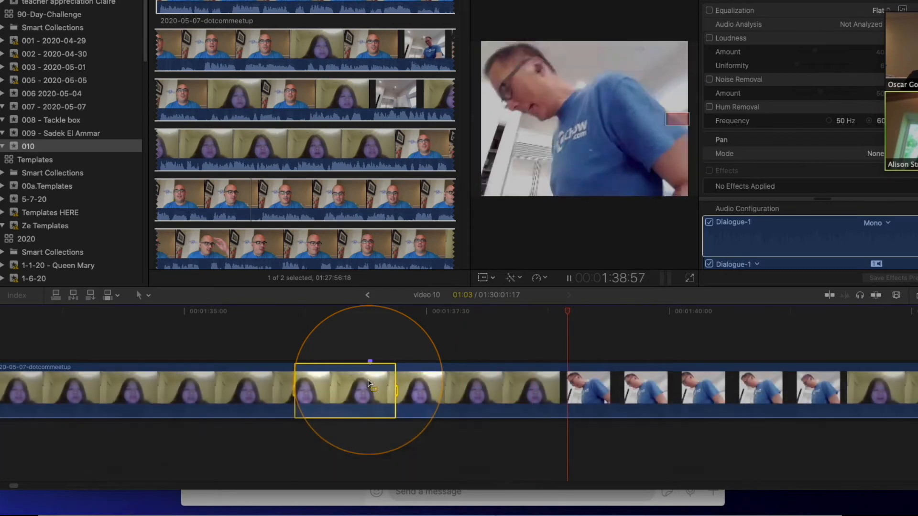
key(space)
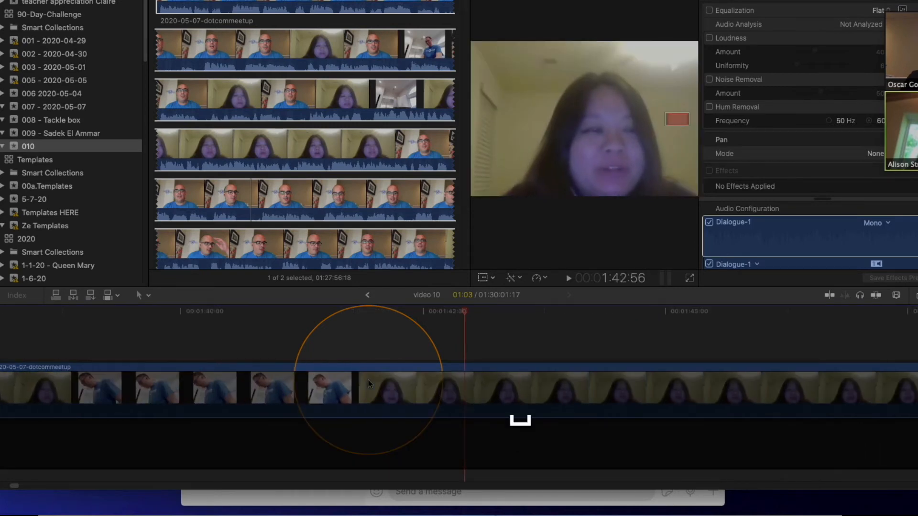
key(super+minus)
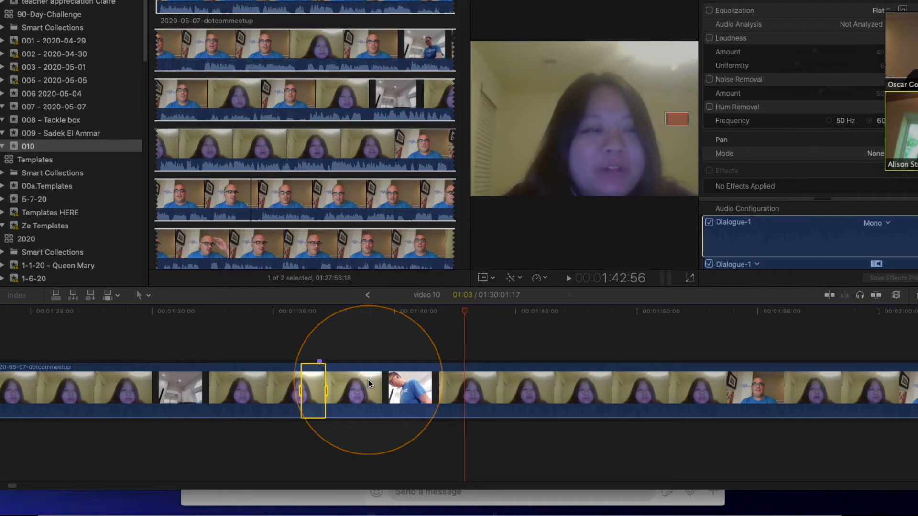
key(space)
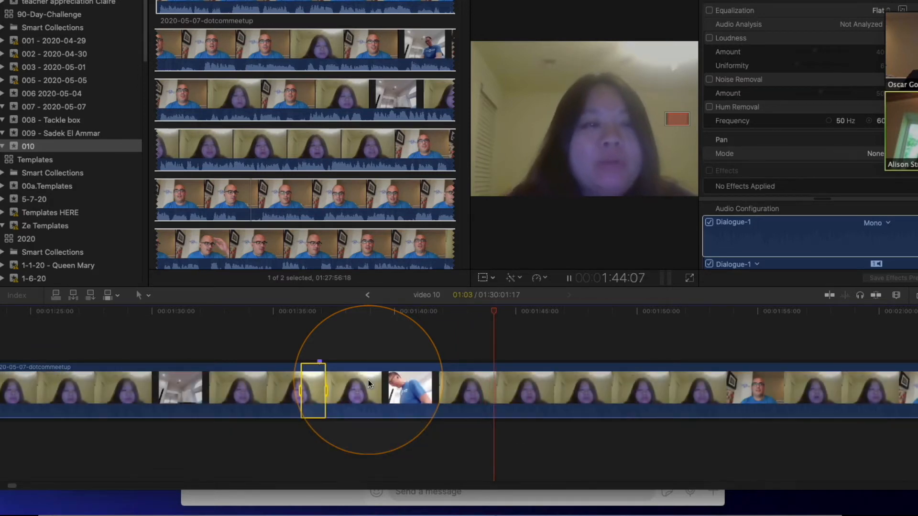
key(i)
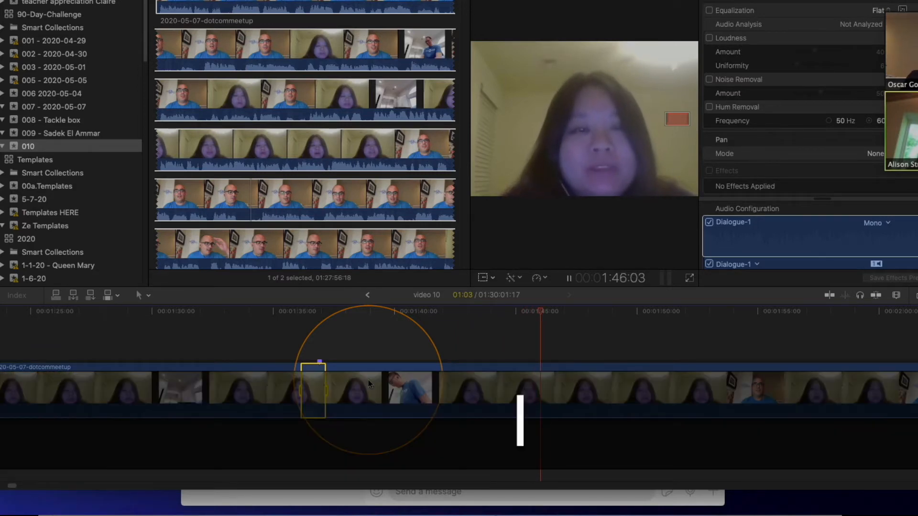
key(i)
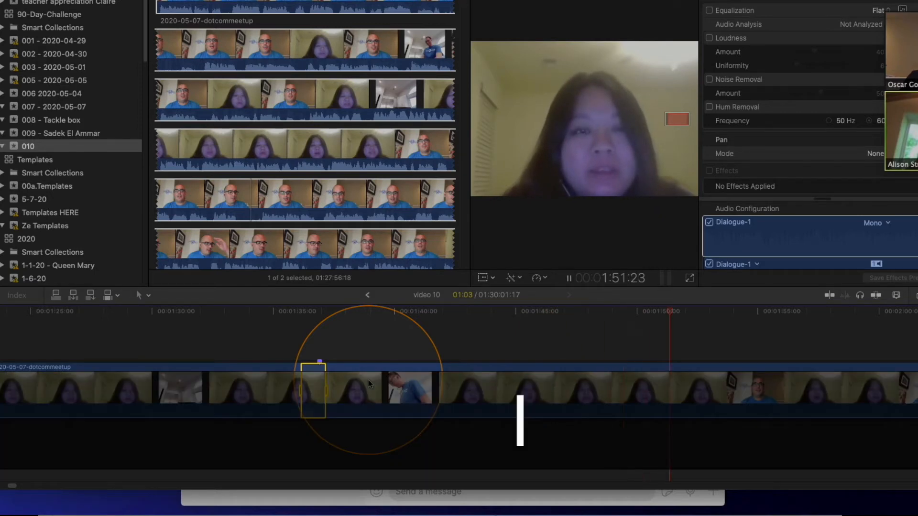
key(space)
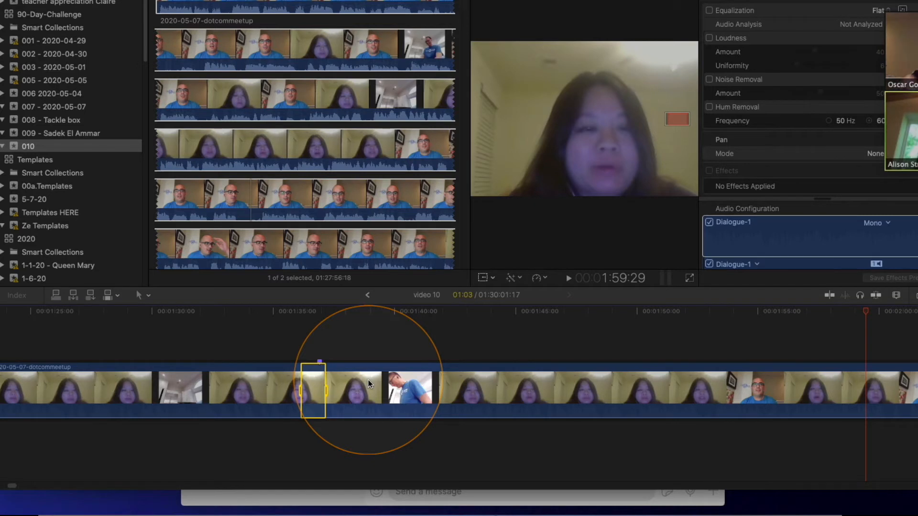
key(o)
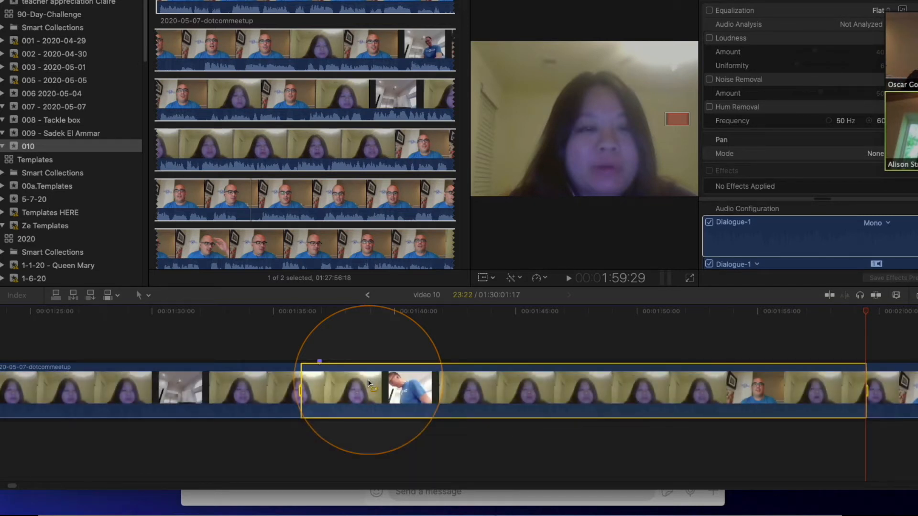
key(BackSpace)
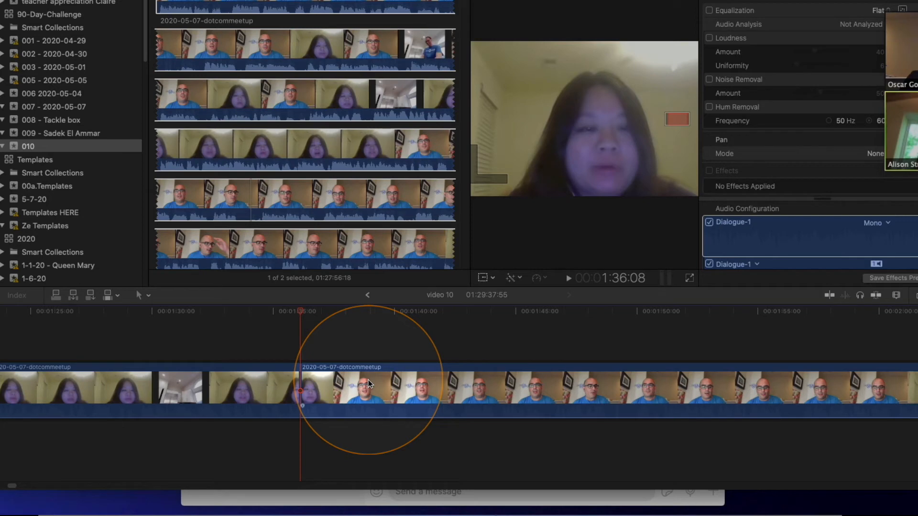
Step: Play the footage on from 1:36:08 and set the range end at 1:40:18
key(space)
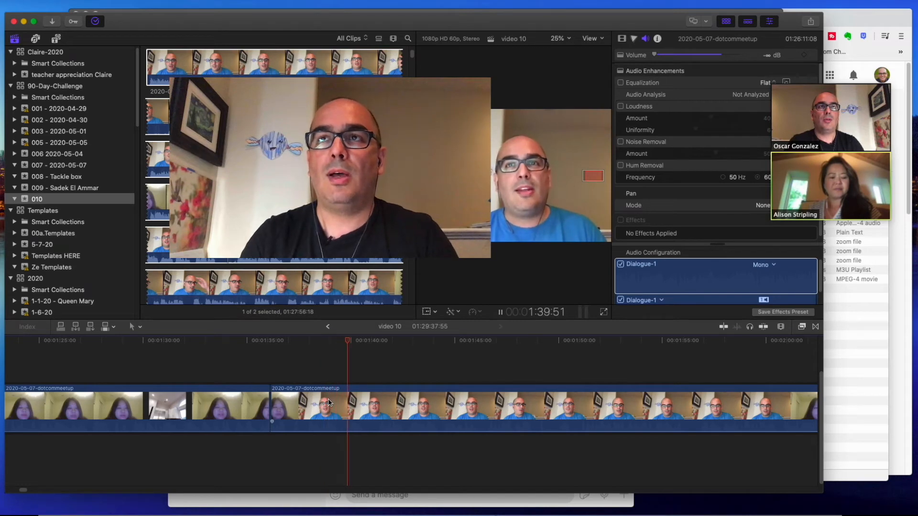
key(space)
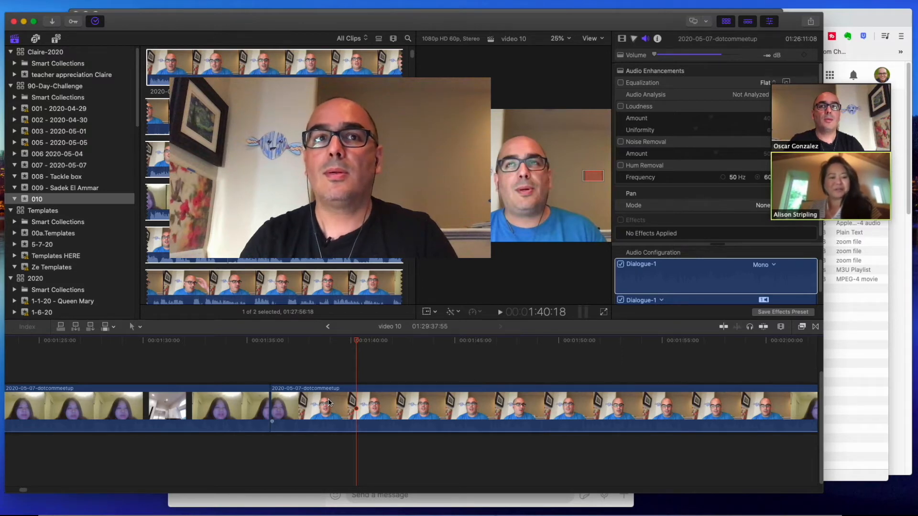
key(o)
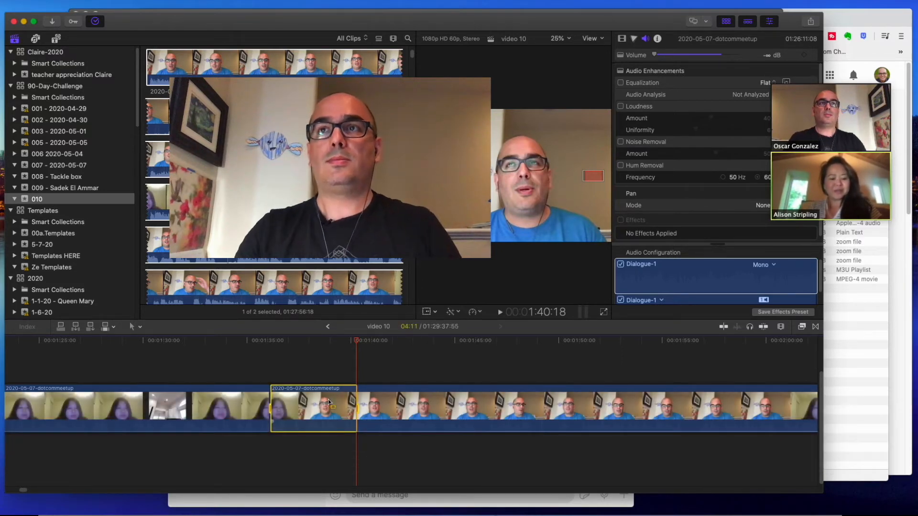
Step: Turn on skimming and snapping in the timeline, and move the playhead to 0:44:30
key(s)
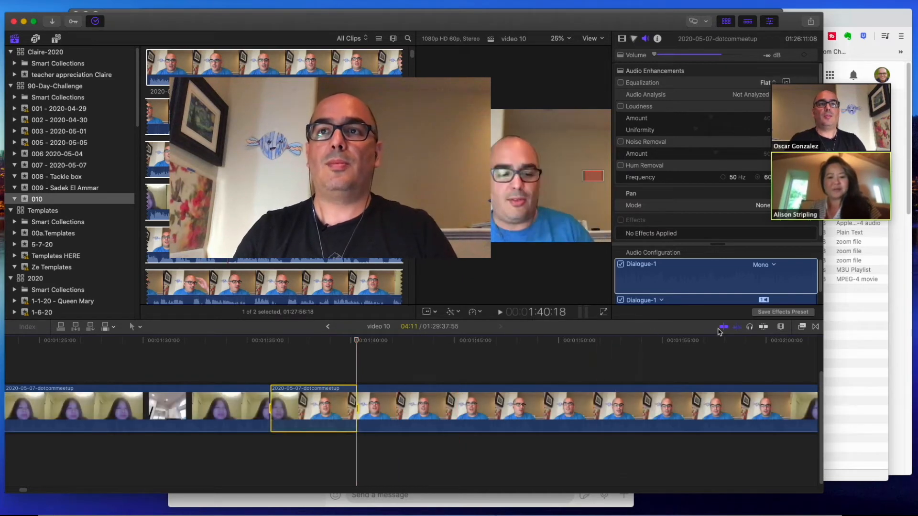
click(763, 328)
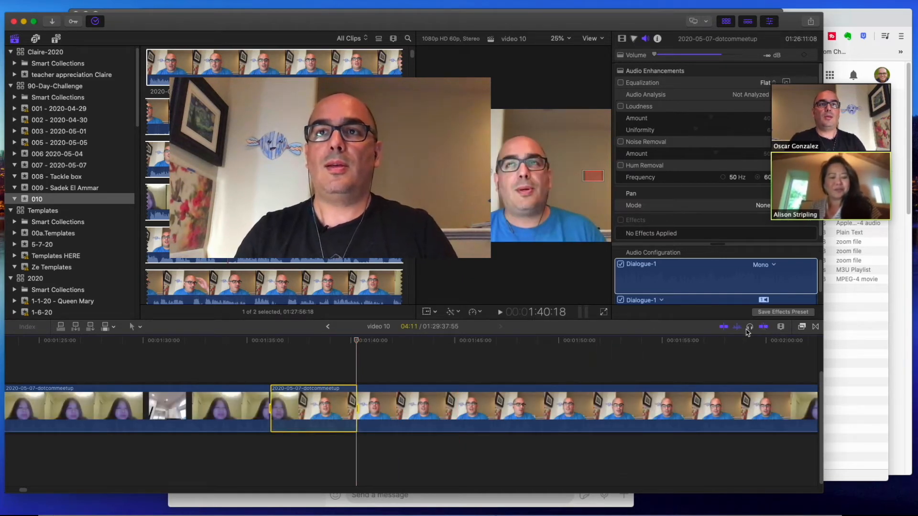
click(362, 361)
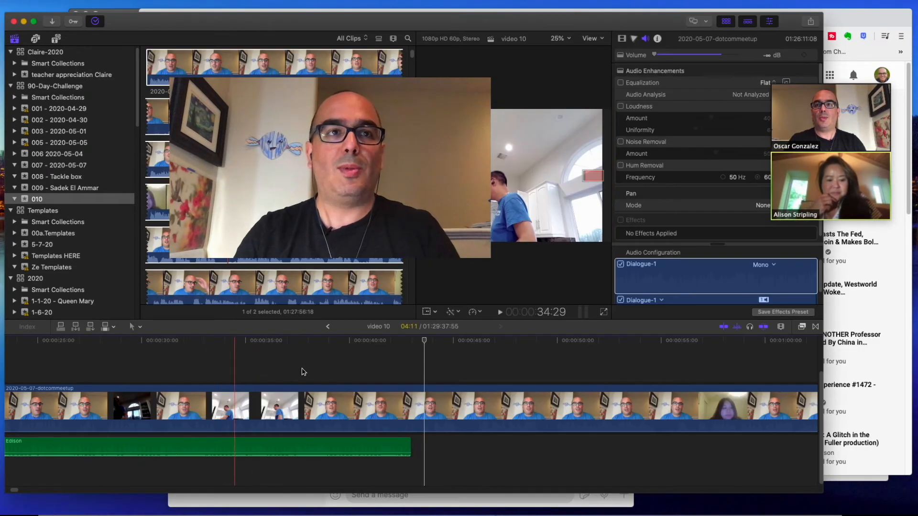
click(443, 380)
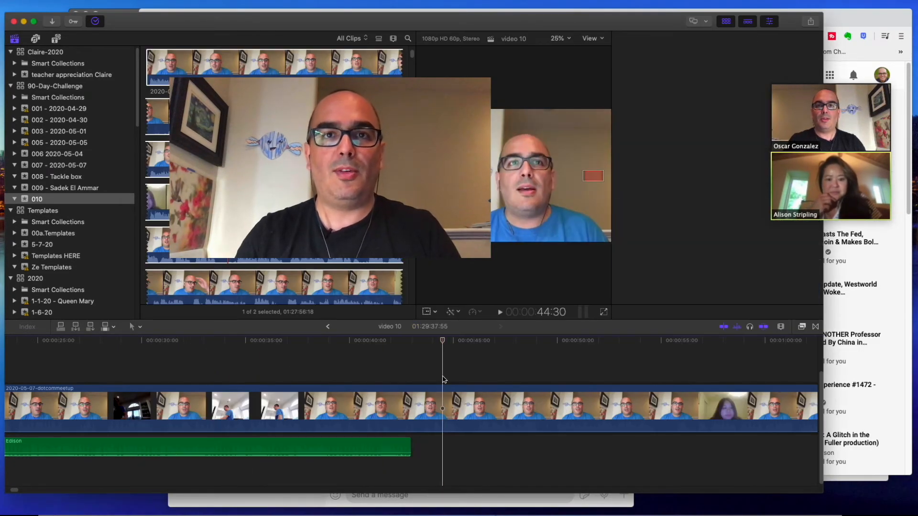
Step: Turn skimming off, mark a range about one second long starting near 0:46 in the meetup clip, and delete it
click(459, 407)
key(s)
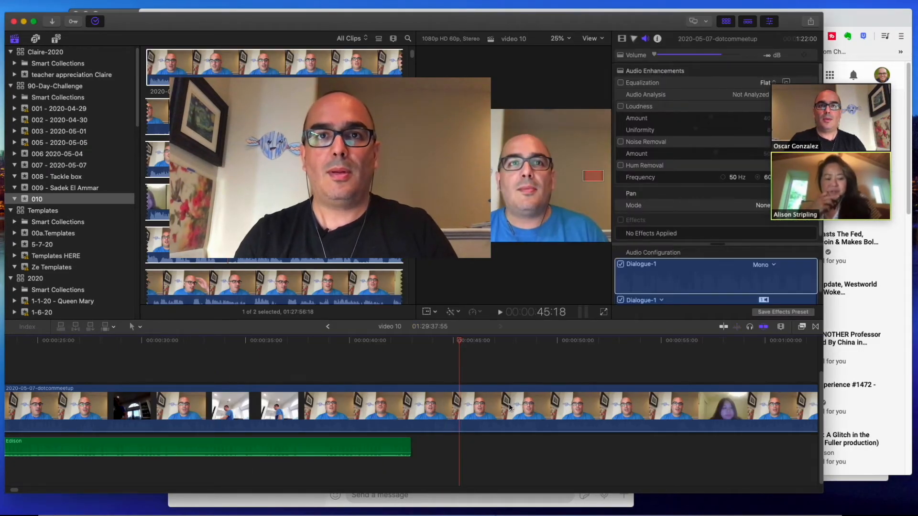
key(space)
key(space)
key(i)
key(space)
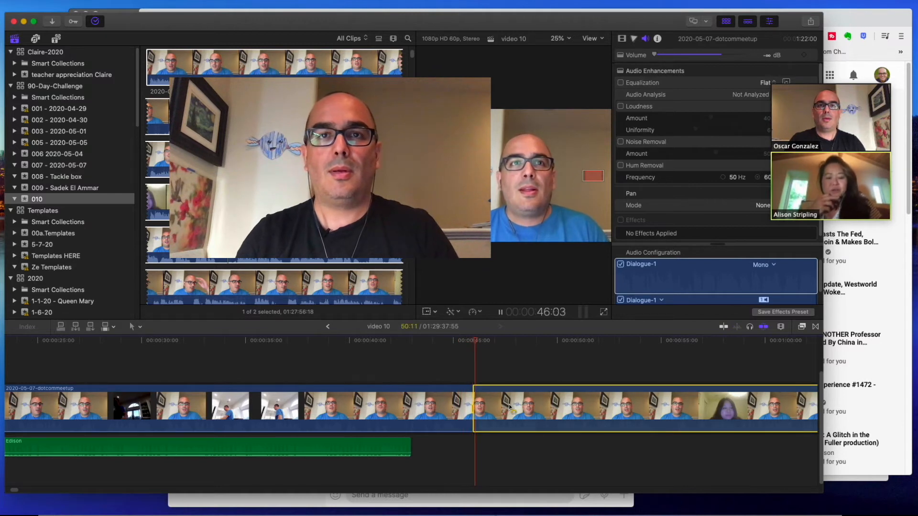
key(space)
key(o)
key(Delete)
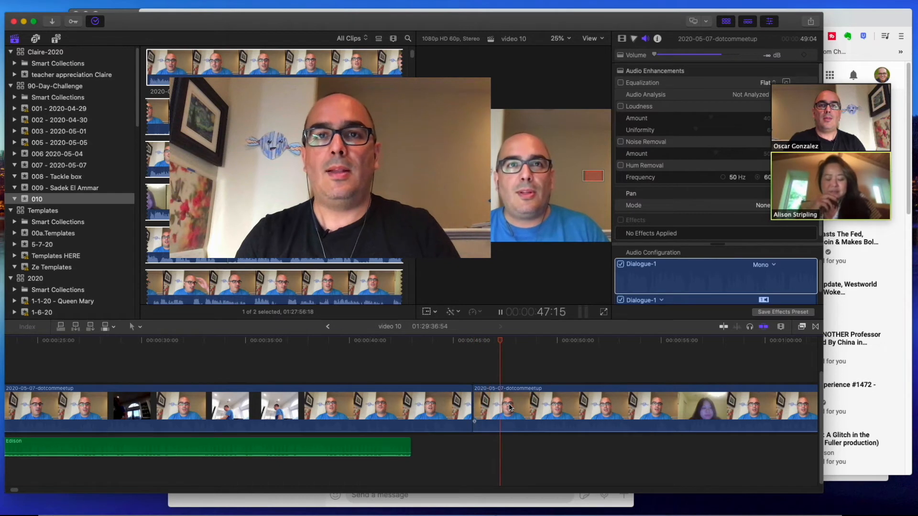
Step: Stop playback, switch to the Trim tool, and undo the last two range deletions
key(space)
key(t)
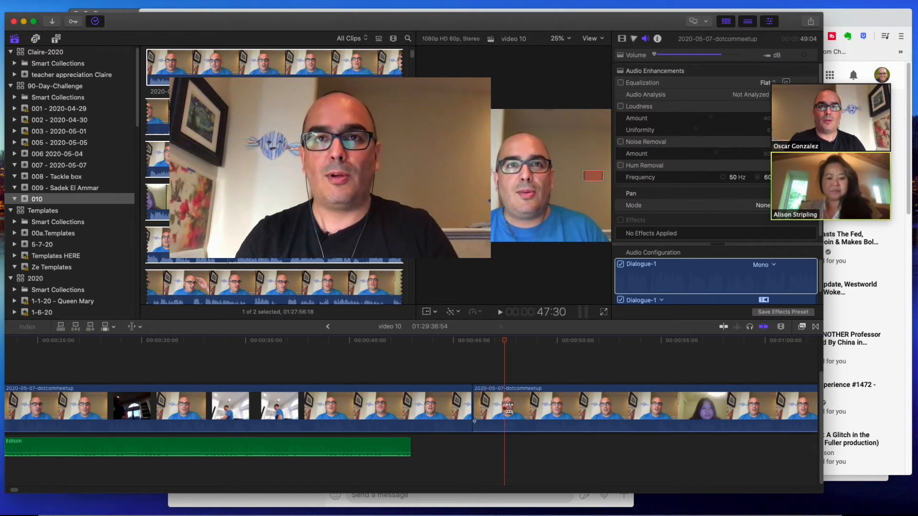
key(super+z)
key(super+z)
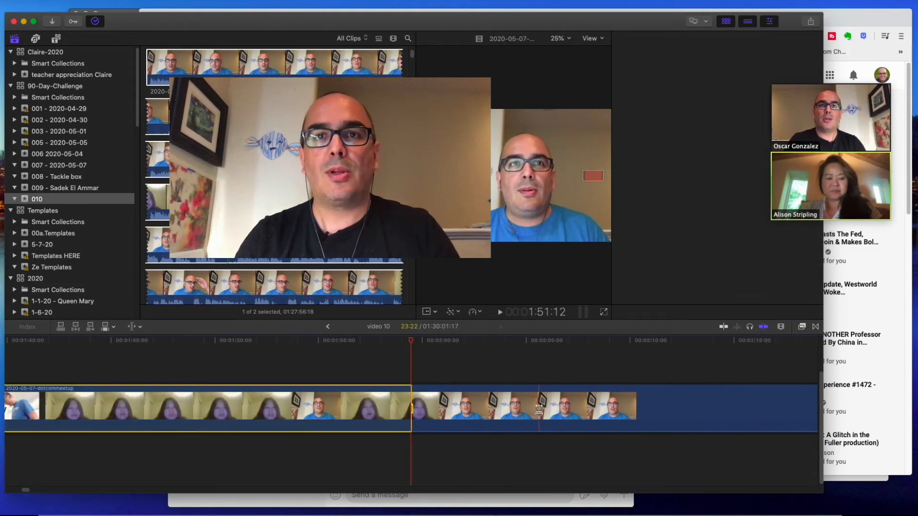
Step: Switch back to the Select tool and turn skimming on for the timeline
key(super+minus)
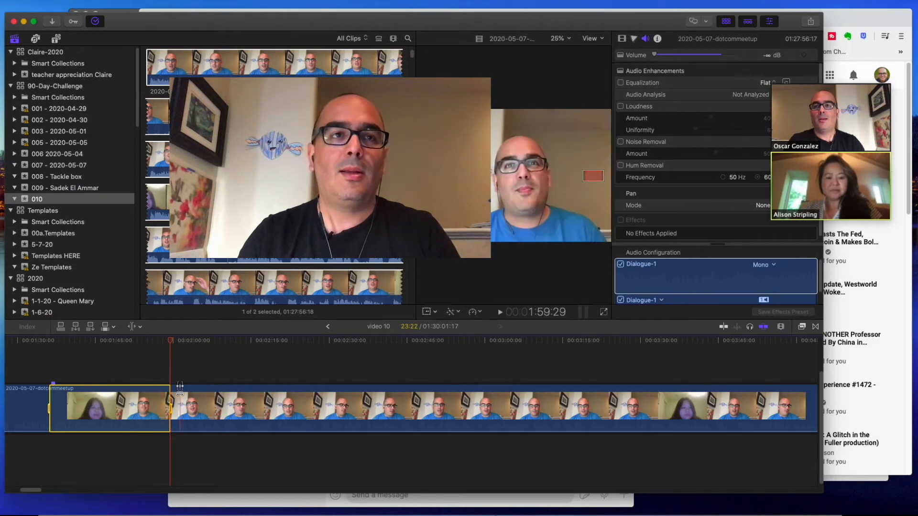
key(a)
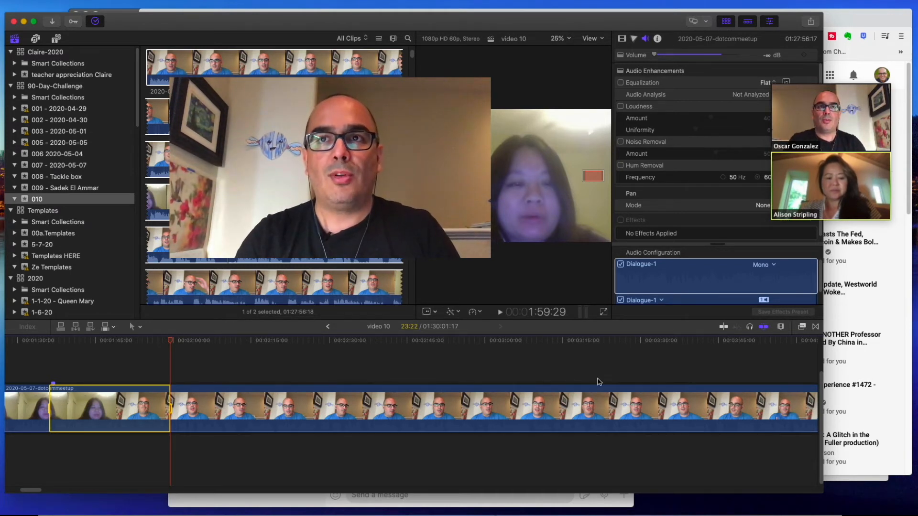
click(723, 326)
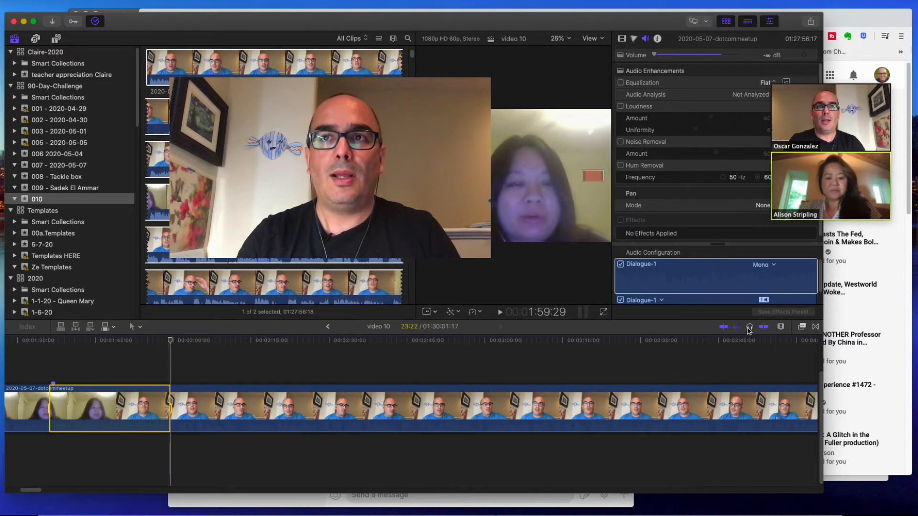
Step: Switch to the Blade tool, play the footage up to 2:32:12, and return to the Select tool
key(b)
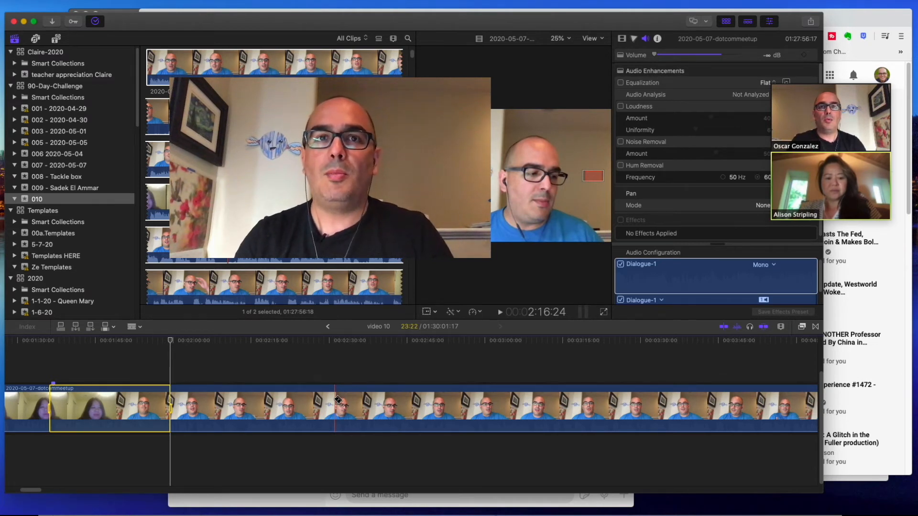
key(j)
key(l)
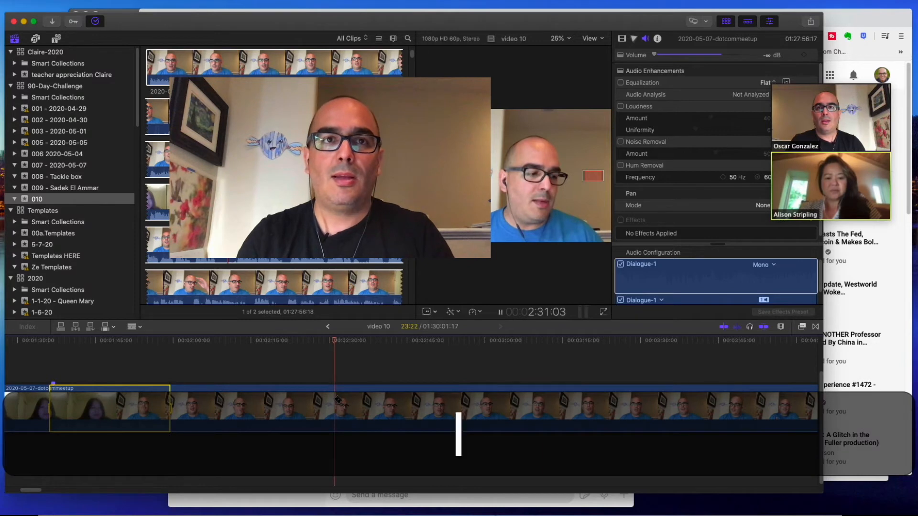
key(k)
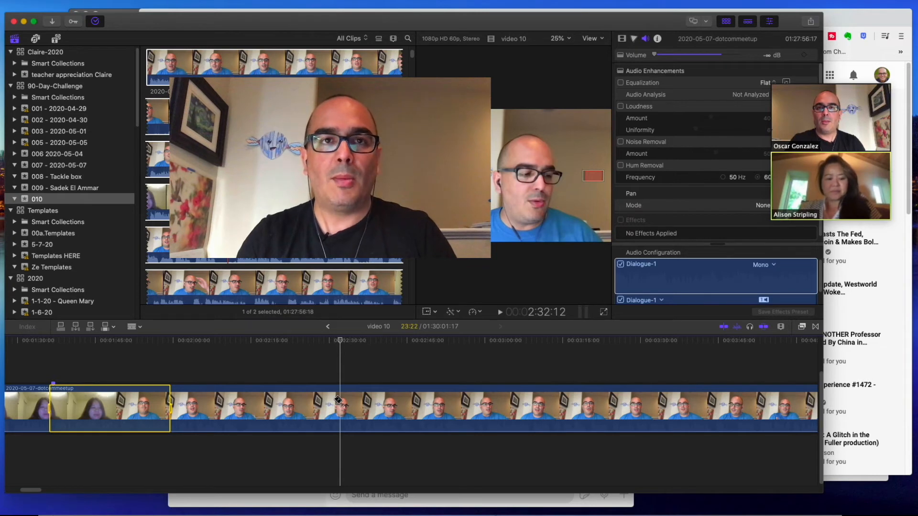
key(a)
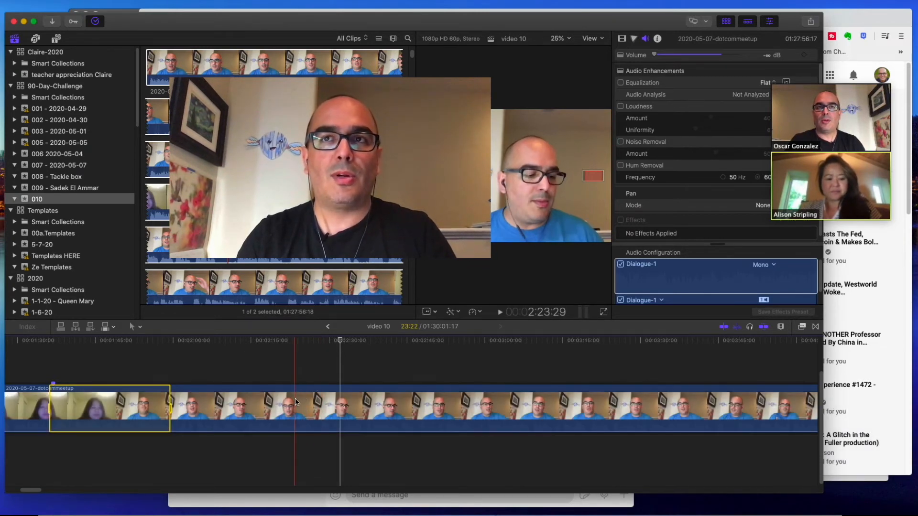
Step: Split the meetup clip at 2:12:34
key(s)
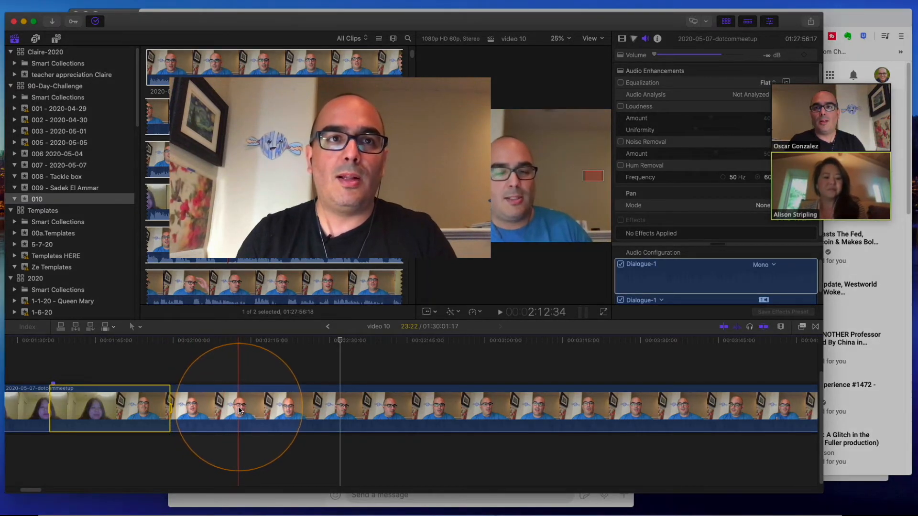
click(239, 410)
key(super+b)
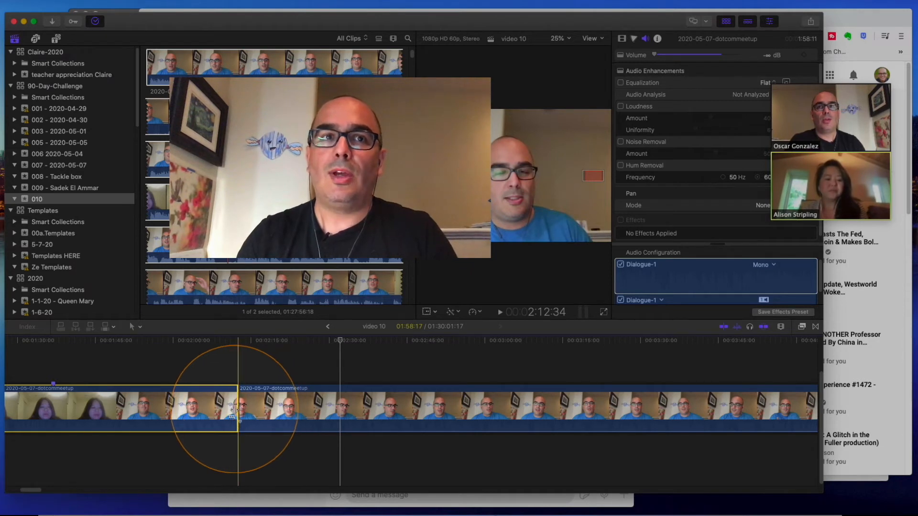
Step: Set the range start to 1:02:12 in the first meetup section and extend the range across the cut to 3:56:54
scroll(173, 416, left, 10)
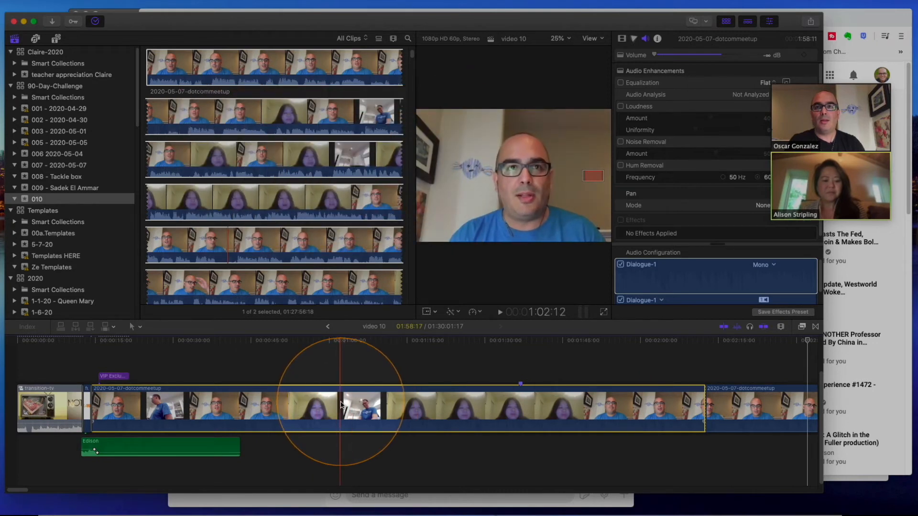
click(341, 404)
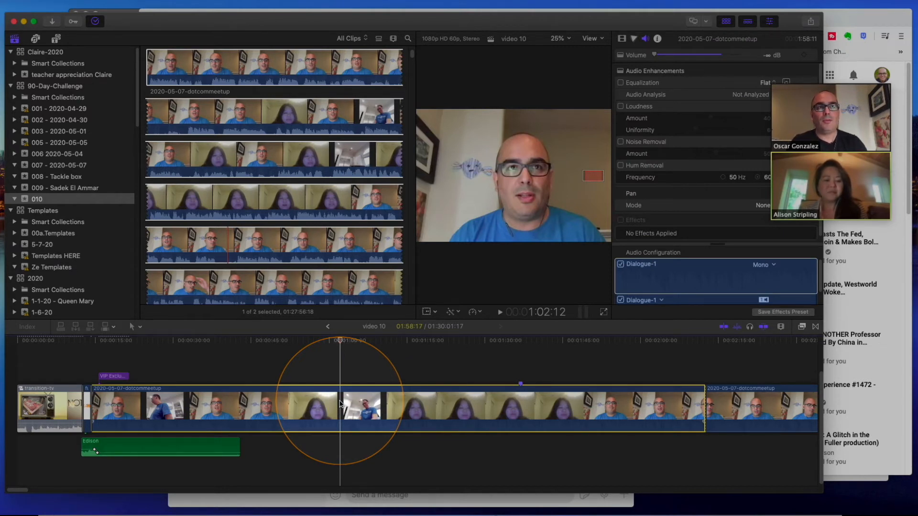
key(i)
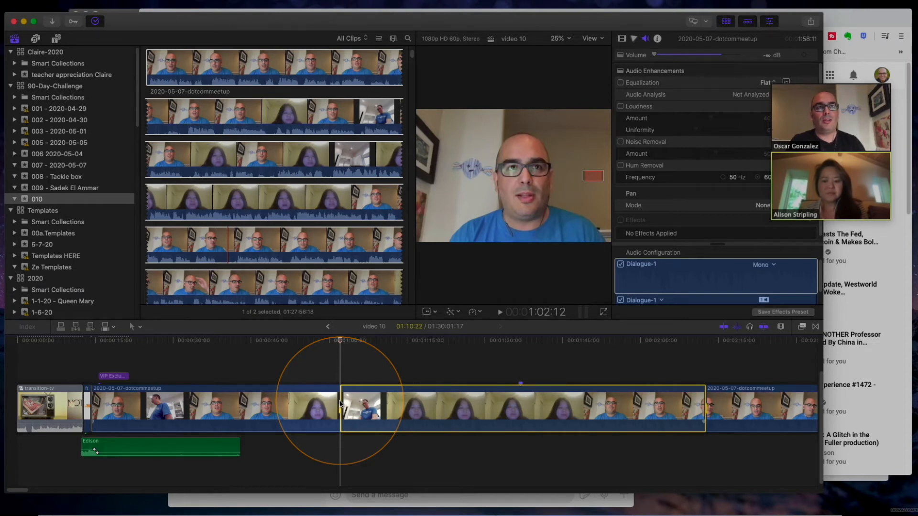
scroll(341, 402, right, 10)
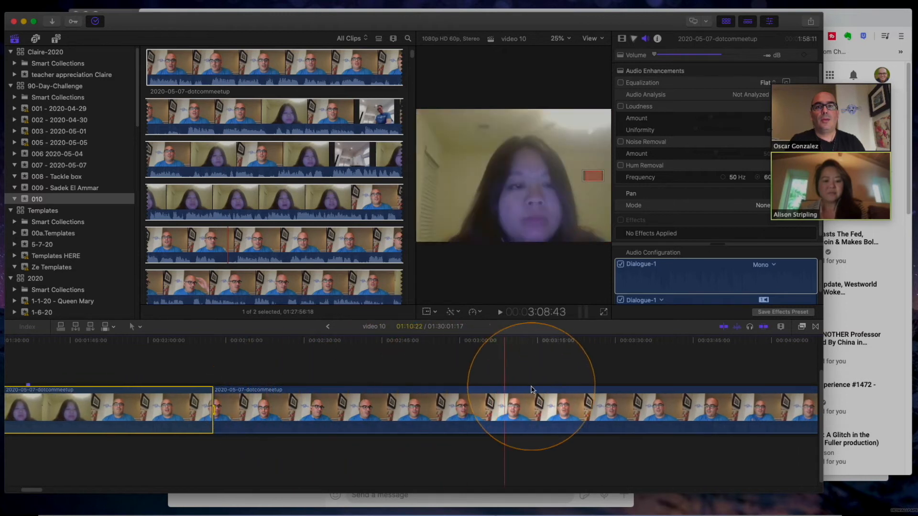
scroll(617, 399, right, 5)
scroll(617, 401, left, 4)
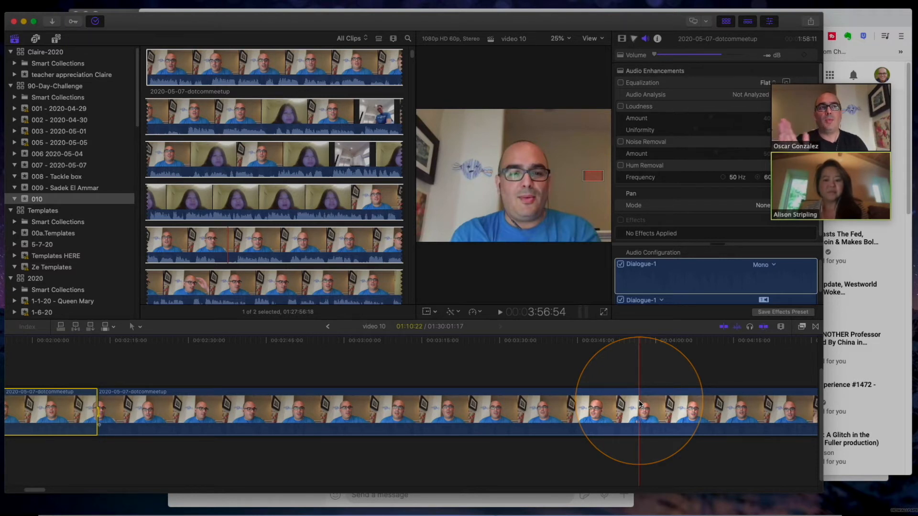
shift+click(639, 404)
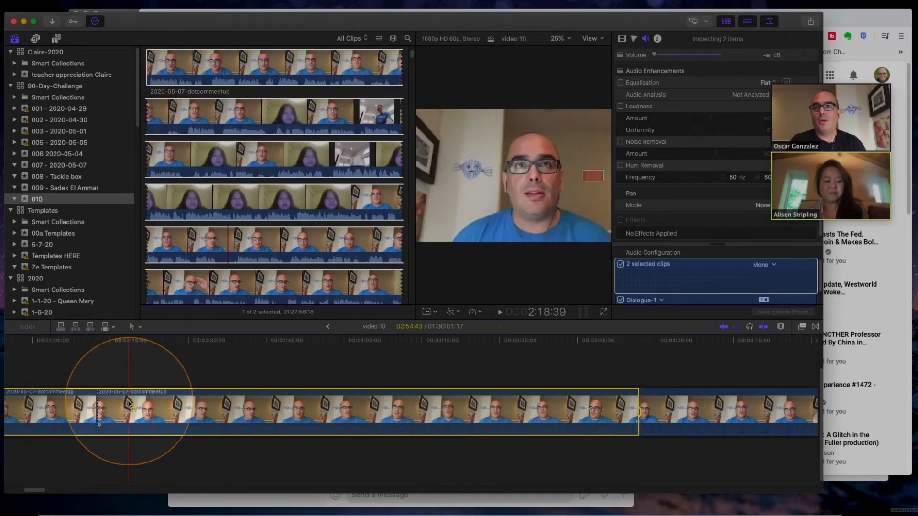
Step: Limit the range to the second section, from the cut at 2:12:34 to 3:56:54, and delete it
click(99, 405)
click(626, 400)
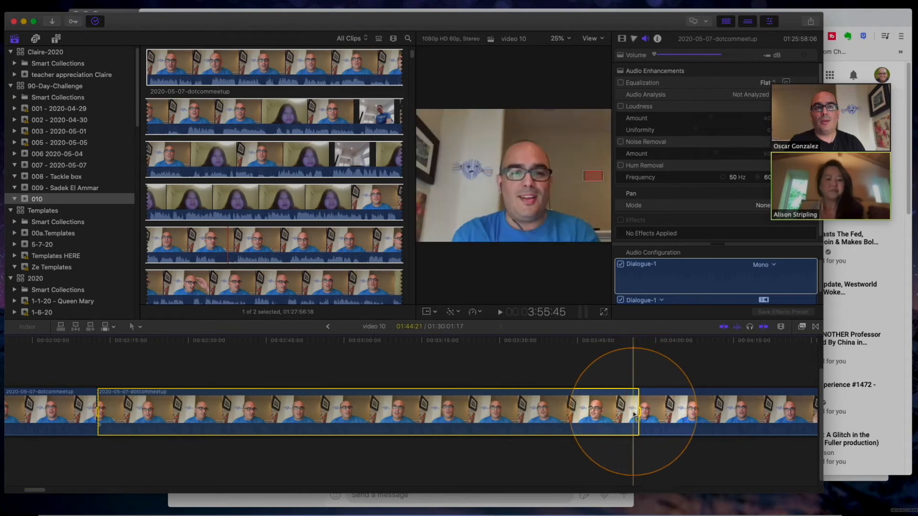
key(BackSpace)
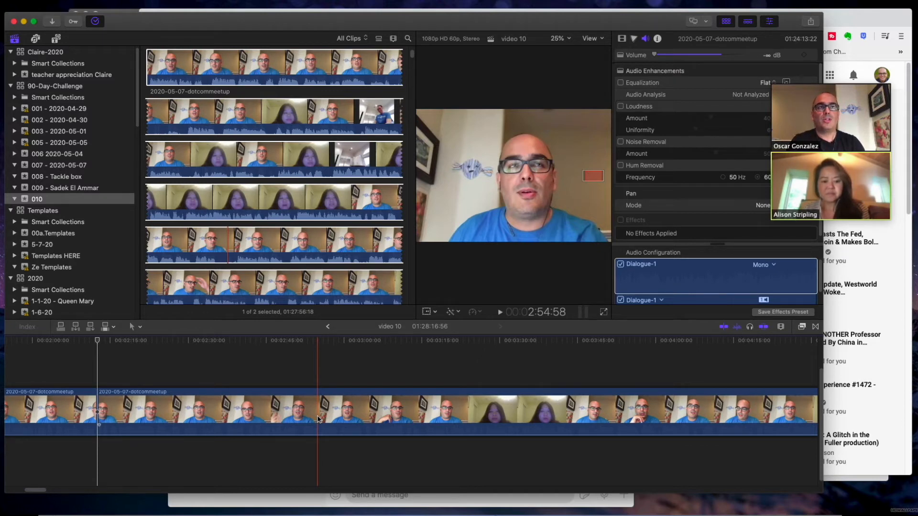
Step: Set the range start at about 0:50 in the first meetup section
scroll(317, 419, left, 10)
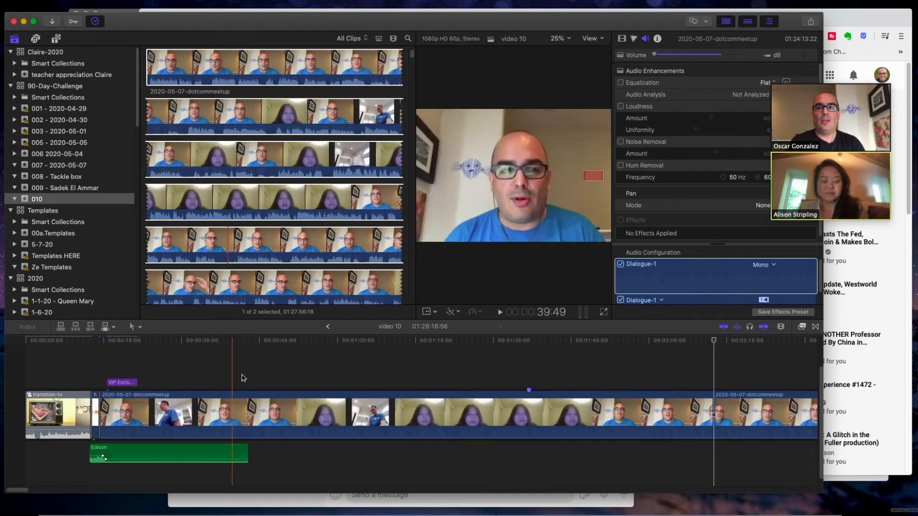
click(221, 382)
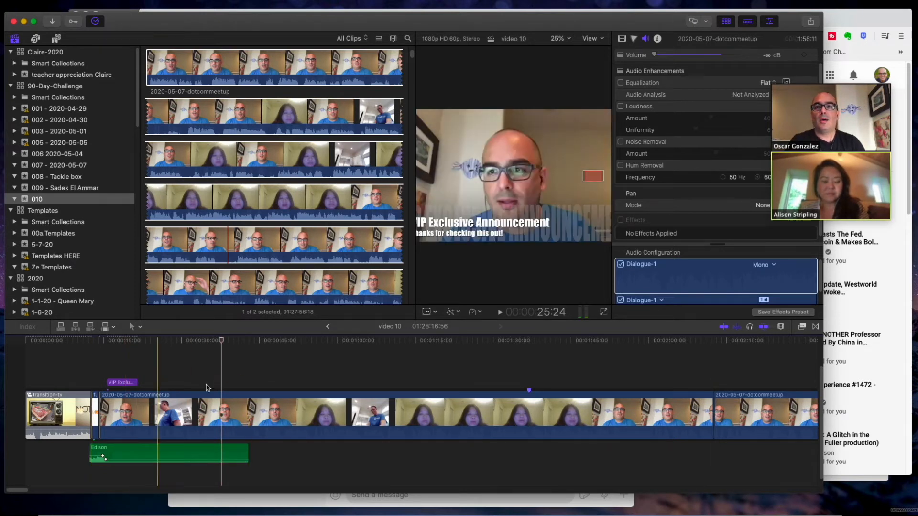
click(283, 382)
key(i)
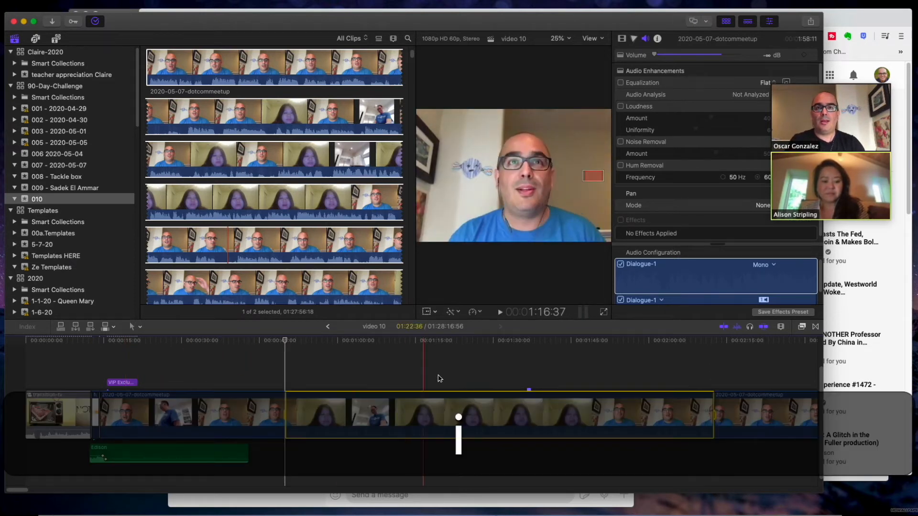
Step: Set the range end to 1:39:17 and its start to 1:04:46 in the first meetup section, and delete that range
click(539, 381)
key(o)
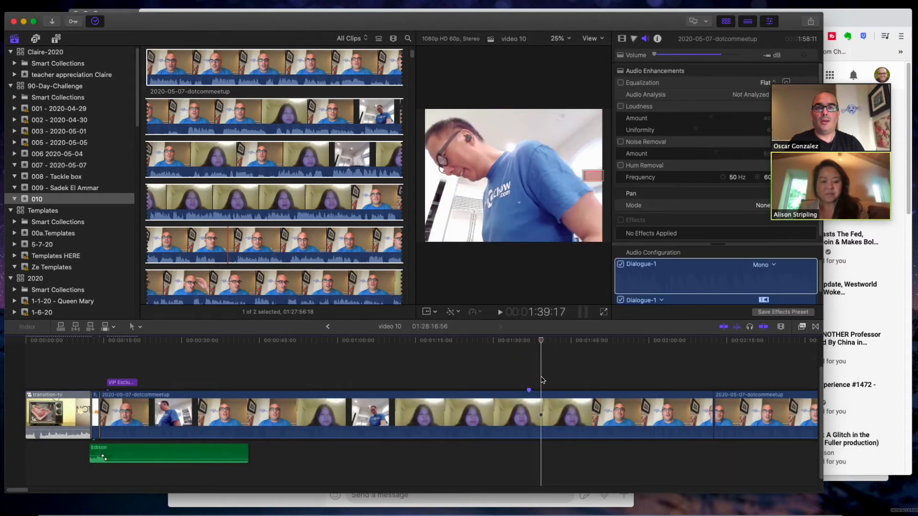
click(364, 375)
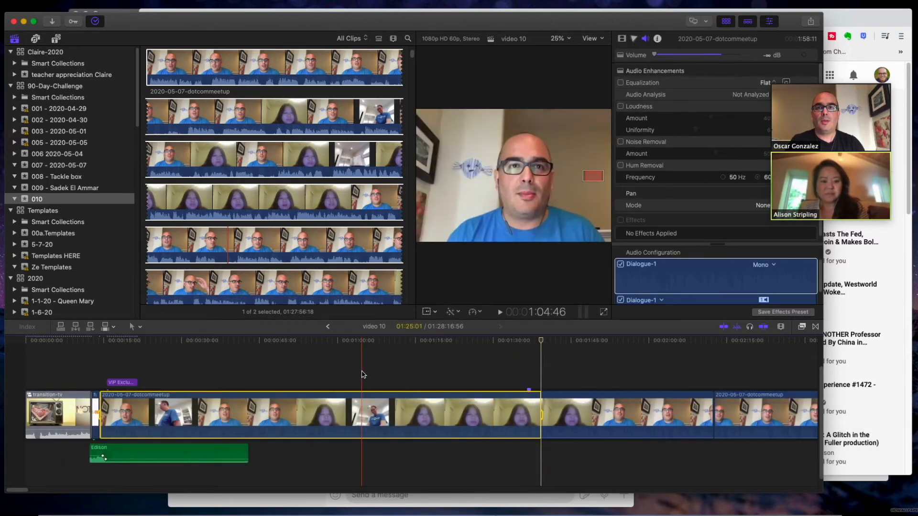
key(BackSpace)
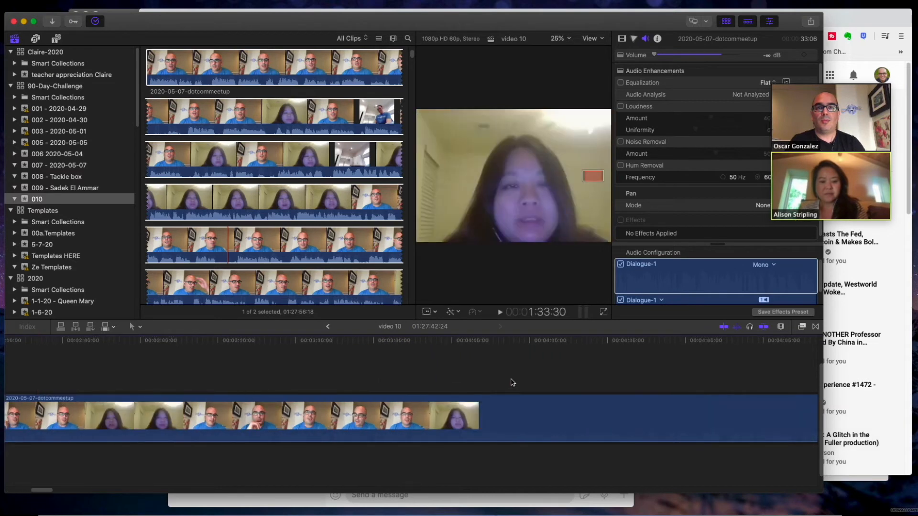
Step: Split the meetup clip at about 17:01 and select the section after the cut
key(super+minus)
key(super+minus)
key(super+minus)
scroll(512, 383, right, 6)
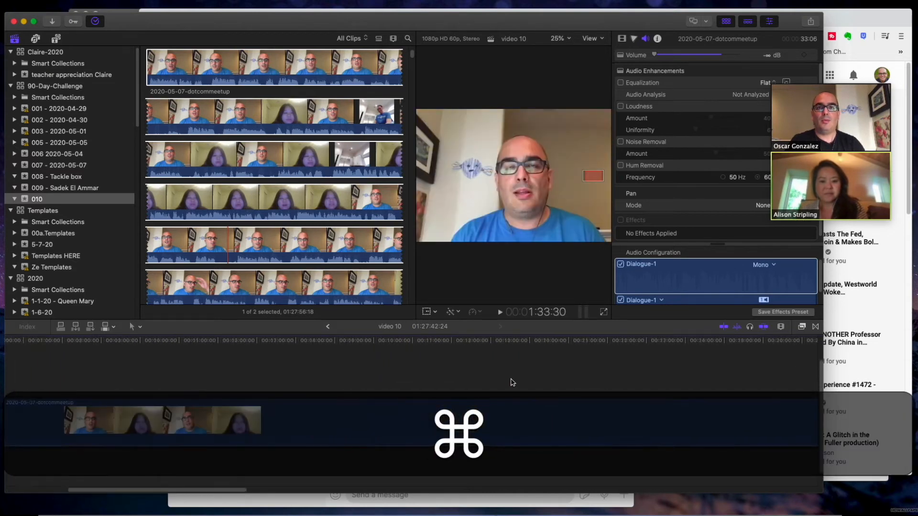
click(413, 386)
key(super+b)
click(643, 400)
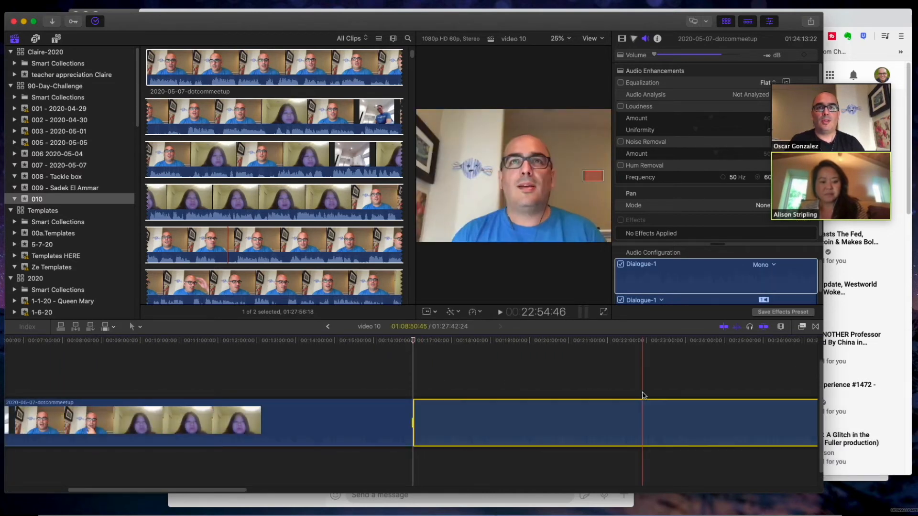
Step: Set the range end to 1:08:29 in the section after the 17:01 cut and delete that range
scroll(644, 395, right, 5)
scroll(642, 396, right, 2)
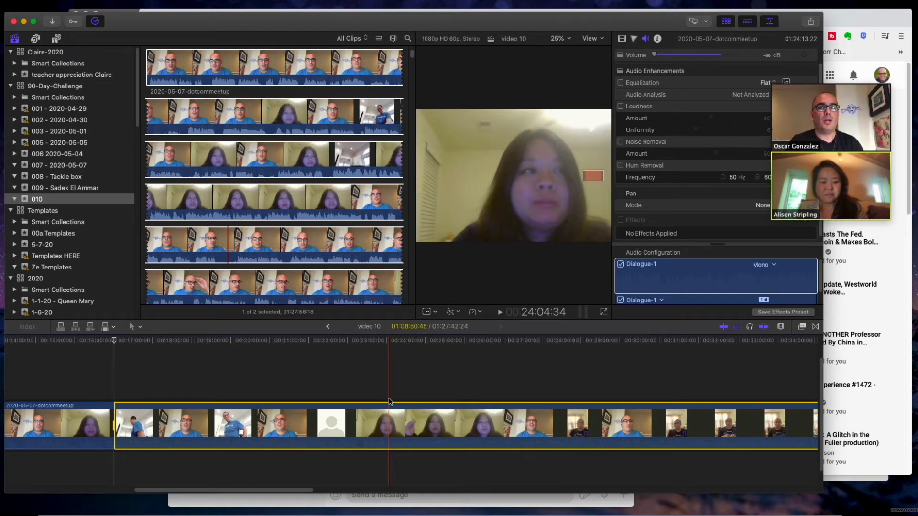
key(super)
key(super+minus)
key(super+minus)
key(super+minus)
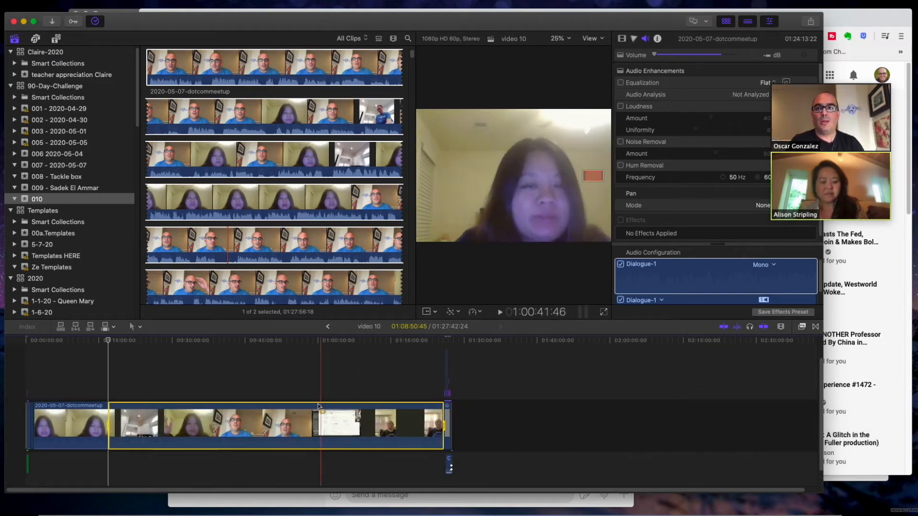
click(359, 416)
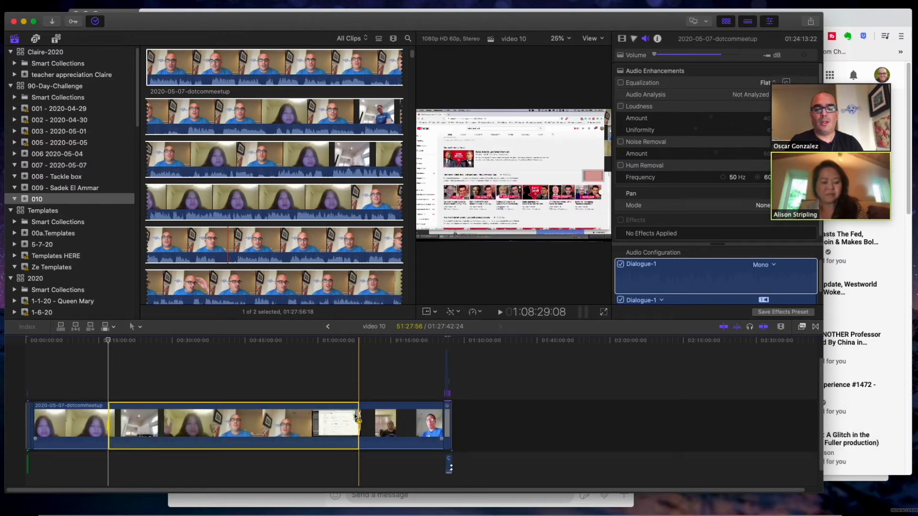
key(BackSpace)
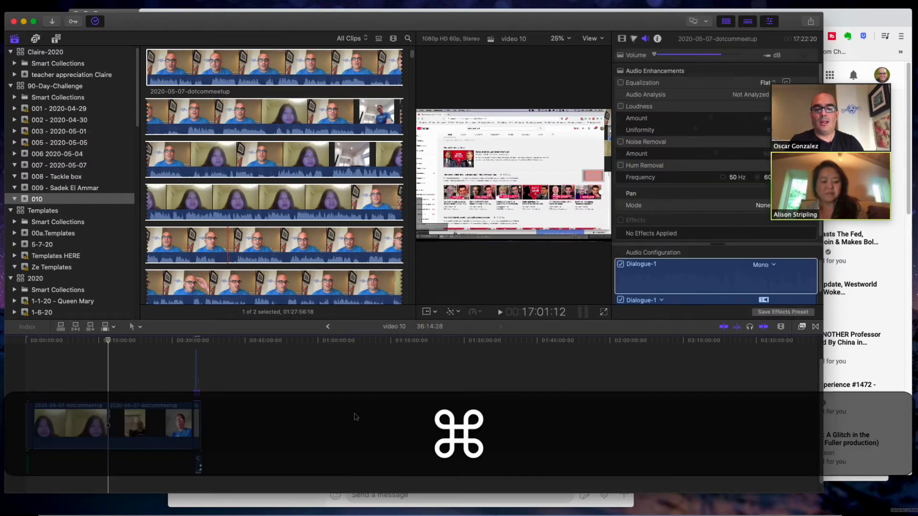
Step: Delete the remaining meetup section between the cut at 17:01 and the Grey Scale clip
key(super+equal)
key(super+equal)
key(super+equal)
key(super+equal)
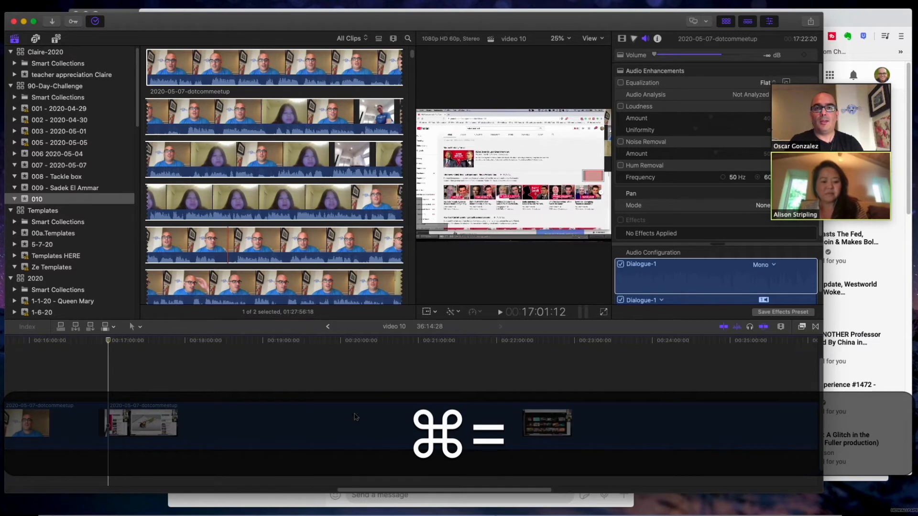
click(383, 426)
scroll(384, 427, right, 10)
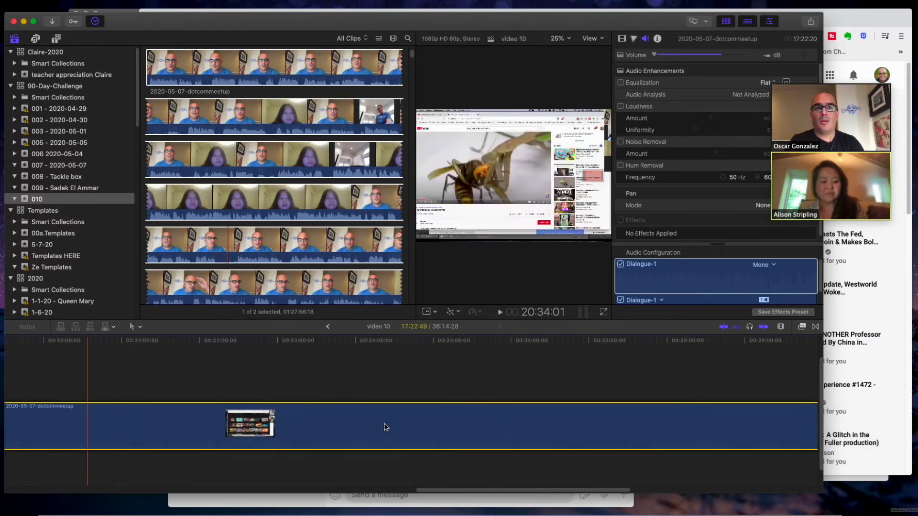
scroll(386, 427, right, 8)
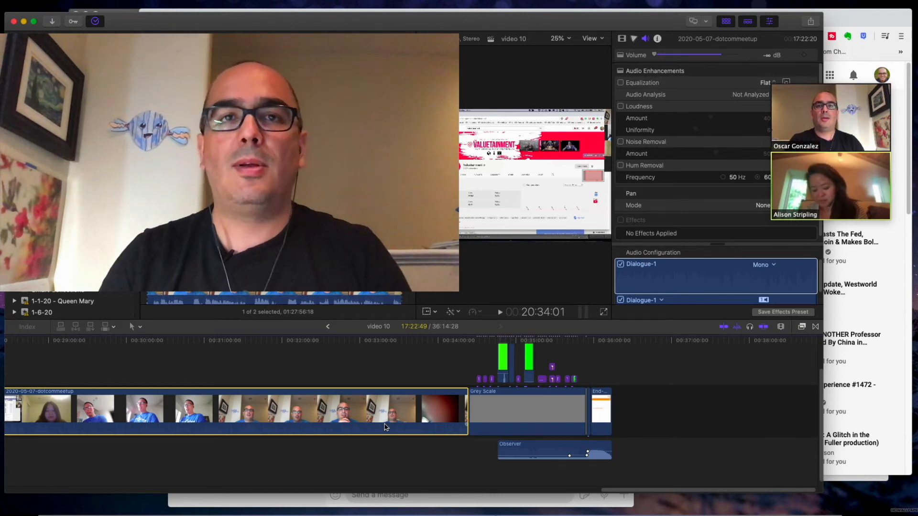
key(BackSpace)
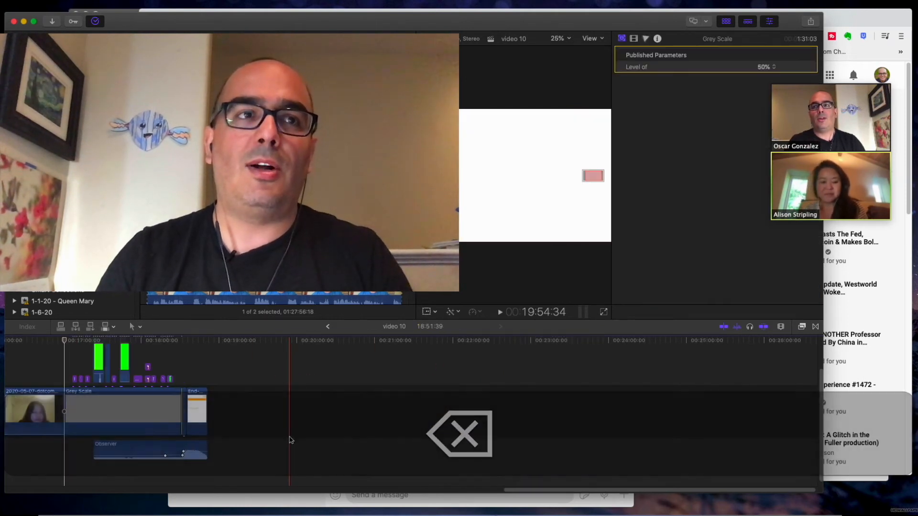
key(super+z)
scroll(290, 440, left, 5)
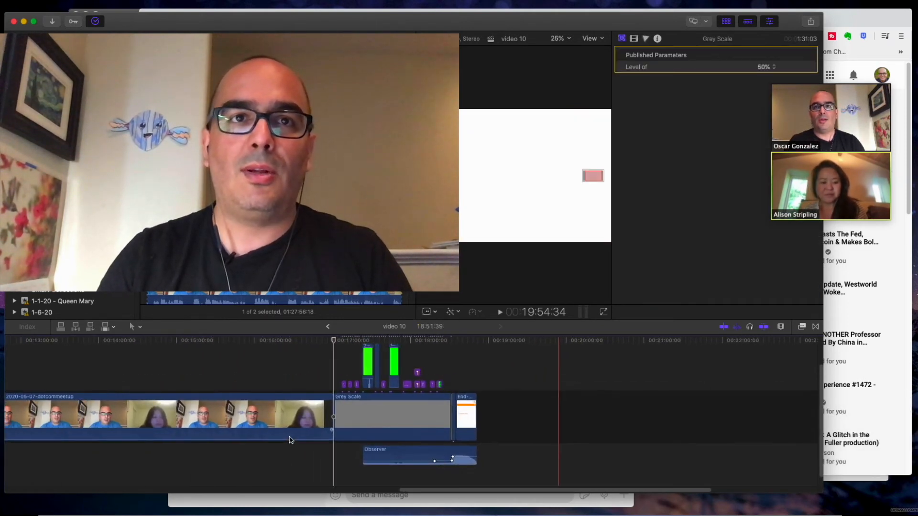
scroll(289, 439, right, 1)
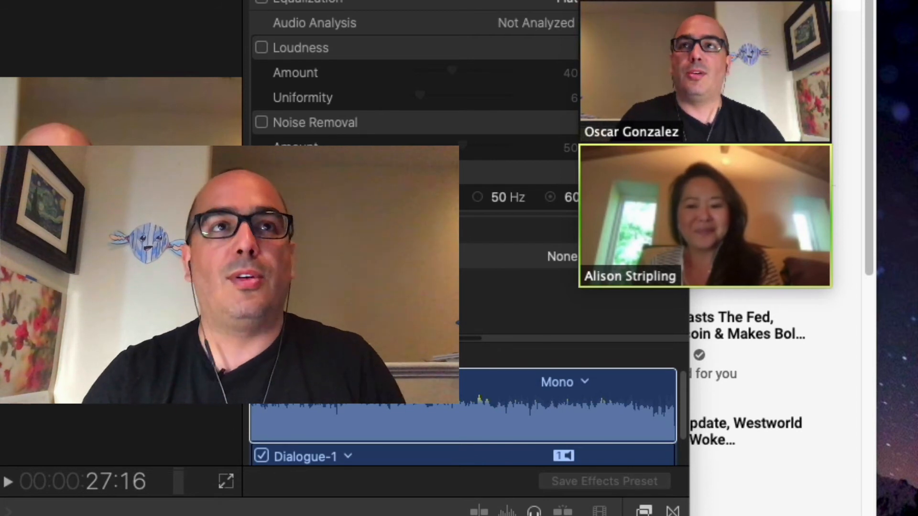
key(super+Tab)
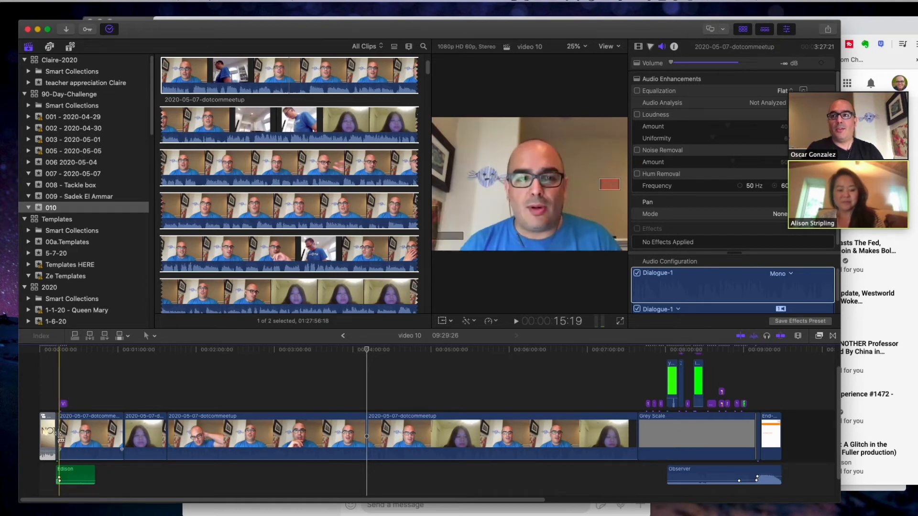
Step: Silence the transition-tv clip at the start of the timeline by lowering its volume all the way
click(48, 436)
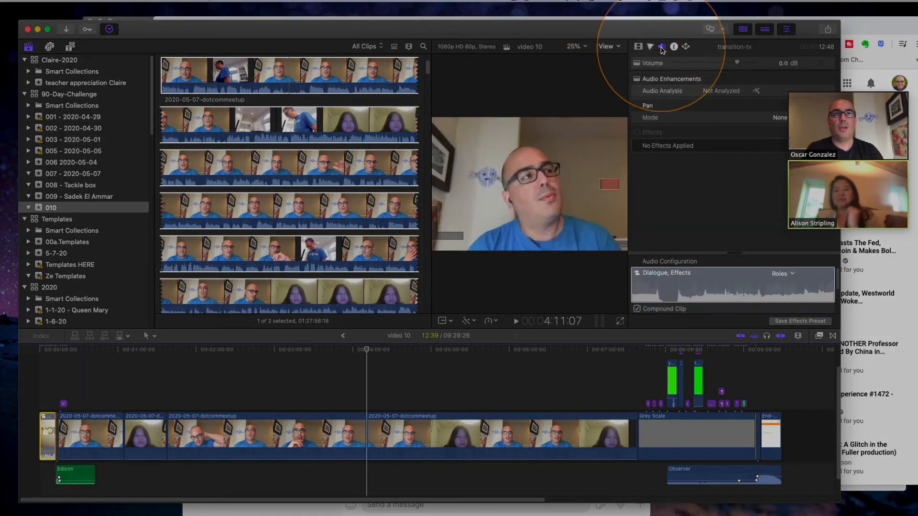
drag(682, 66, 676, 62)
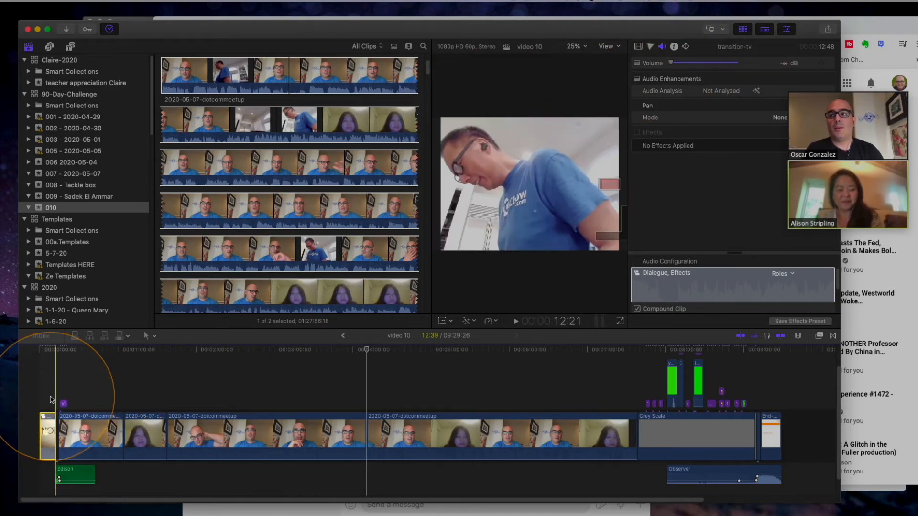
click(49, 388)
click(49, 421)
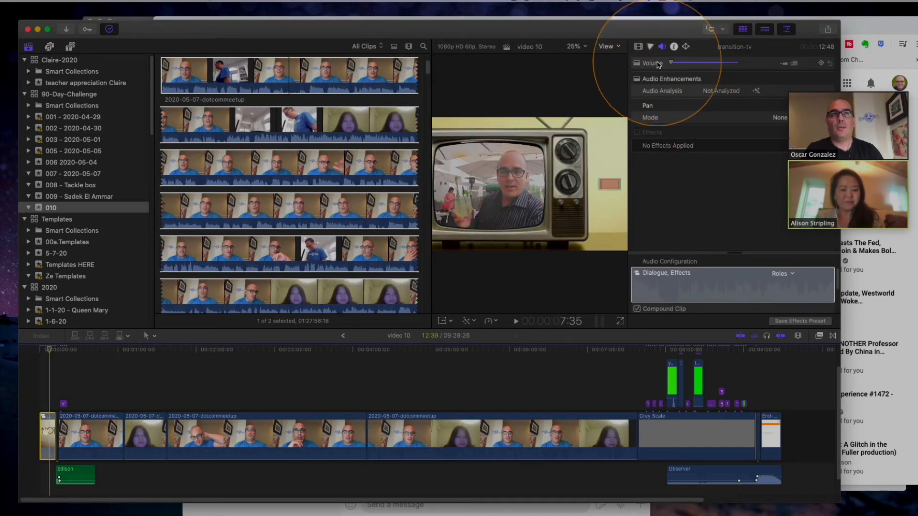
Step: Split the third meetup section at 3:17:38 and place the playhead at 2:58:40
click(191, 377)
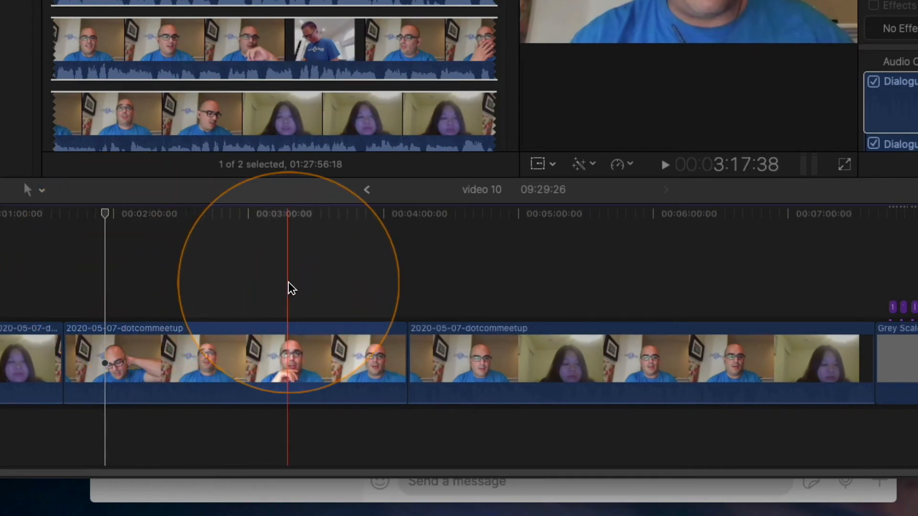
click(288, 287)
key(super+b)
click(245, 286)
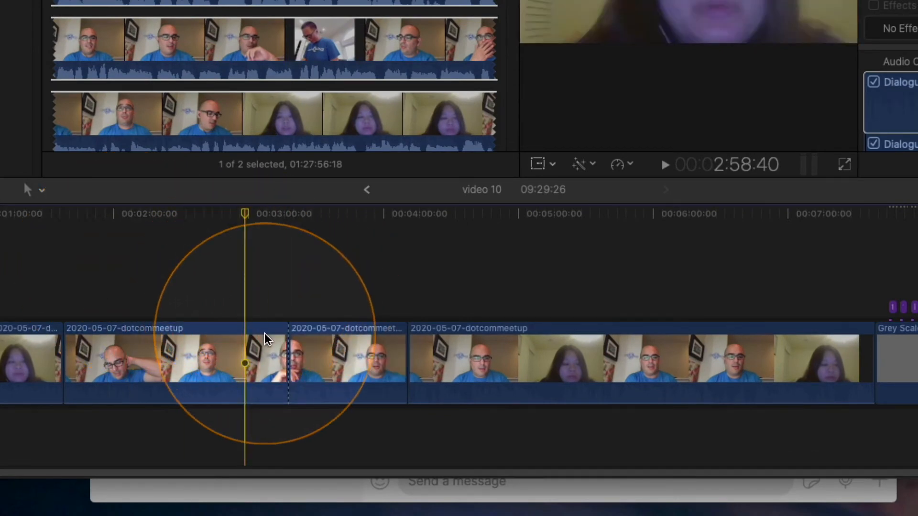
Step: Combine the two meetup sections on either side of the 3:17:38 cut into a new compound clip
click(268, 354)
super+click(338, 359)
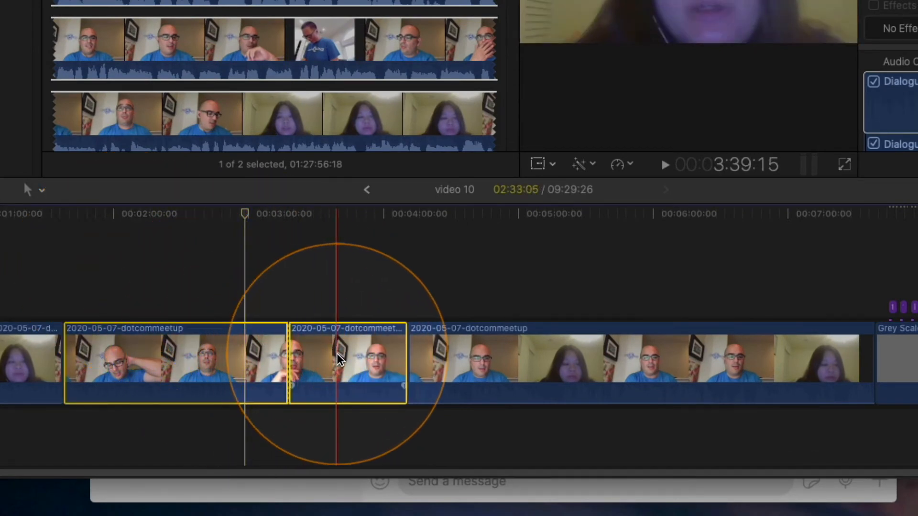
right_click(338, 359)
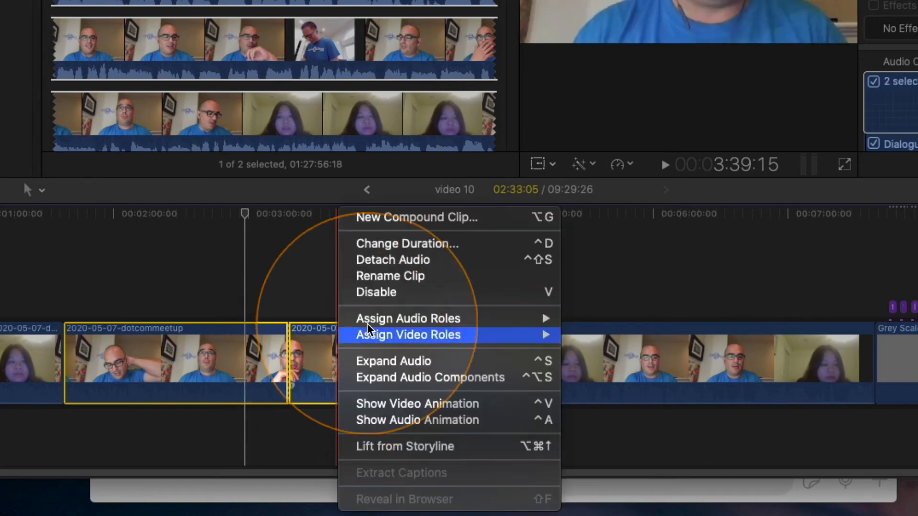
click(435, 220)
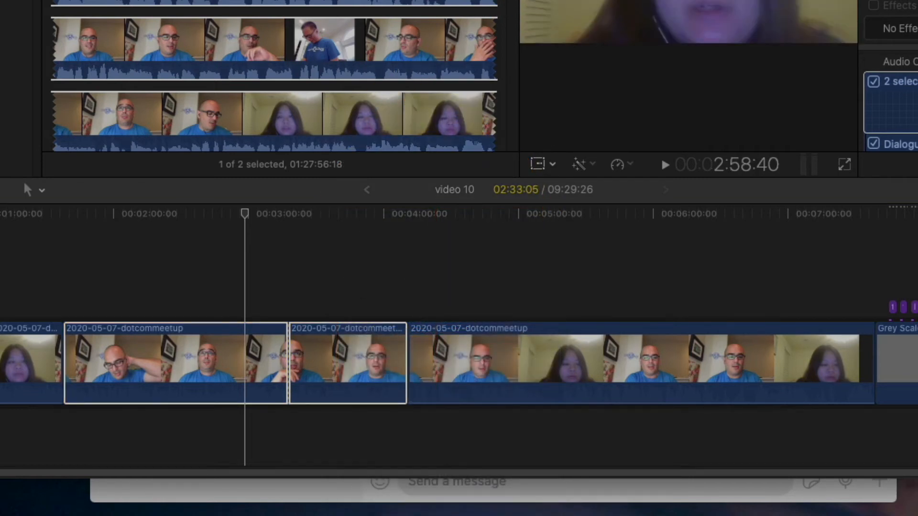
click(314, 301)
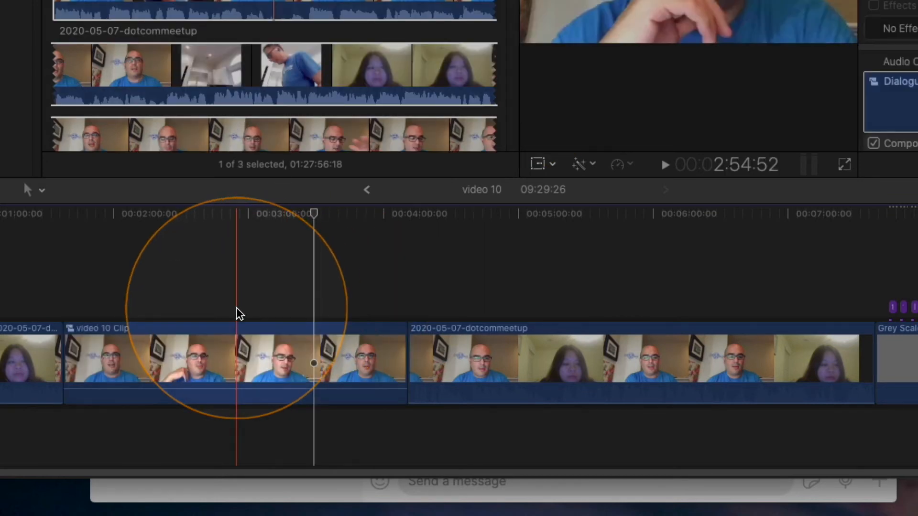
click(275, 308)
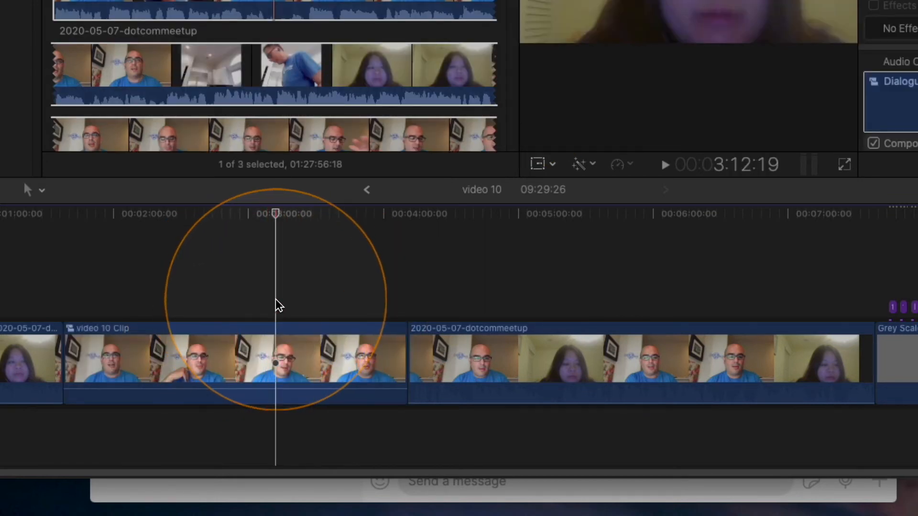
Step: Open the new compound clip and replace its second section, using Replace from End, with a range of about 14 seconds from the browser's meetup recording
double_click(198, 348)
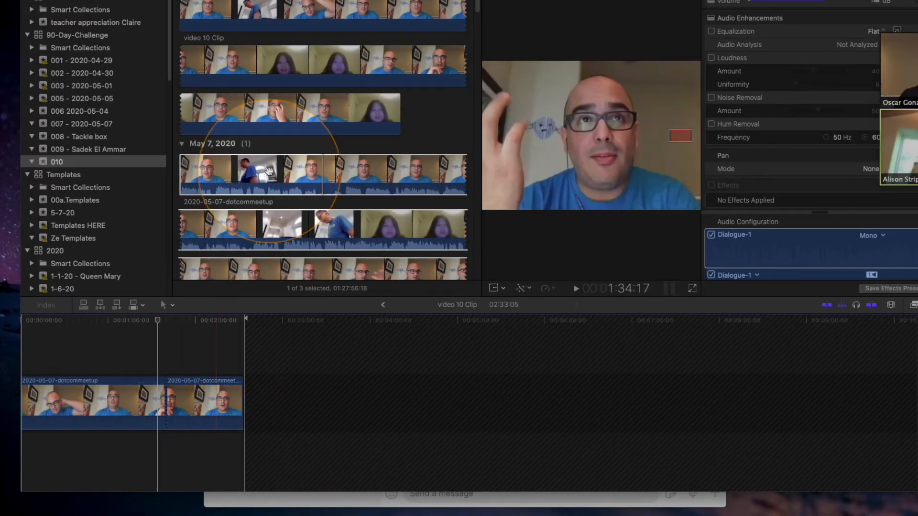
click(282, 71)
scroll(282, 72, down, 20)
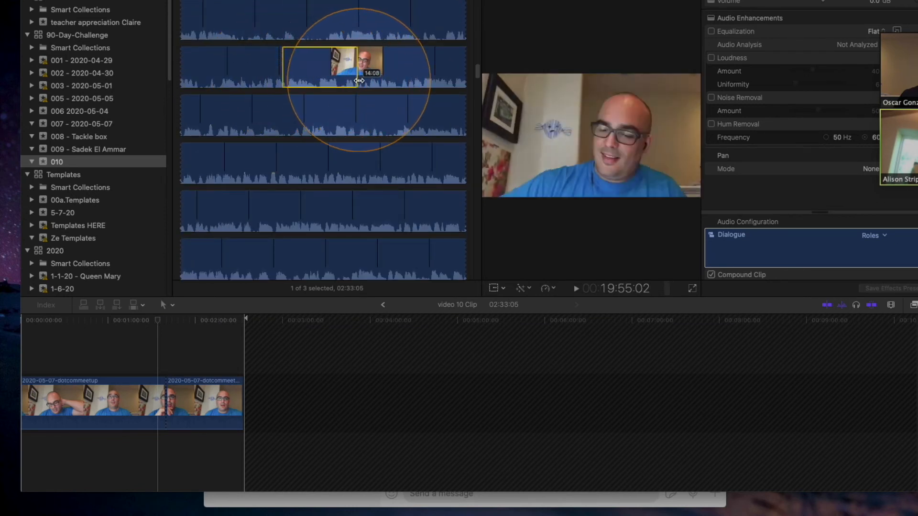
click(318, 67)
drag(322, 68, 194, 406)
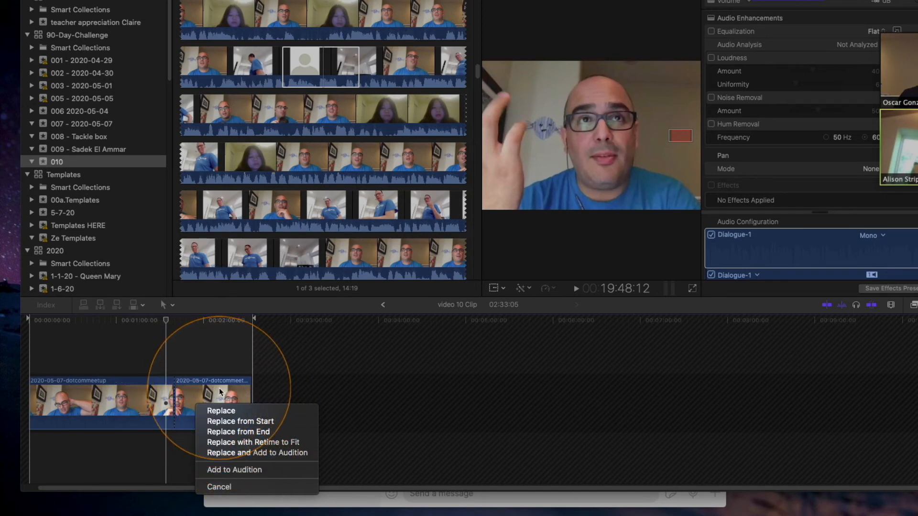
click(262, 431)
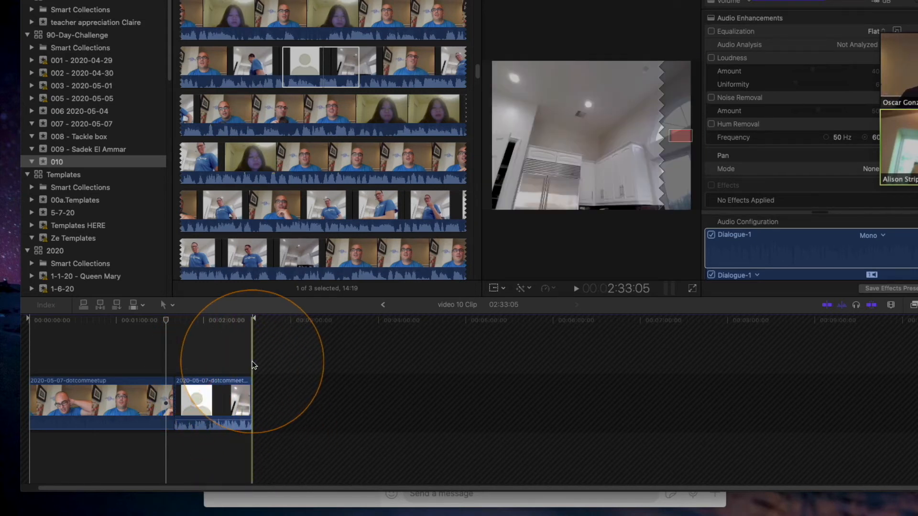
Step: Return to the video 10 timeline and open the transition-tv compound clip at its start
click(383, 305)
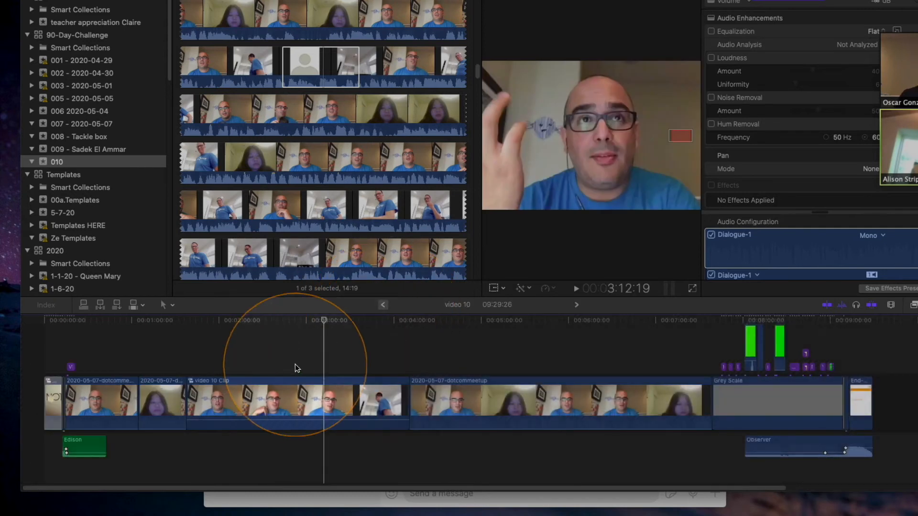
click(50, 399)
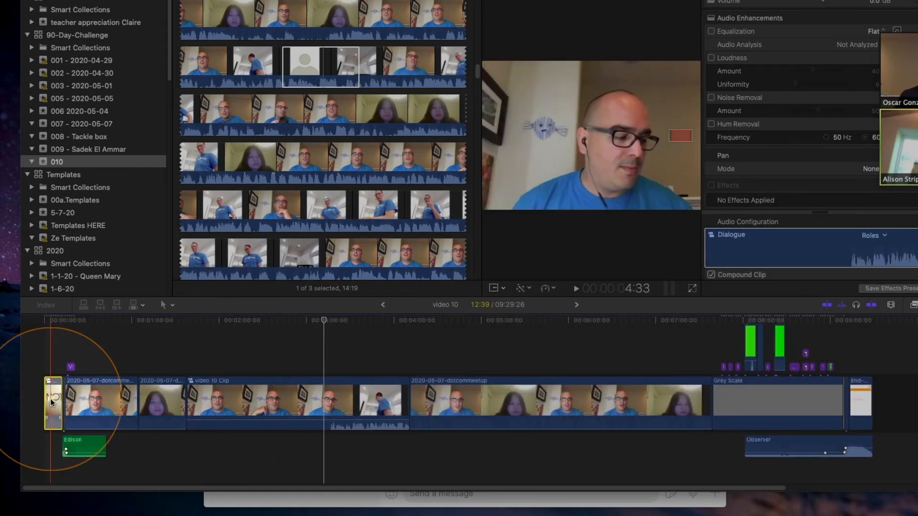
key(super+equal)
key(super+equal)
key(super+equal)
key(super+equal)
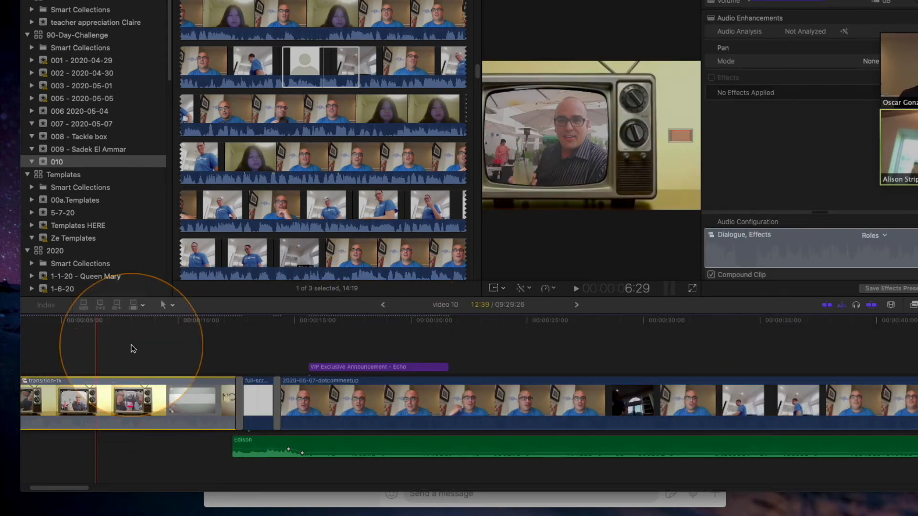
scroll(114, 396, left, 1)
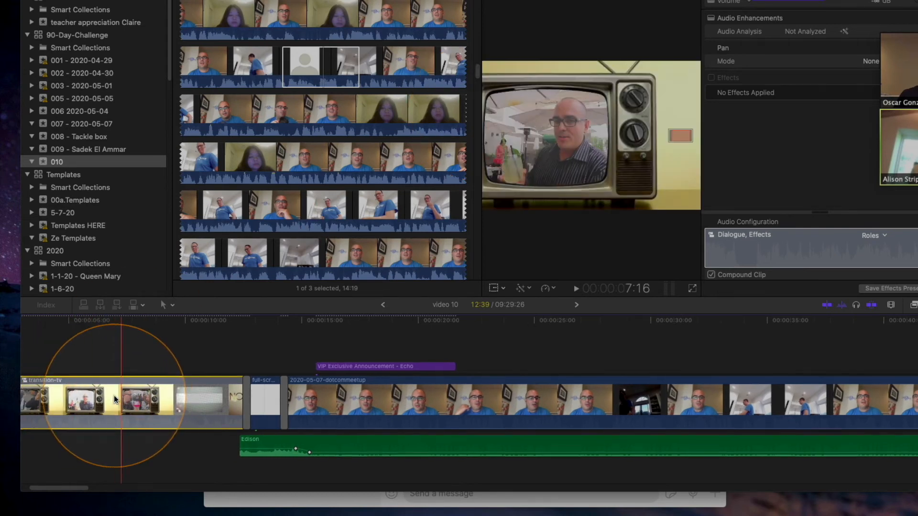
scroll(114, 395, left, 3)
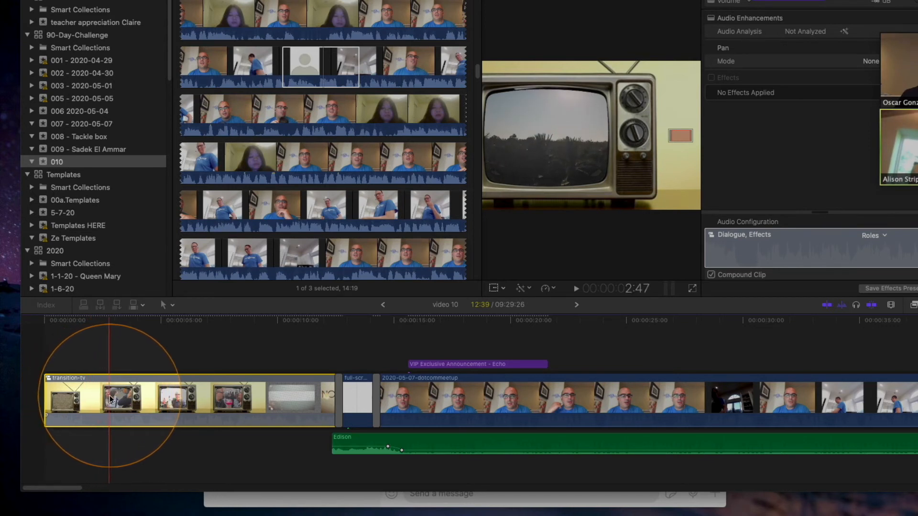
double_click(144, 397)
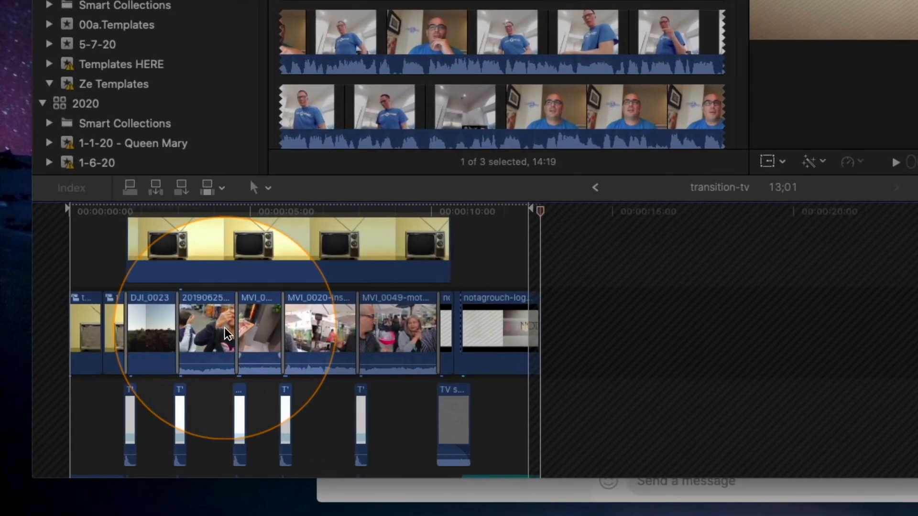
Step: Examine the video clips, transitions and TV sound effects inside the transition-tv compound clip
key(super+equal)
key(super+equal)
key(super+equal)
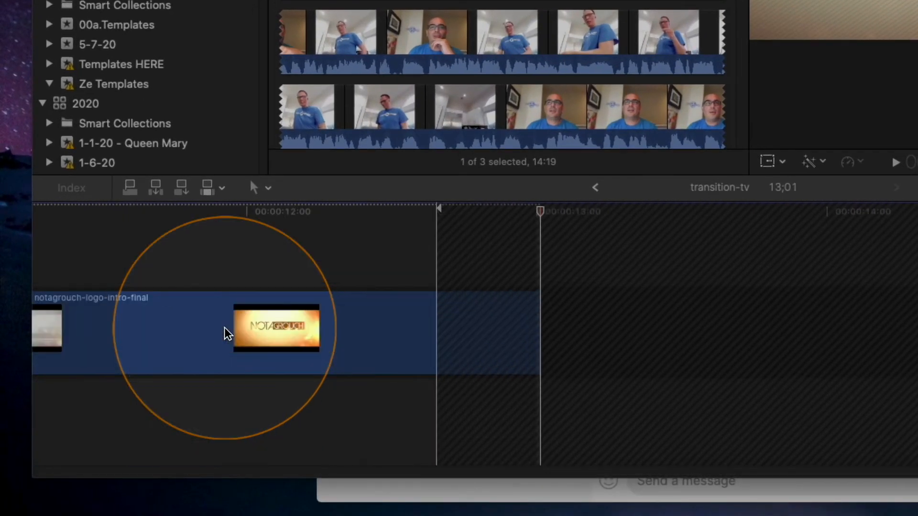
scroll(227, 334, left, 4)
scroll(228, 334, left, 20)
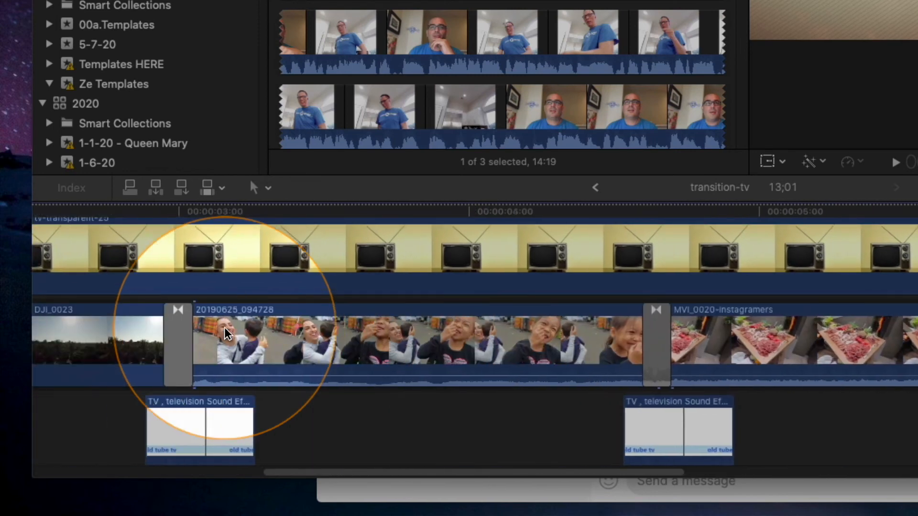
Step: Replace the DJI_0023 clip in the transition-tv compound clip with a meetup recording range of about 4:15, using Replace from Start
scroll(227, 333, left, 12)
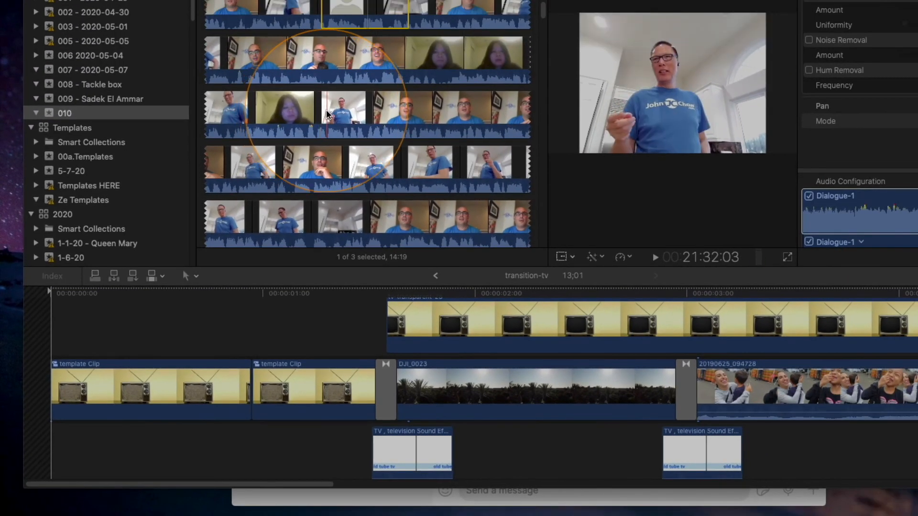
drag(326, 114, 485, 382)
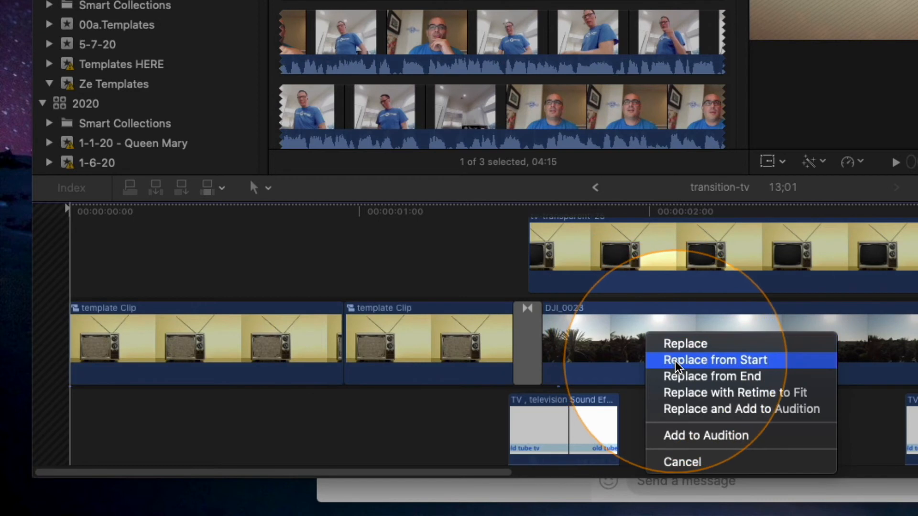
click(675, 360)
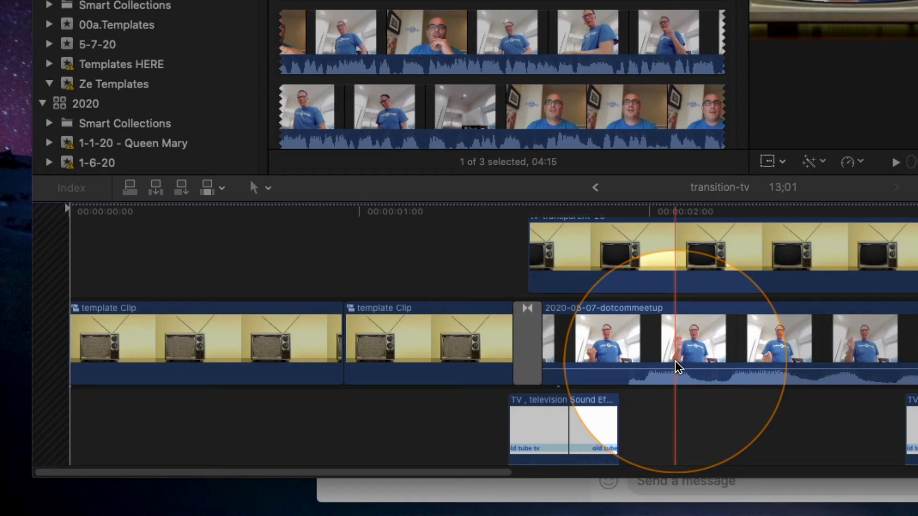
Step: Replace the 20190625_094728 clip with a range of about 8:21 from the browser's meetup recording
scroll(762, 362, right, 5)
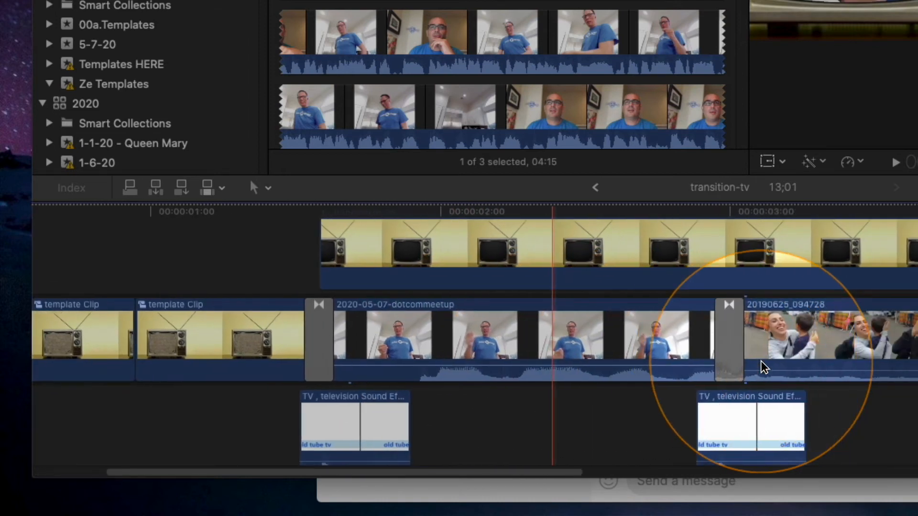
scroll(594, 116, down, 10)
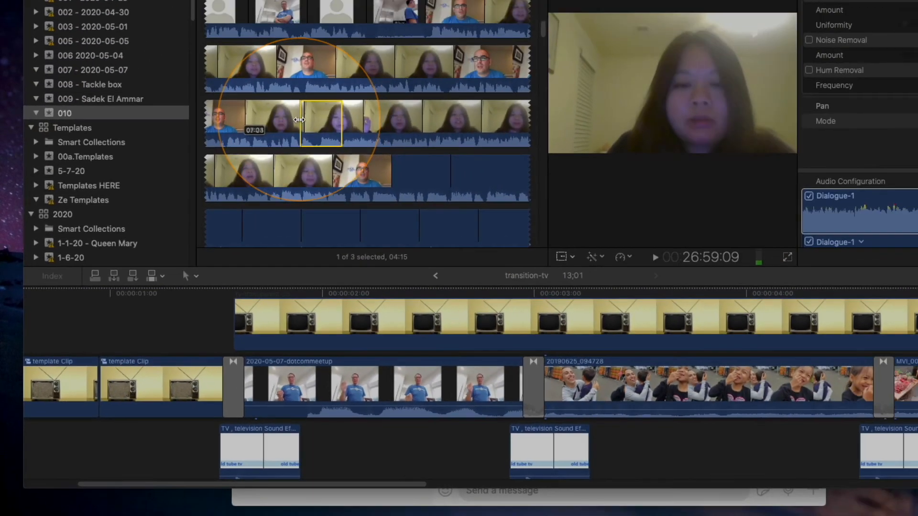
drag(289, 119, 290, 119)
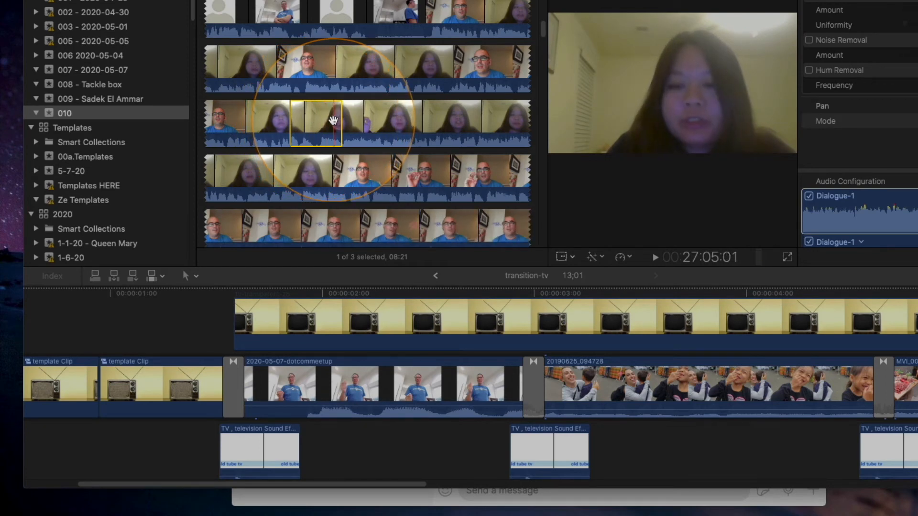
drag(331, 120, 580, 371)
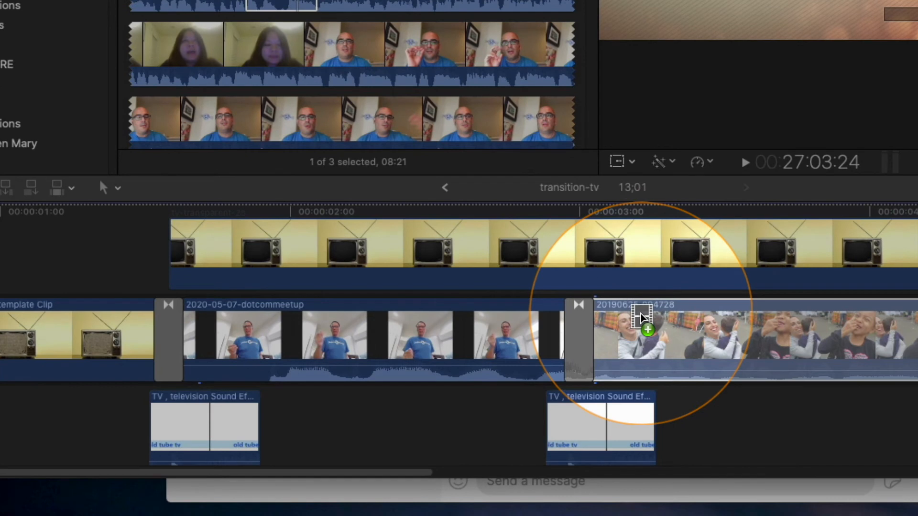
drag(640, 317, 641, 320)
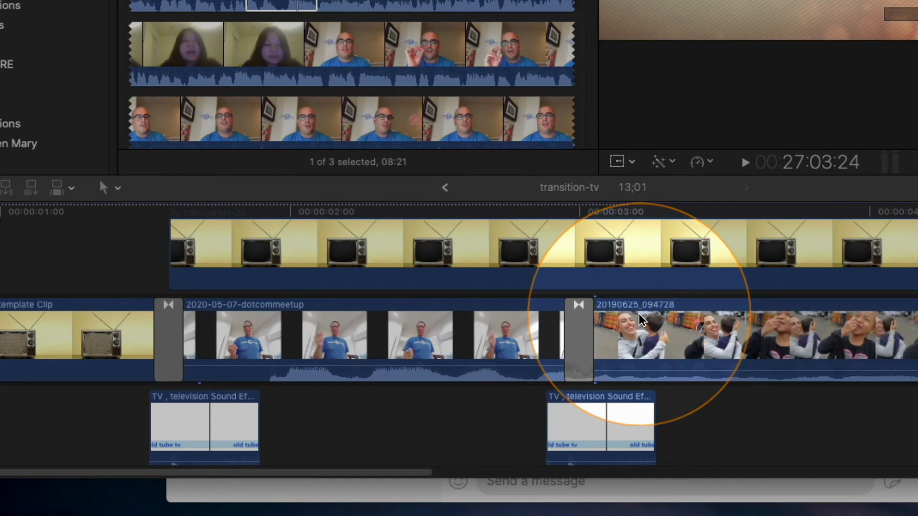
click(700, 355)
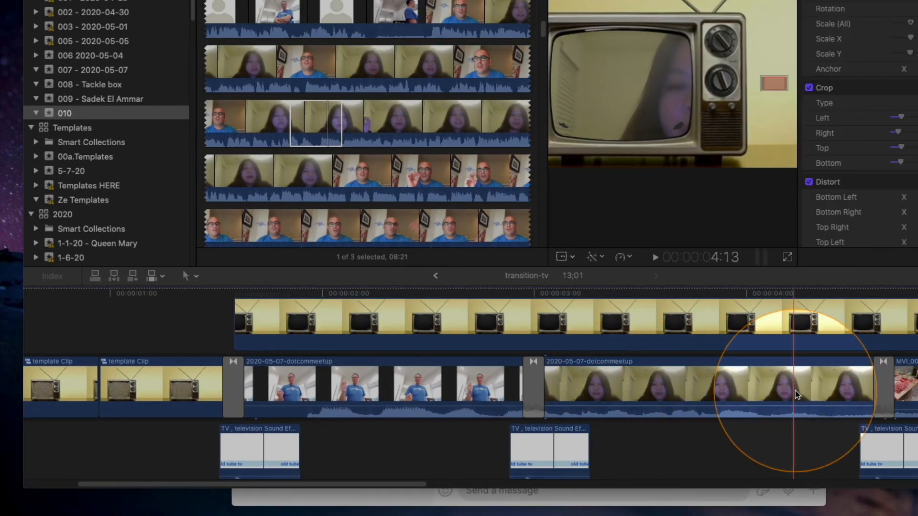
Step: Replace the first MVI_0020-instagramers clip with a meetup recording range of about 8:07, using Replace from Start
scroll(761, 386, right, 5)
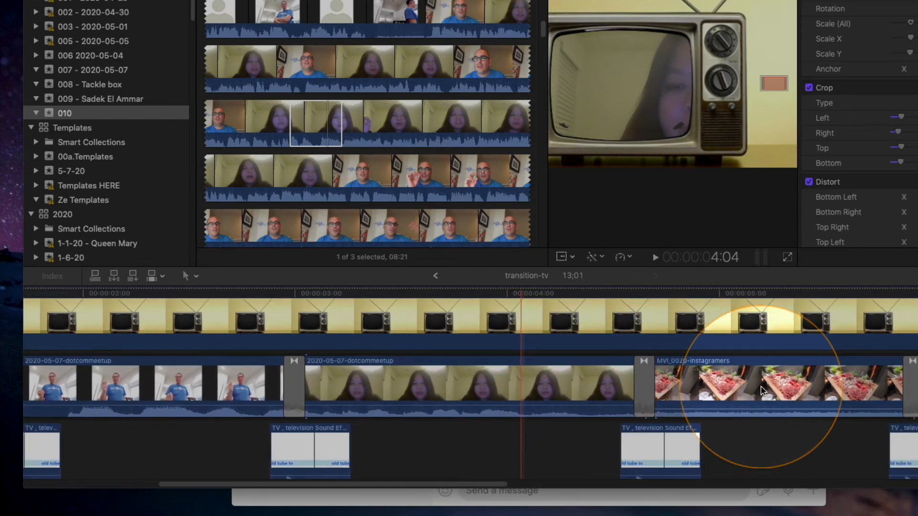
scroll(762, 389, right, 4)
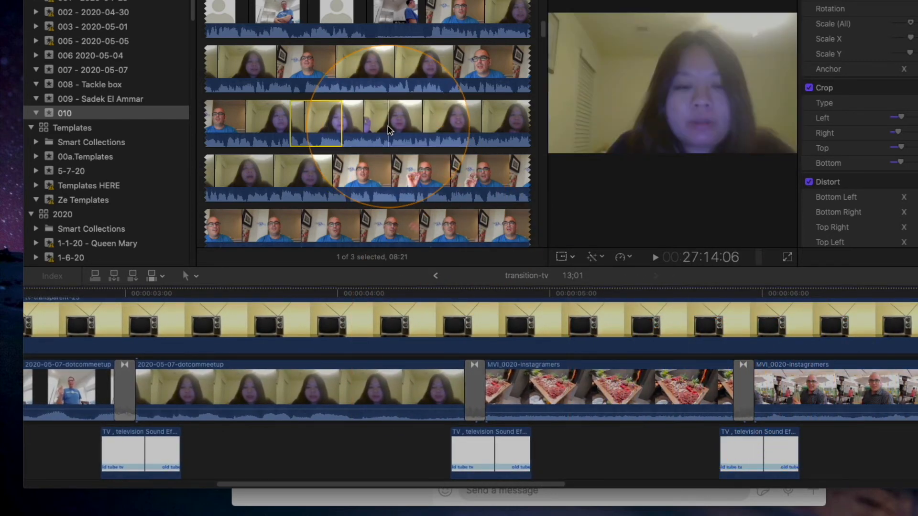
scroll(388, 127, down, 20)
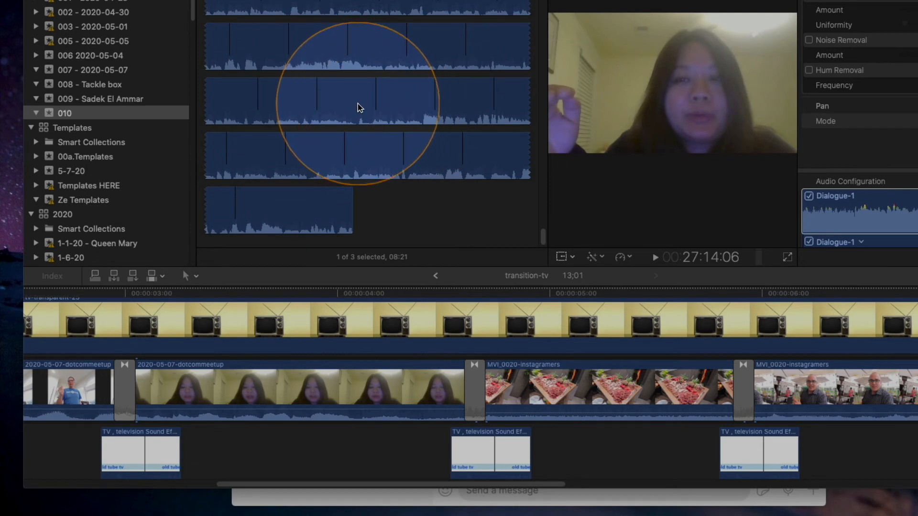
scroll(359, 107, up, 20)
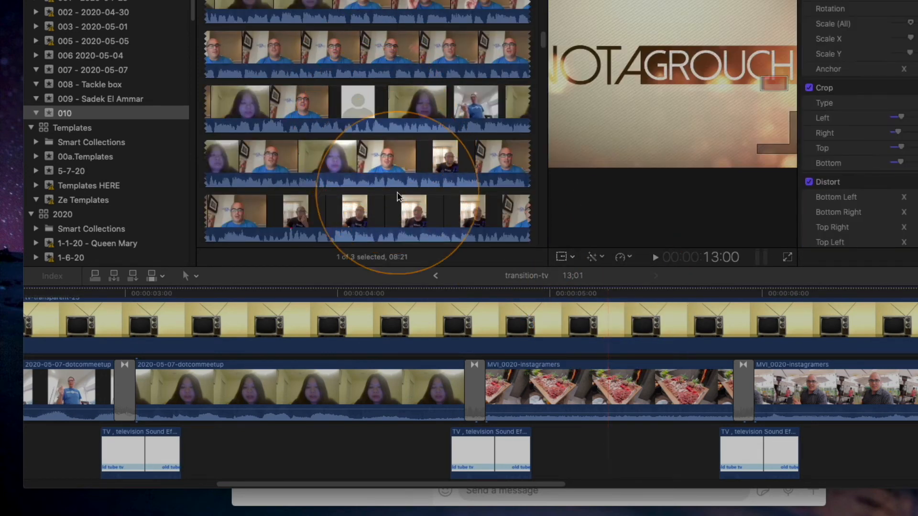
drag(354, 211, 404, 211)
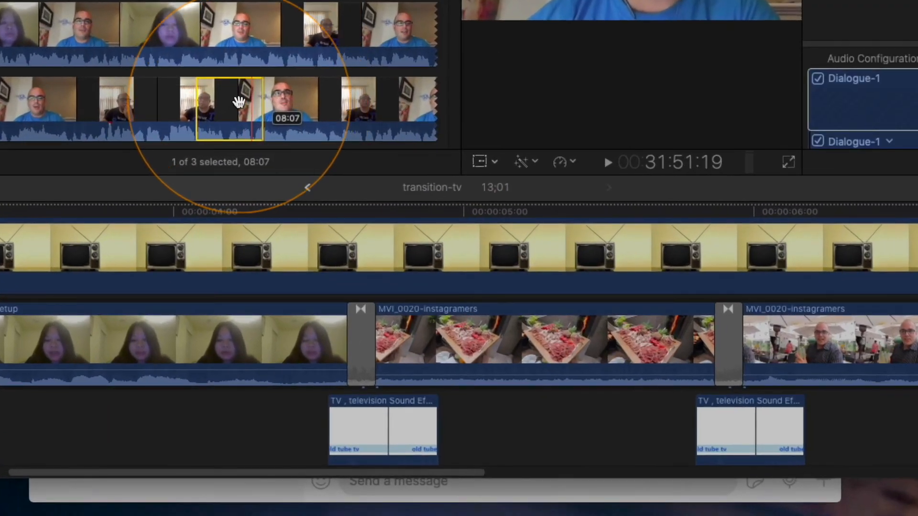
drag(238, 101, 580, 330)
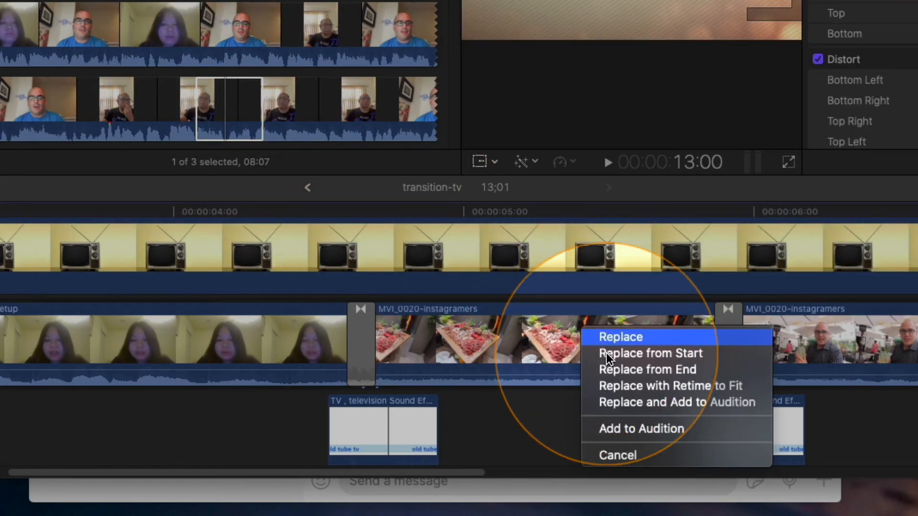
click(634, 354)
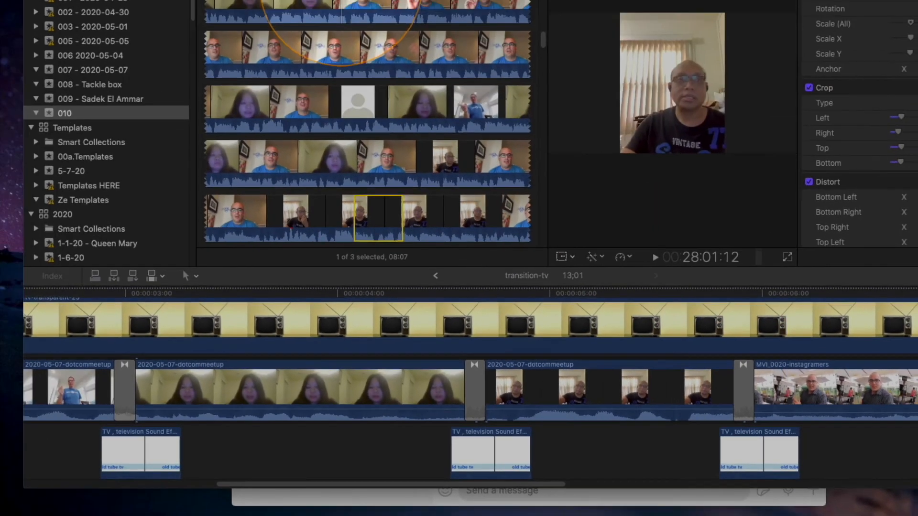
Step: Replace the remaining MVI_0020-instagramers clip from its start with a meetup range of about 9:00, and return to the video 10 timeline
drag(341, 1, 791, 376)
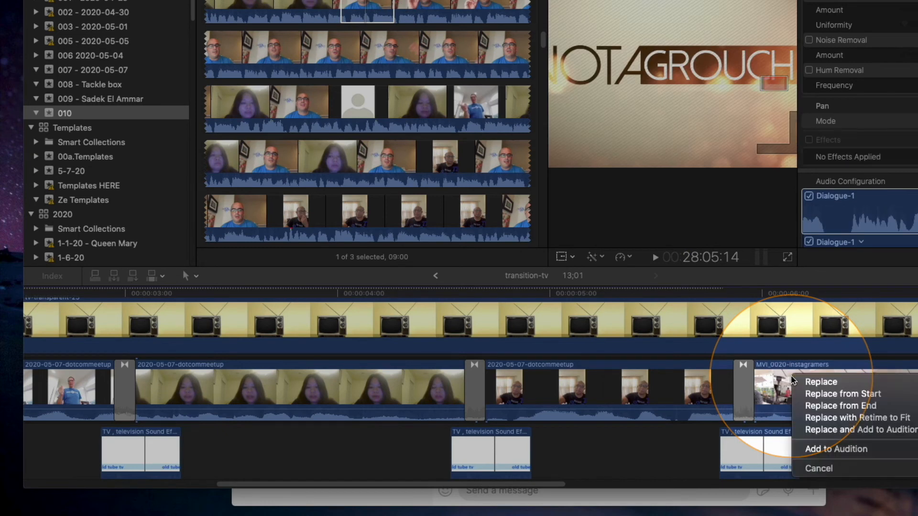
click(829, 394)
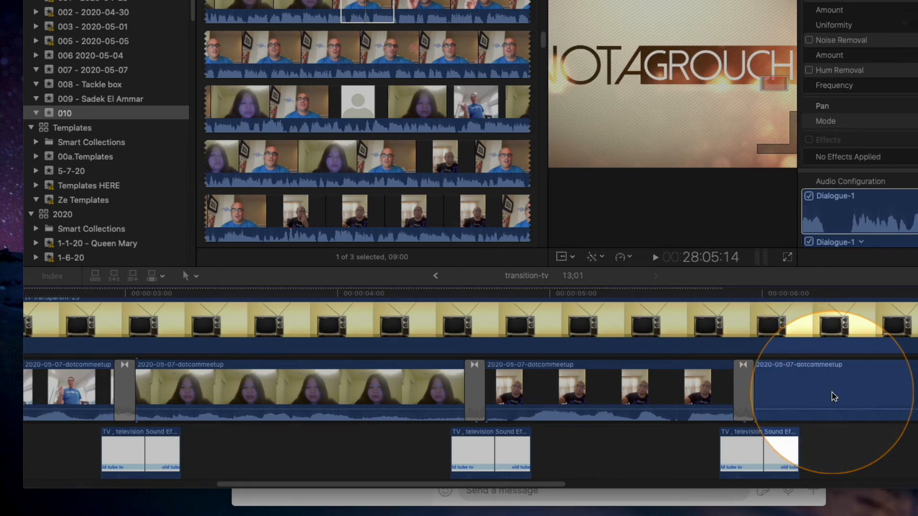
key(super+minus)
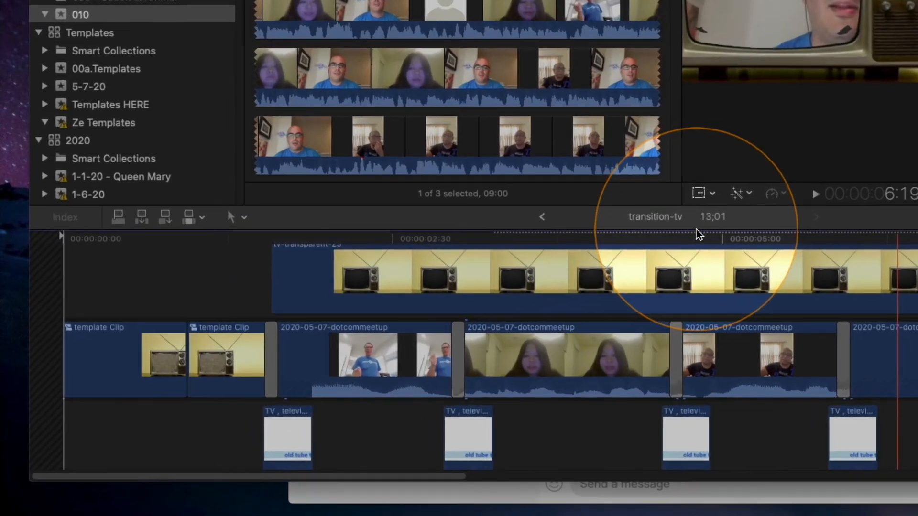
key(super+minus)
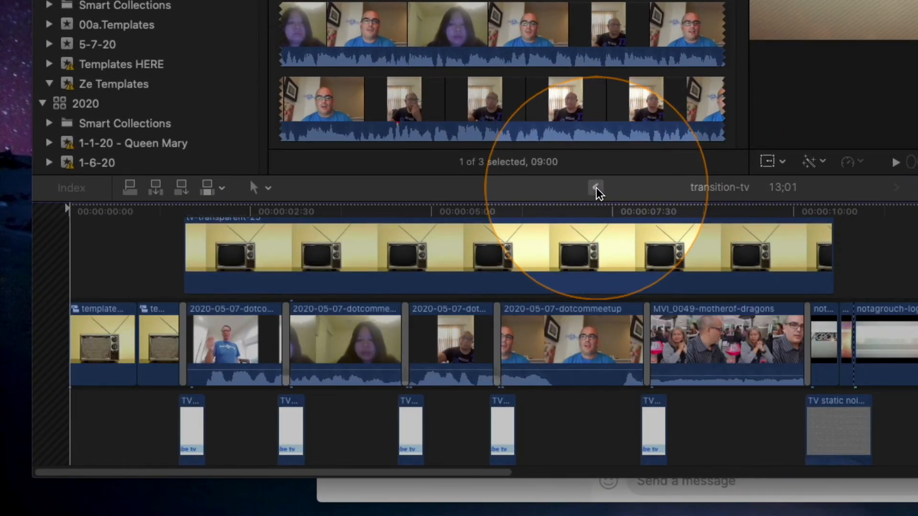
click(595, 189)
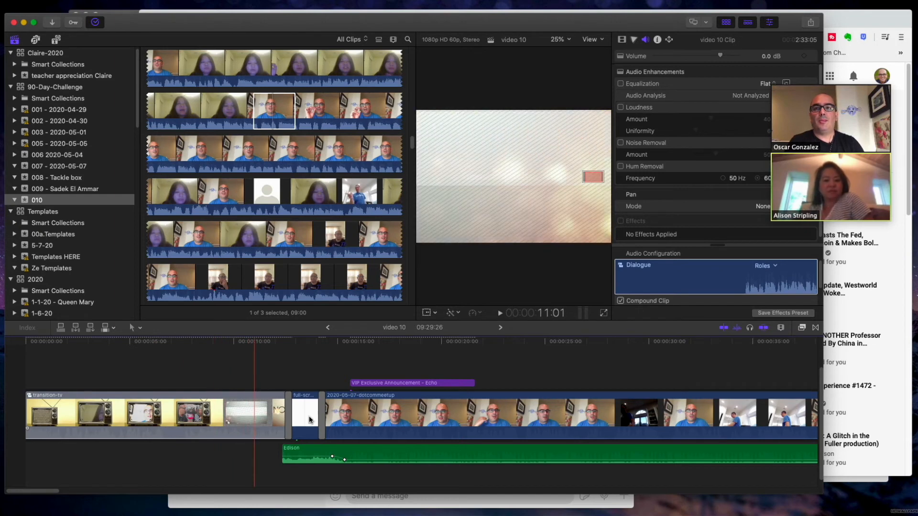
Step: Split the meetup section in video 10 at 1:03:56 and delete the short piece before the following section
scroll(432, 414, right, 10)
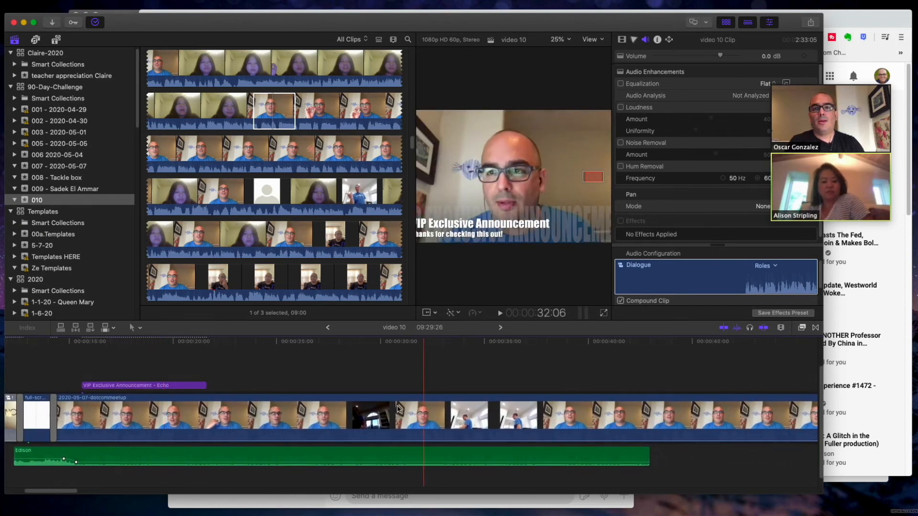
scroll(341, 390, right, 15)
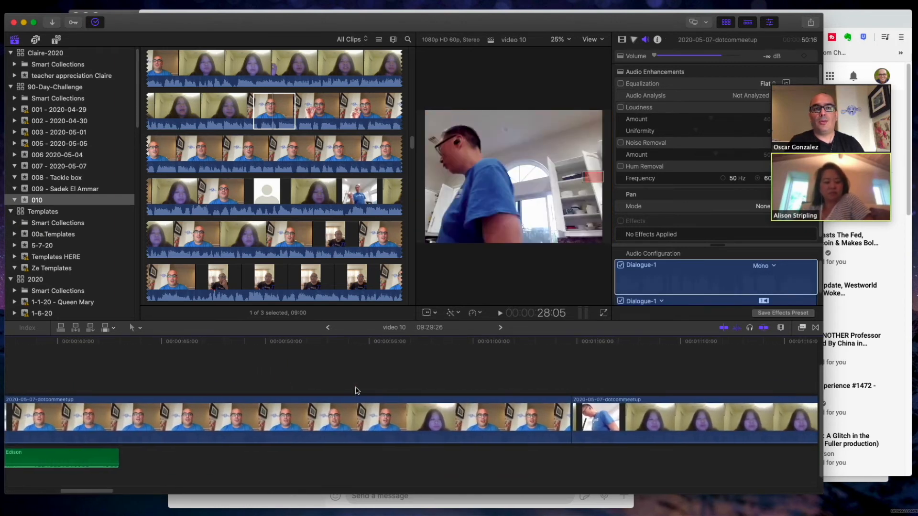
click(446, 400)
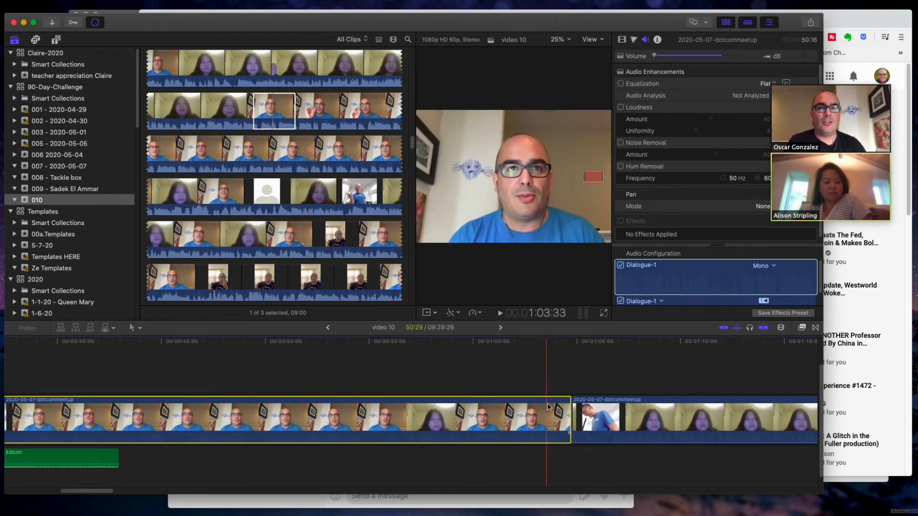
click(530, 404)
key(space)
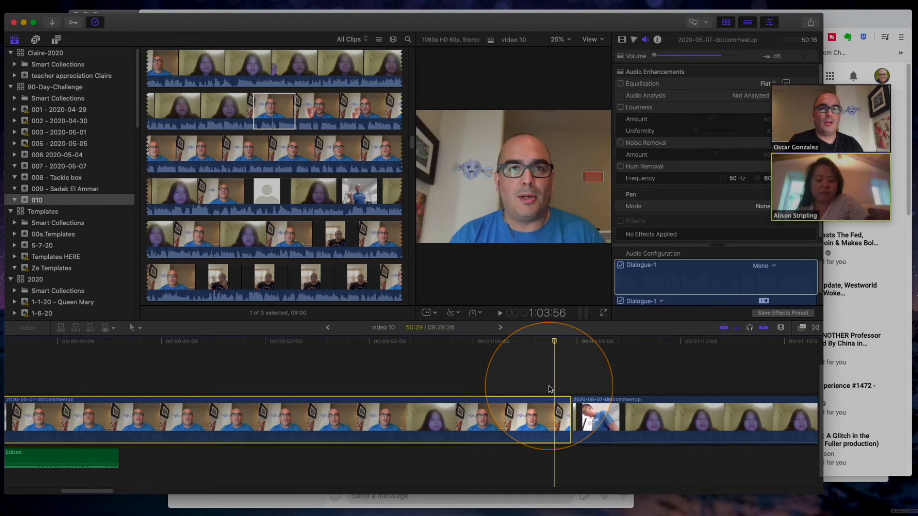
key(super+b)
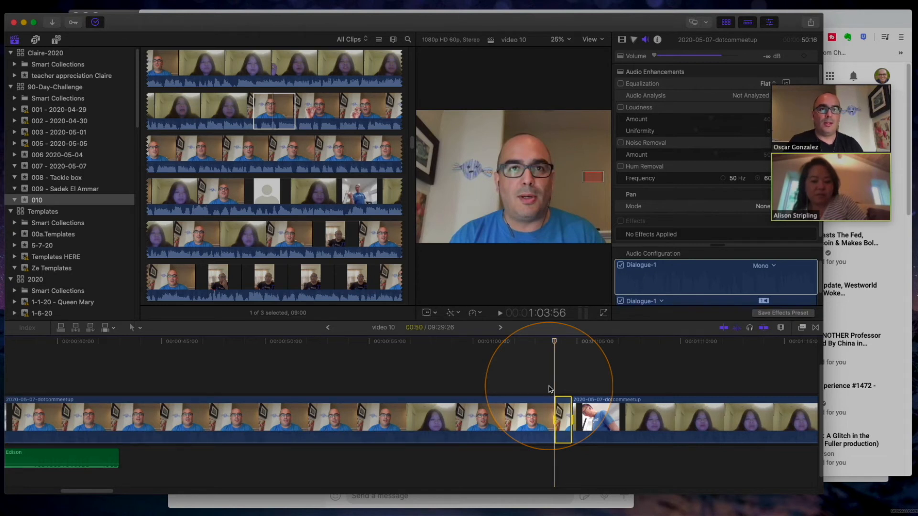
key(Delete)
Step: Undo the deletion of the short meetup piece and delete it again
scroll(550, 388, right, 5)
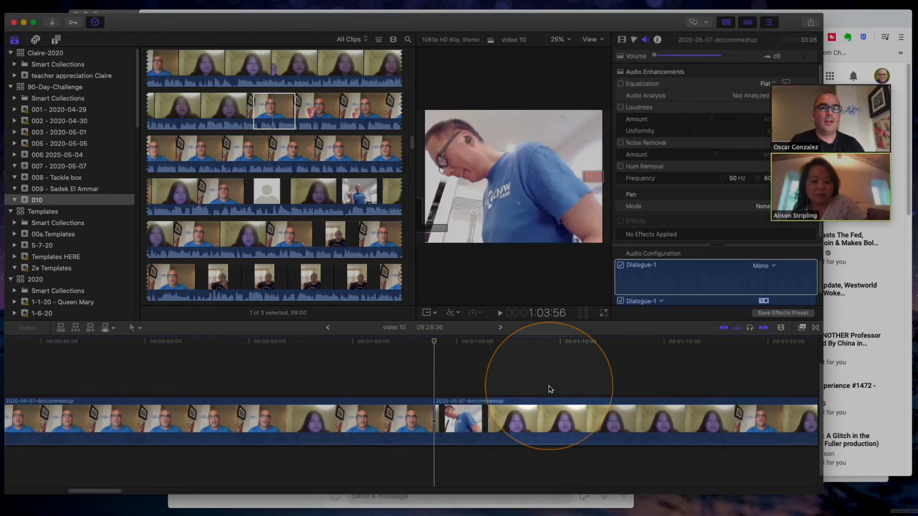
scroll(550, 388, right, 3)
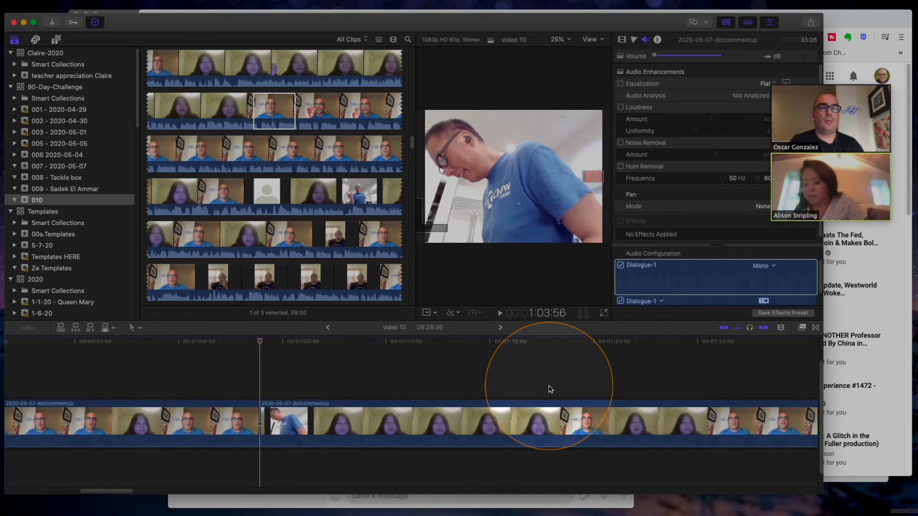
scroll(550, 388, right, 4)
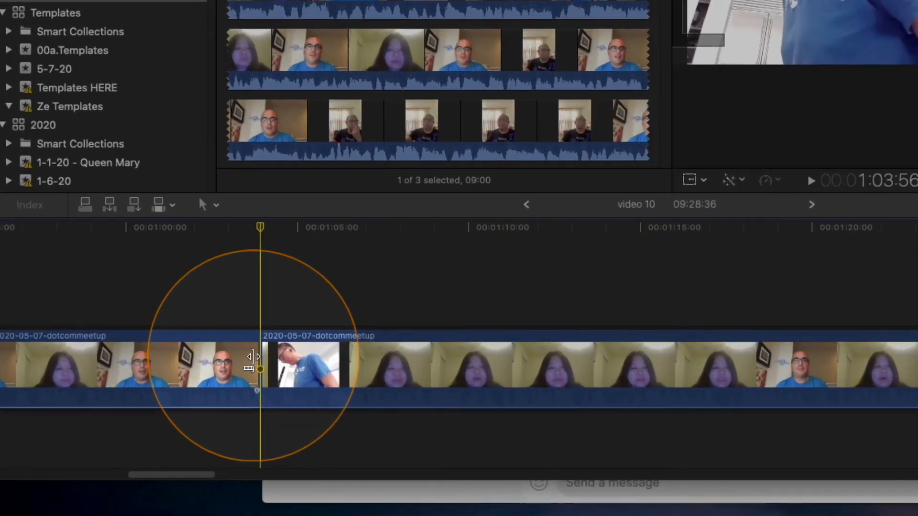
key(super+z)
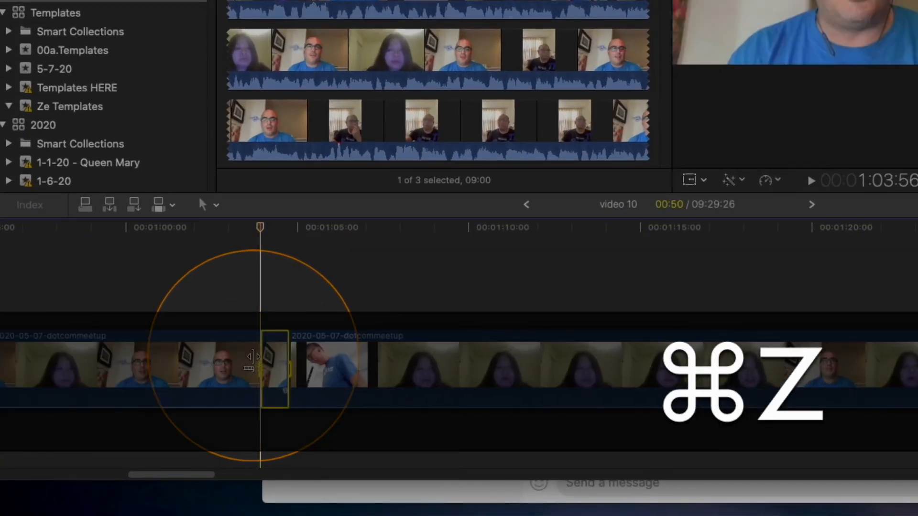
key(BackSpace)
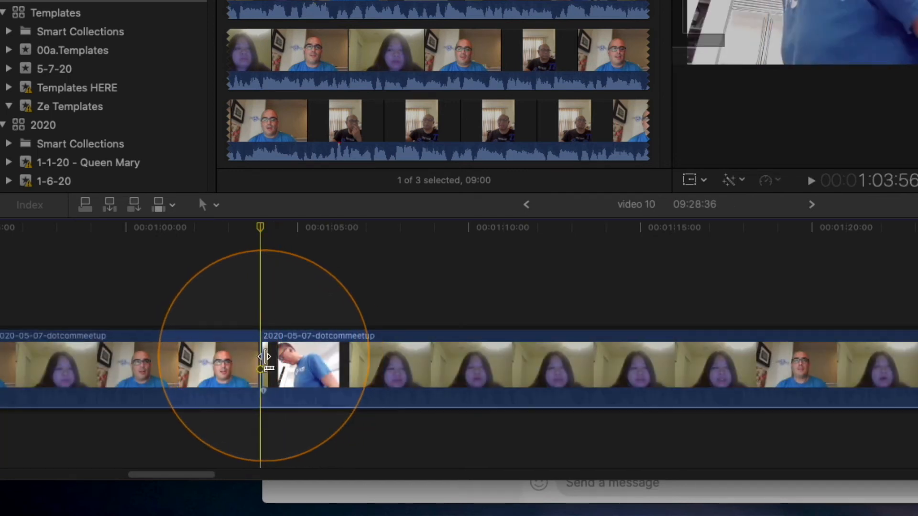
Step: Extend the end of the meetup section by about 2:19, and cut off everything from 1:03:39 to its new end
click(257, 350)
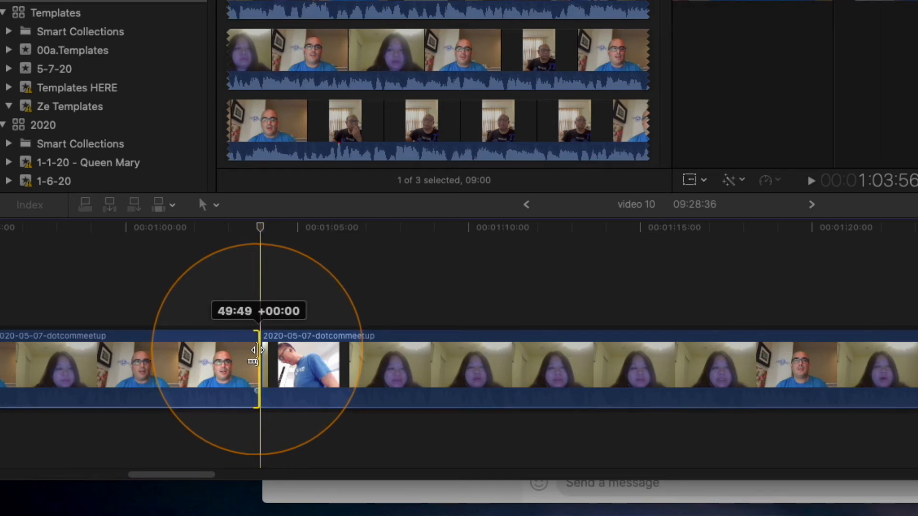
drag(257, 351, 336, 354)
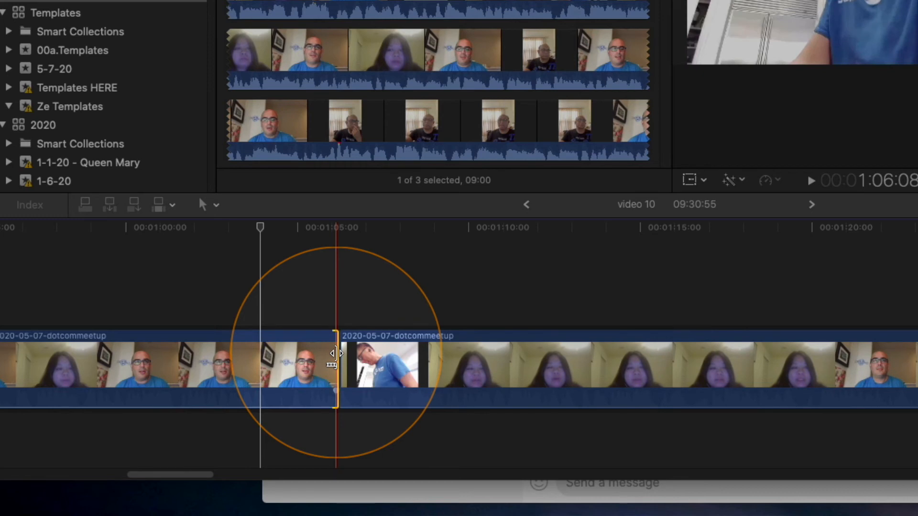
click(251, 304)
key(i)
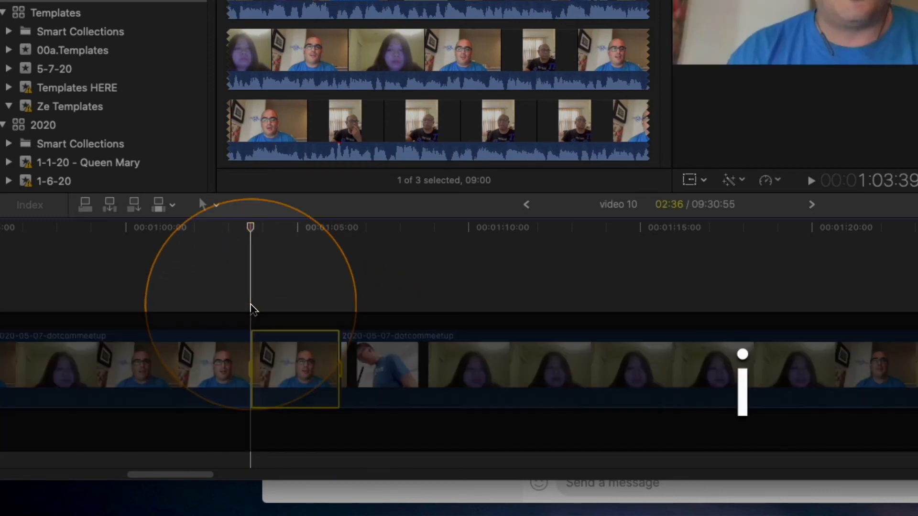
key(BackSpace)
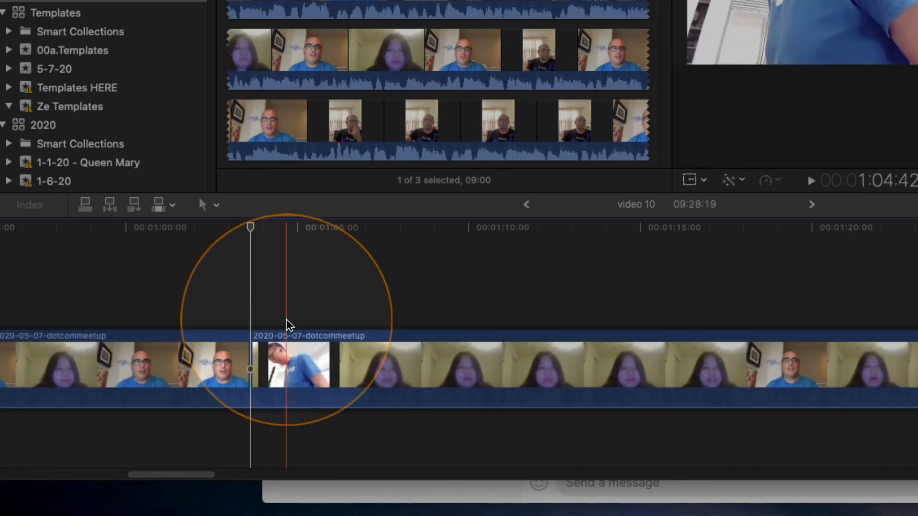
Step: Copy the titles and graphics connected above the Grey Scale clip near the end of the video 10 timeline
scroll(289, 325, right, 3)
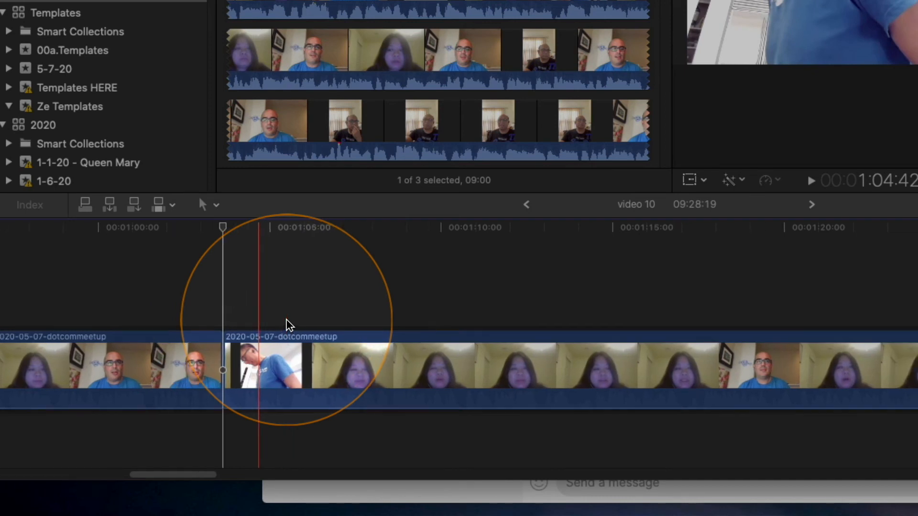
key(super+minus)
key(super+minus)
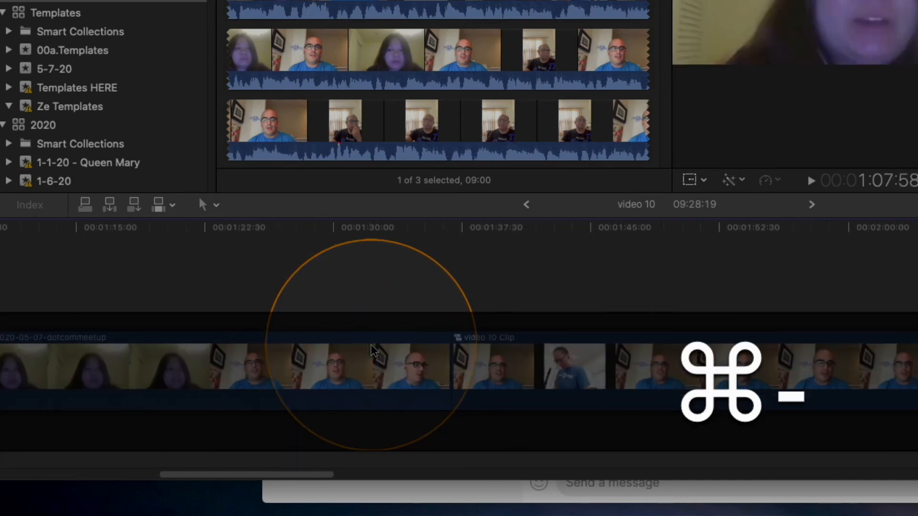
scroll(636, 372, right, 20)
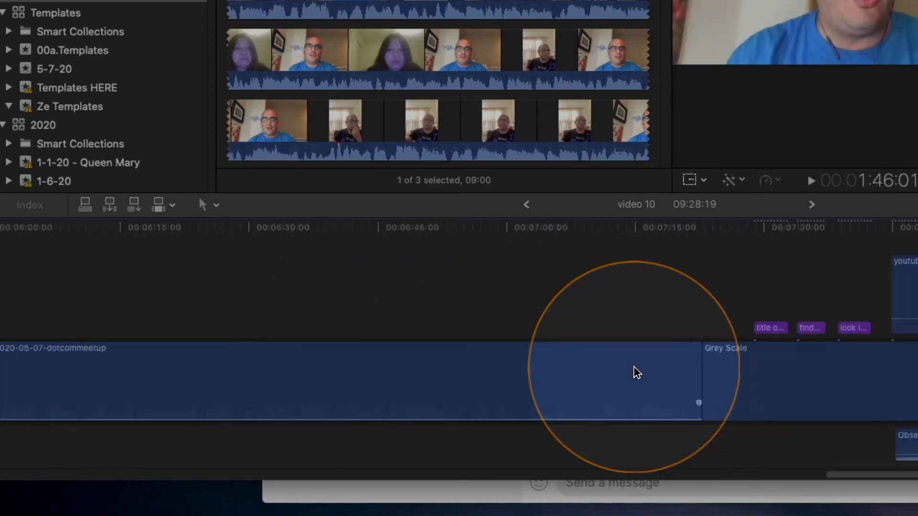
scroll(636, 373, left, 5)
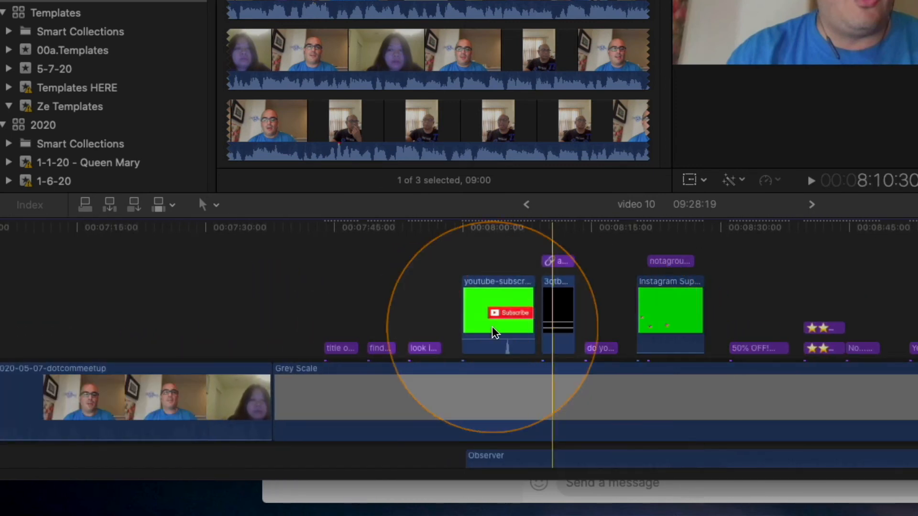
drag(309, 252, 917, 349)
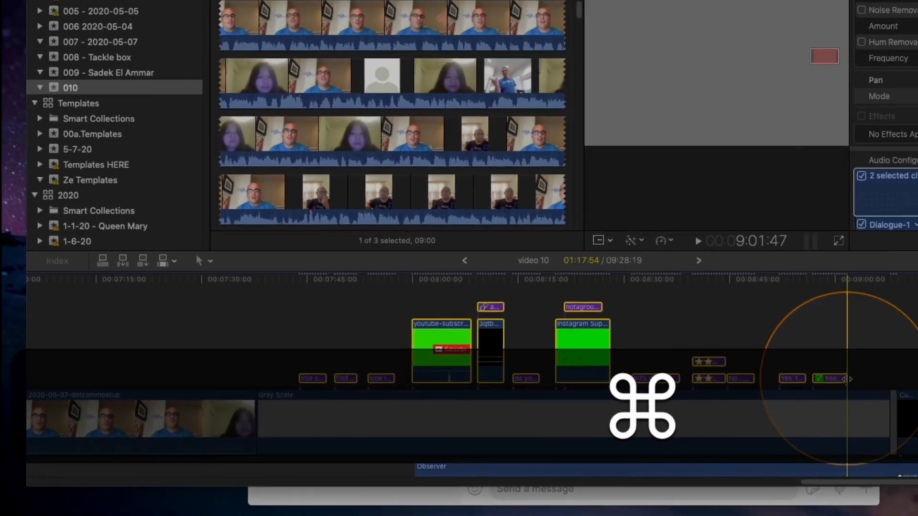
key(super+c)
Step: Paste the copied titles and graphics above the second meetup section at about 1:26:35
scroll(455, 351, left, 5)
scroll(389, 393, left, 20)
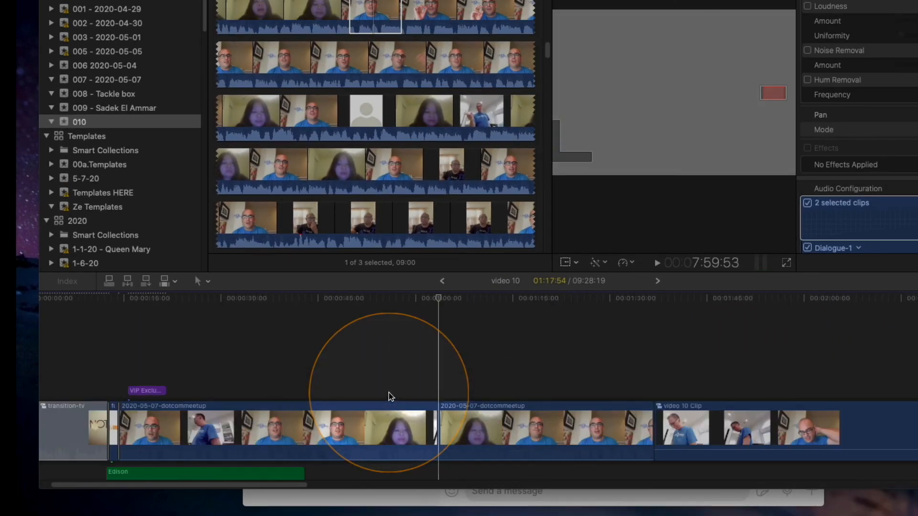
scroll(389, 393, right, 2)
scroll(389, 393, right, 5)
click(428, 363)
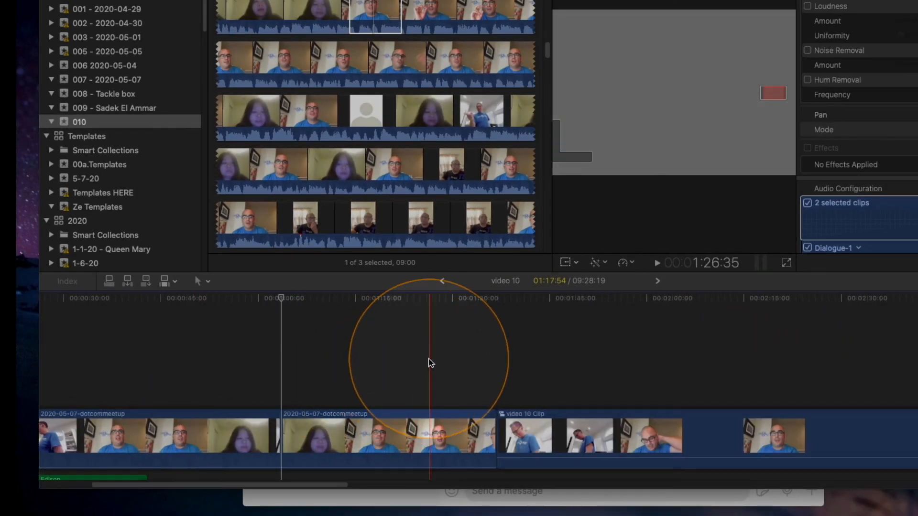
key(super+v)
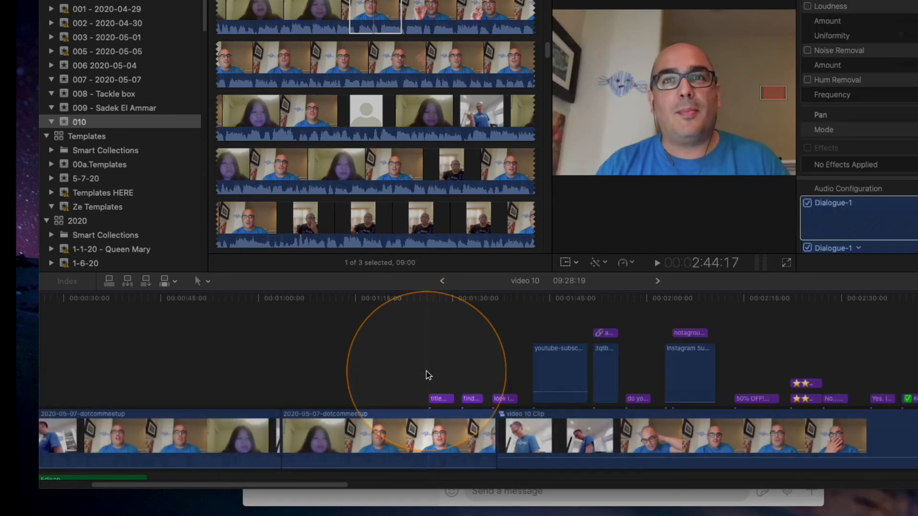
Step: Move the pasted first title, the YouTube subscribe graphic, the 3qtb clip and its link title together about 34 seconds earlier
scroll(426, 371, right, 3)
click(487, 363)
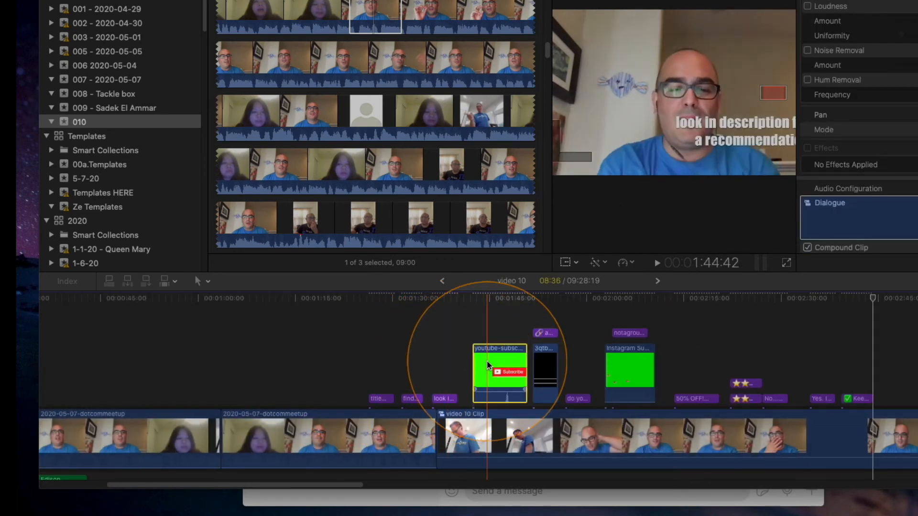
click(541, 358)
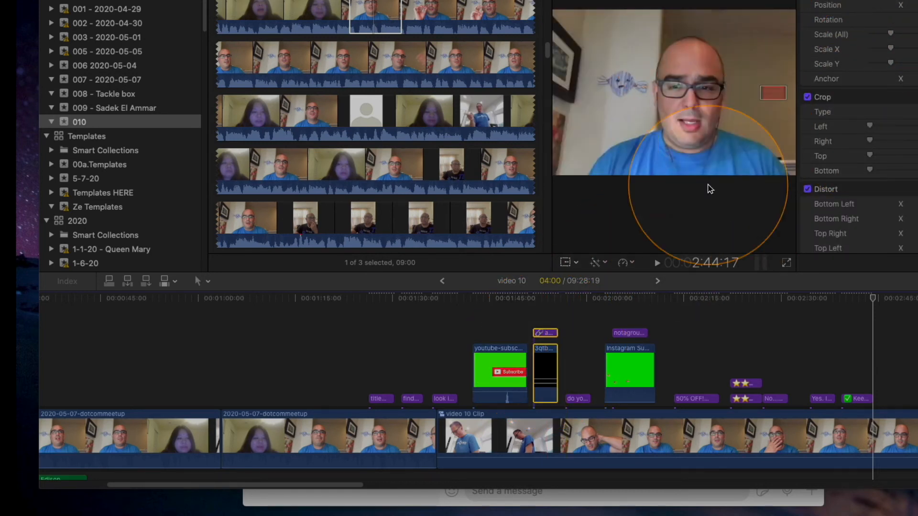
click(575, 320)
click(545, 298)
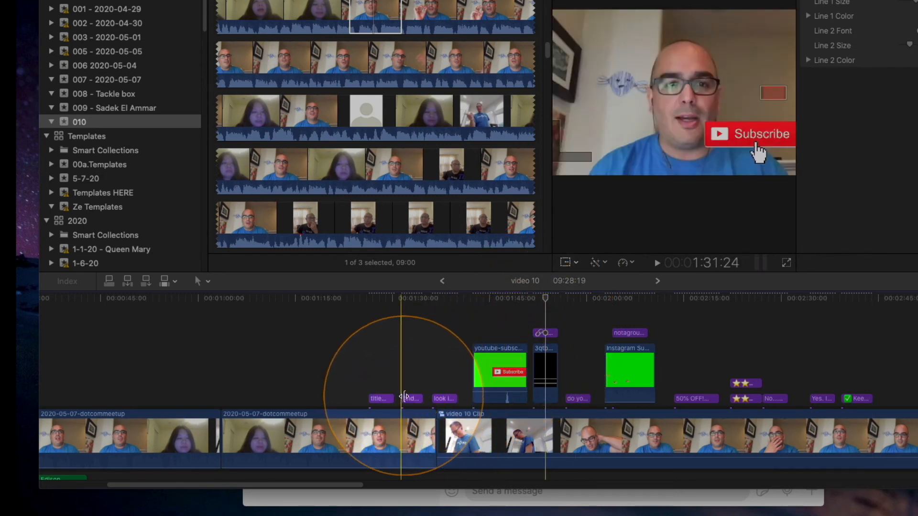
click(380, 399)
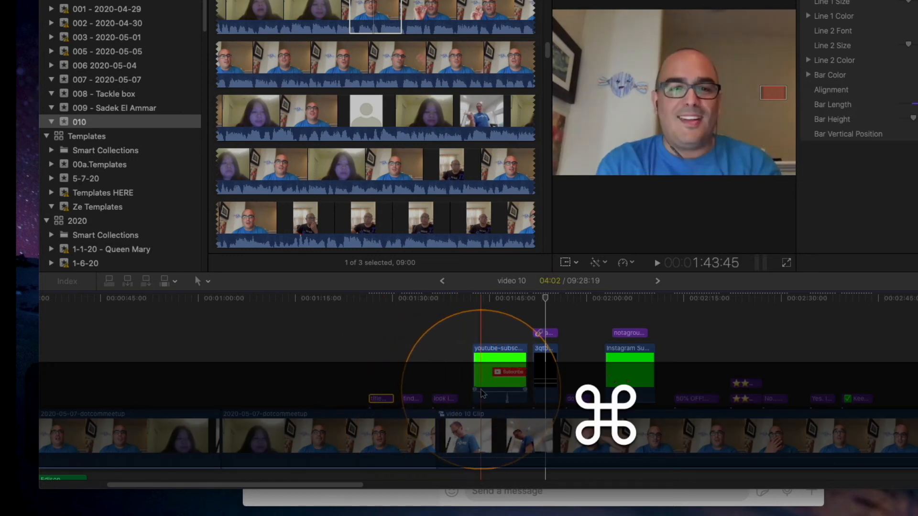
super+click(545, 356)
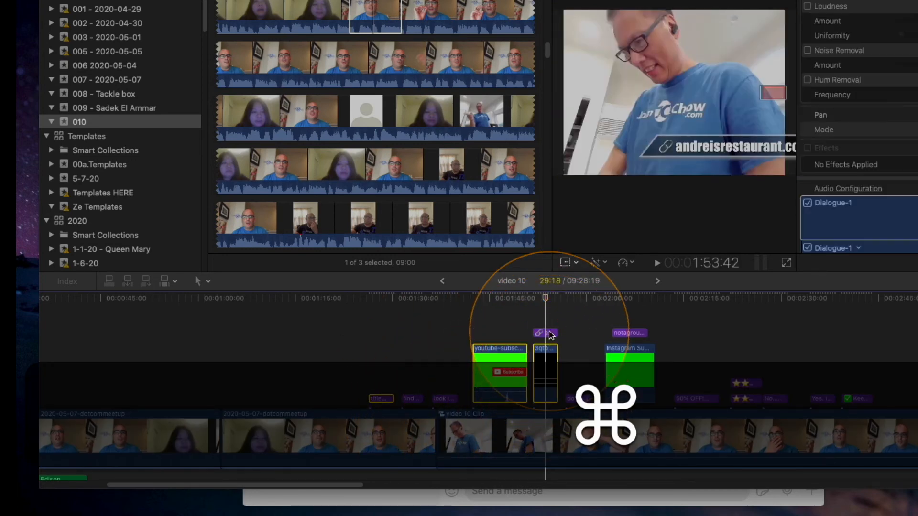
super+click(550, 333)
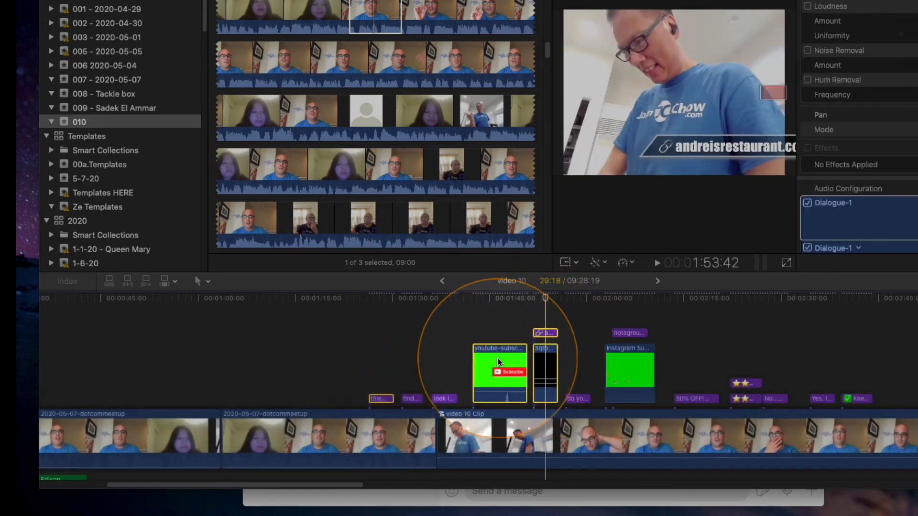
drag(477, 370, 254, 354)
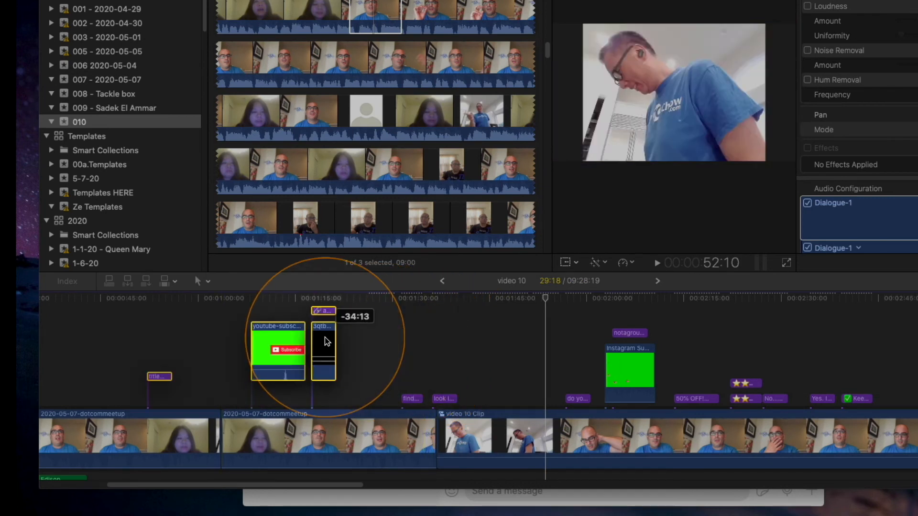
click(366, 361)
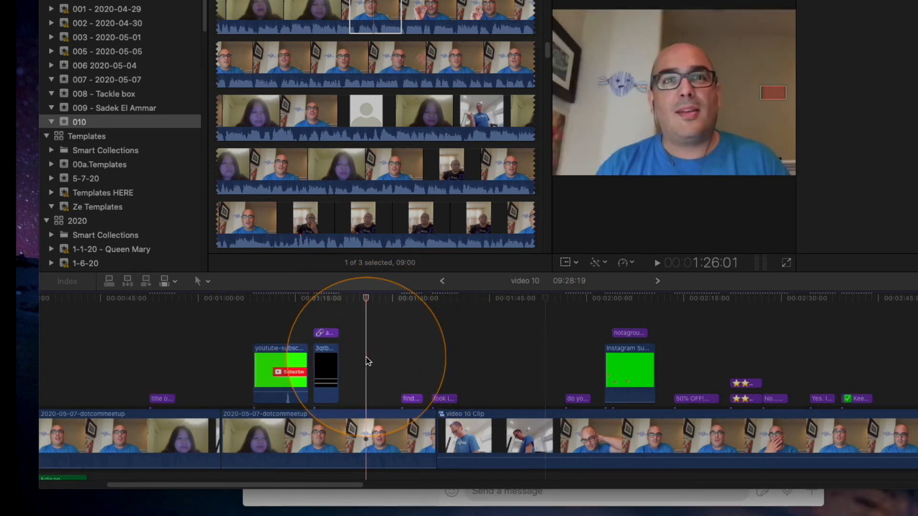
Step: Disable the remaining pasted titles and Instagram graphic, and move the YouTube subscribe graphic to the start of the second meetup section
drag(387, 326, 897, 401)
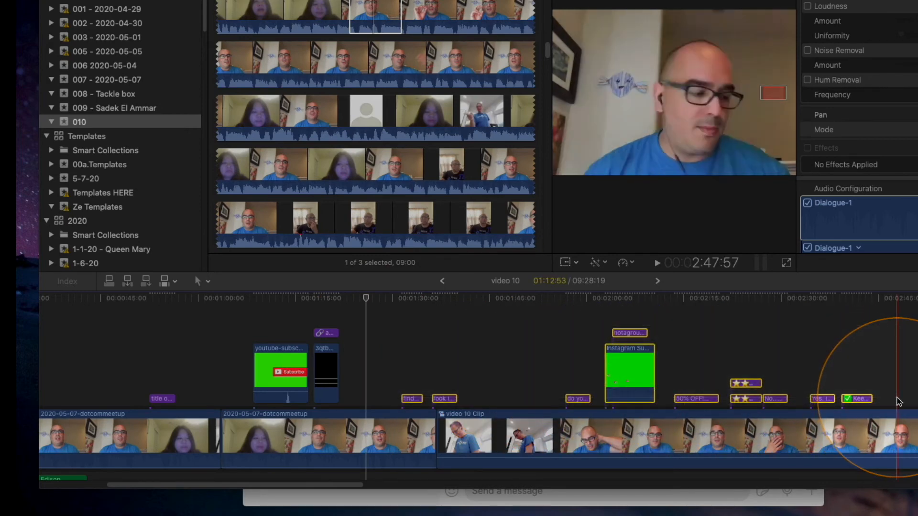
key(v)
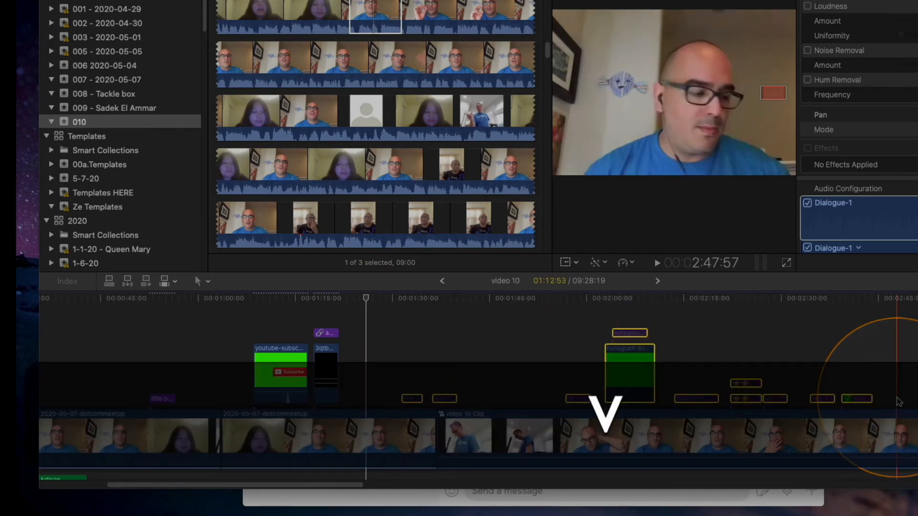
click(914, 390)
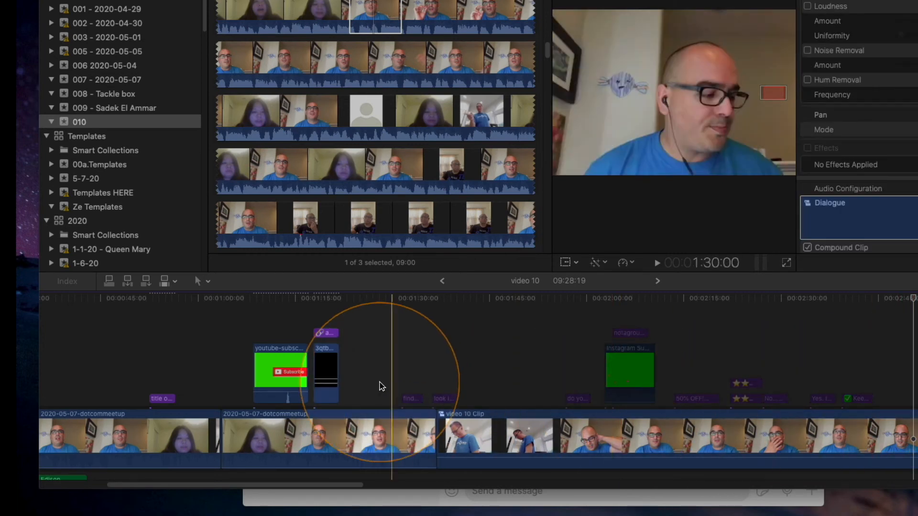
drag(260, 366, 229, 365)
scroll(327, 366, down, 4)
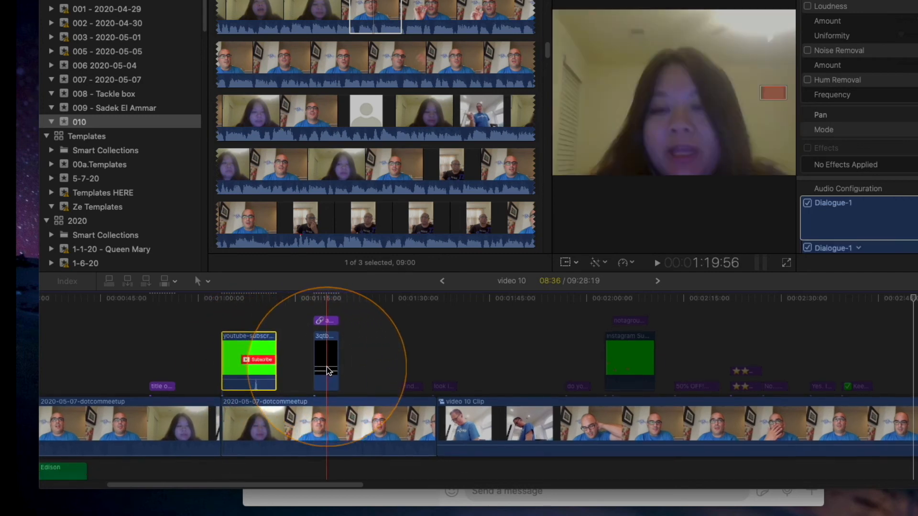
Step: Delete the Grey Scale clip near the end of the timeline together with its connected titles and graphics
scroll(326, 367, right, 2)
scroll(326, 366, right, 10)
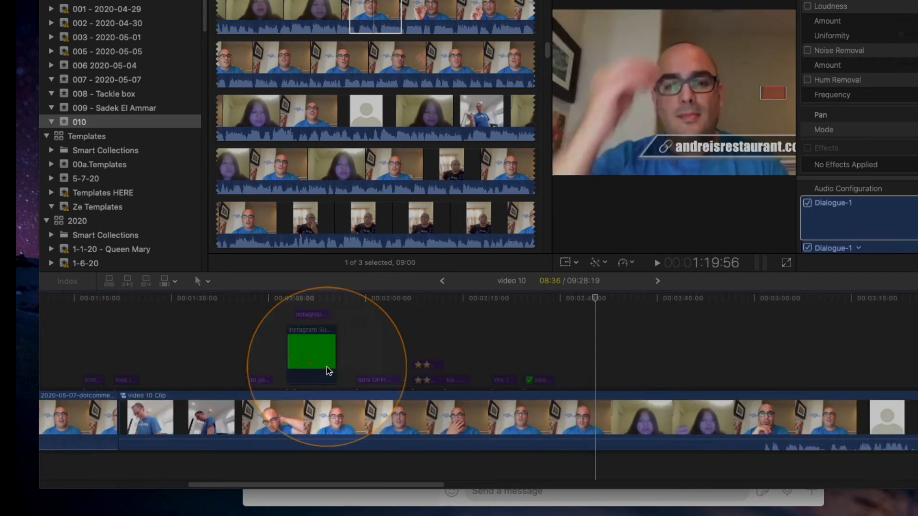
scroll(326, 366, right, 15)
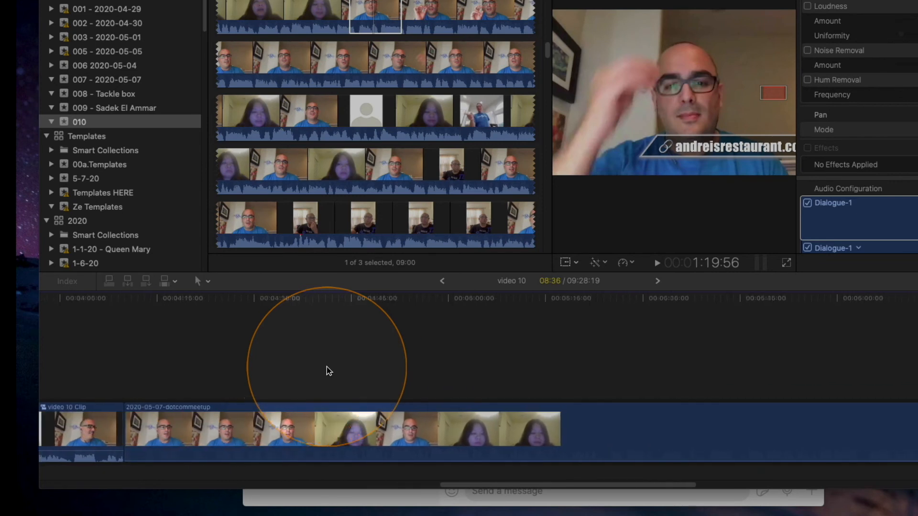
scroll(326, 367, right, 10)
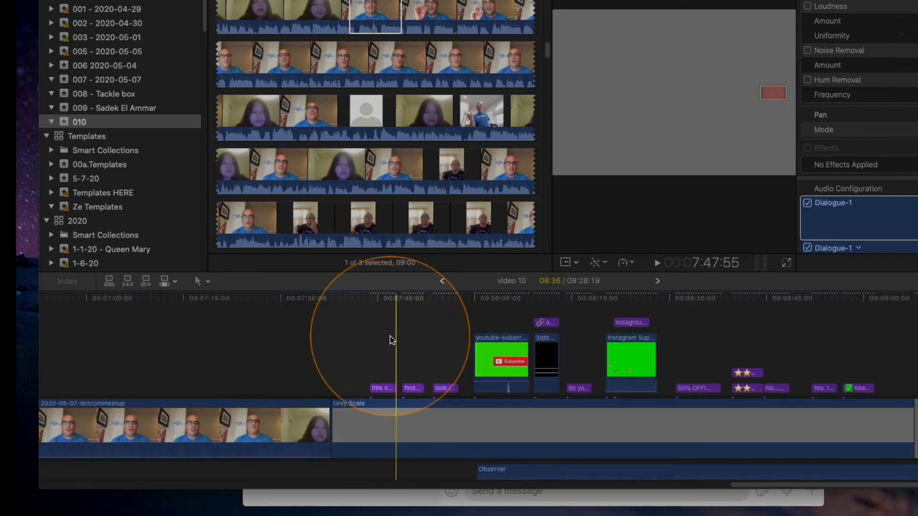
drag(389, 336, 836, 441)
key(BackSpace)
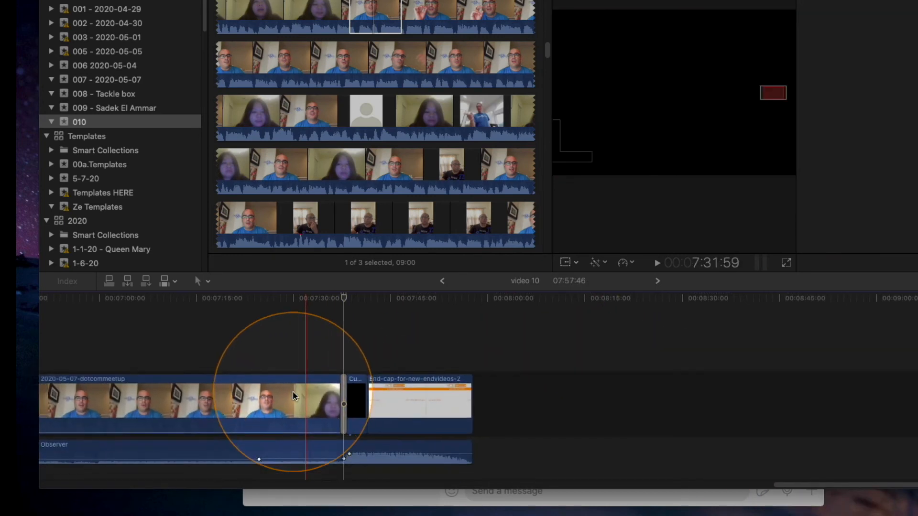
Step: Split the Observer music at 7:41:29, where End-cap-for-new-endvideos-2 begins, and disable that end cap with the music beneath it
click(378, 391)
key(semicolon)
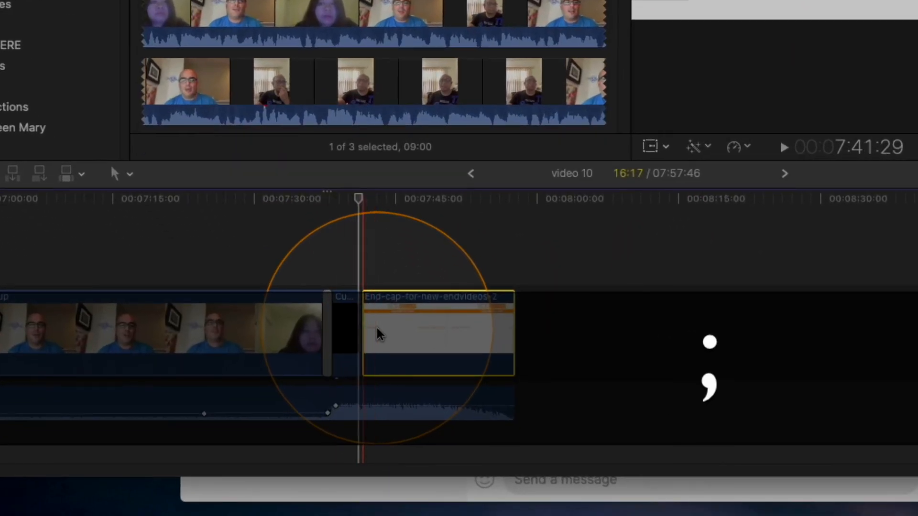
click(366, 395)
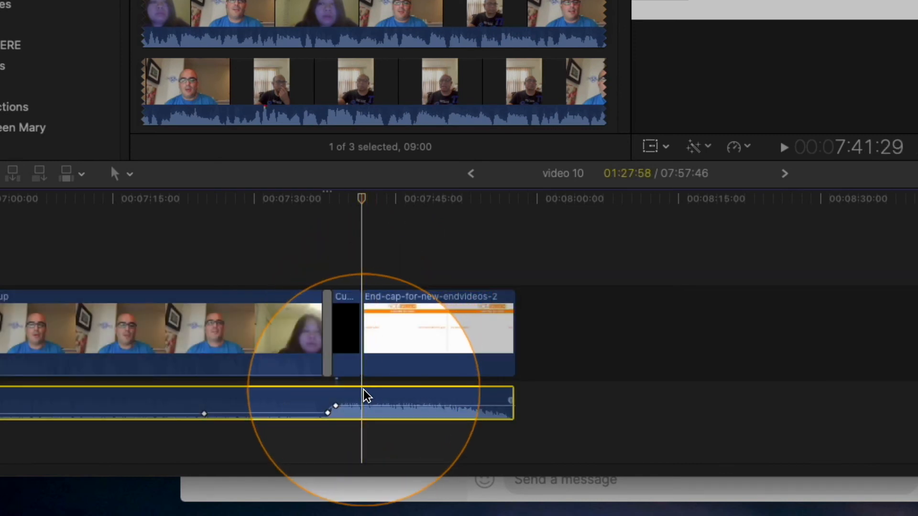
key(super+equal)
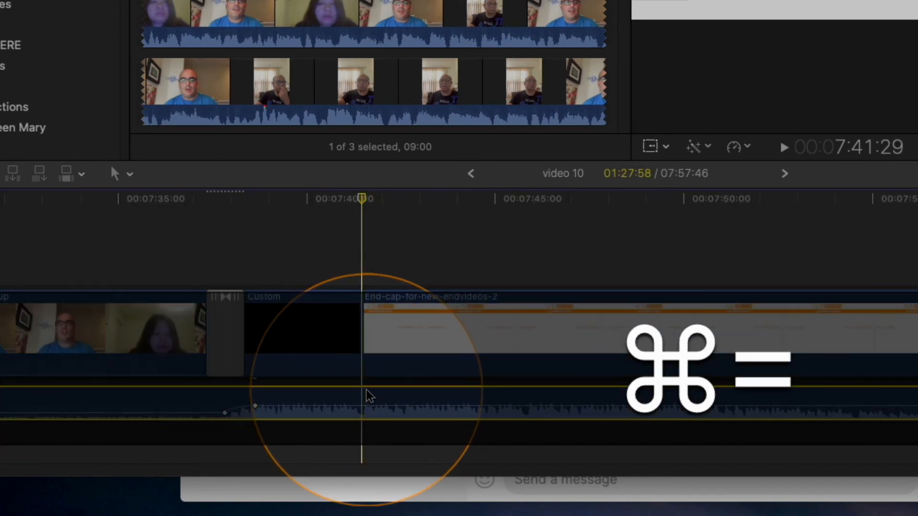
click(339, 349)
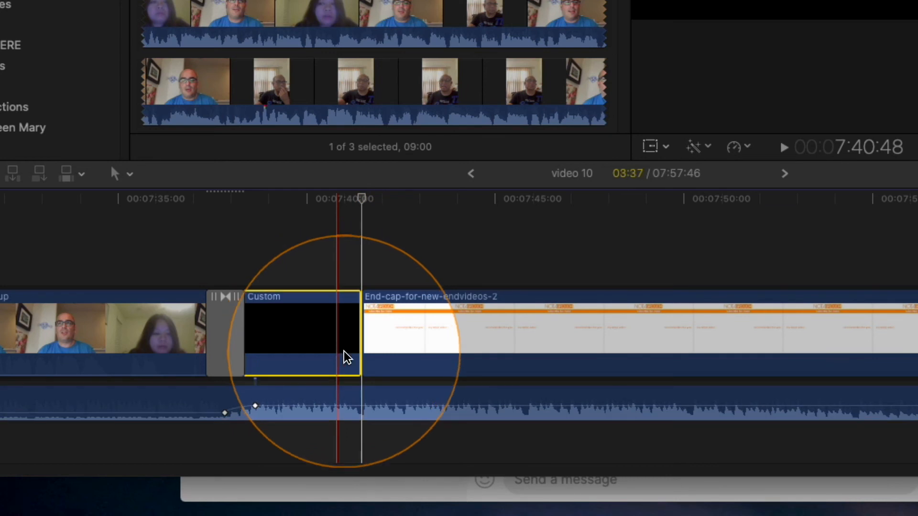
key(super+b)
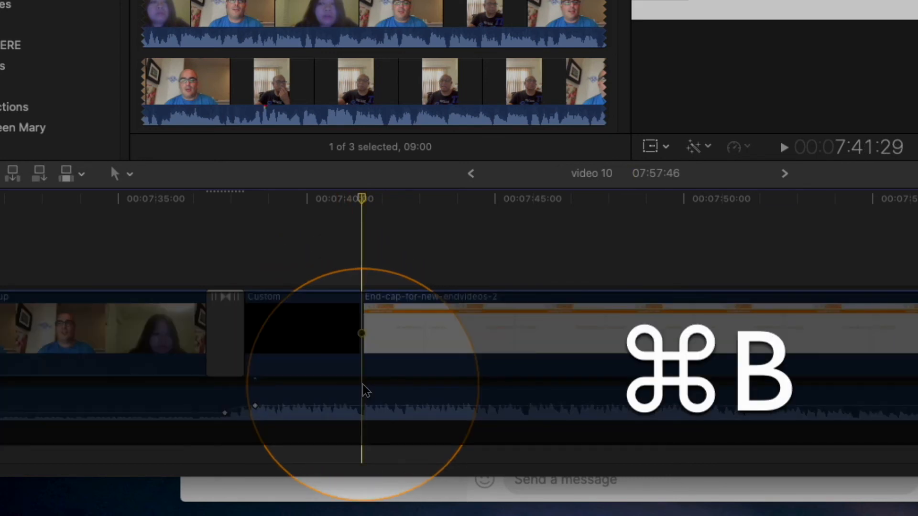
click(362, 397)
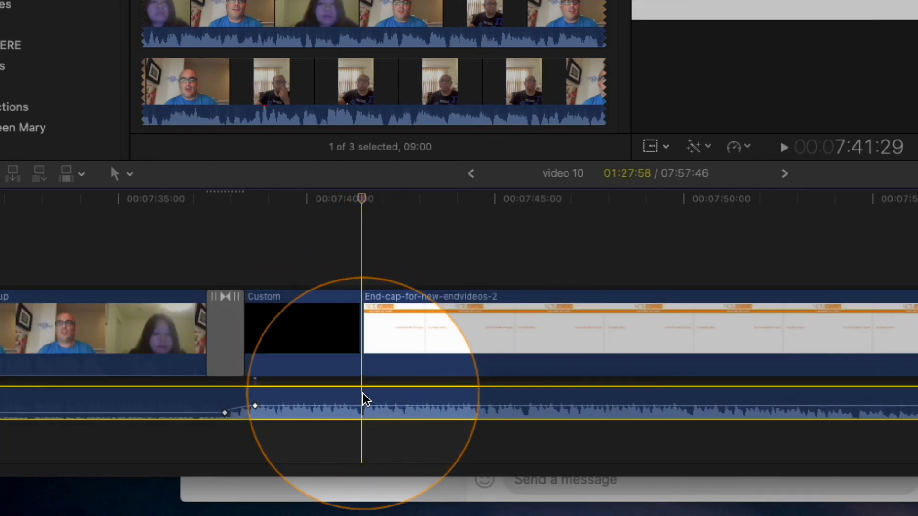
click(387, 354)
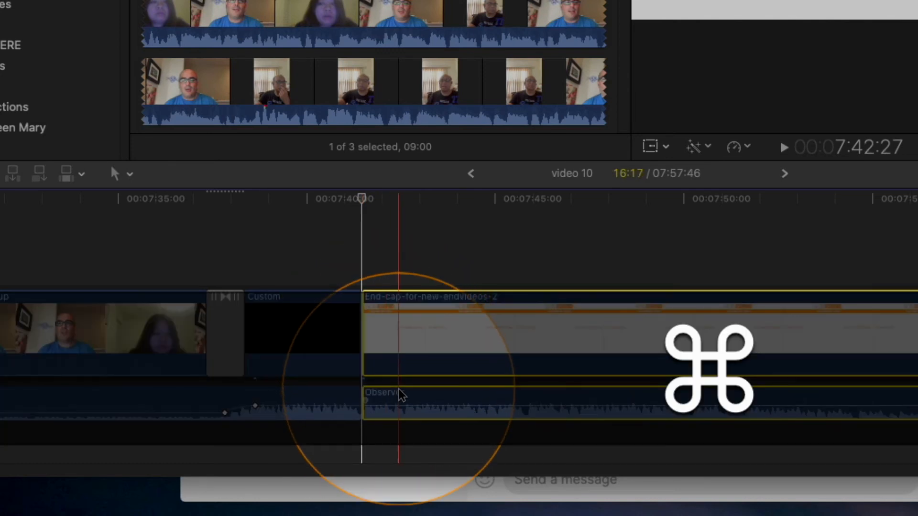
key(v)
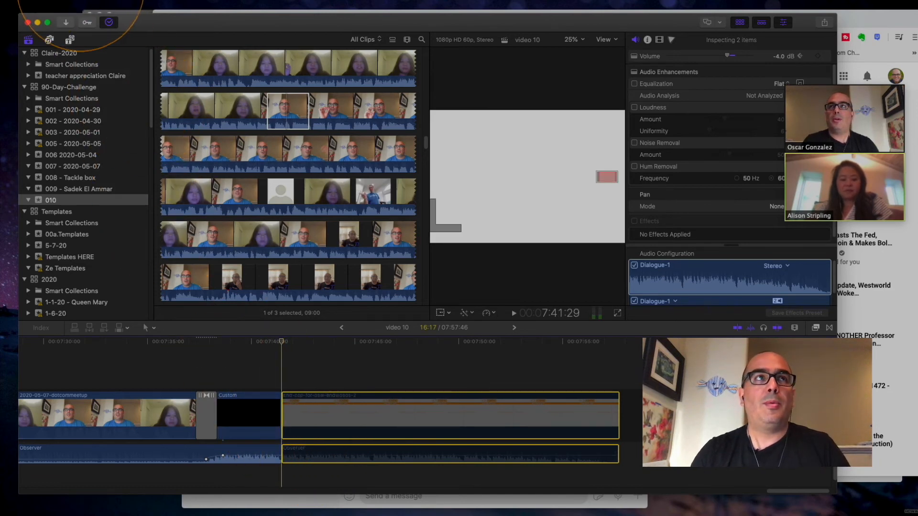
Step: Export the project for Apple Devices 1080p as video 10 on the Desktop, and check the sharing progress in Background Tasks
click(89, 1)
mouse_move(100, 107)
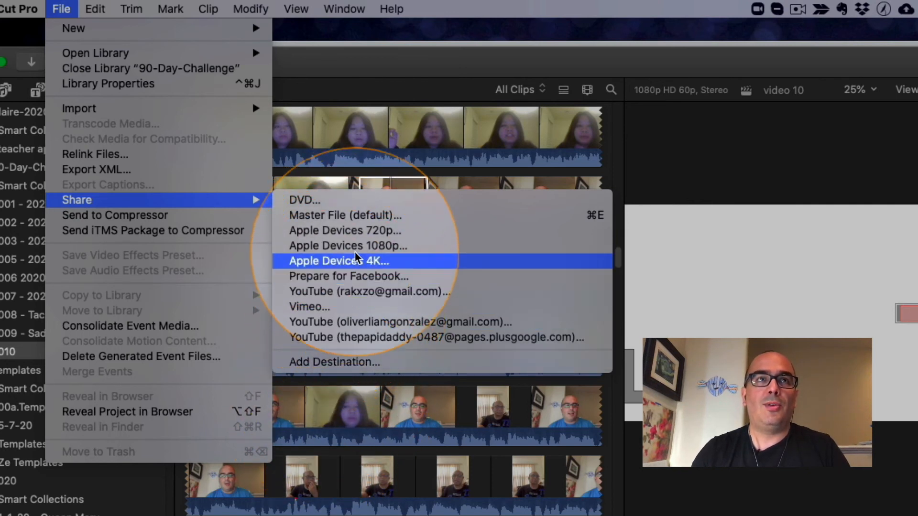
click(320, 247)
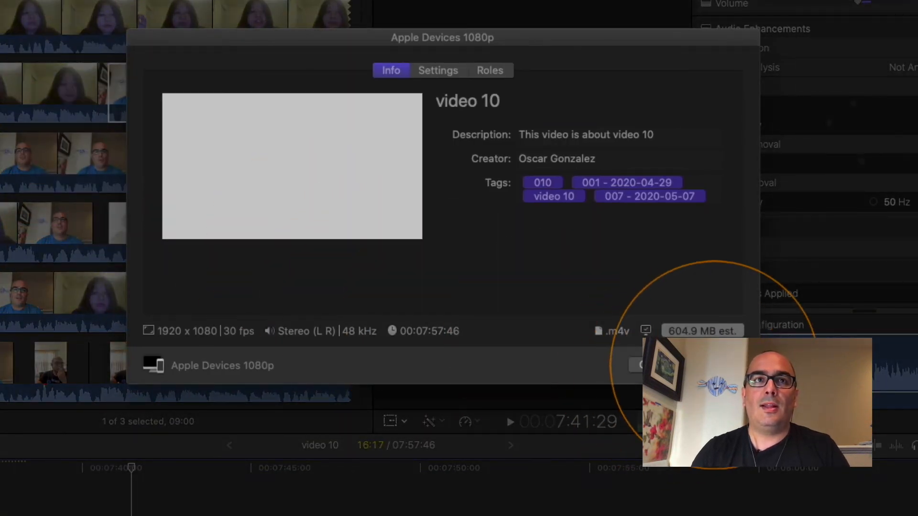
click(712, 366)
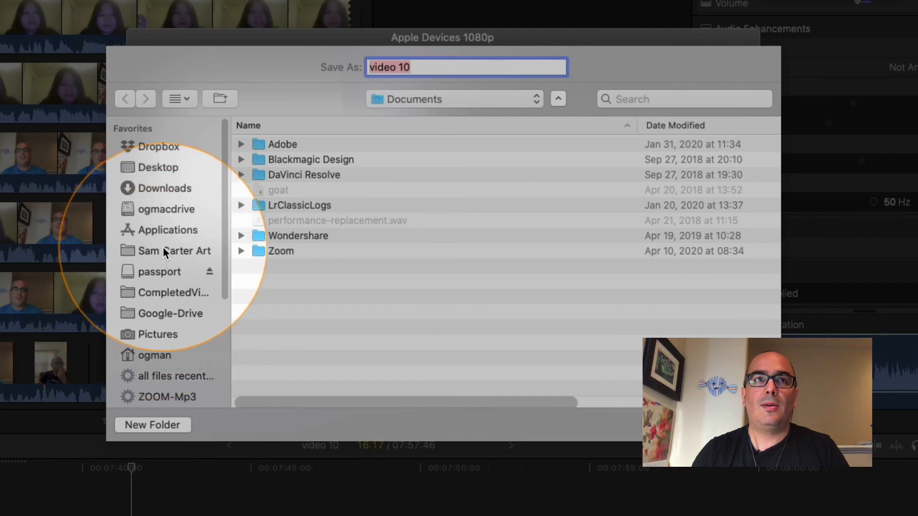
click(170, 169)
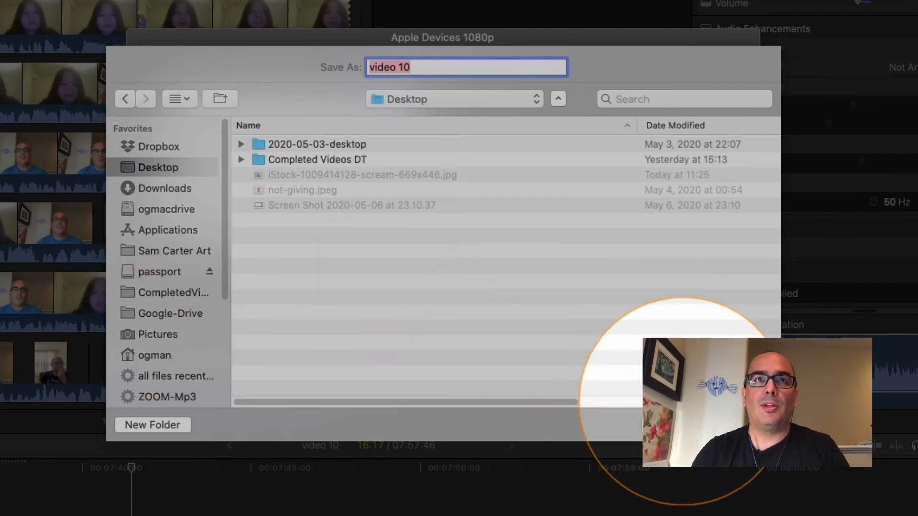
click(752, 425)
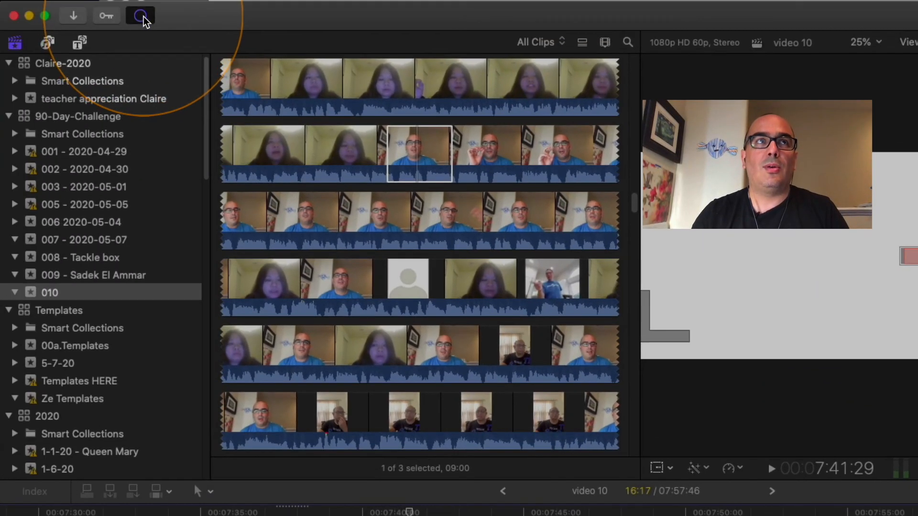
click(141, 16)
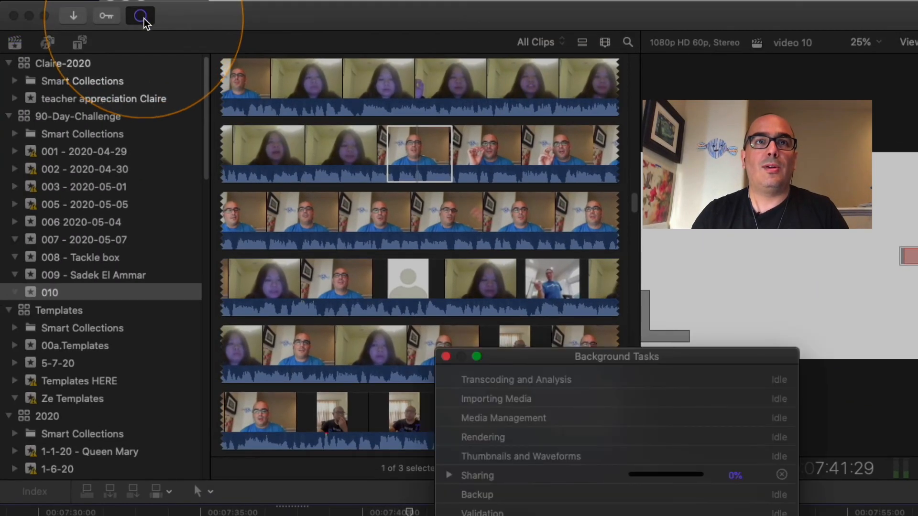
click(445, 356)
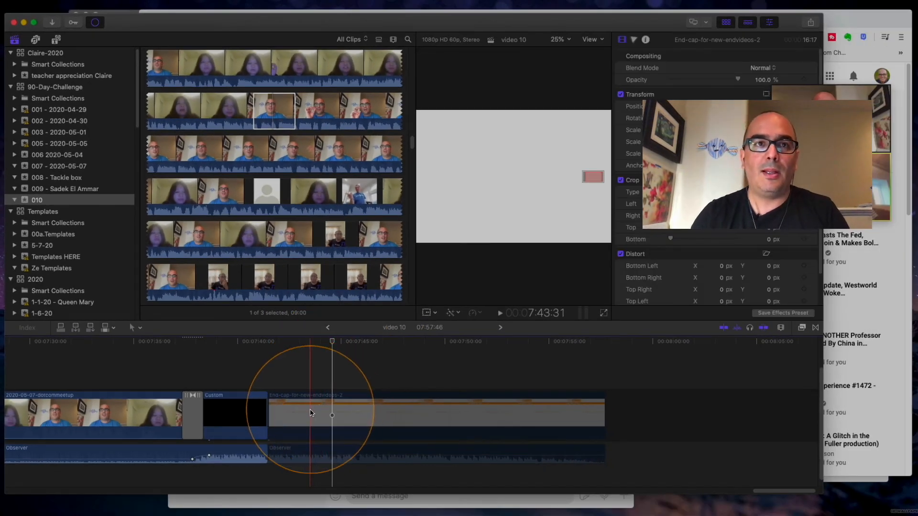
Step: Re-enable the End-cap-for-new-endvideos-2 clip together with the Observer music beneath it
click(310, 409)
click(310, 451)
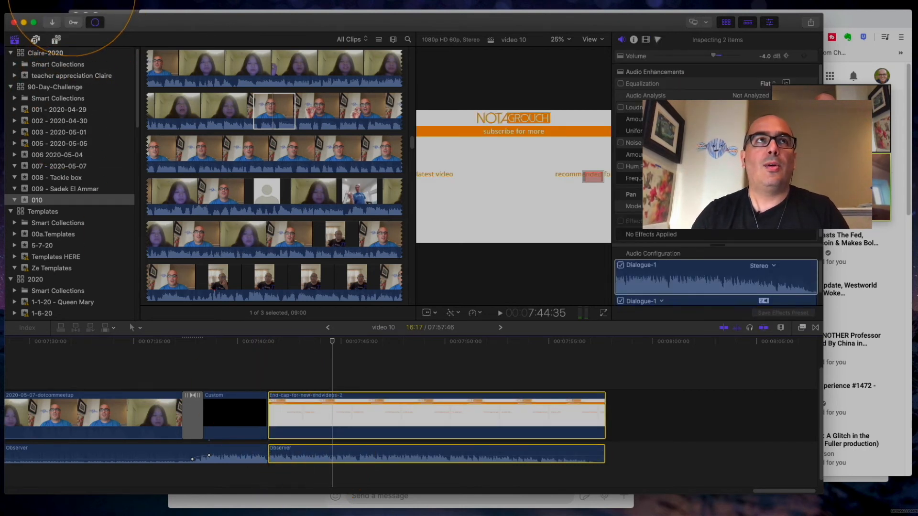
Step: Try to share the video 10 project with its end cap to the first YouTube destination
click(77, 1)
mouse_move(117, 107)
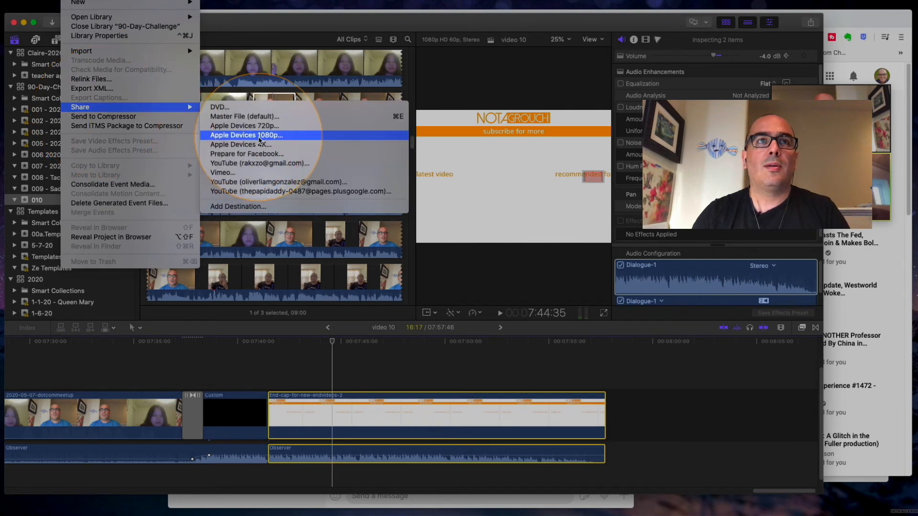
click(264, 163)
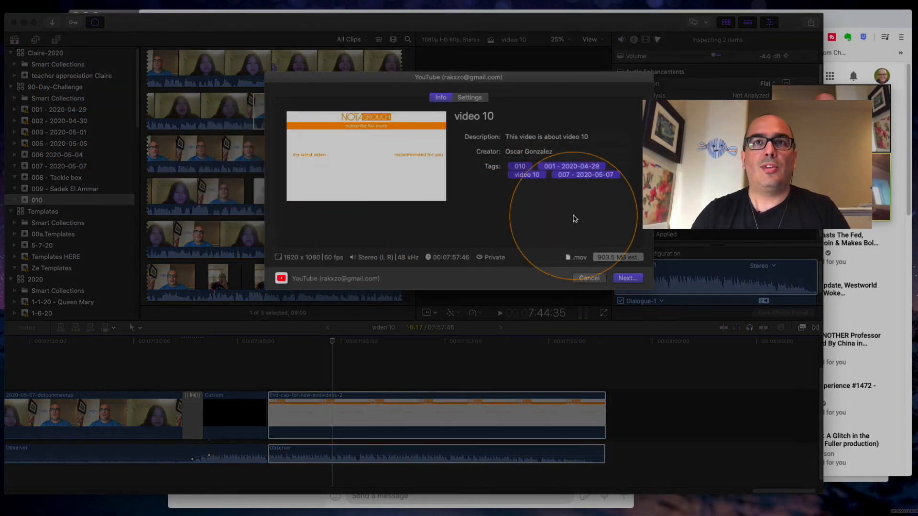
click(628, 278)
click(573, 241)
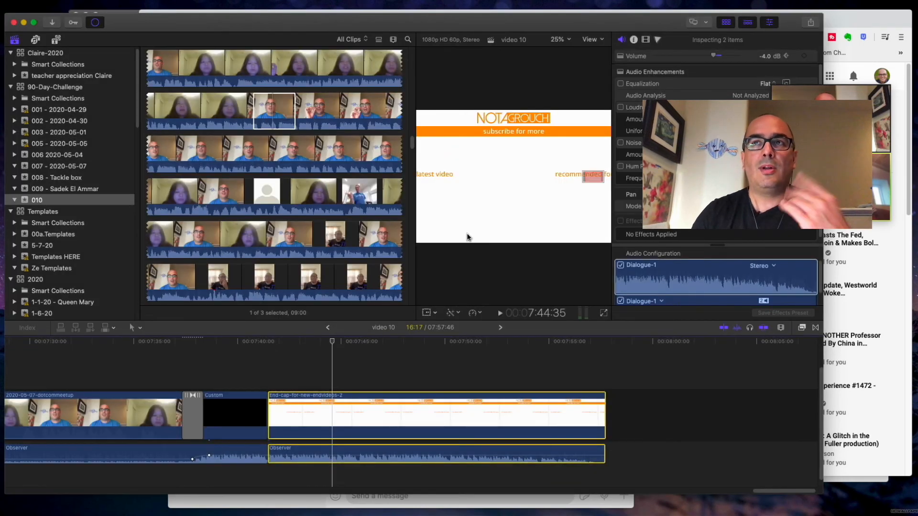
click(70, 0)
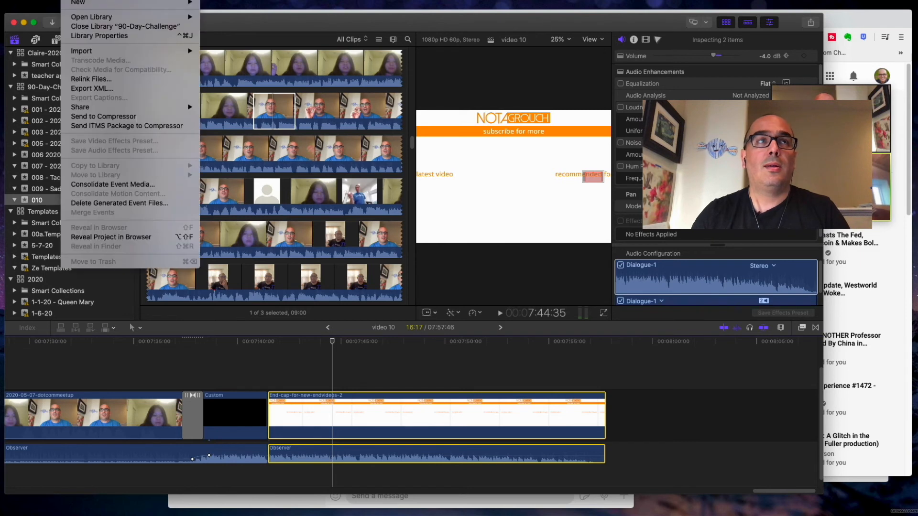
mouse_move(120, 110)
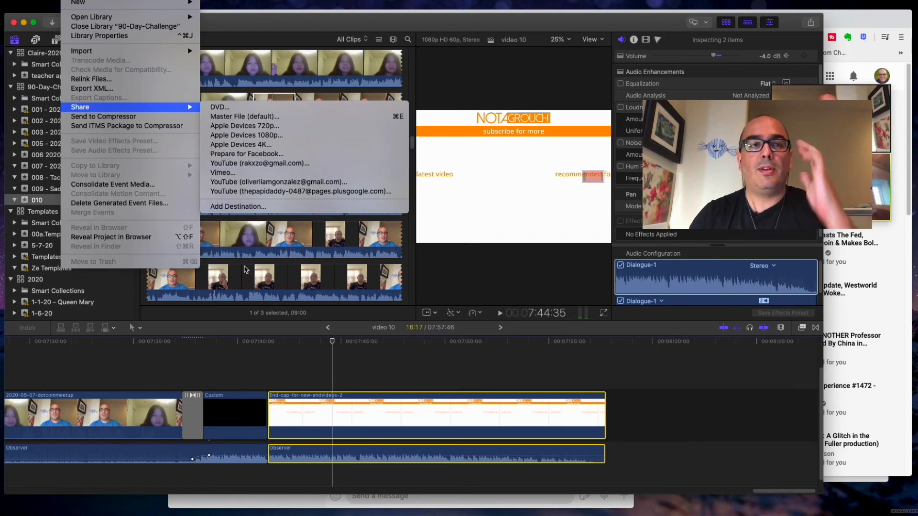
click(240, 358)
Step: Review the beginning of the video 10 timeline, moving the playhead from about 45 seconds to the following edit points
scroll(240, 357, left, 20)
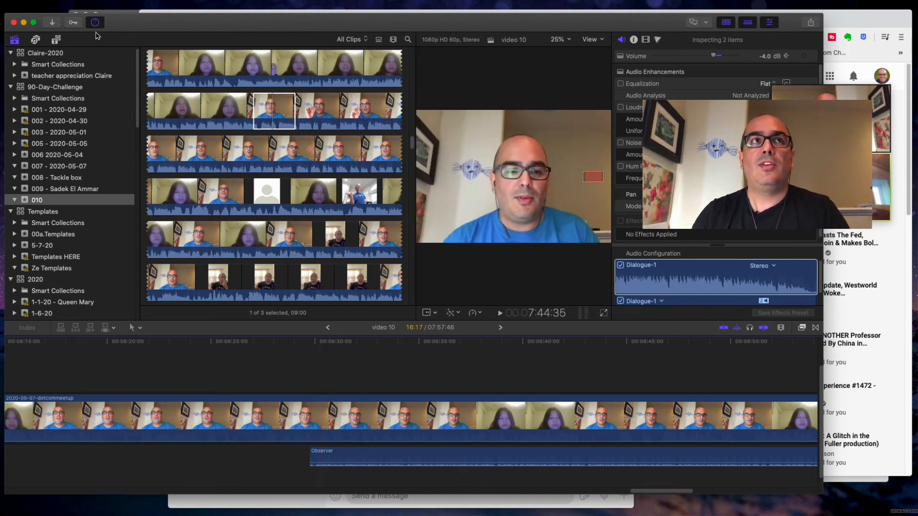
scroll(240, 385, right, 5)
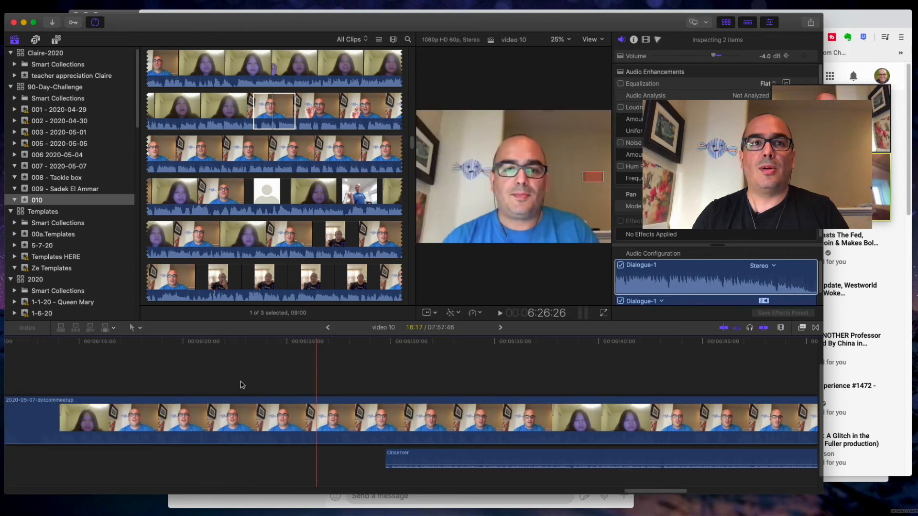
scroll(240, 385, left, 15)
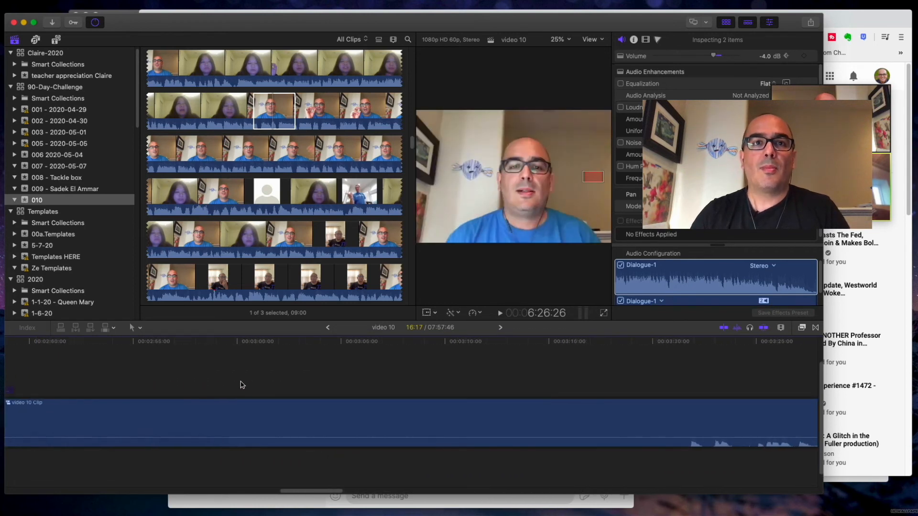
key(super+minus)
key(super+minus)
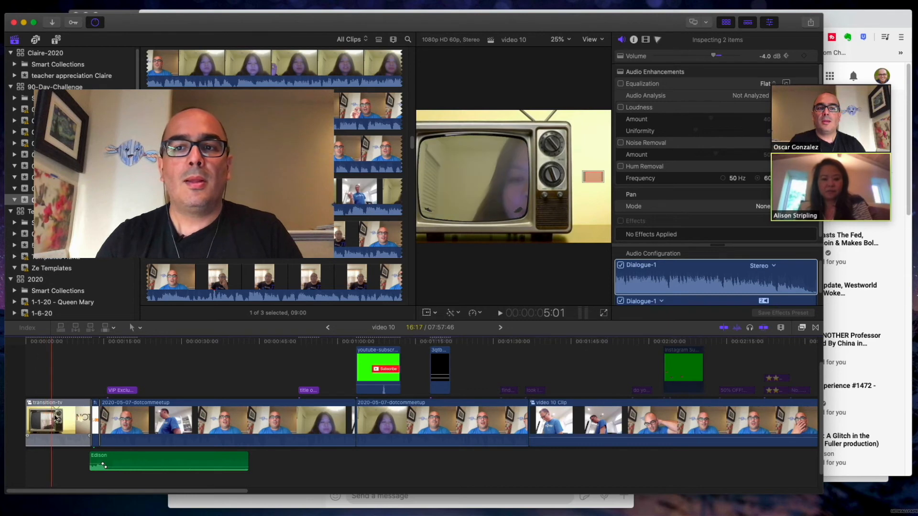
scroll(268, 215, up, 10)
scroll(267, 215, up, 5)
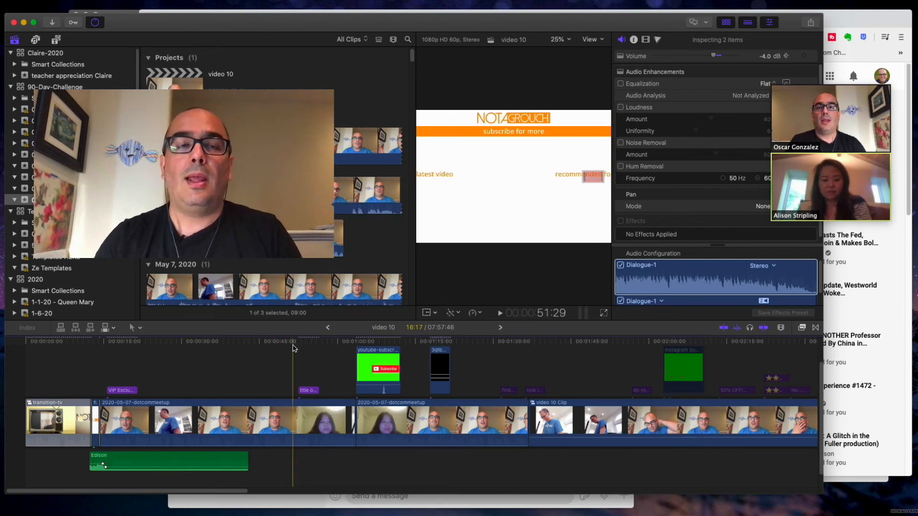
click(262, 376)
key(Down)
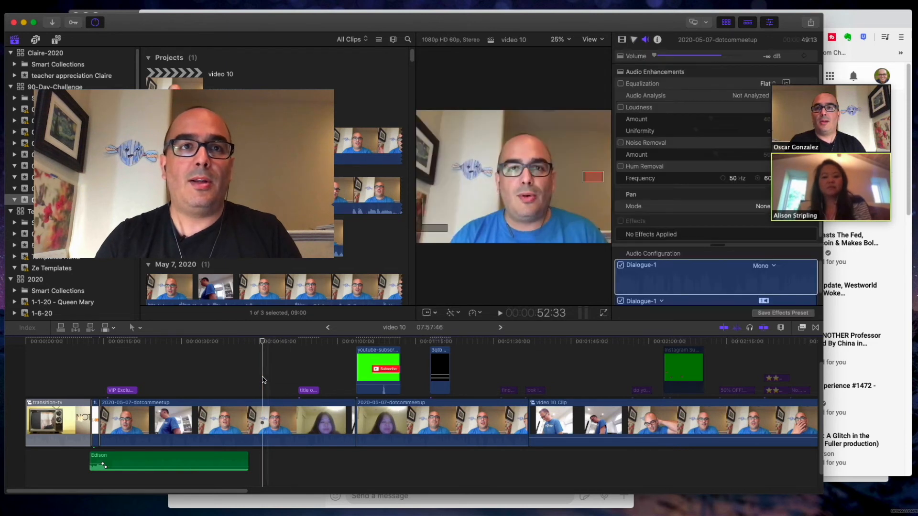
key(Down)
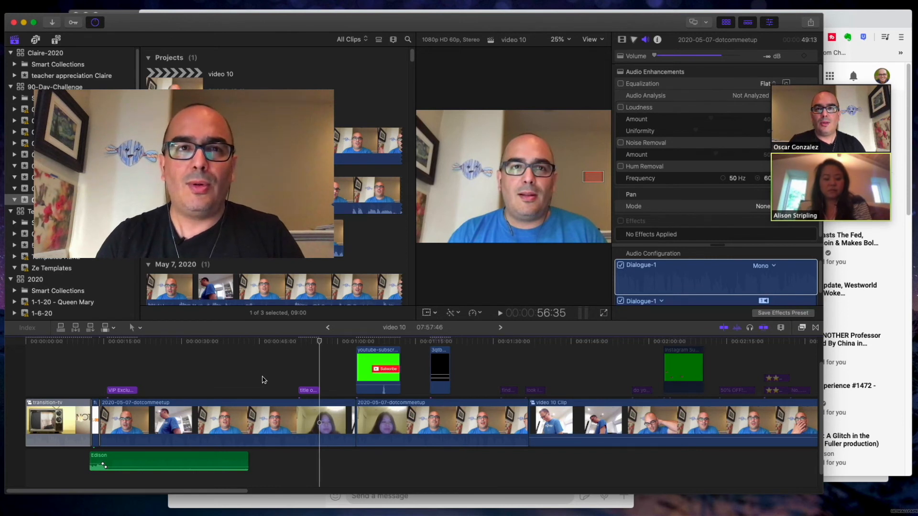
Step: Return the playhead to about 45 seconds, turn off skimming, and play the timeline from there
click(263, 380)
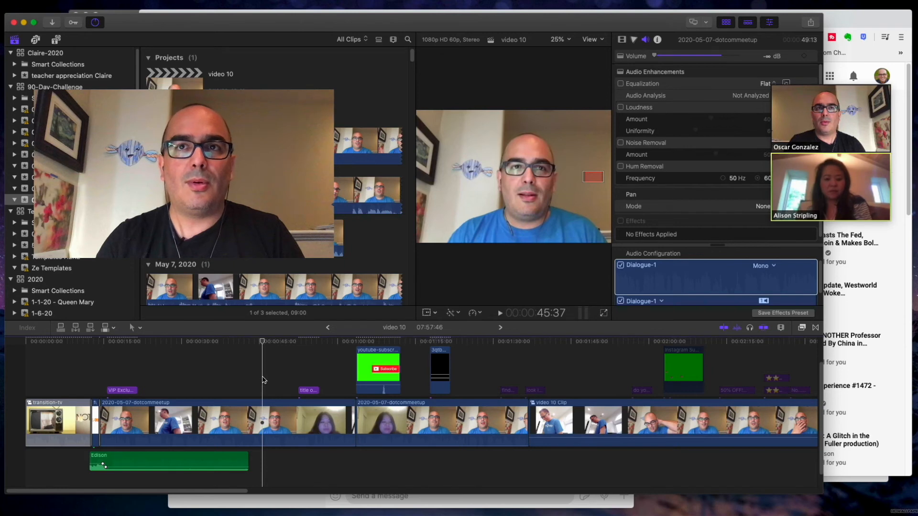
key(s)
key(space)
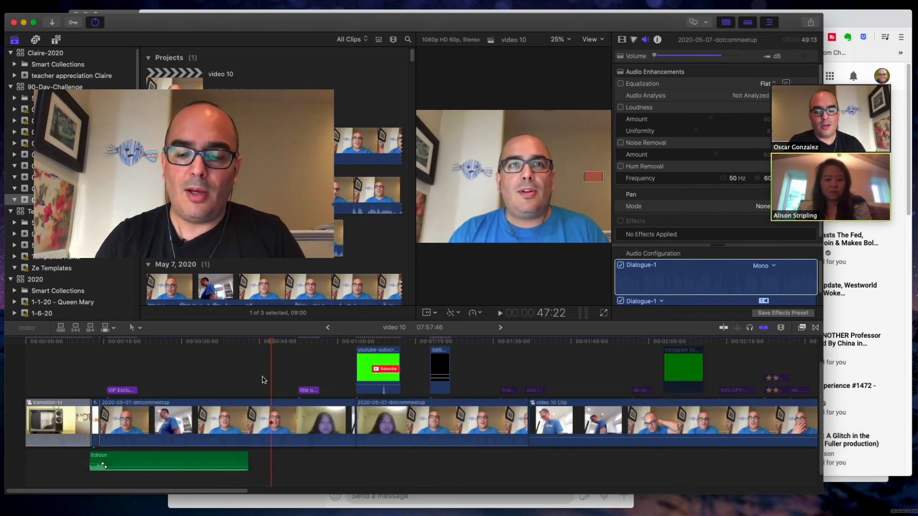
Step: Step forward edit by edit through the connected titles and graphics to the meetup clip starting at 4:10:00
key(apostrophe)
key(apostrophe)
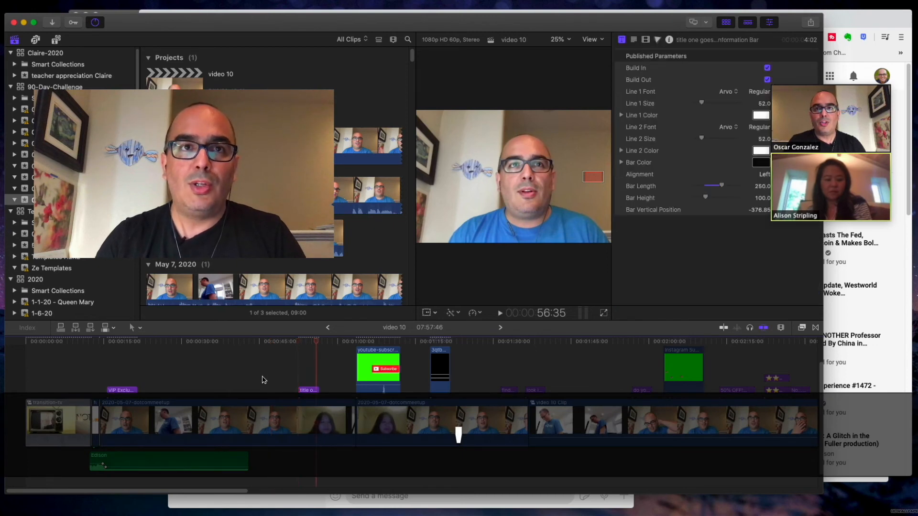
key(apostrophe)
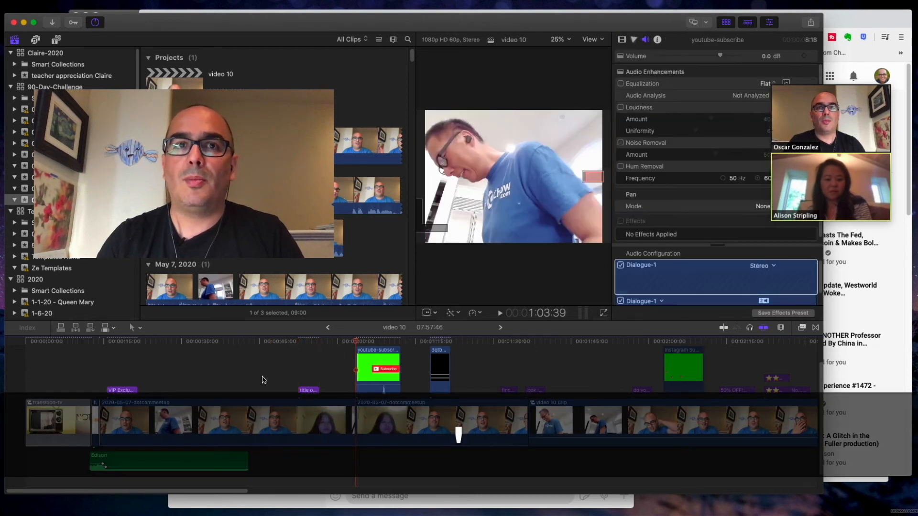
key(apostrophe)
key(apostrophe)
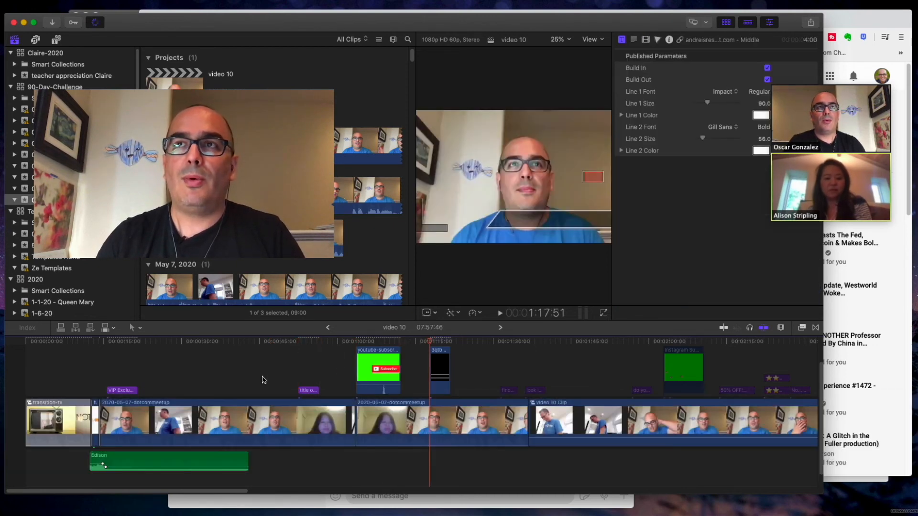
key(apostrophe)
key(apostrophe)
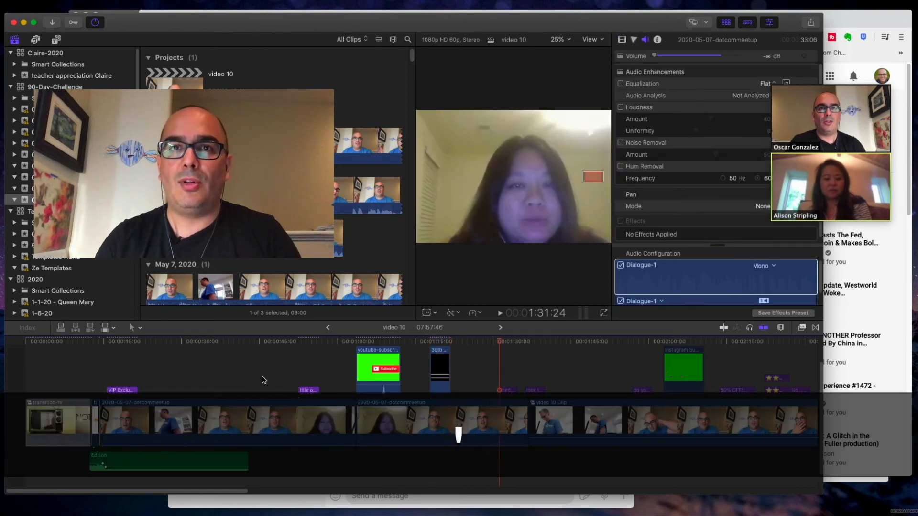
key(apostrophe)
key(apostrophe)
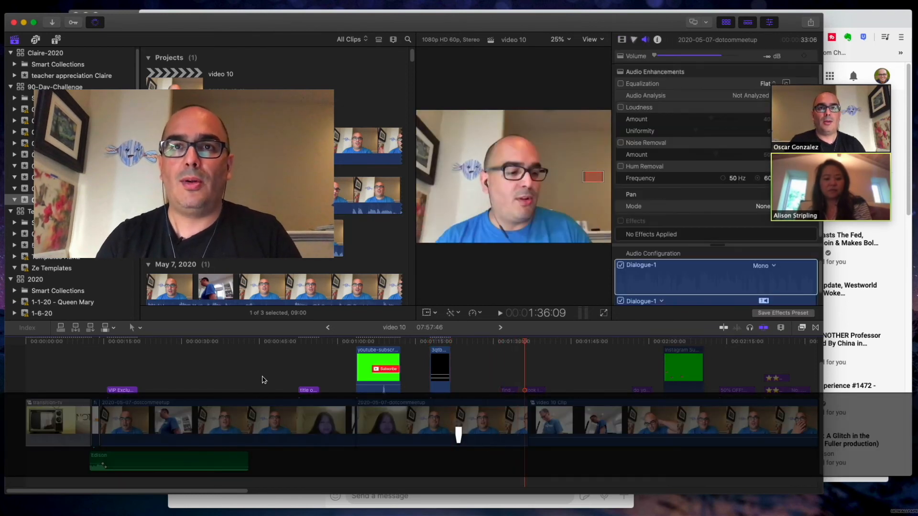
key(apostrophe)
key(apostrophe)
key(apostrophe)
key(apostrophe)
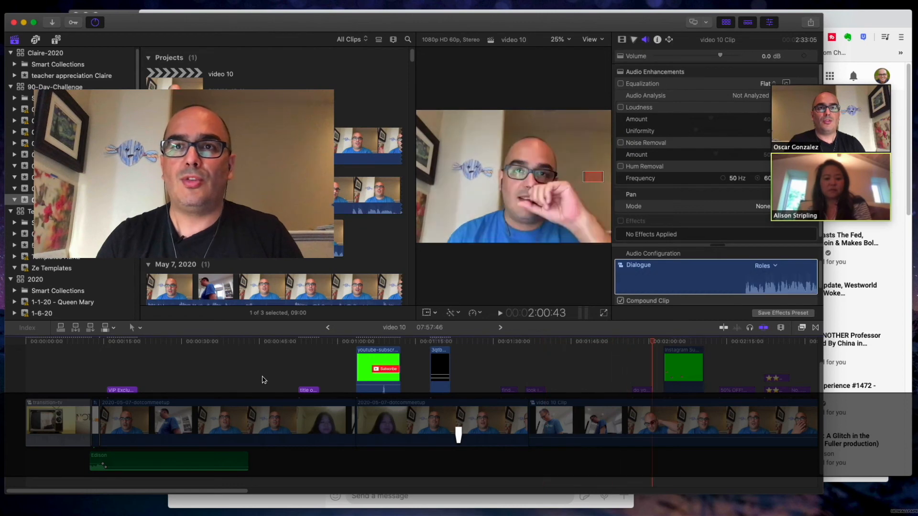
key(apostrophe)
key(apostrophe)
key(apostrophe)
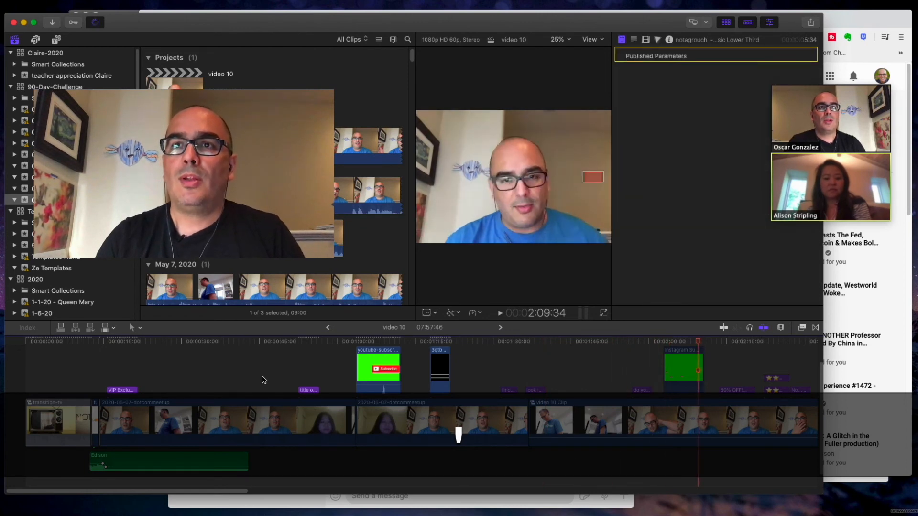
key(apostrophe)
key(apostrophe)
key(apostrophe)
key(apostrophe)
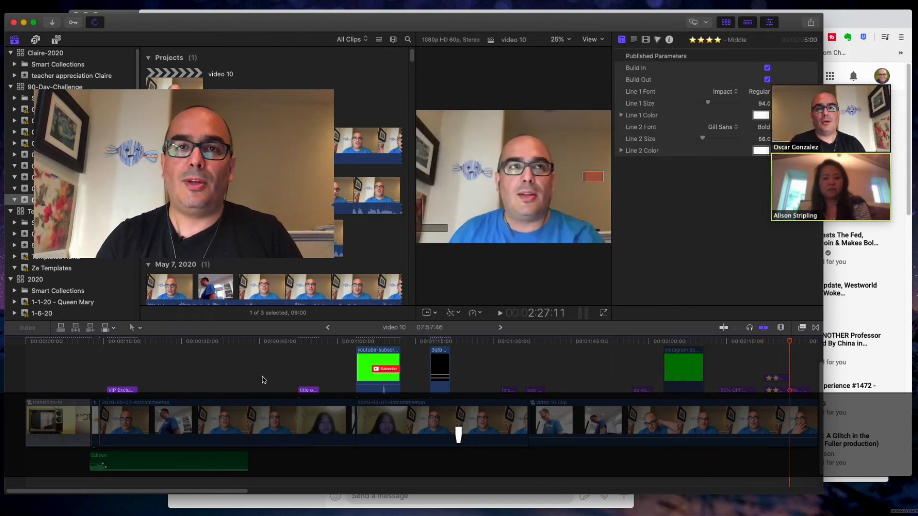
key(apostrophe)
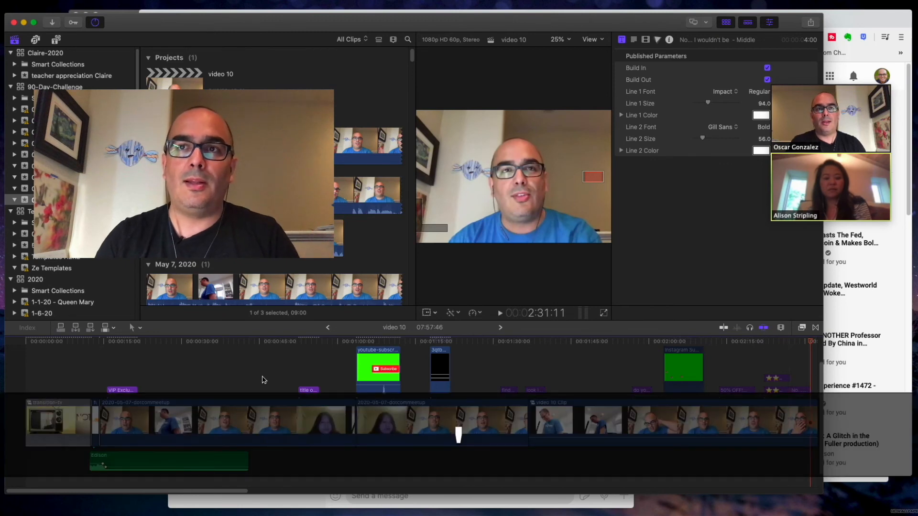
key(apostrophe)
key(apostrophe)
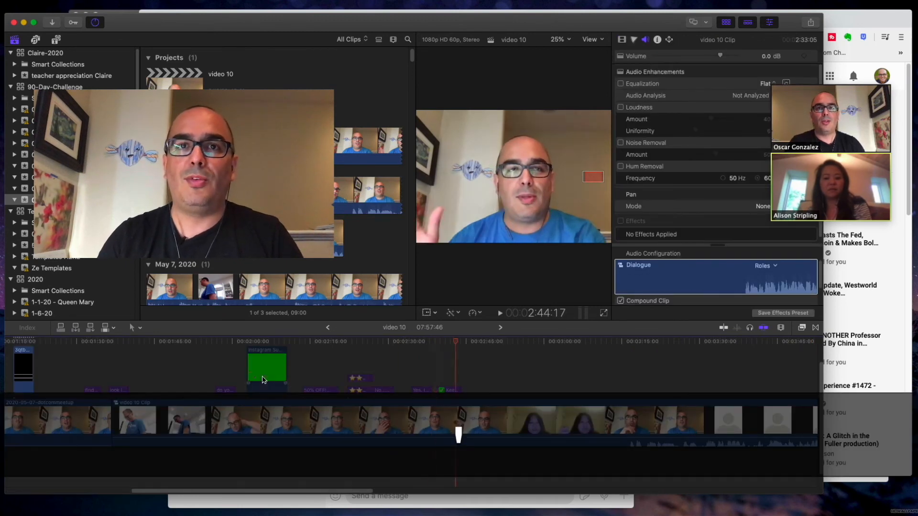
key(apostrophe)
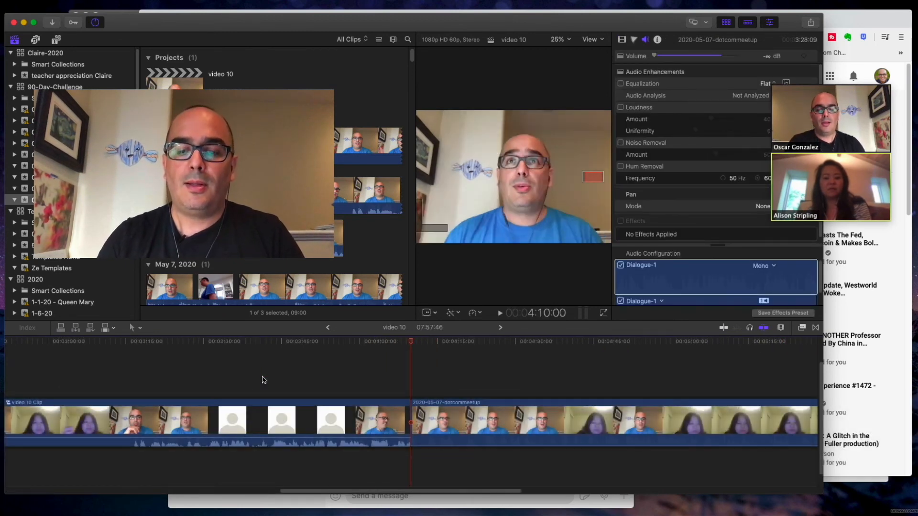
Step: Step back edit by edit from 4:10:00 to the star-rating titles at 2:22:11
key(semicolon)
key(semicolon)
key(semicolon)
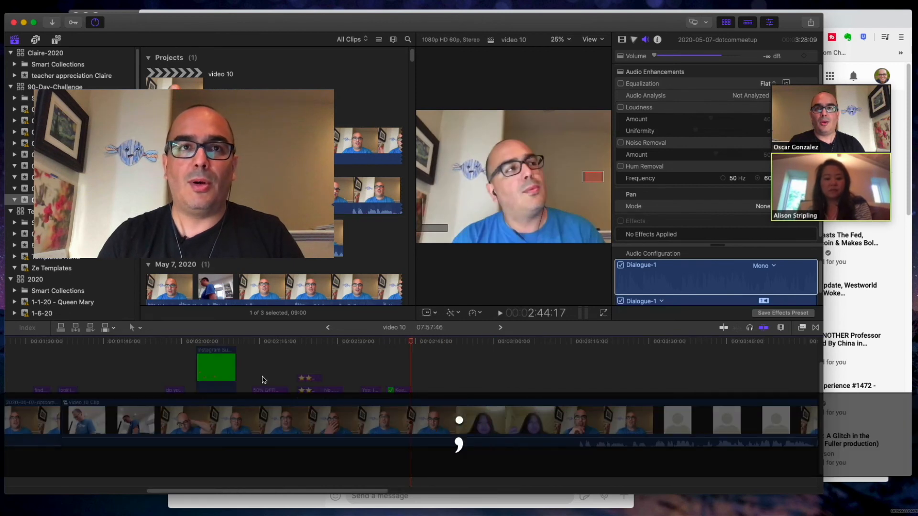
key(semicolon)
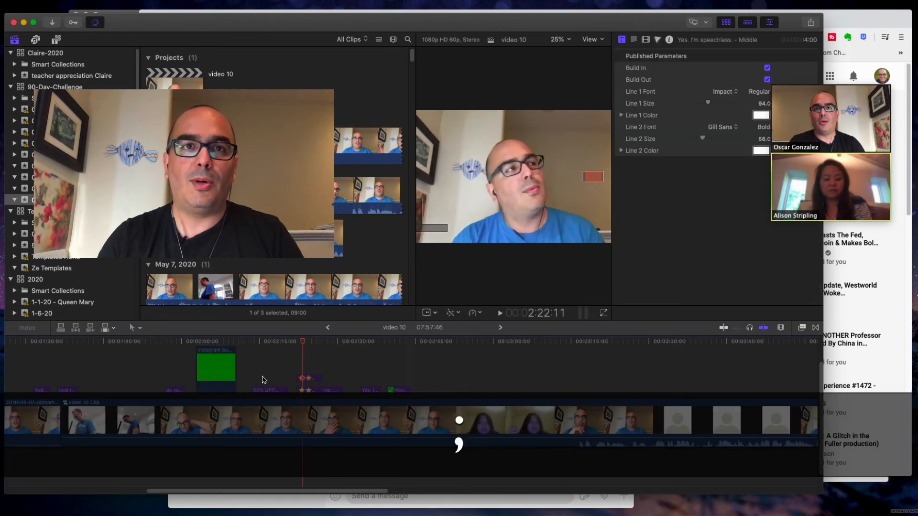
Step: Disable the 2020-05-07-dotcommeetup clip directly before video 10 Clip and enable it again
click(426, 412)
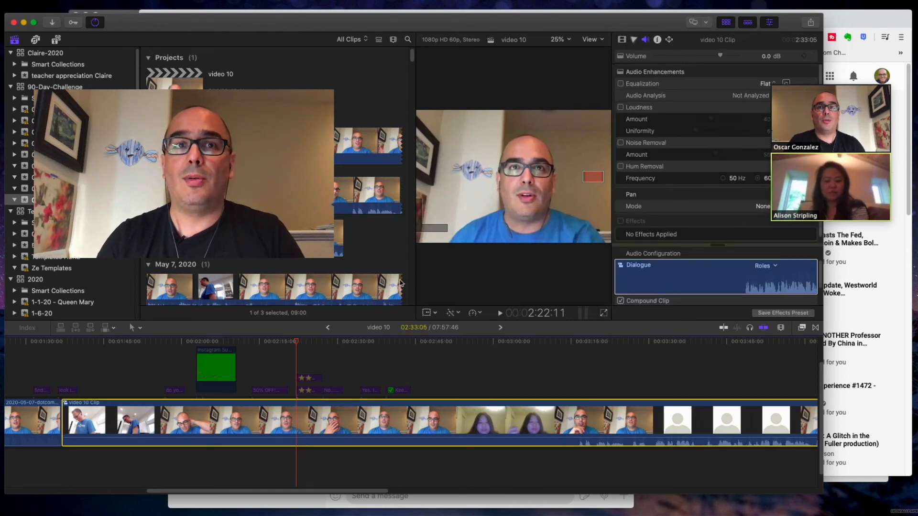
scroll(316, 401, left, 10)
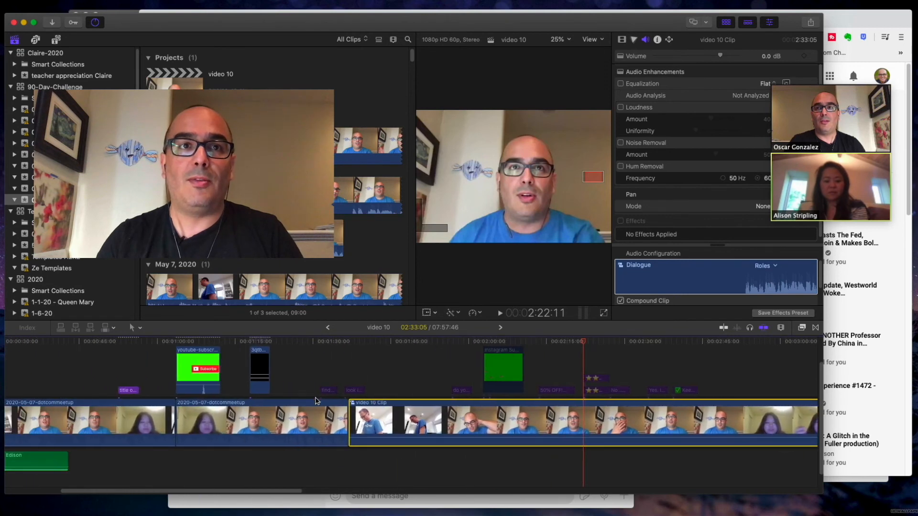
click(302, 422)
key(v)
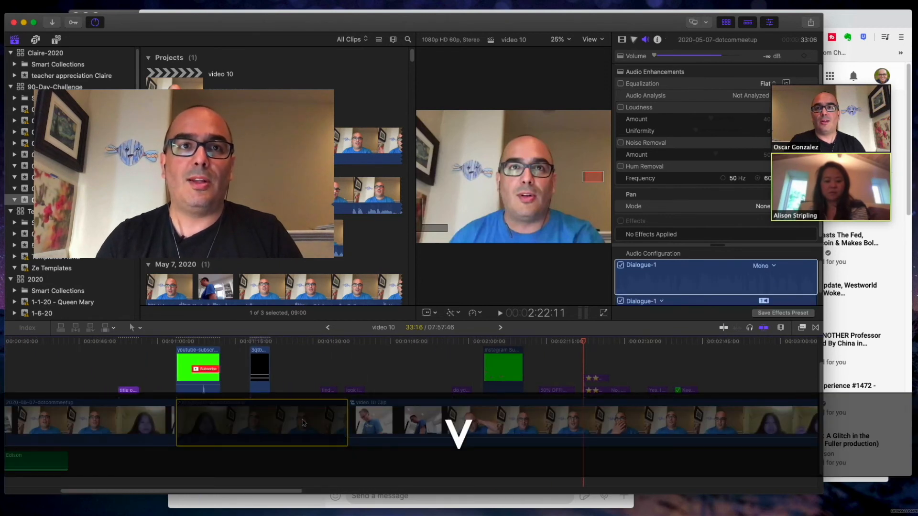
key(v)
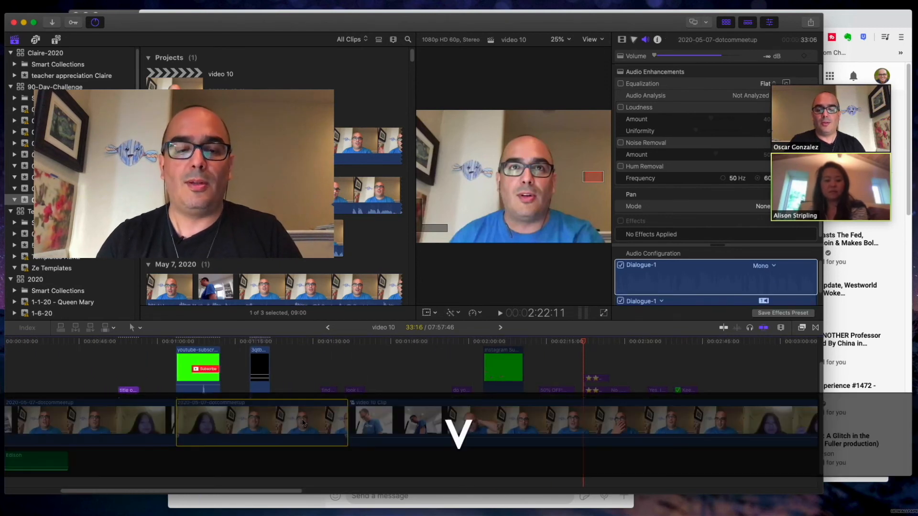
Step: Apply the Black & White color effect to the long 2020-05-07-dotcommeetup clip before the end cap
scroll(167, 432, left, 6)
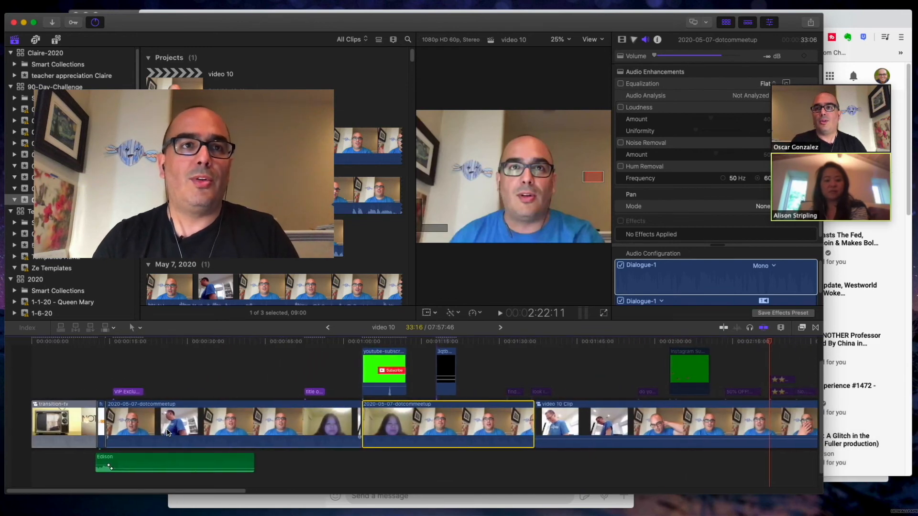
scroll(174, 433, right, 5)
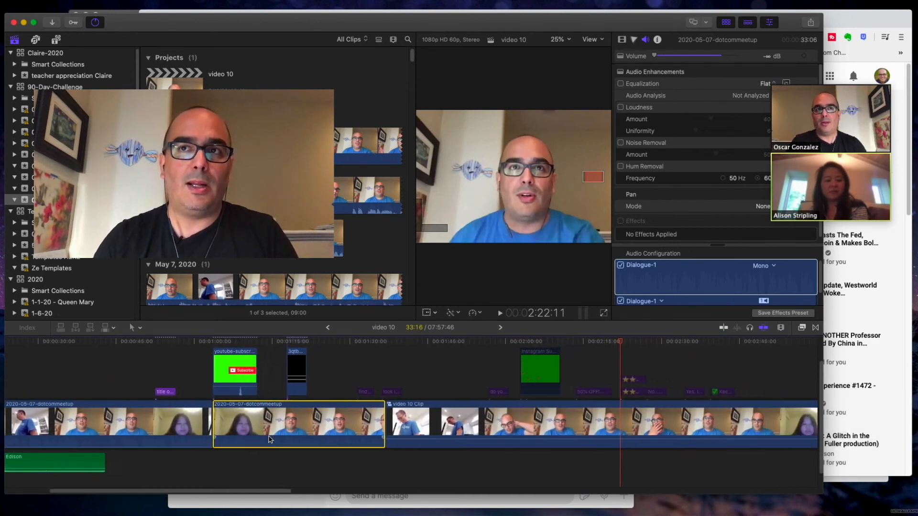
scroll(270, 438, right, 1)
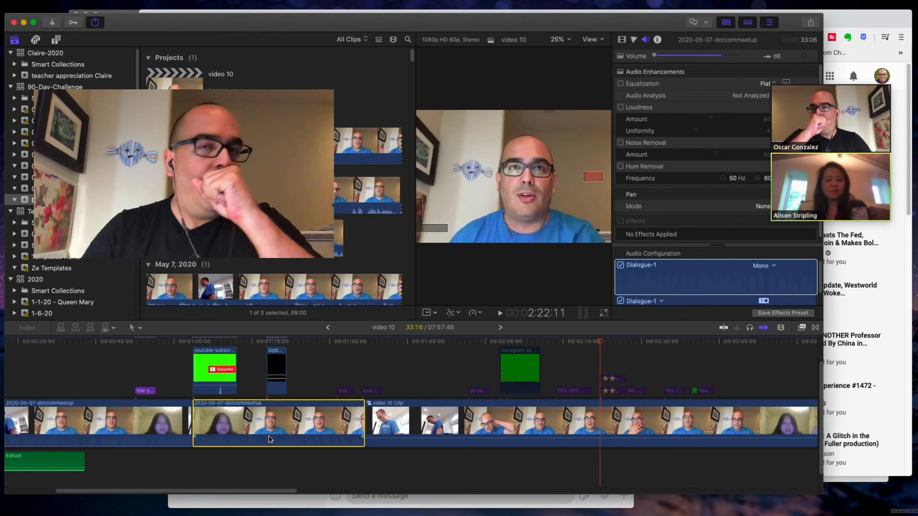
scroll(287, 435, right, 20)
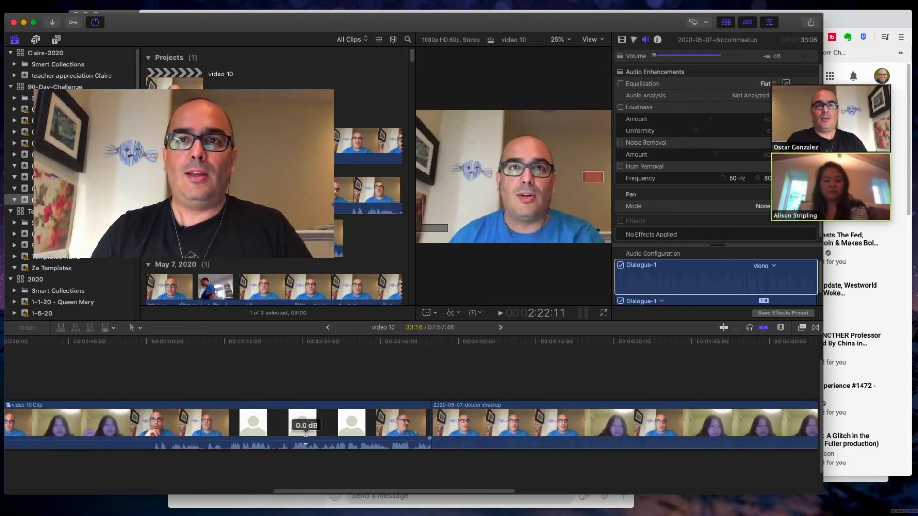
key(super+minus)
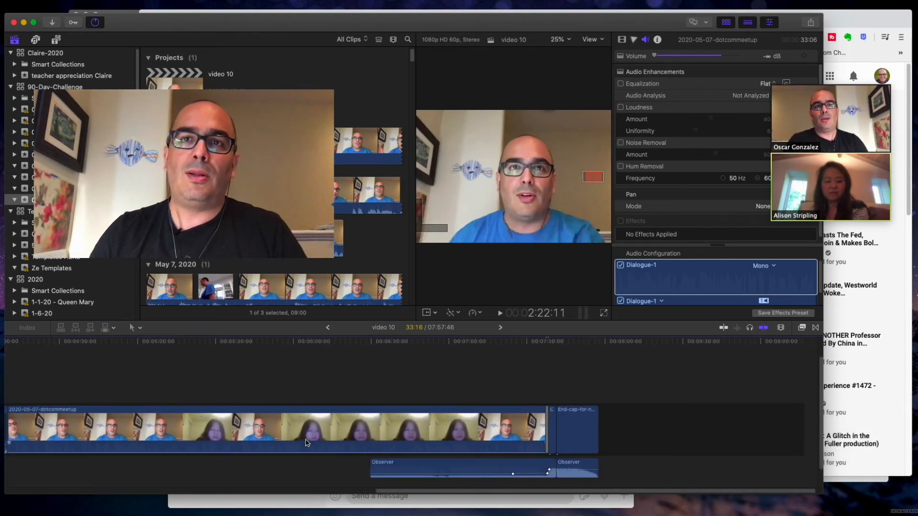
scroll(306, 443, left, 1)
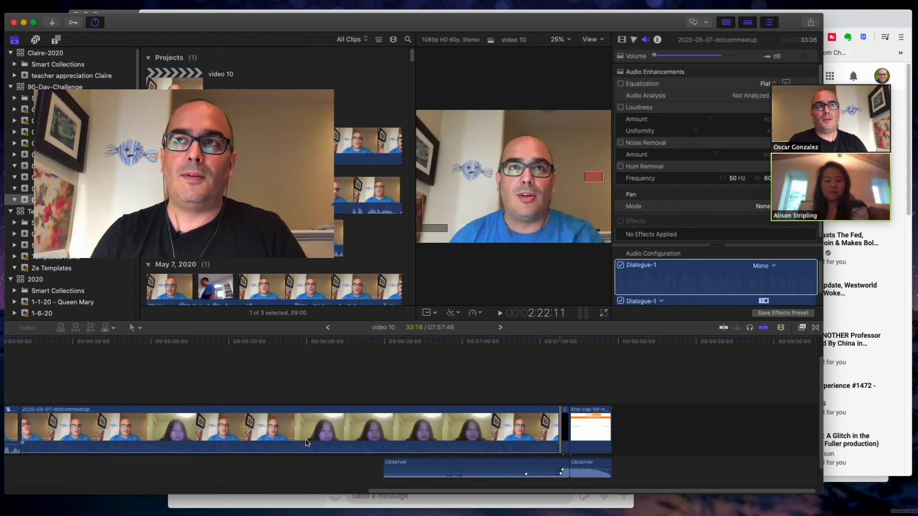
click(802, 328)
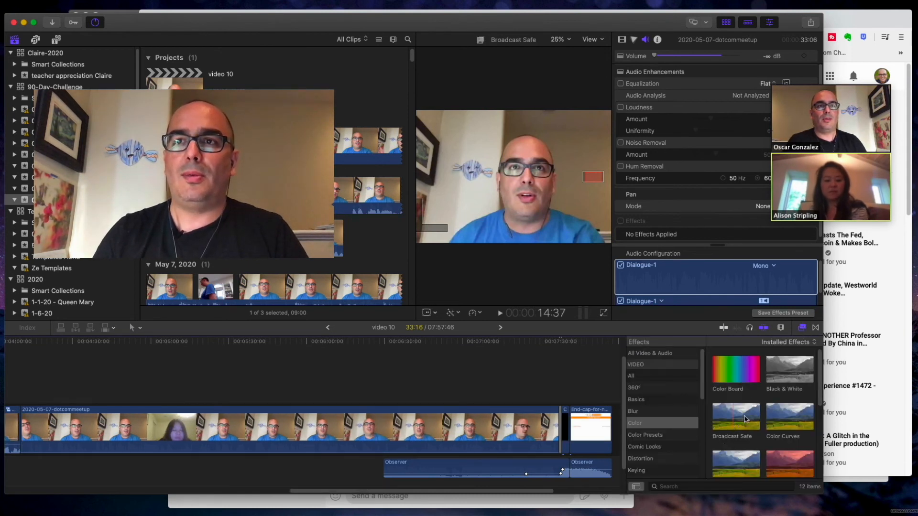
click(796, 373)
drag(797, 372, 416, 432)
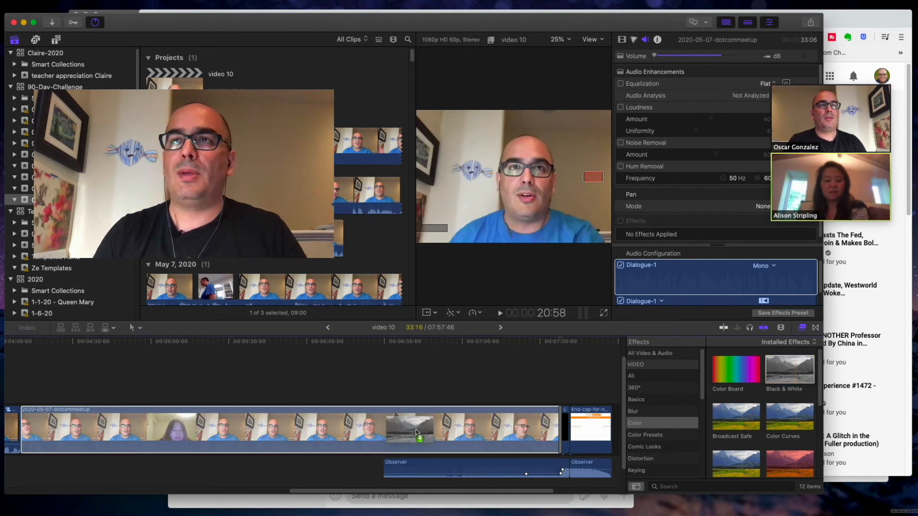
drag(416, 432, 416, 433)
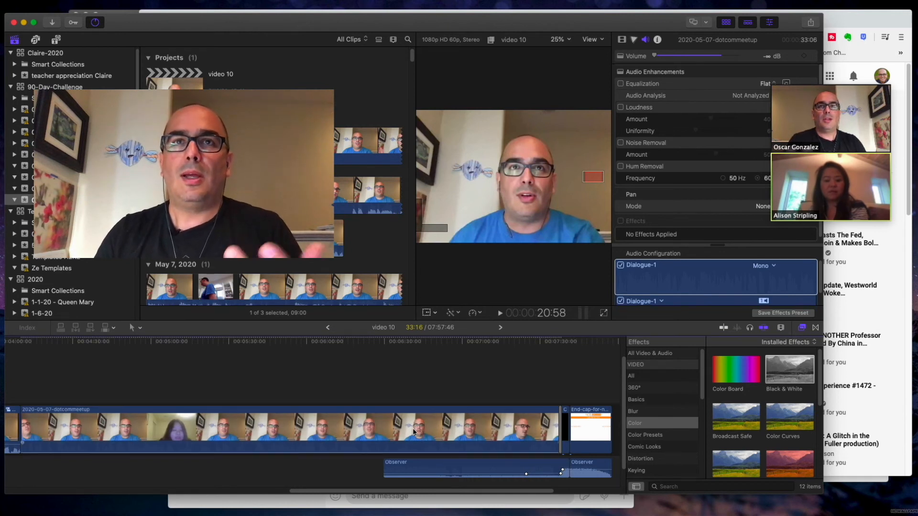
Step: Check the black-and-white look at about 6:07 and near the clip's start at about 4:12
click(327, 371)
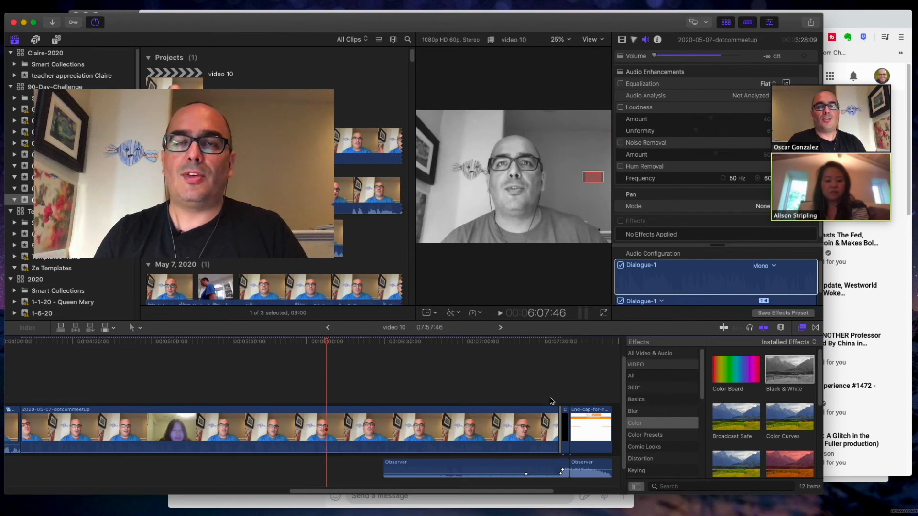
scroll(507, 391, left, 10)
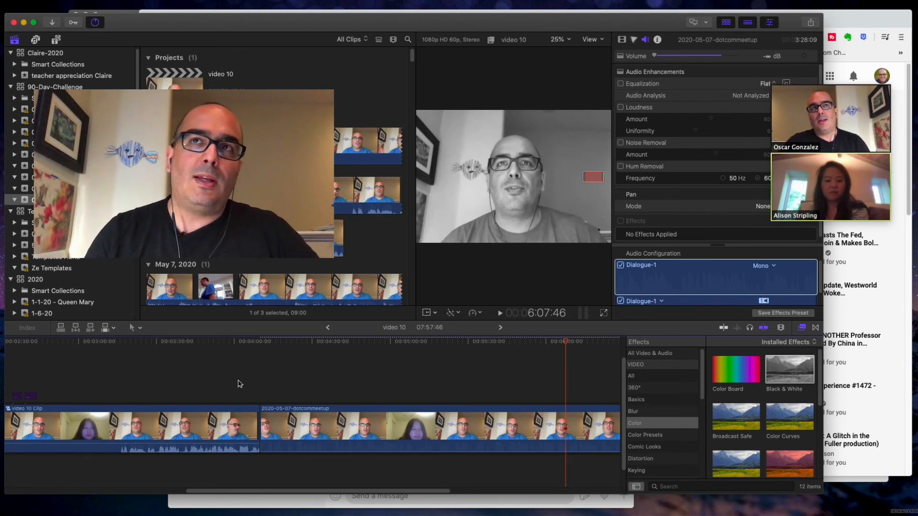
click(266, 382)
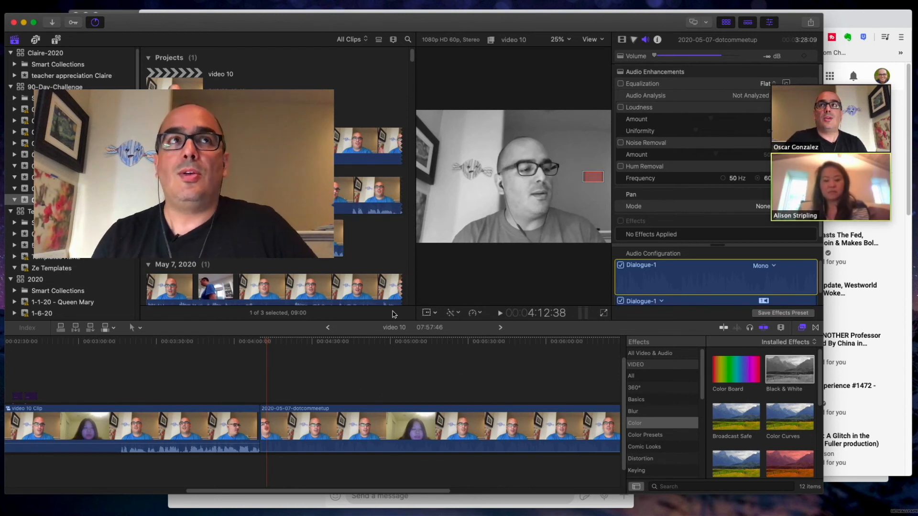
Step: Show the background tasks with the sharing jobs expanded, and select the event containing the Testimonial project
click(96, 27)
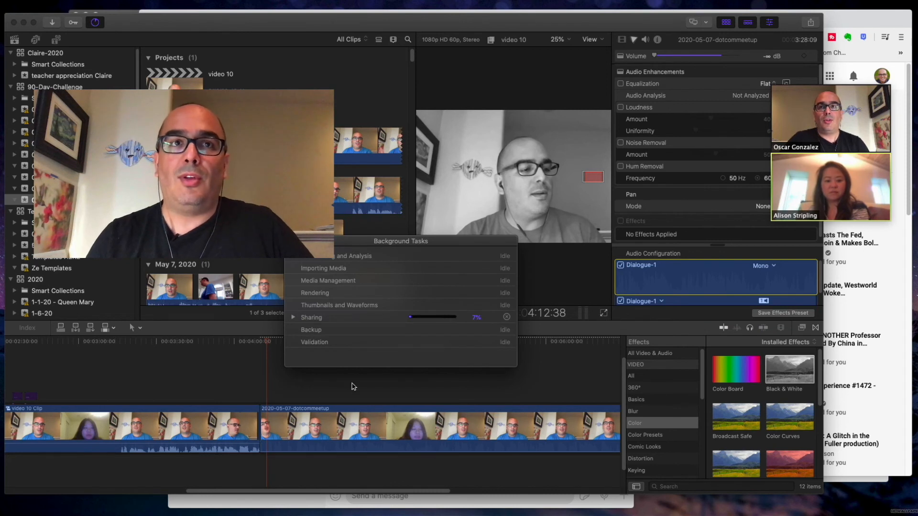
click(294, 318)
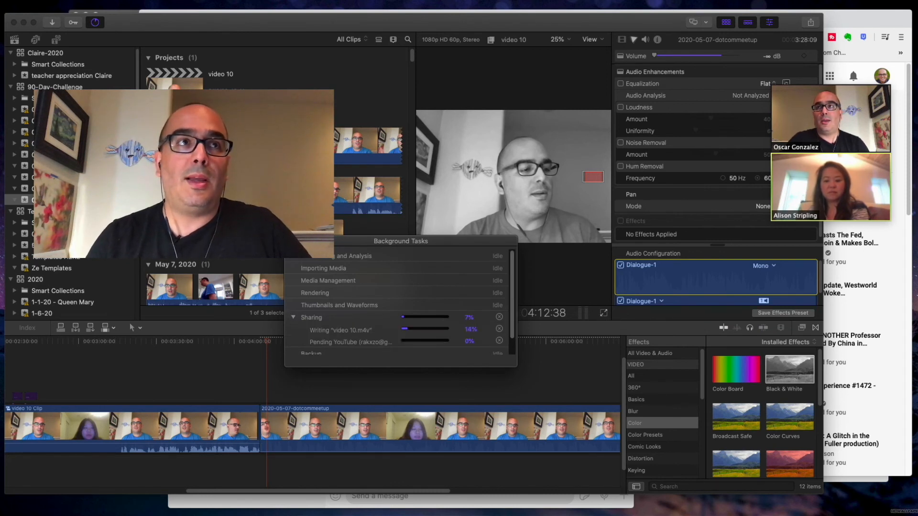
click(72, 200)
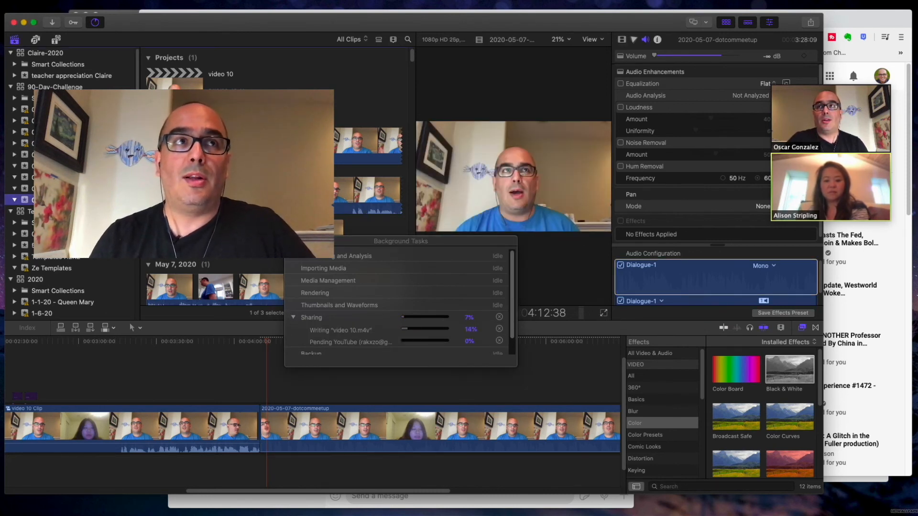
click(72, 188)
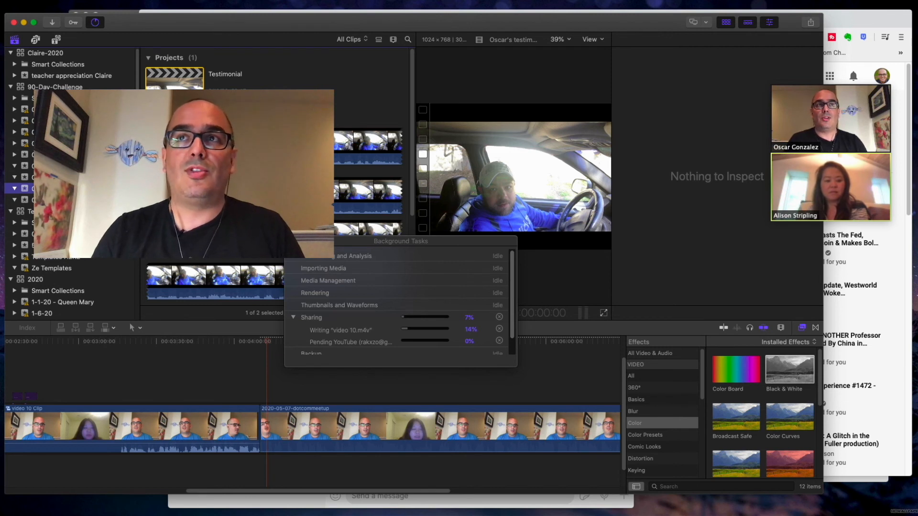
scroll(401, 317, down, 1)
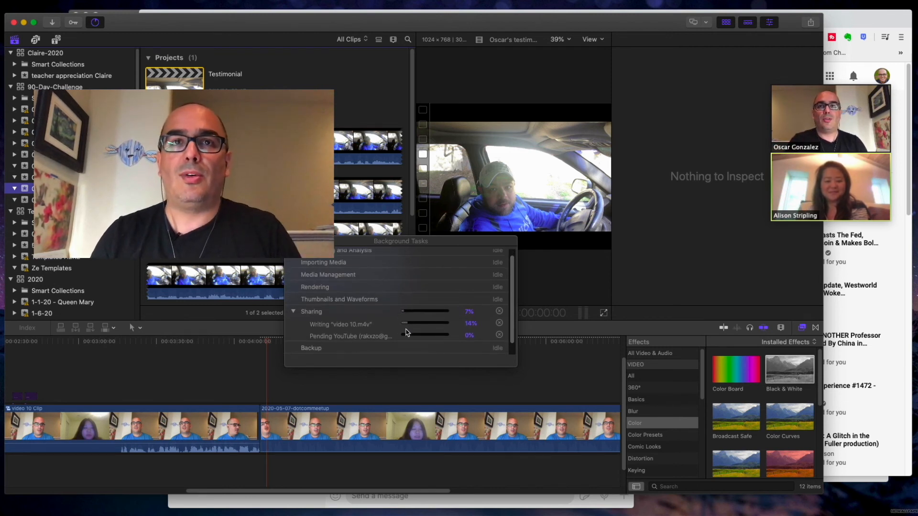
Step: Cancel the video 10.m4v export and the pending YouTube share, and close the background tasks window
click(500, 326)
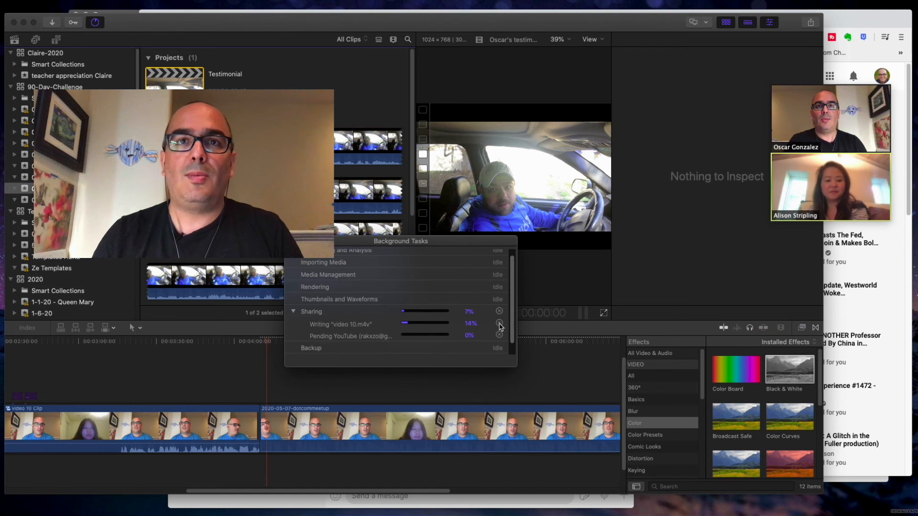
click(499, 325)
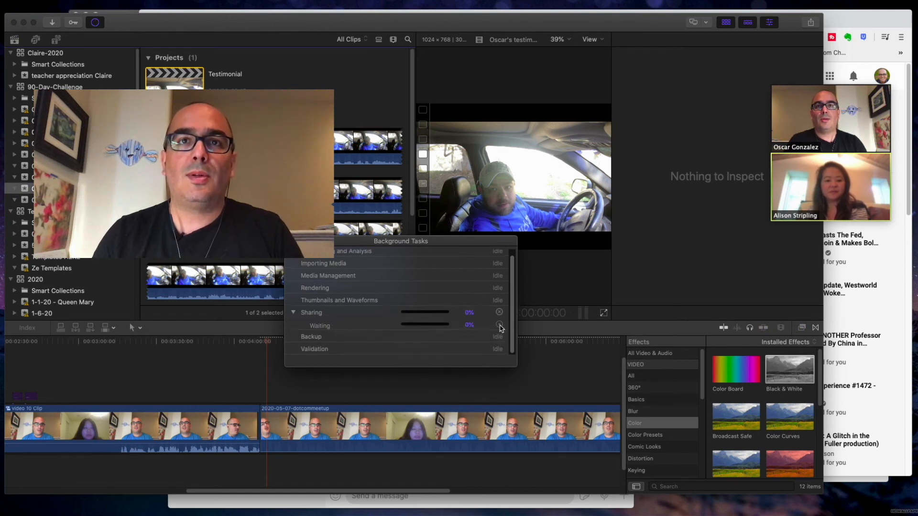
click(499, 324)
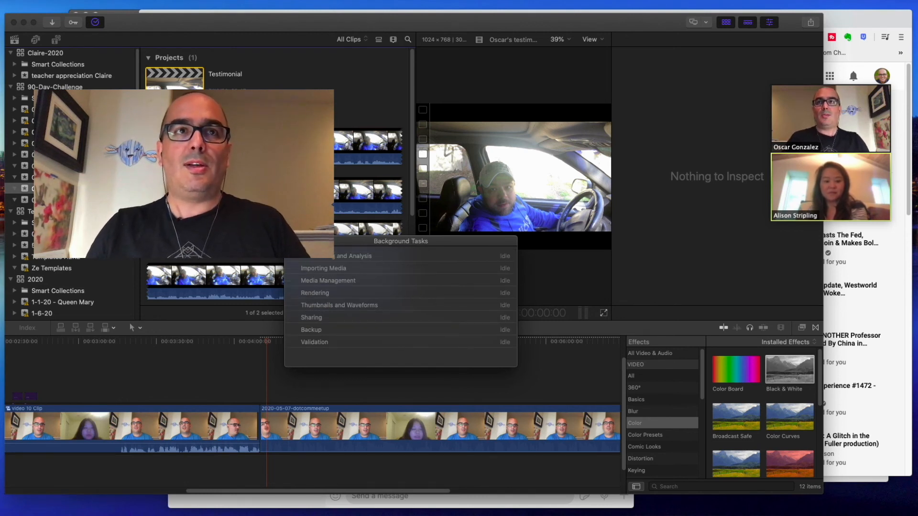
click(291, 241)
Step: Place the playhead at about 3:54 in video 10 and look over the surrounding timeline
click(220, 388)
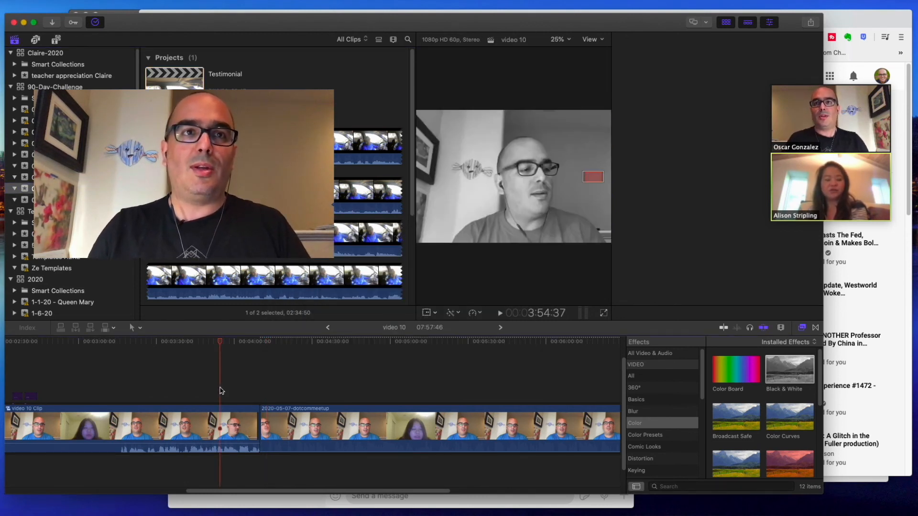
scroll(221, 391, left, 10)
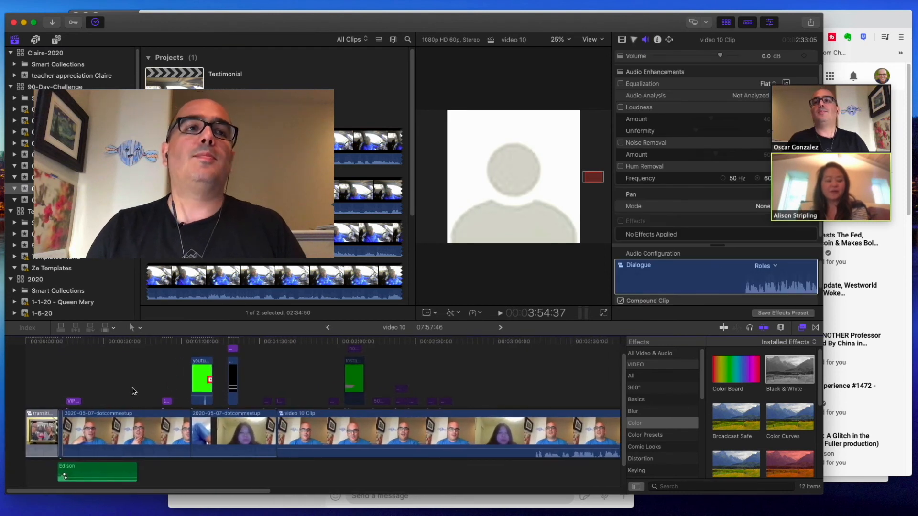
scroll(133, 391, right, 5)
scroll(211, 390, right, 5)
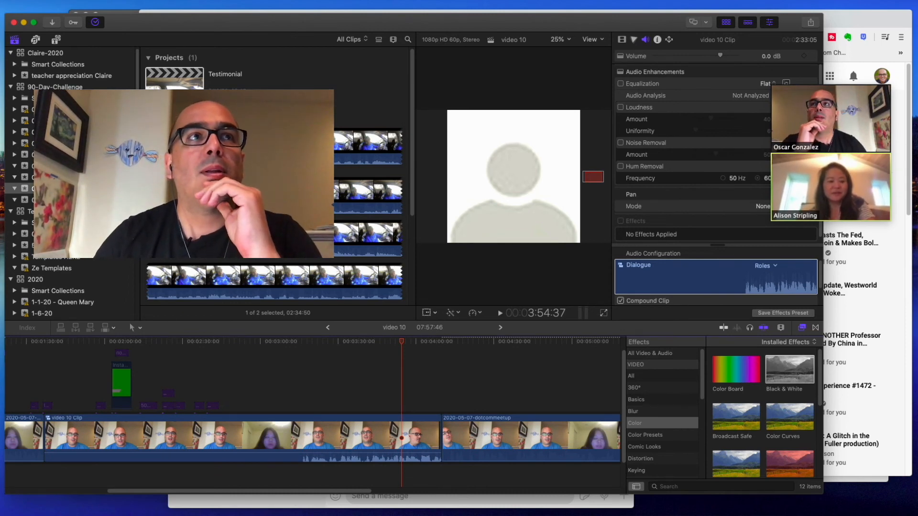
Step: Select the Testimonial project in its event and look through the event's clips
click(57, 177)
click(57, 189)
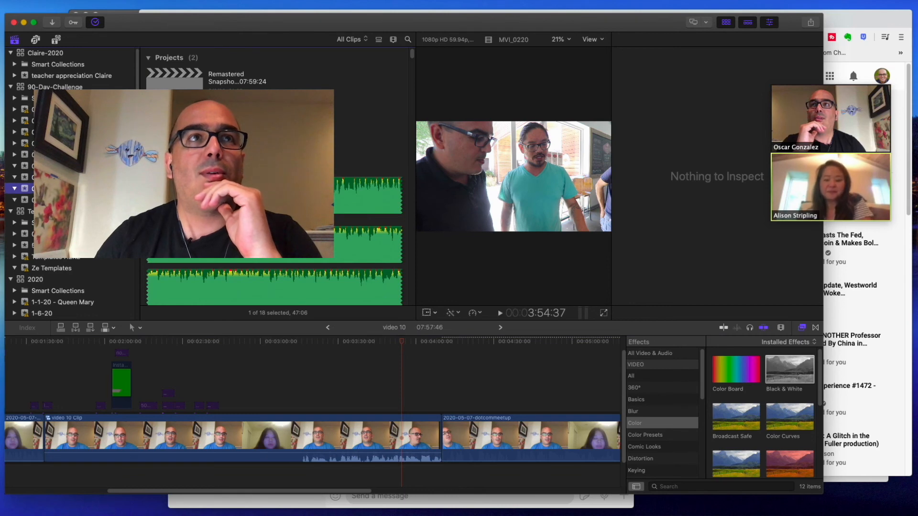
click(175, 83)
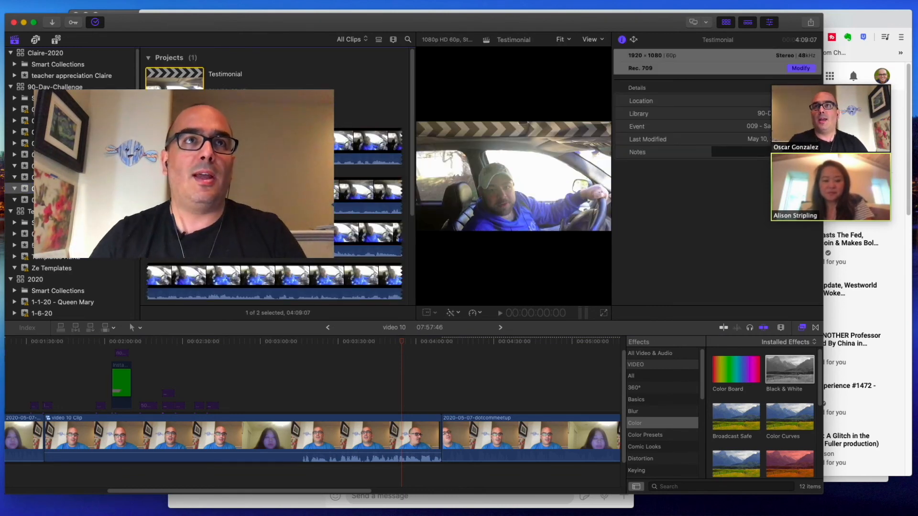
scroll(275, 176, down, 5)
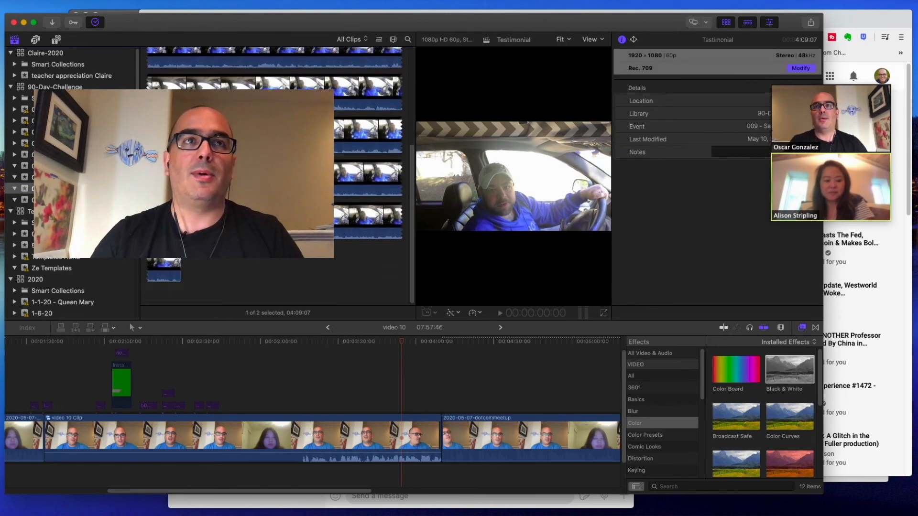
scroll(275, 177, up, 5)
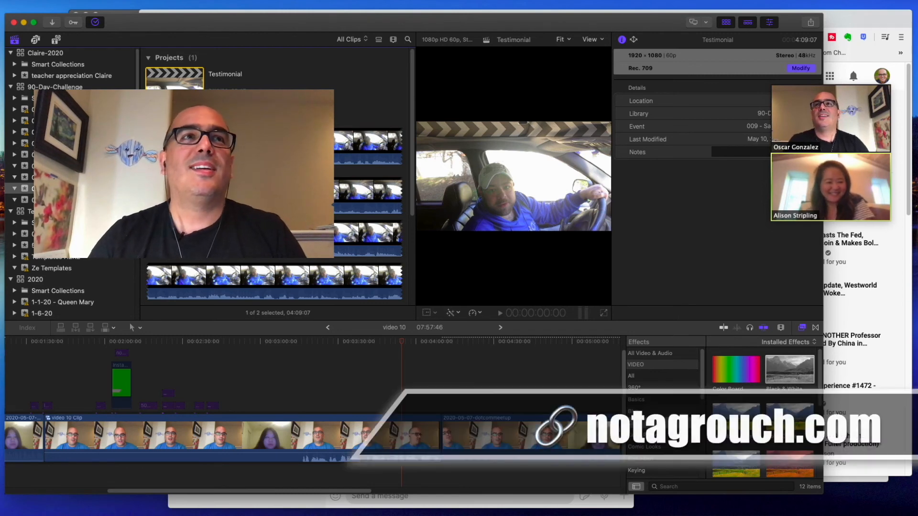
scroll(286, 206, down, 5)
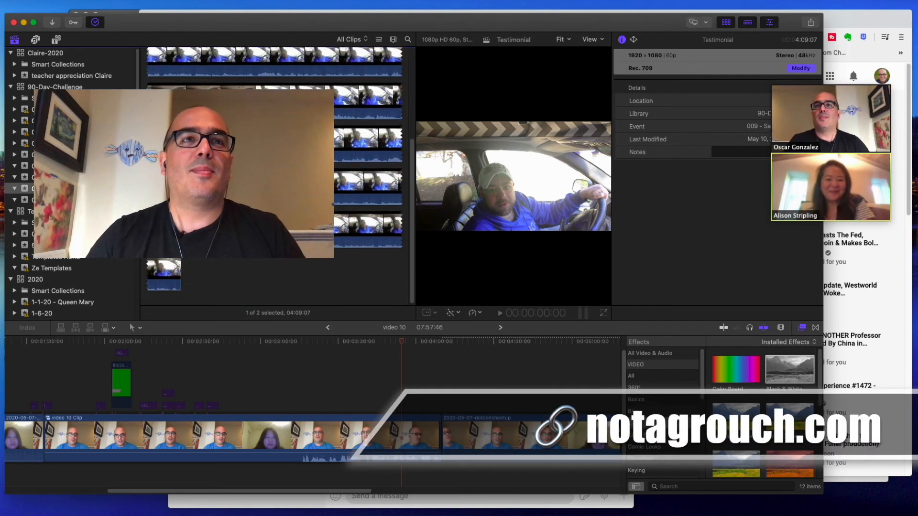
Step: Close the effects browser and bring the start of the video 10 timeline into view
click(801, 328)
scroll(506, 414, right, 2)
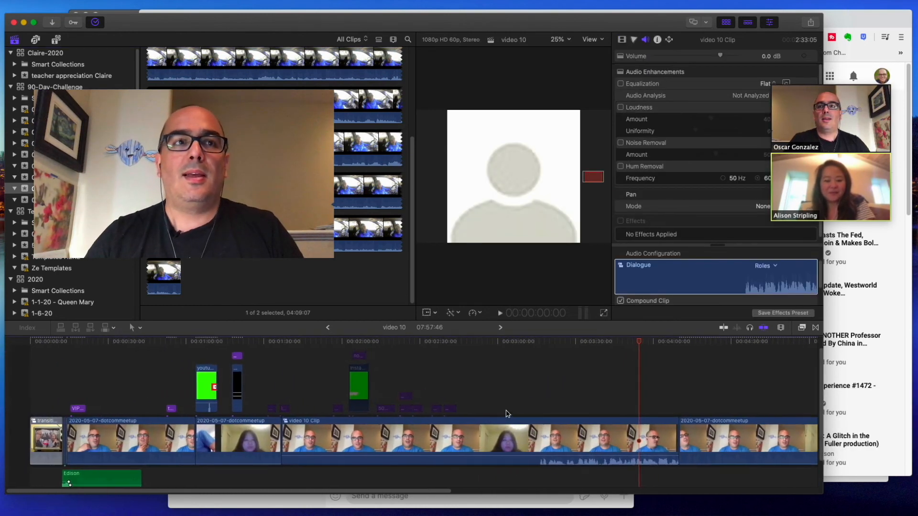
scroll(504, 414, down, 1)
Step: Switch to Finder and reposition the window showing the 2020-05-07 Zoom recording folder to view its files
key(super+Tab)
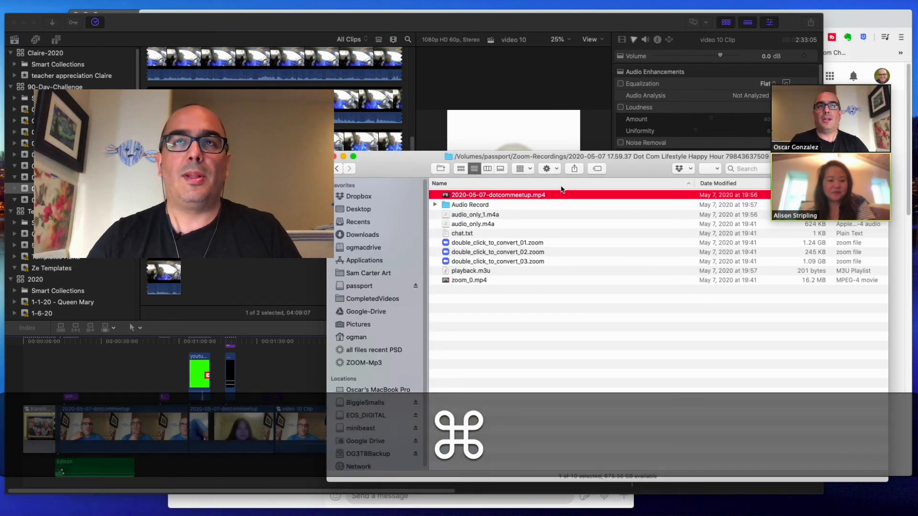
drag(631, 160, 519, 124)
key(super+Tab)
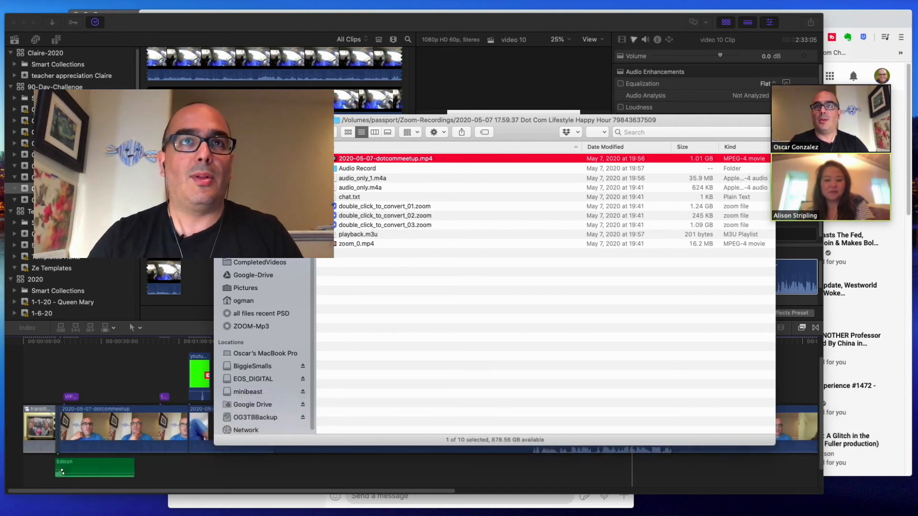
Step: Return to Final Cut Pro and look through the events of the 90-Day-Challenge, 2020 and 2019 libraries
click(396, 293)
click(86, 188)
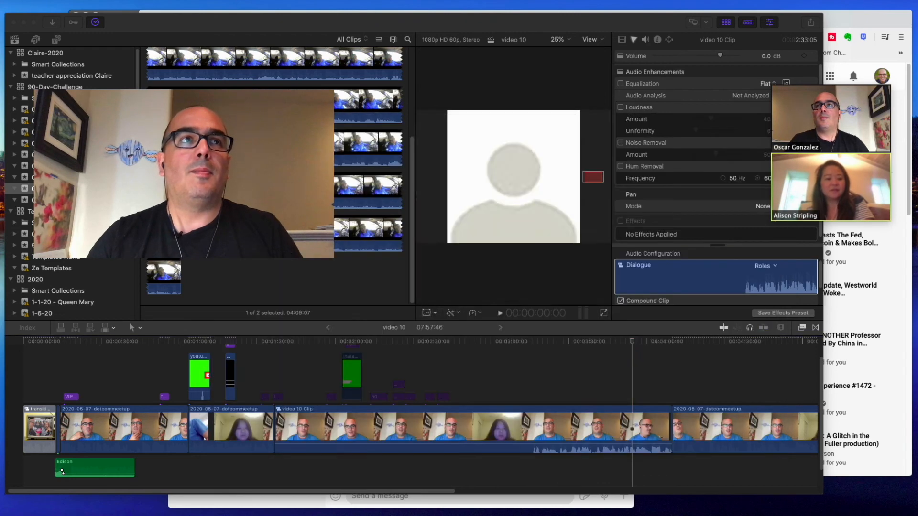
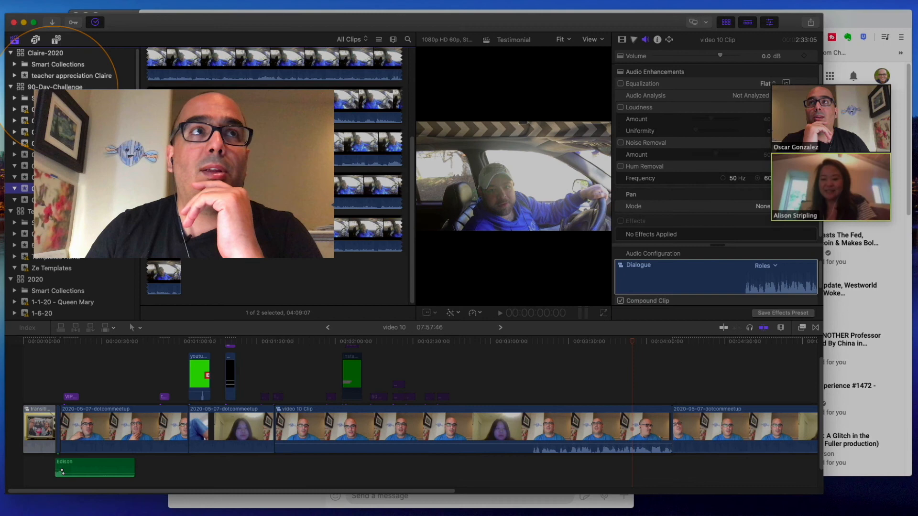
click(69, 86)
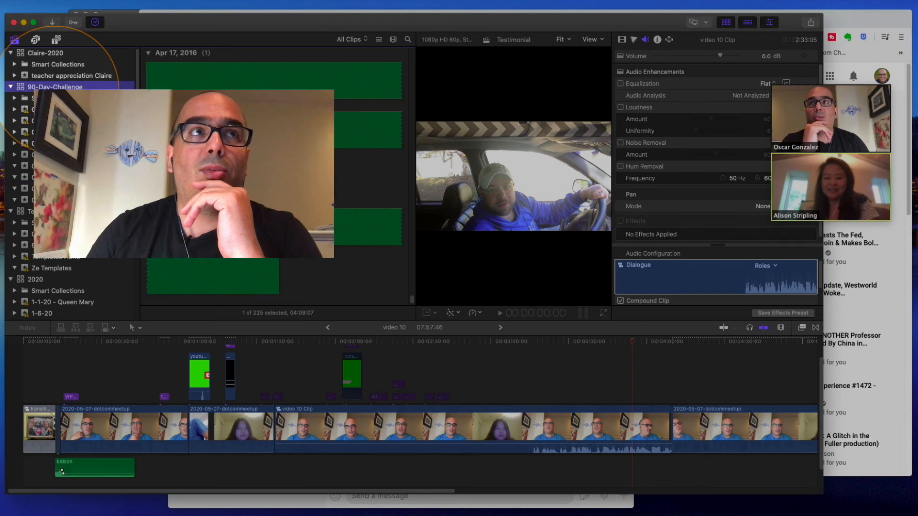
scroll(101, 231, down, 10)
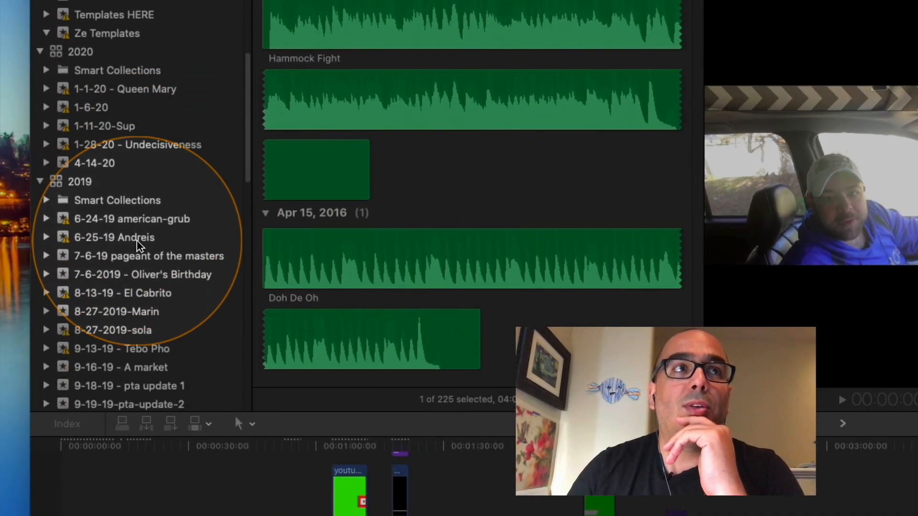
scroll(102, 231, up, 3)
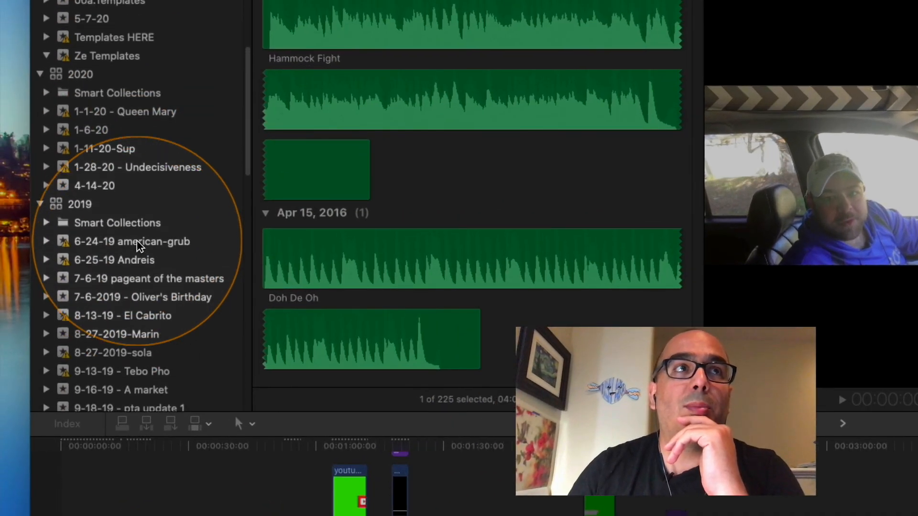
click(89, 75)
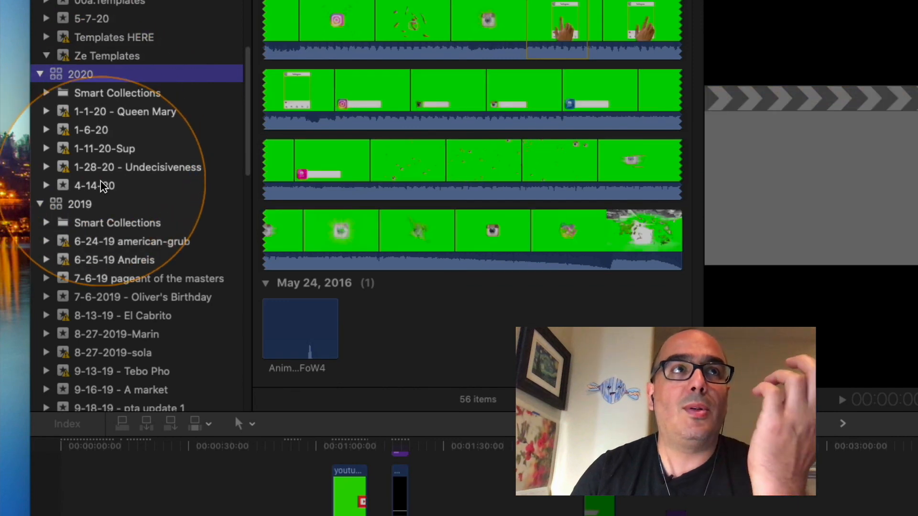
scroll(110, 136, down, 3)
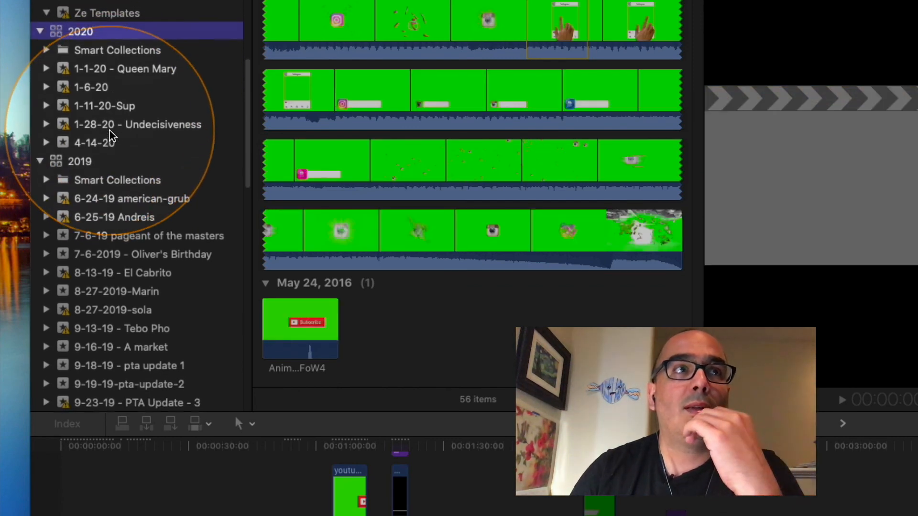
scroll(110, 135, down, 20)
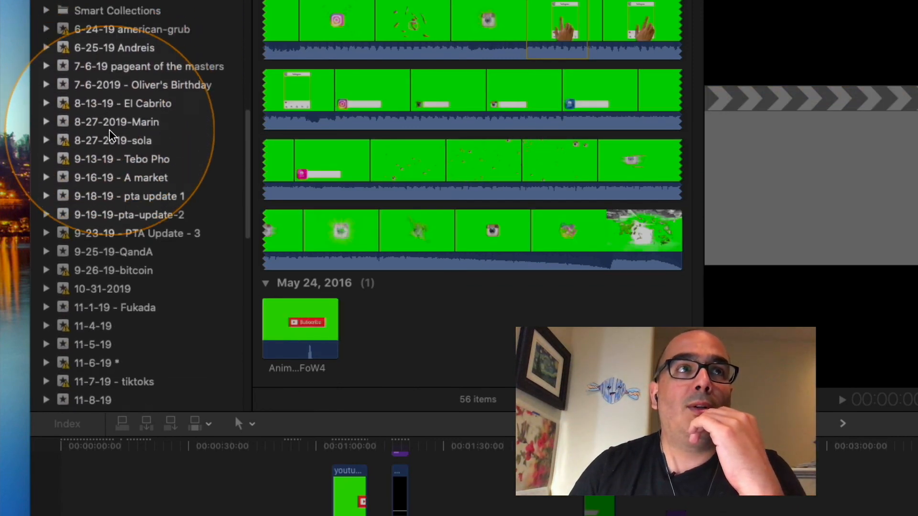
scroll(111, 135, down, 1)
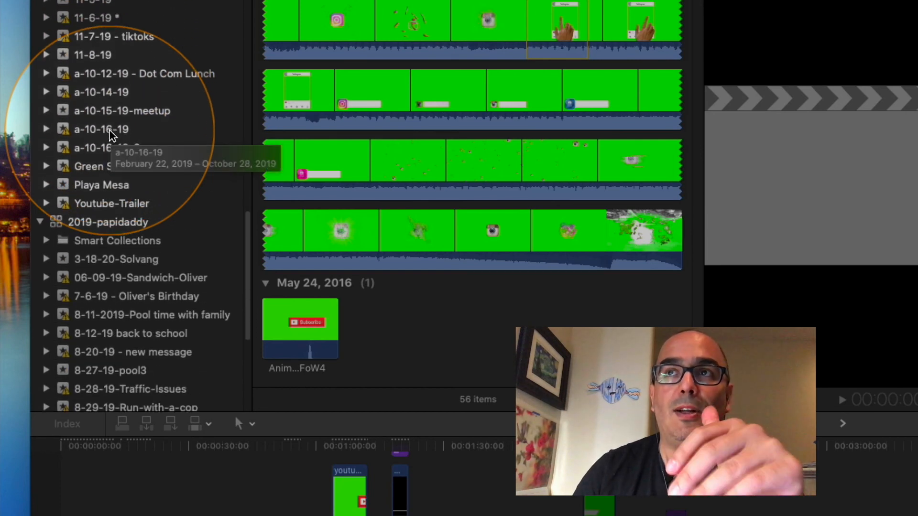
Step: Collapse the 2019-papidaddy, 2019, 2020 and Templates libraries in the library list
click(40, 222)
scroll(71, 230, up, 15)
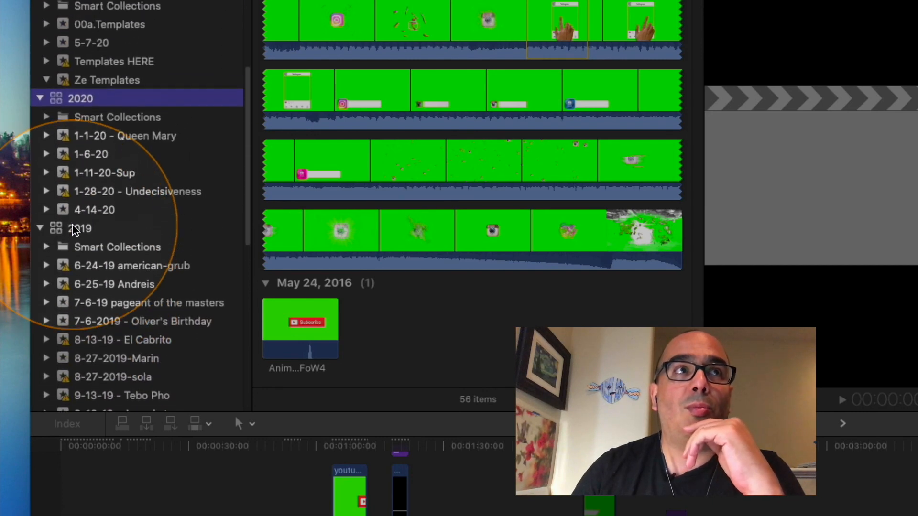
click(41, 229)
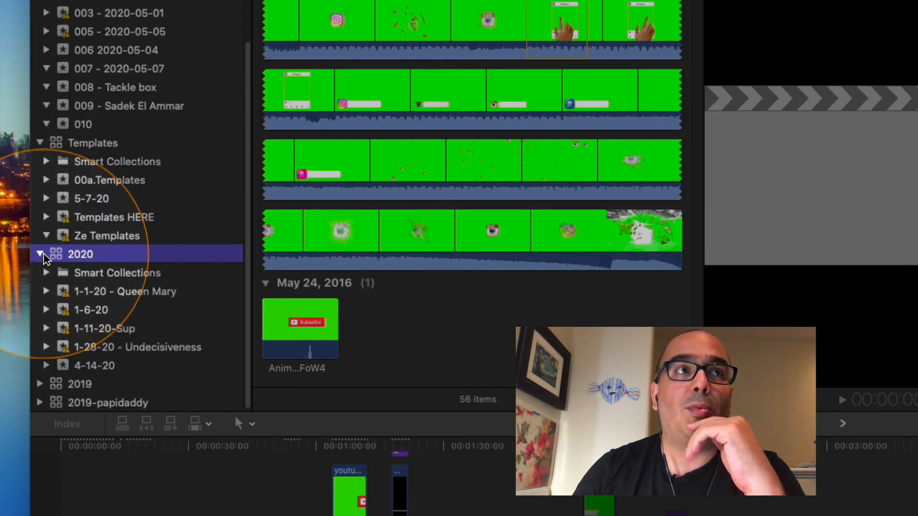
click(41, 253)
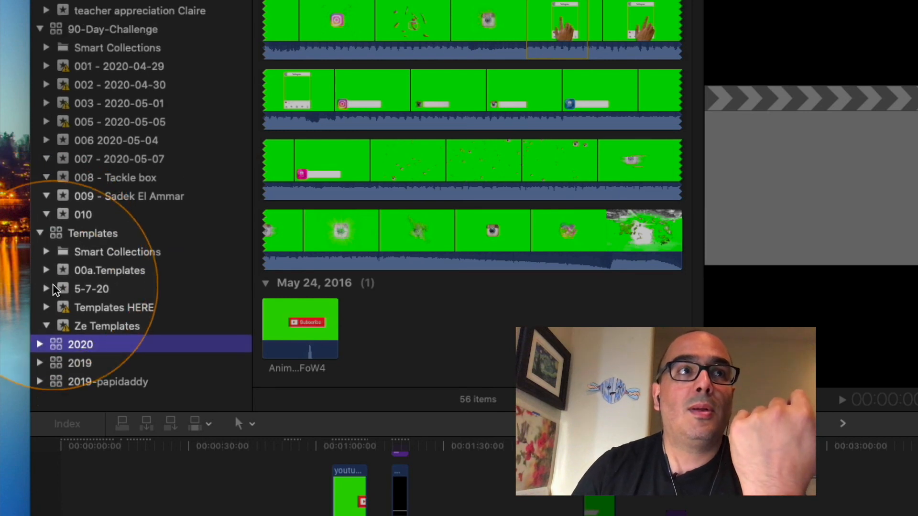
click(40, 234)
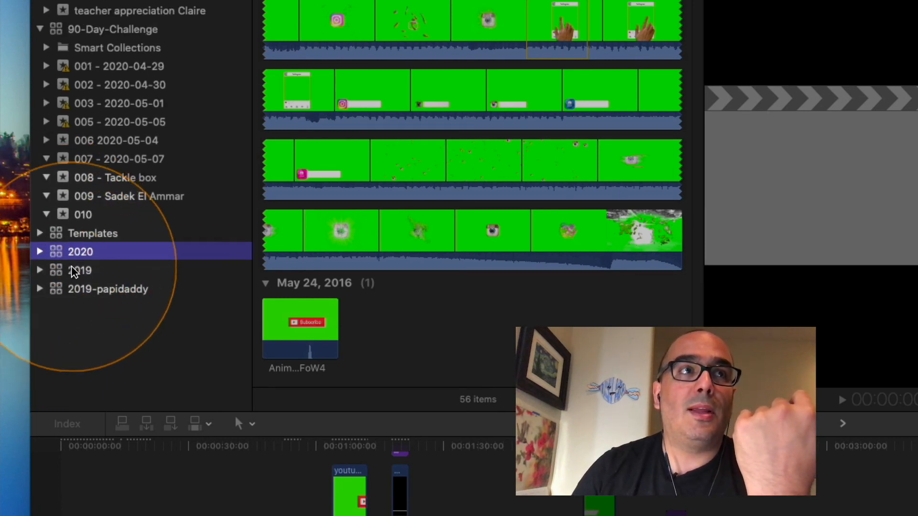
Step: Close the 2019-papidaddy and 2019 libraries
click(68, 294)
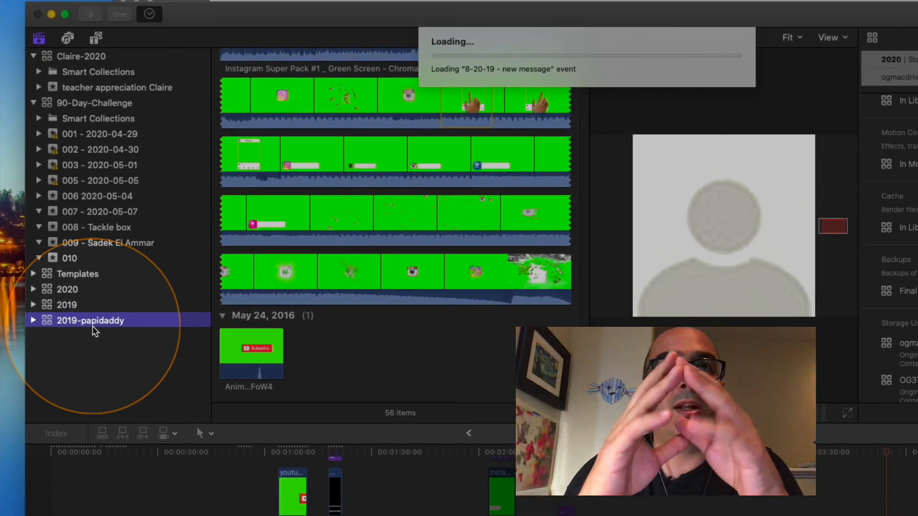
right_click(93, 326)
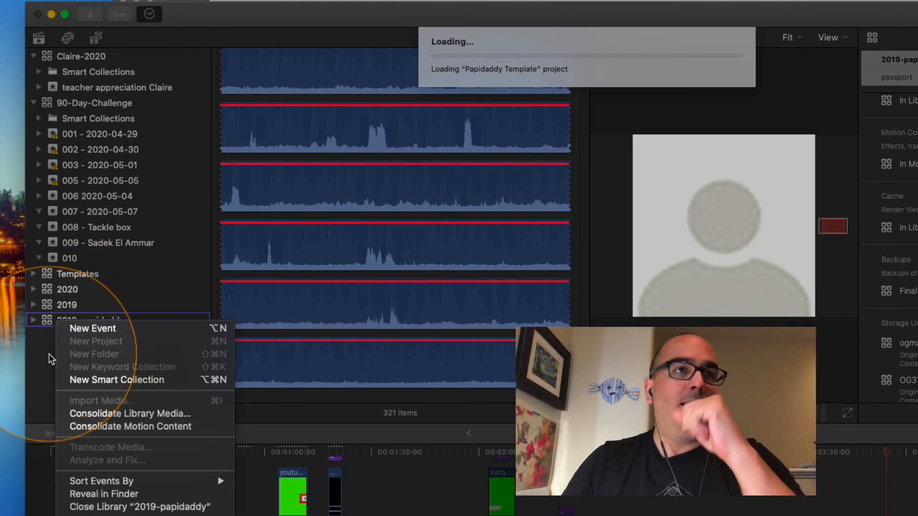
click(137, 507)
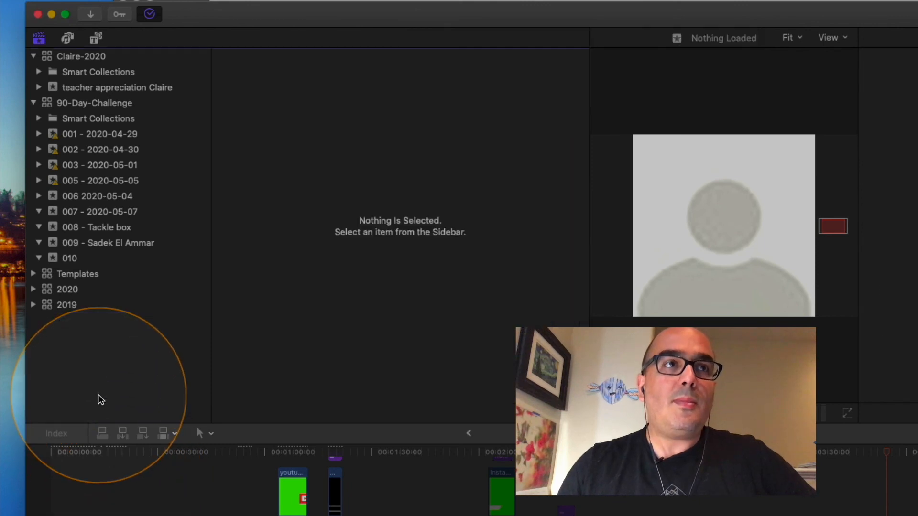
click(64, 306)
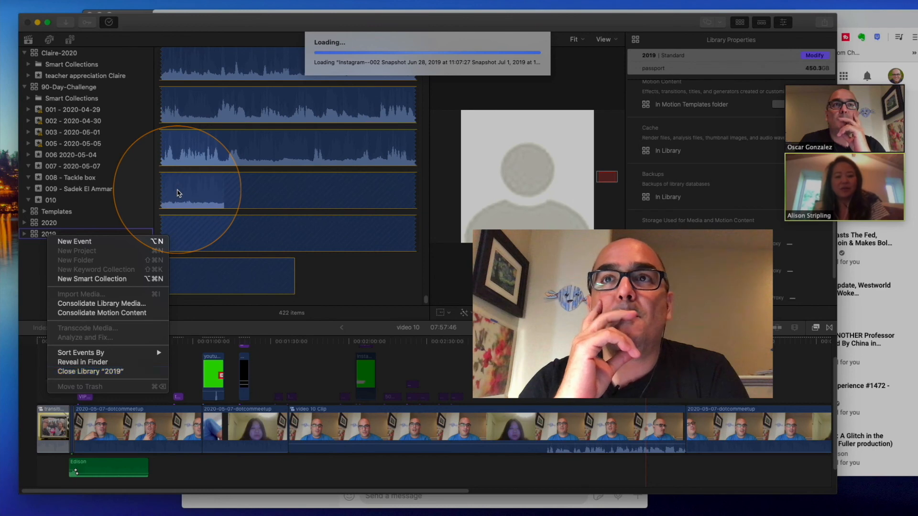
click(178, 193)
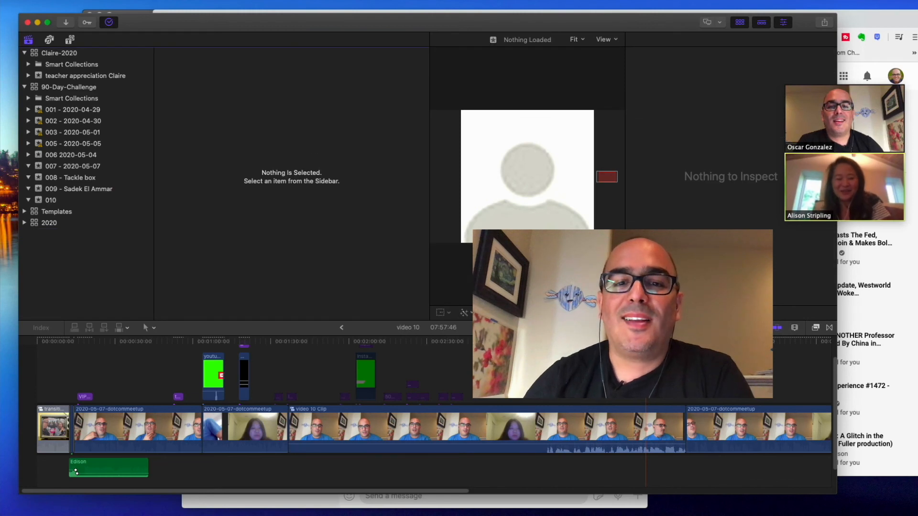
Step: Stop the Zoom screen share and reposition the meeting window above the video 10 timeline
click(896, 161)
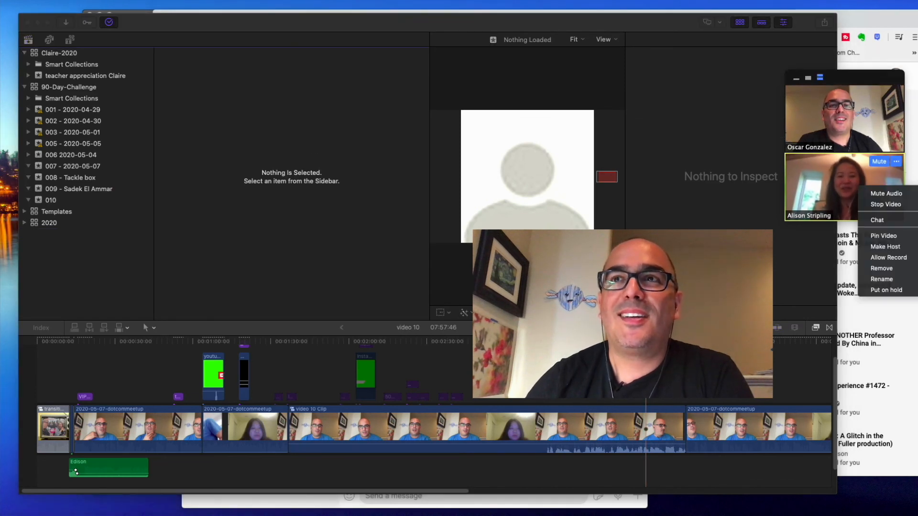
key(super+shift+s)
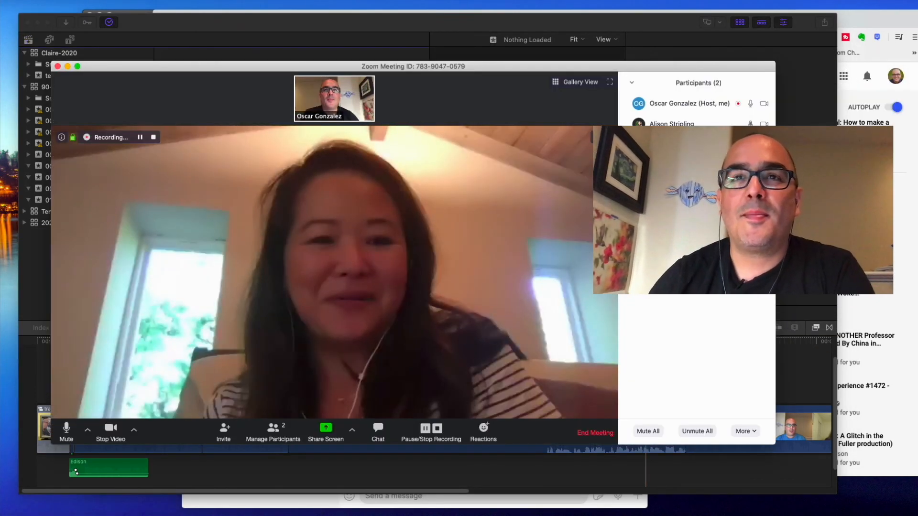
drag(484, 60, 545, 47)
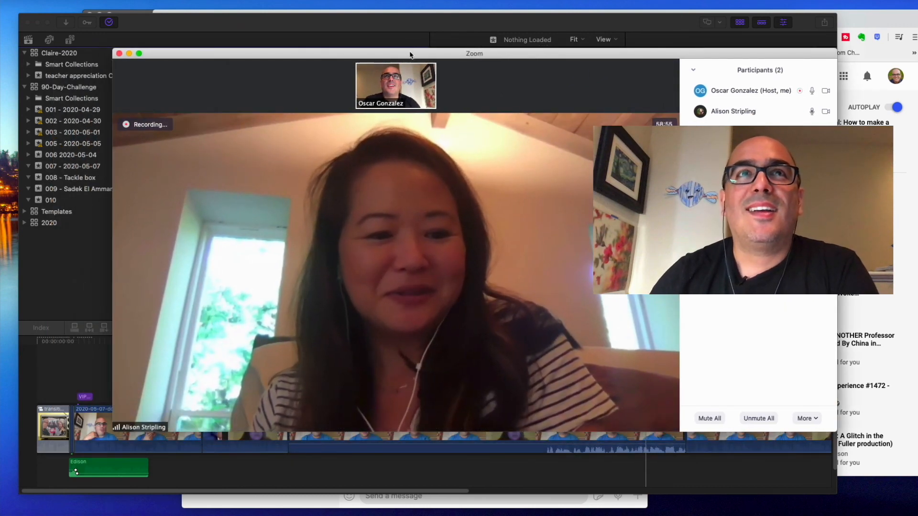
drag(410, 51, 429, 59)
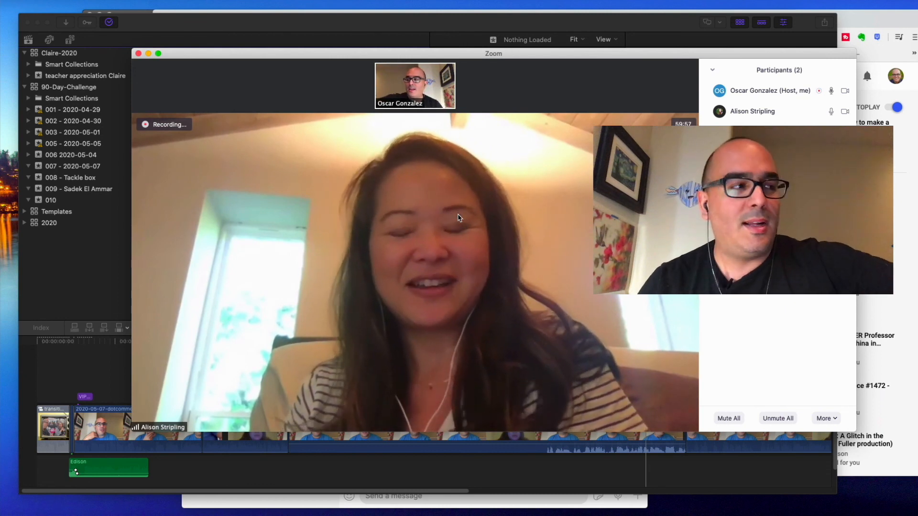
mouse_move(447, 219)
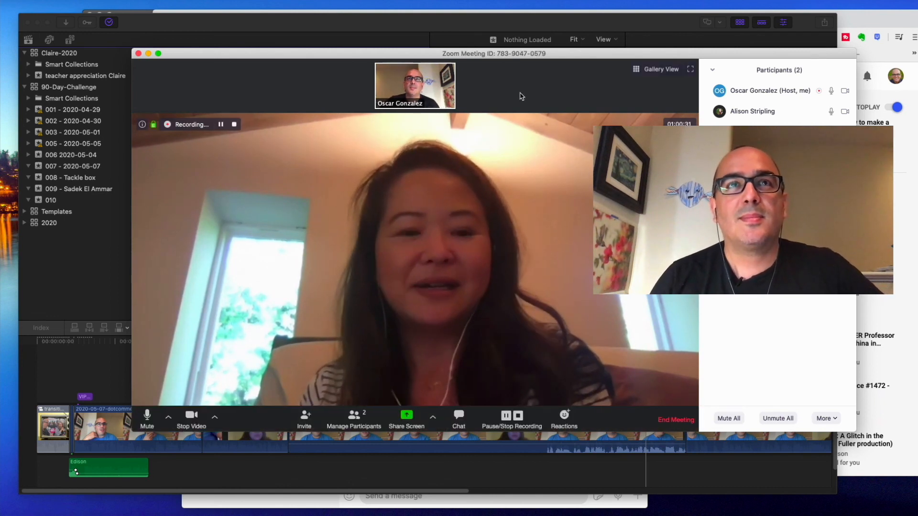
mouse_move(439, 90)
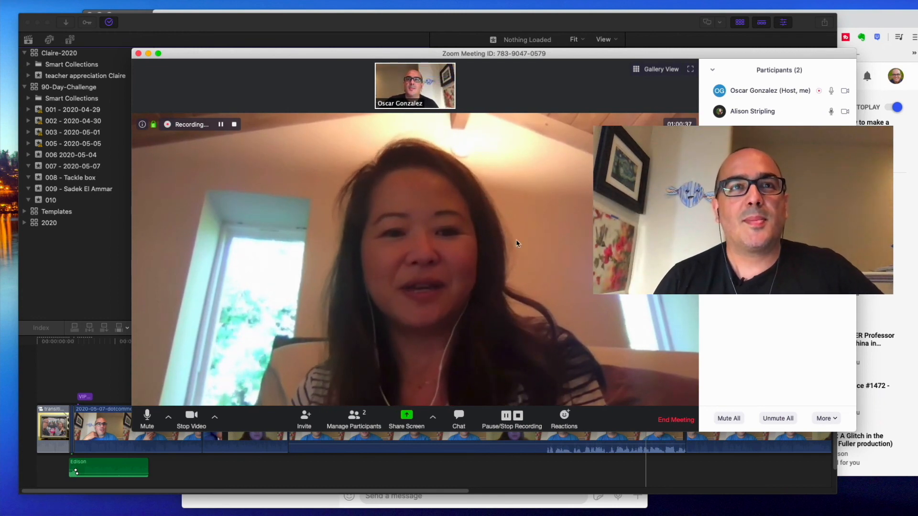
drag(592, 57, 473, 4)
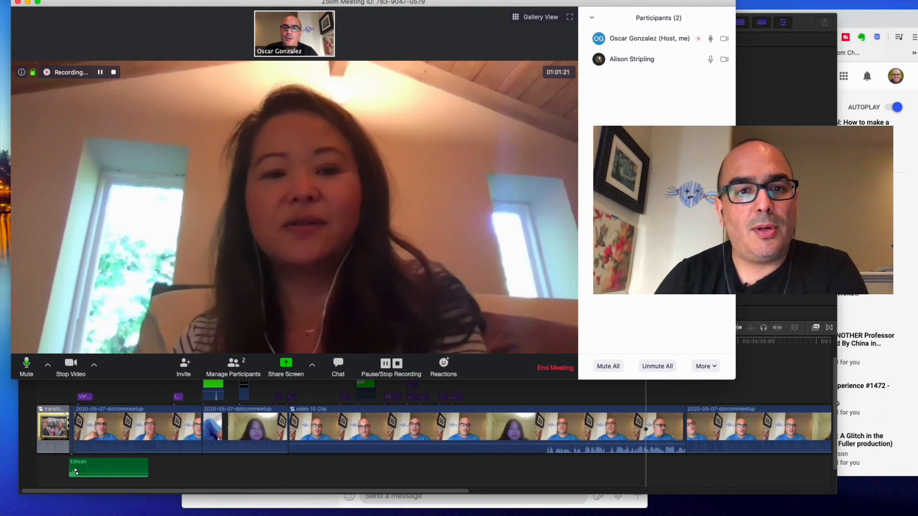
Step: Launch OBS and place its window beside the Zoom participant video
key(super+b)
key(BackSpace)
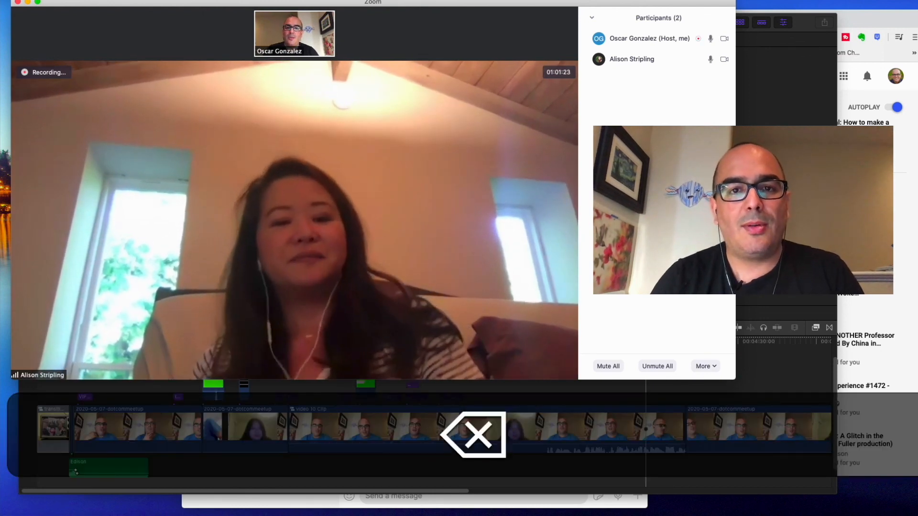
key(s)
key(Return)
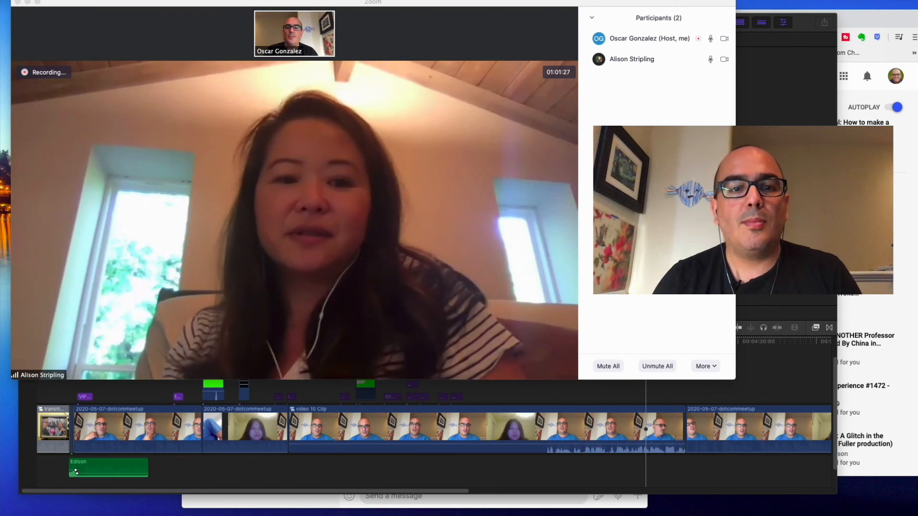
drag(392, 515, 518, 63)
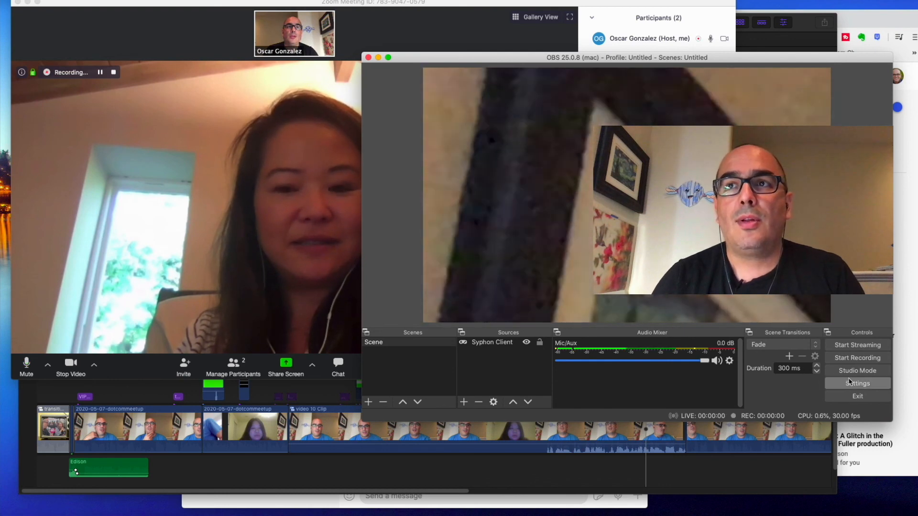
Step: Open the OBS settings, view the output options and browse the full list of streaming services
click(862, 383)
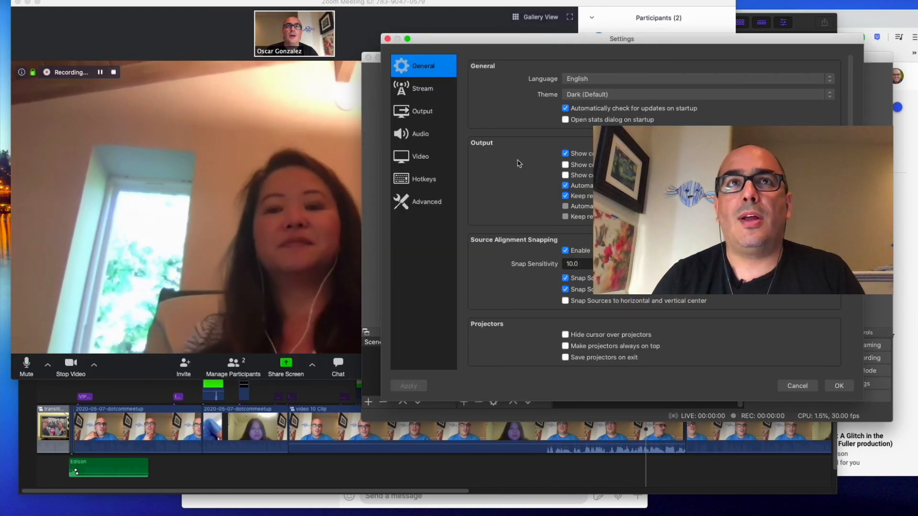
click(423, 88)
click(427, 112)
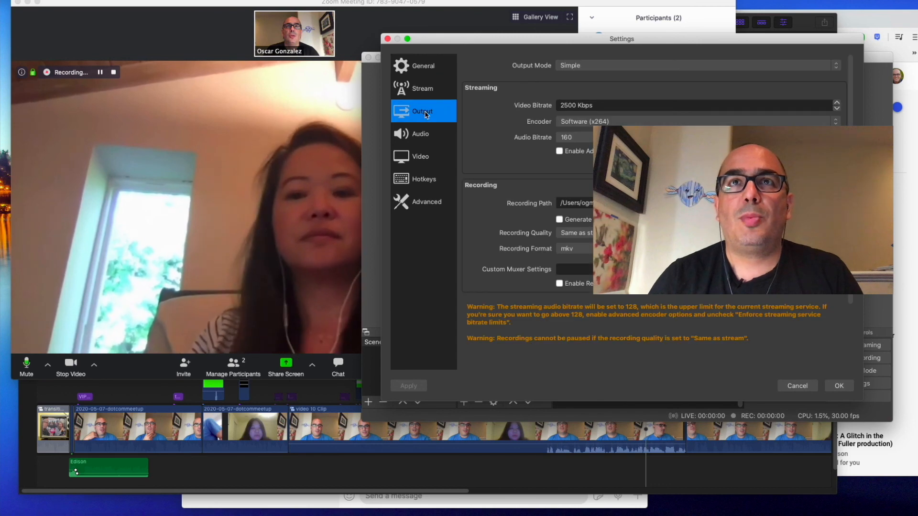
click(423, 88)
click(579, 74)
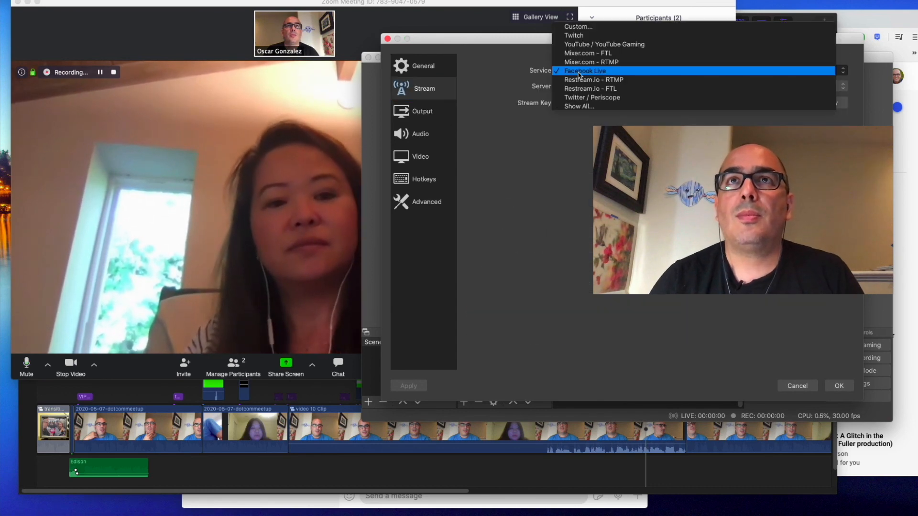
click(579, 106)
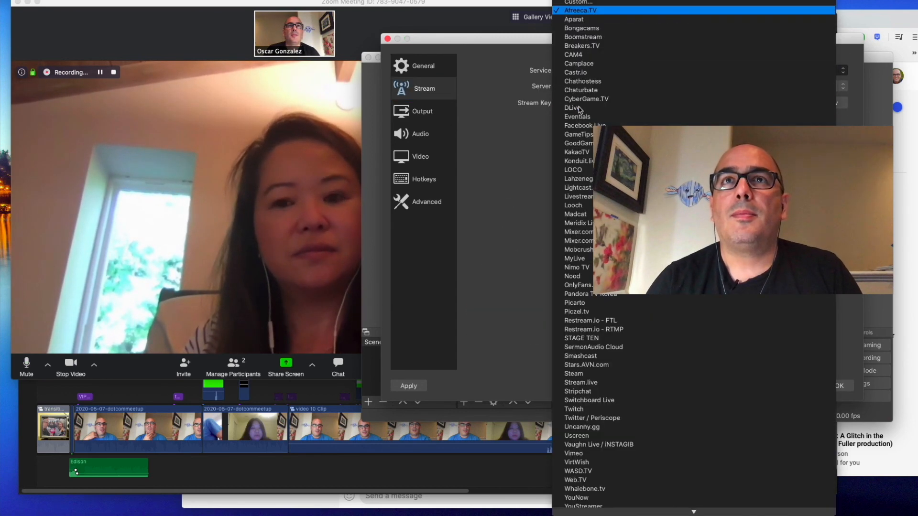
scroll(588, 368, down, 2)
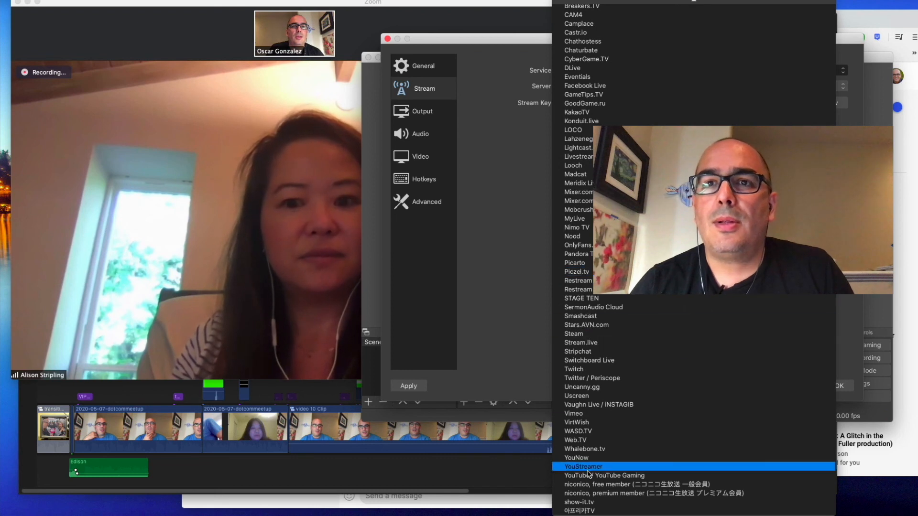
click(534, 295)
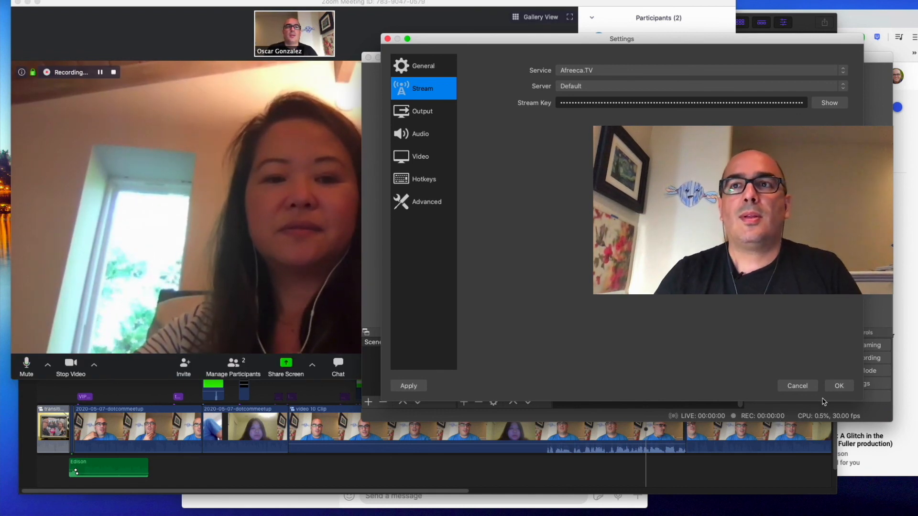
Step: Accept the settings dialog and exit OBS
click(839, 386)
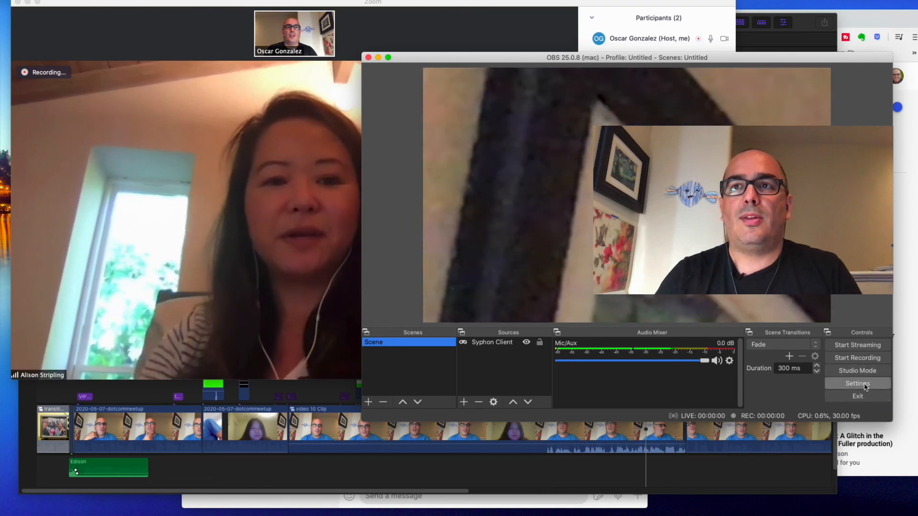
click(778, 282)
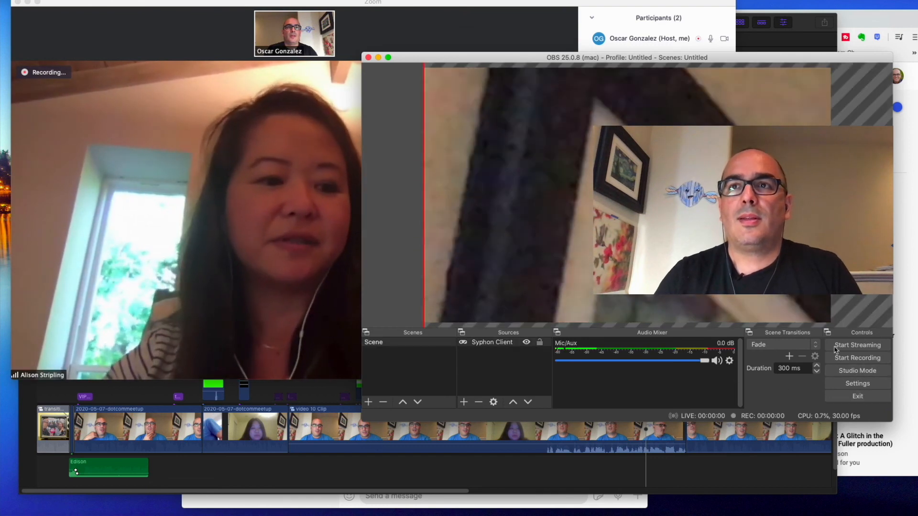
click(857, 397)
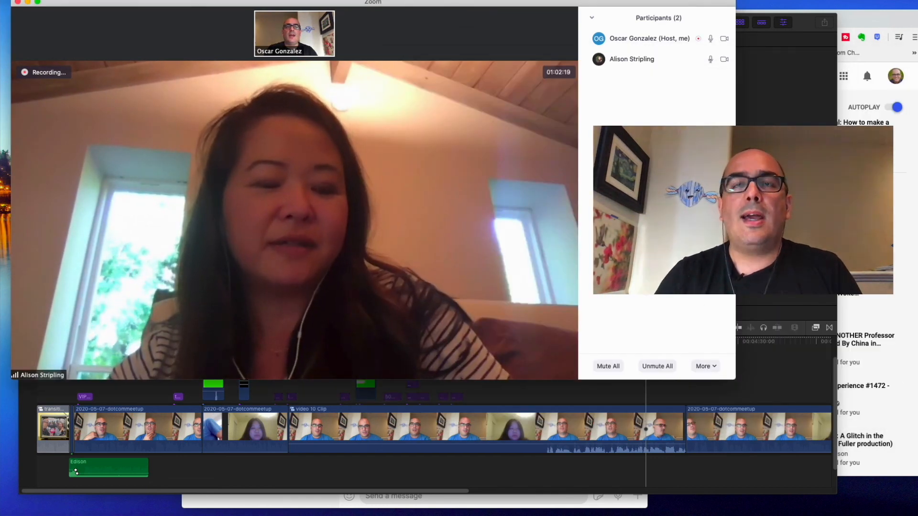